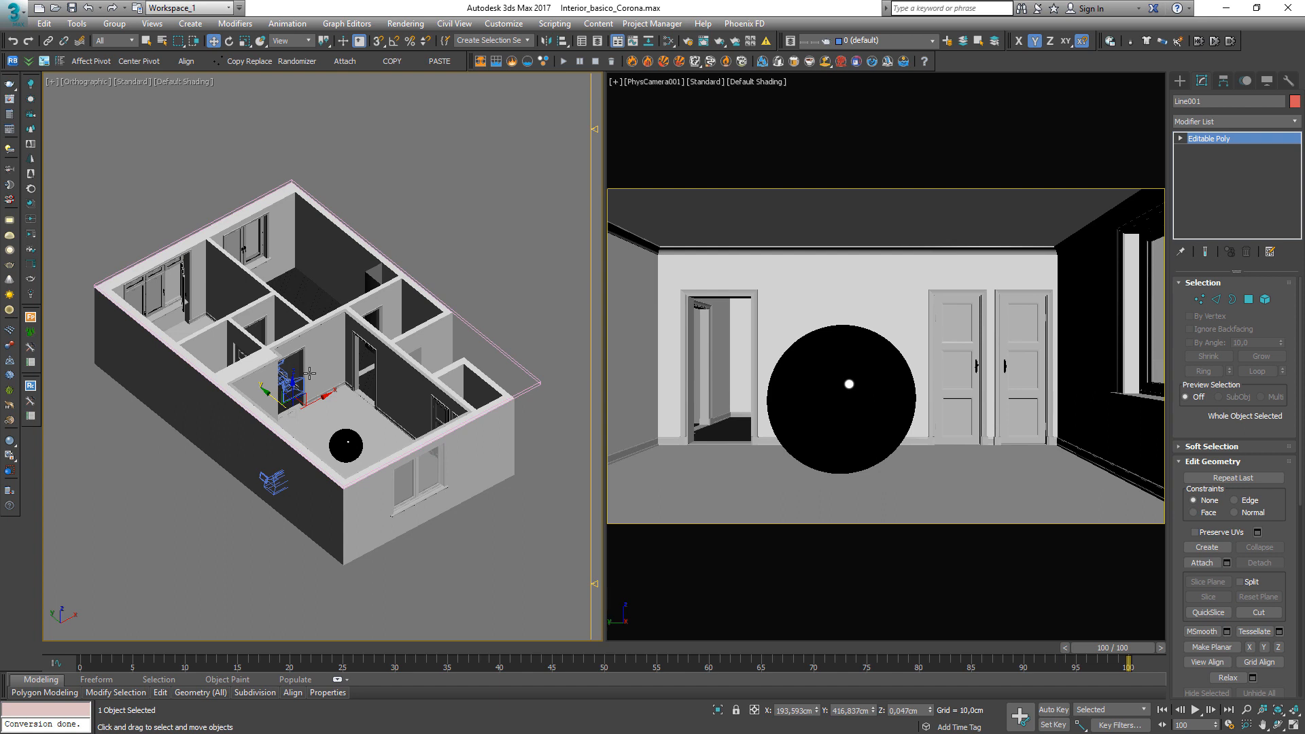
Raise the black sphere in the room vertically until it rests on the floor.
click(807, 371)
drag(844, 366, 857, 337)
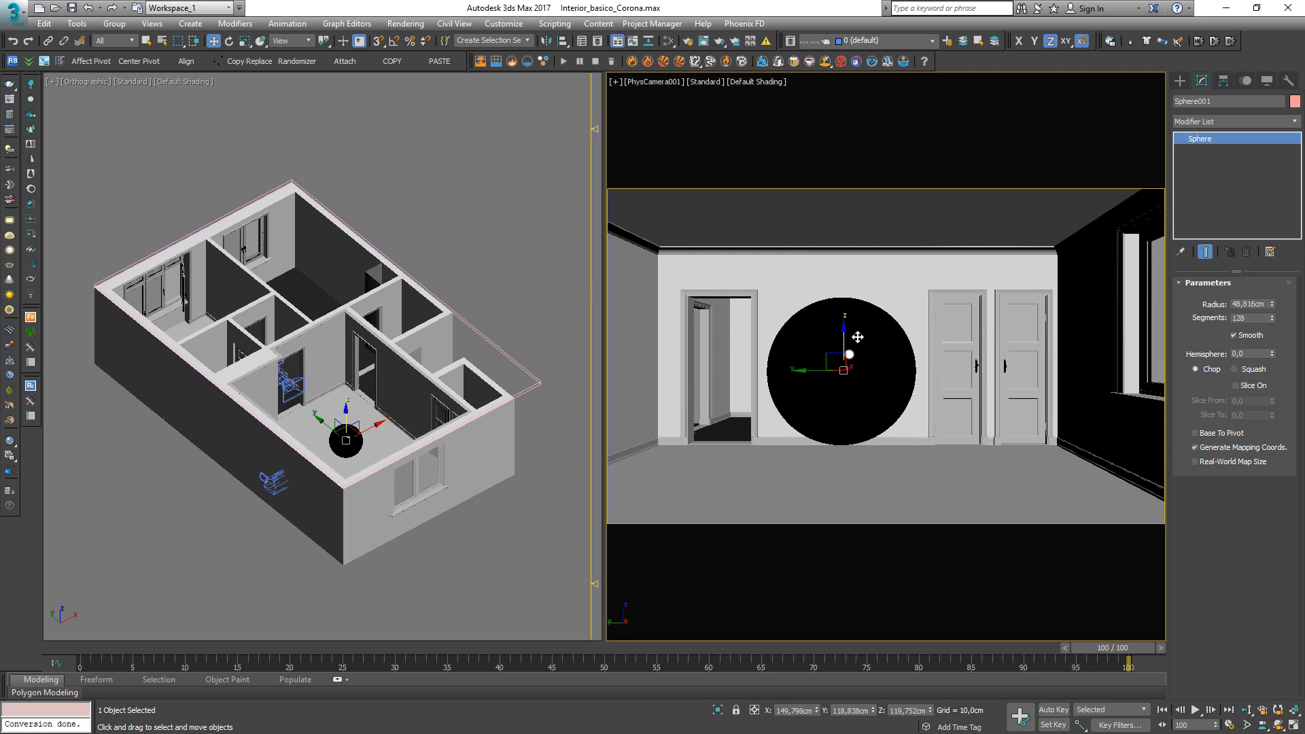
Create a targeted CoronaSun in the top view, placed diagonally outside the house and aimed at the sphere.
middle_drag(402, 410, 361, 407)
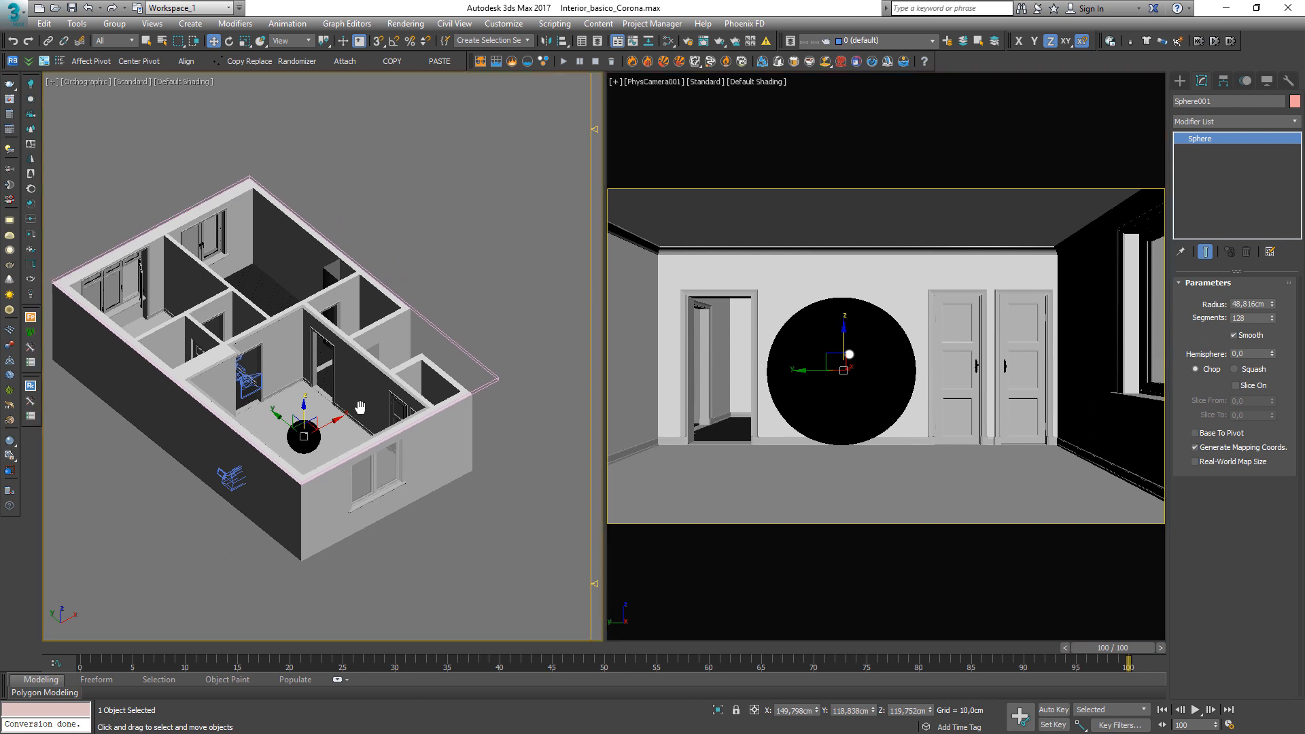
scroll(360, 407, down, 2)
key(t)
key(z)
scroll(401, 413, down, 4)
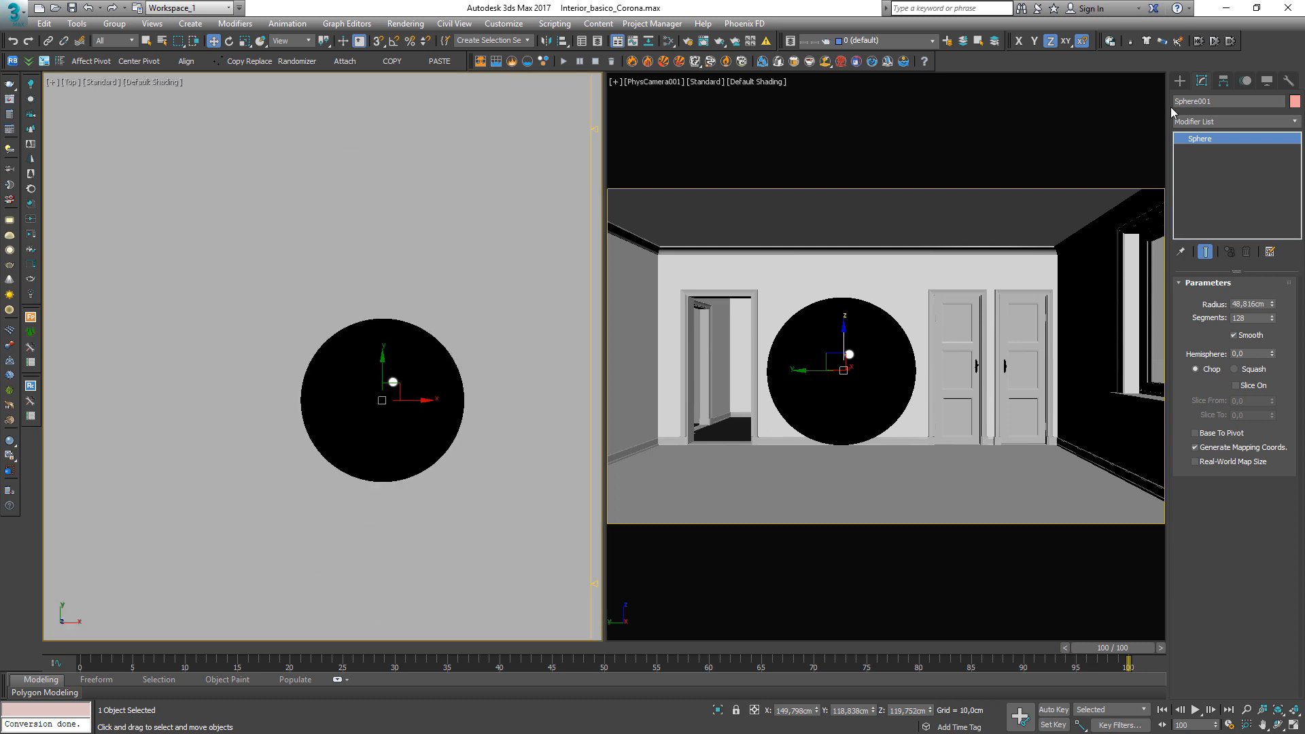
click(1179, 81)
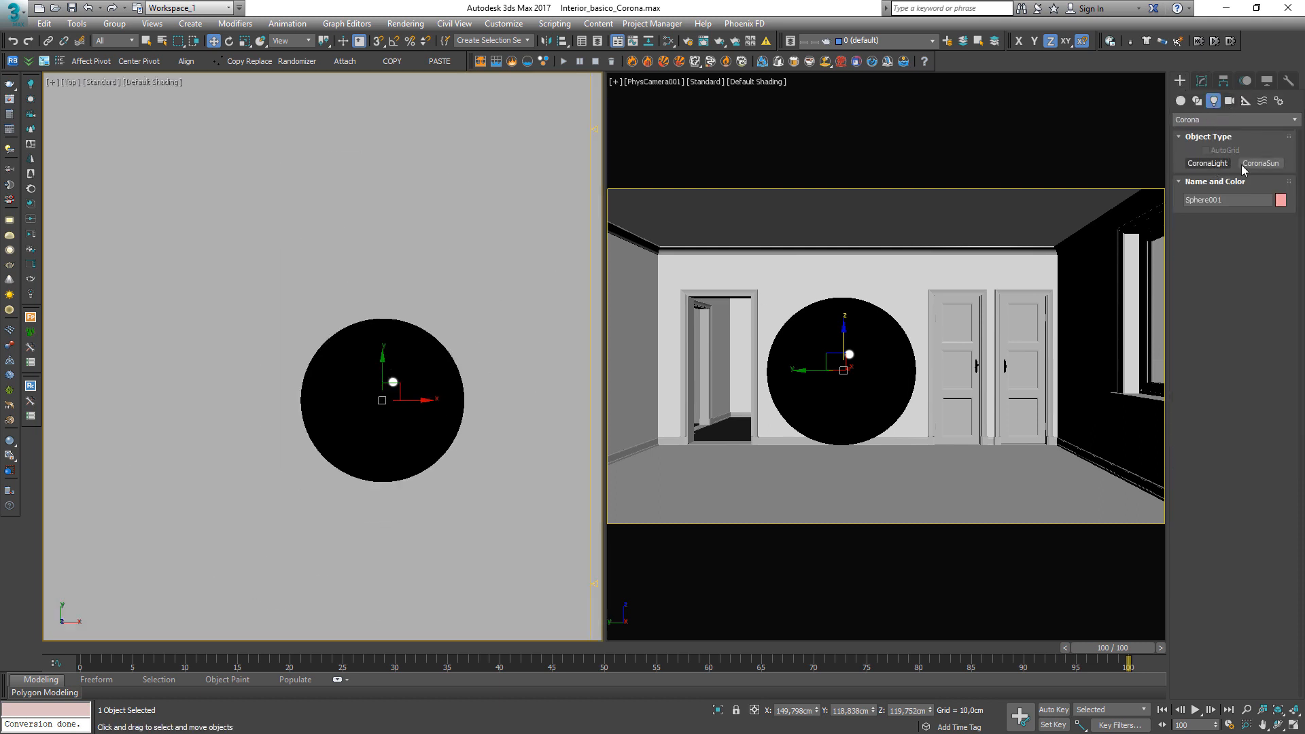
click(1261, 163)
scroll(299, 435, down, 10)
drag(471, 619, 266, 403)
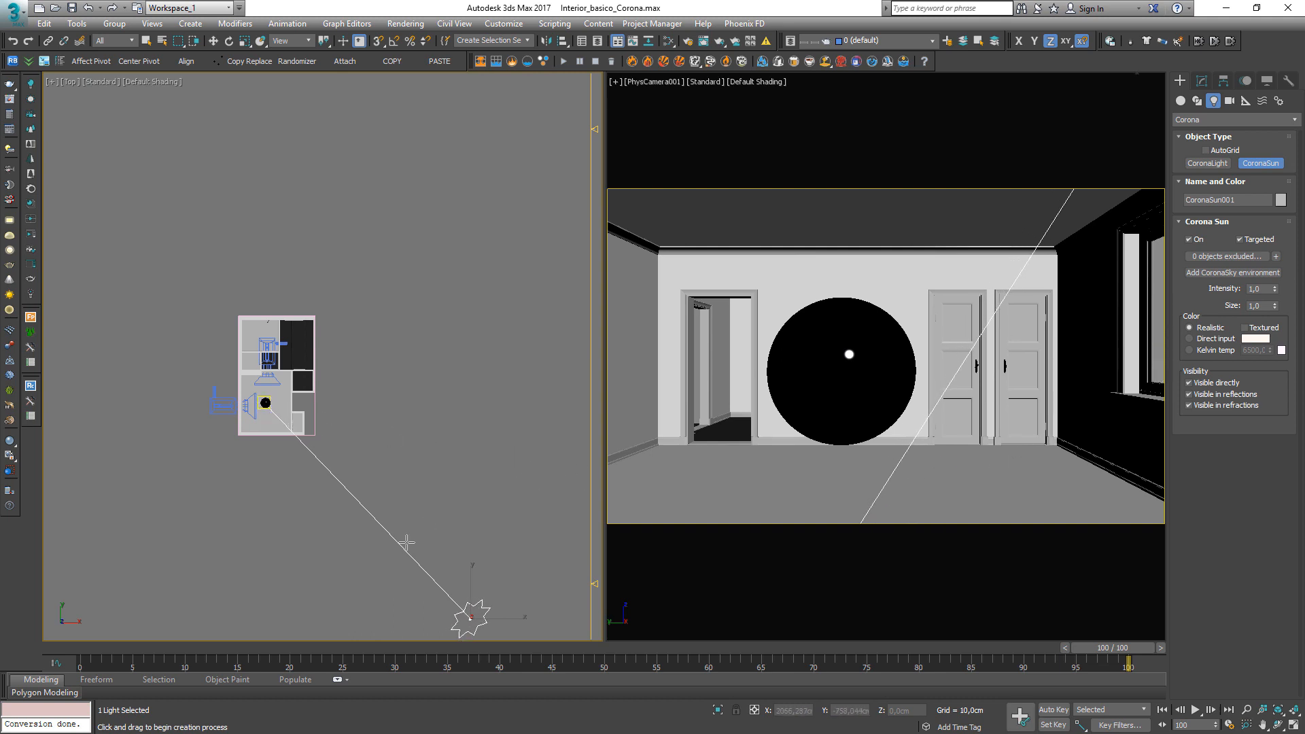
Lower the CoronaSun in the front view to a height of about 1005 cm.
middle_drag(405, 542, 385, 342)
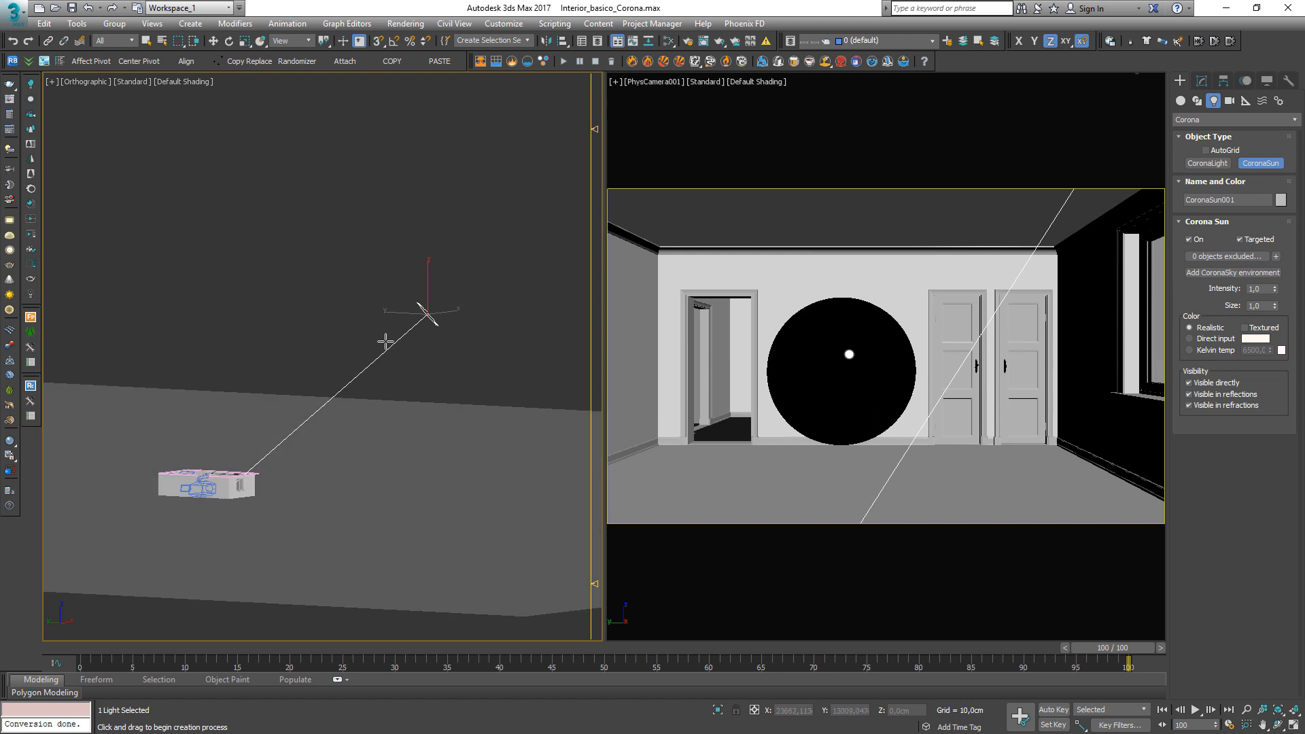
key(f)
scroll(441, 333, down, 4)
key(w)
drag(472, 243, 468, 325)
alt+middle_drag(384, 423, 397, 529)
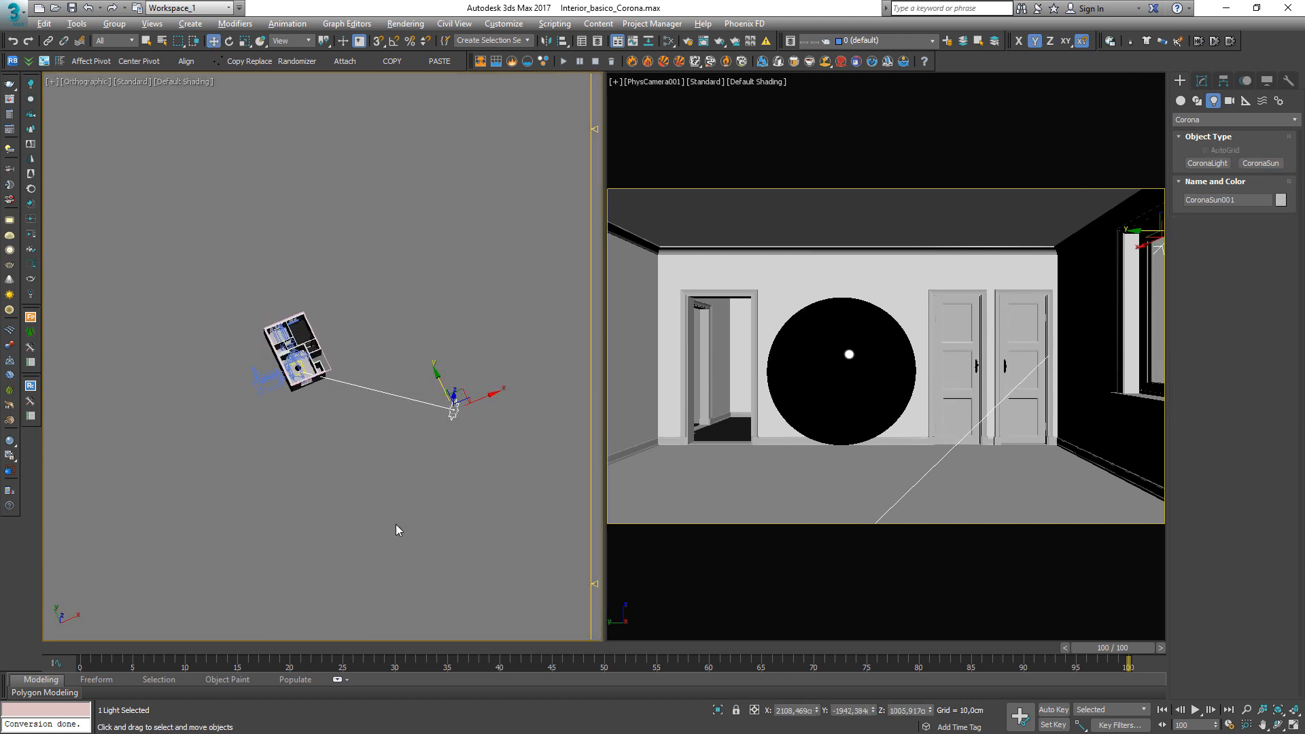
Add a CoronaSky environment from the CoronaSun's parameters.
scroll(292, 379, up, 5)
click(1202, 80)
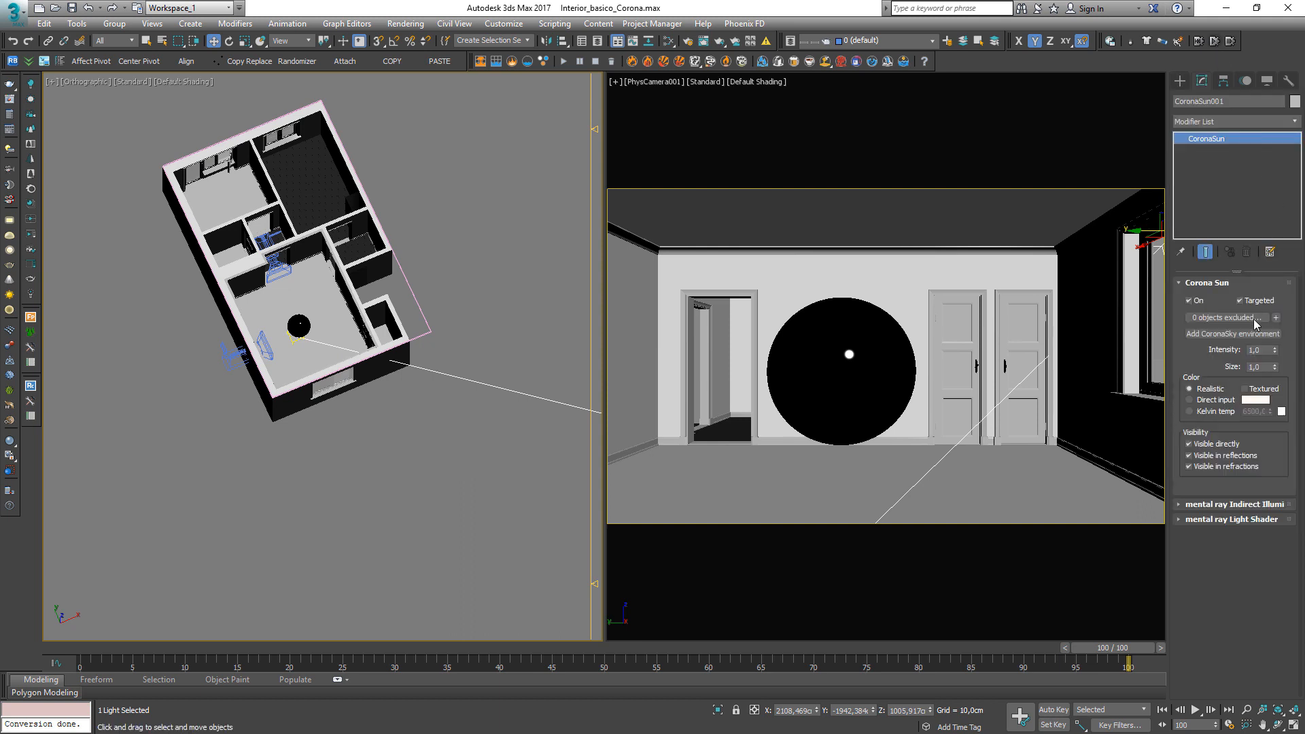
click(1242, 334)
click(738, 389)
Try moving the plane covering the room's window about 113 cm outward along the Y axis.
middle_drag(381, 375, 377, 335)
scroll(305, 369, down, 5)
scroll(302, 396, up, 6)
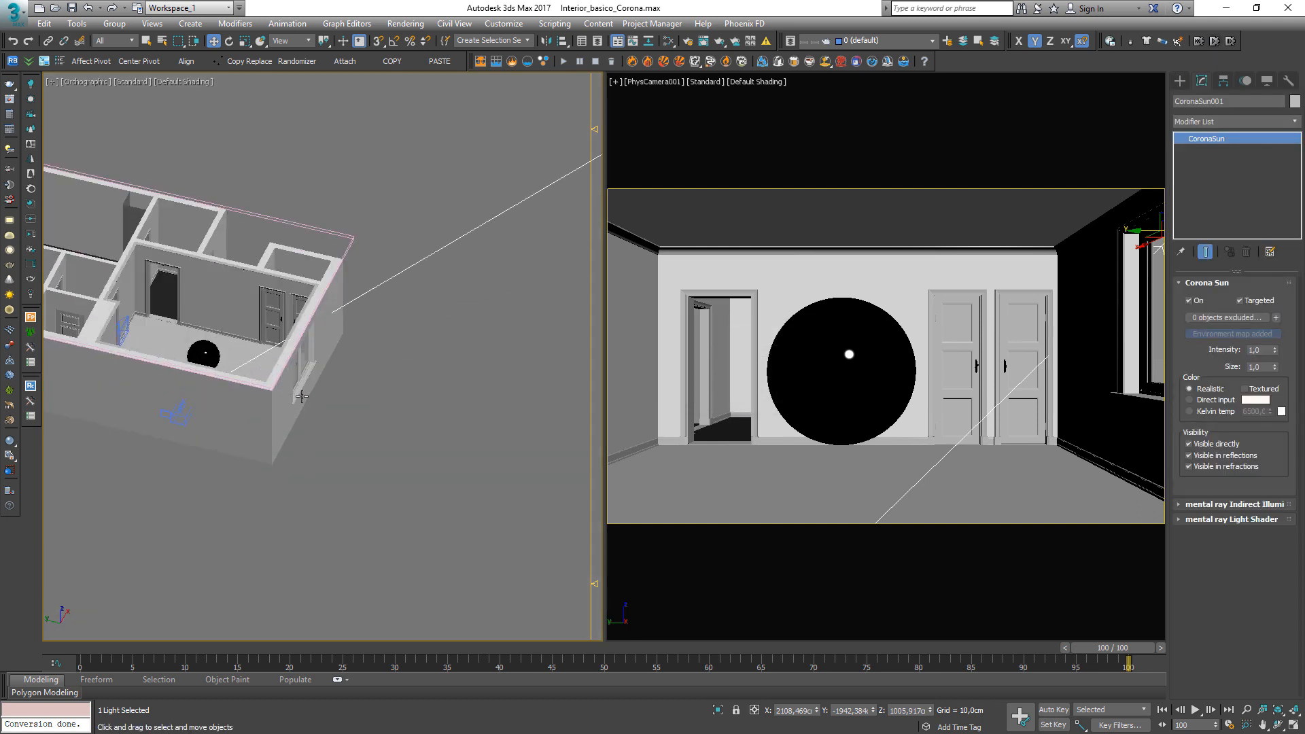
scroll(302, 397, up, 4)
click(228, 270)
scroll(257, 353, down, 2)
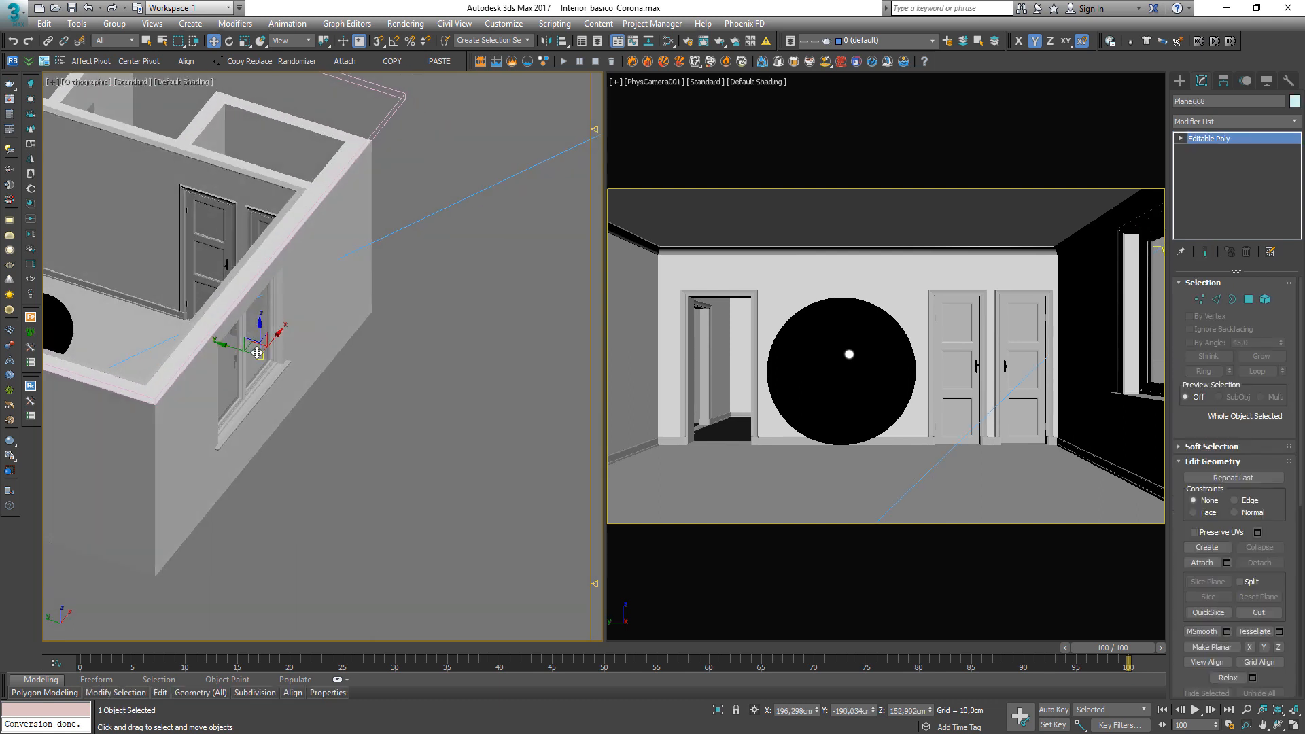
drag(239, 350, 312, 379)
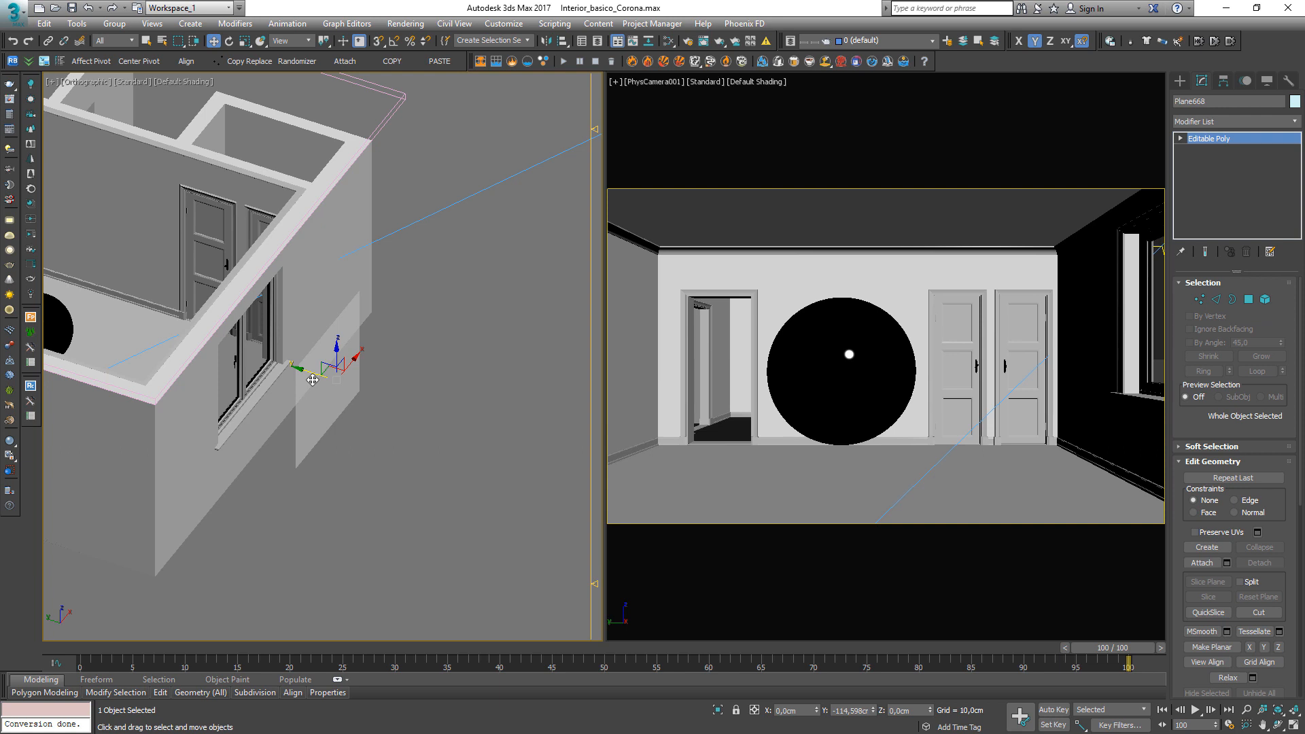
drag(312, 380, 311, 382)
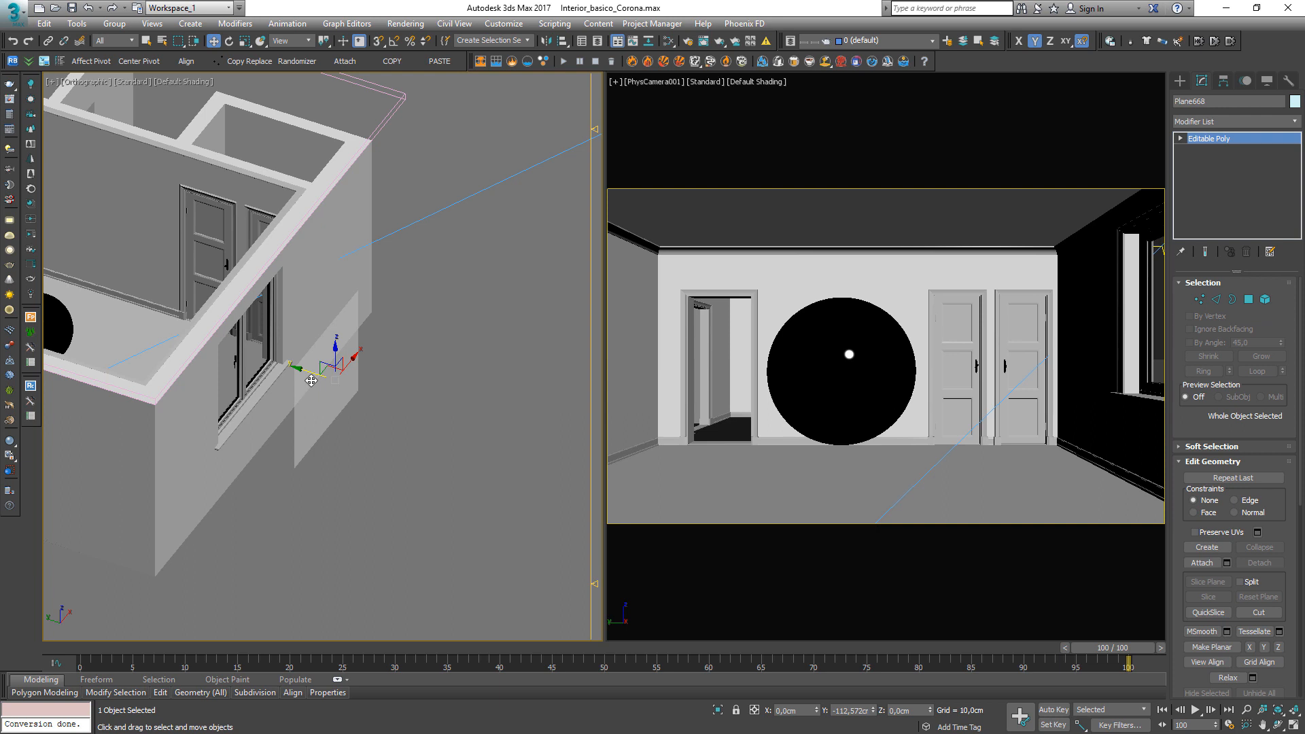
drag(312, 381, 311, 381)
scroll(311, 381, down, 10)
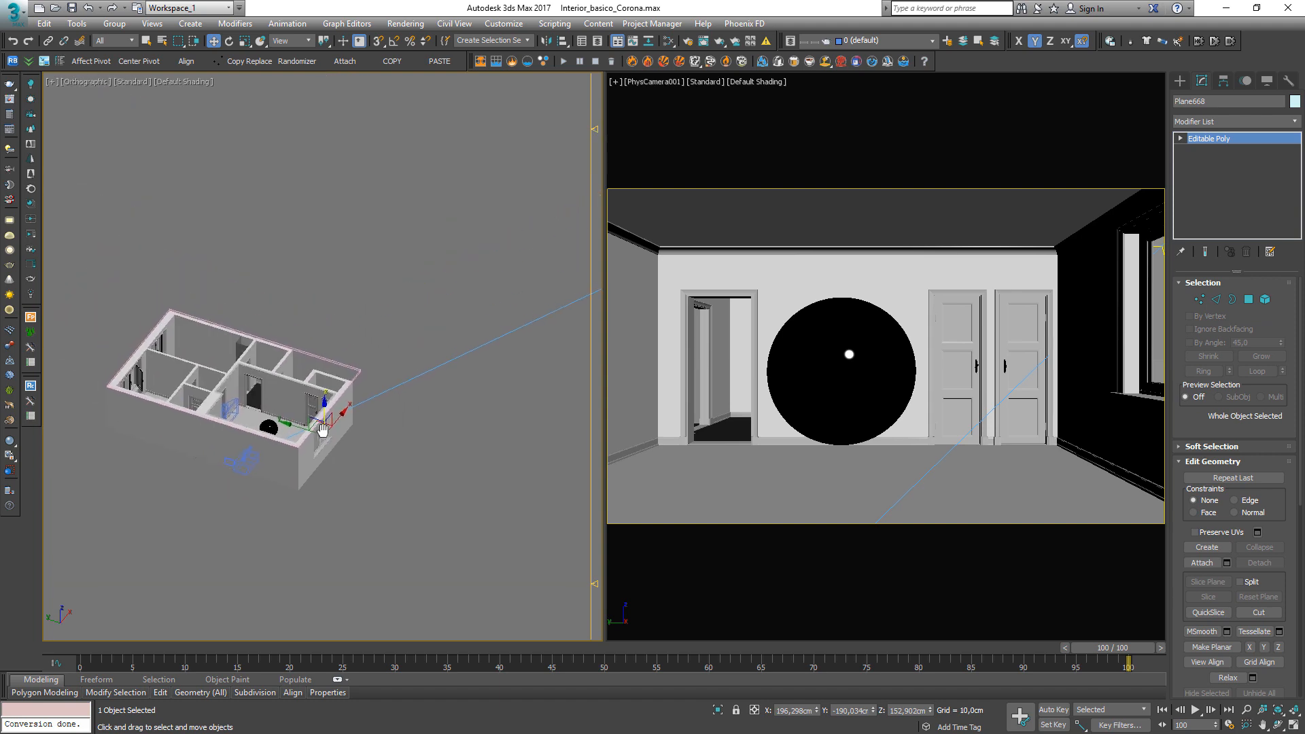
alt+middle_drag(311, 382, 379, 442)
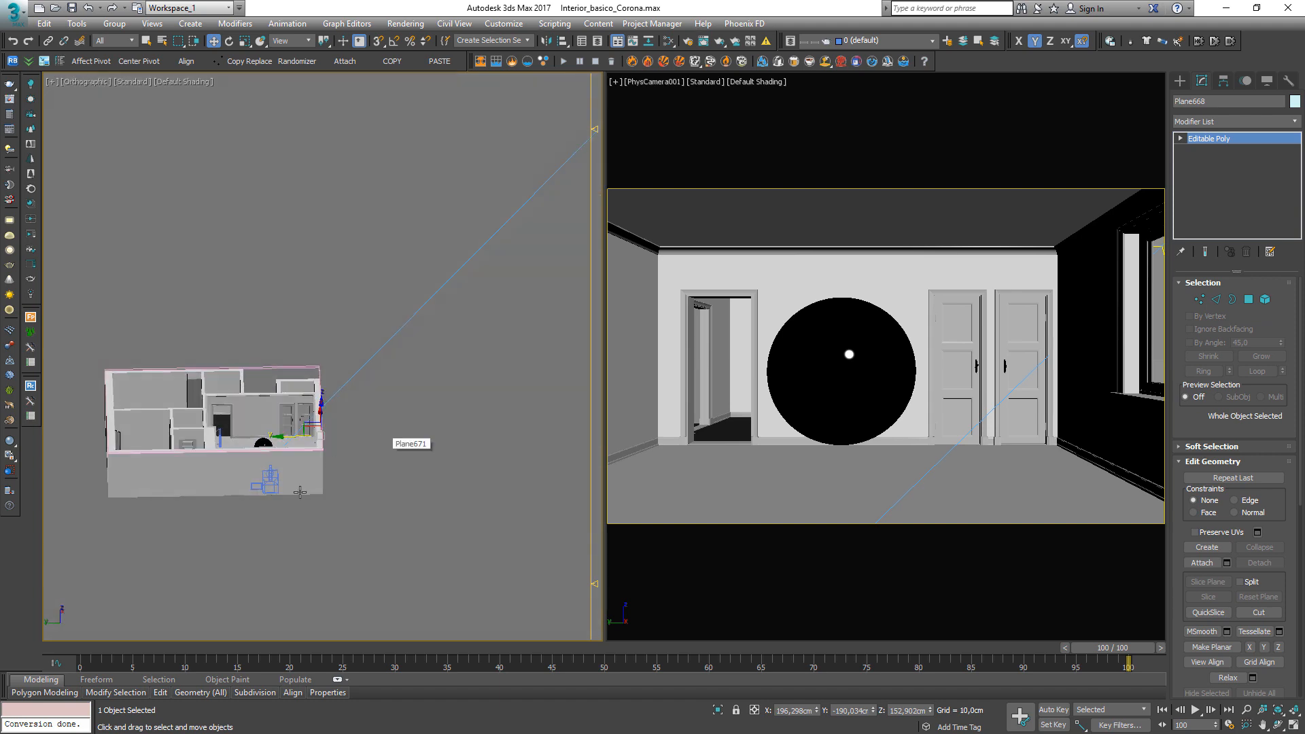
Examine the render elements in the render setup, including the CESSENTIAL Direct, Indirect, Translucency and Volumetrics passes and CShading_Albedo.
click(891, 303)
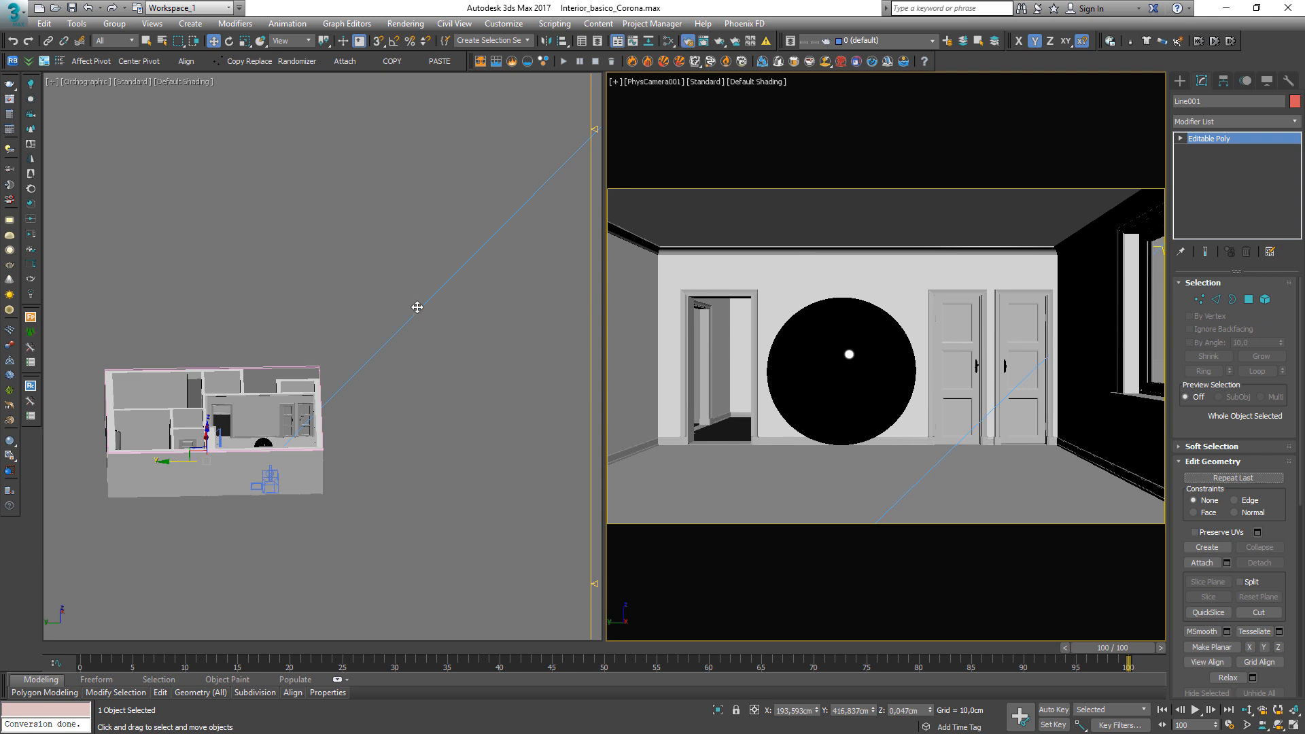
key(F10)
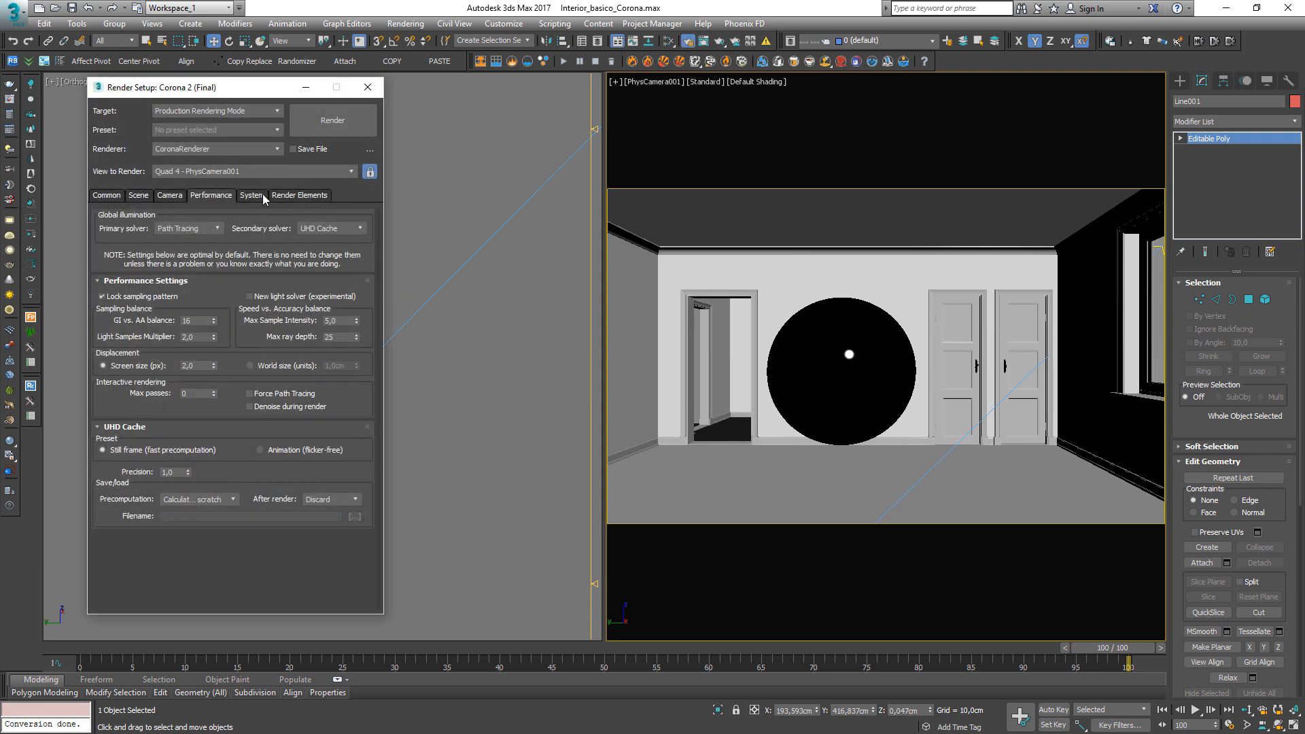
click(281, 195)
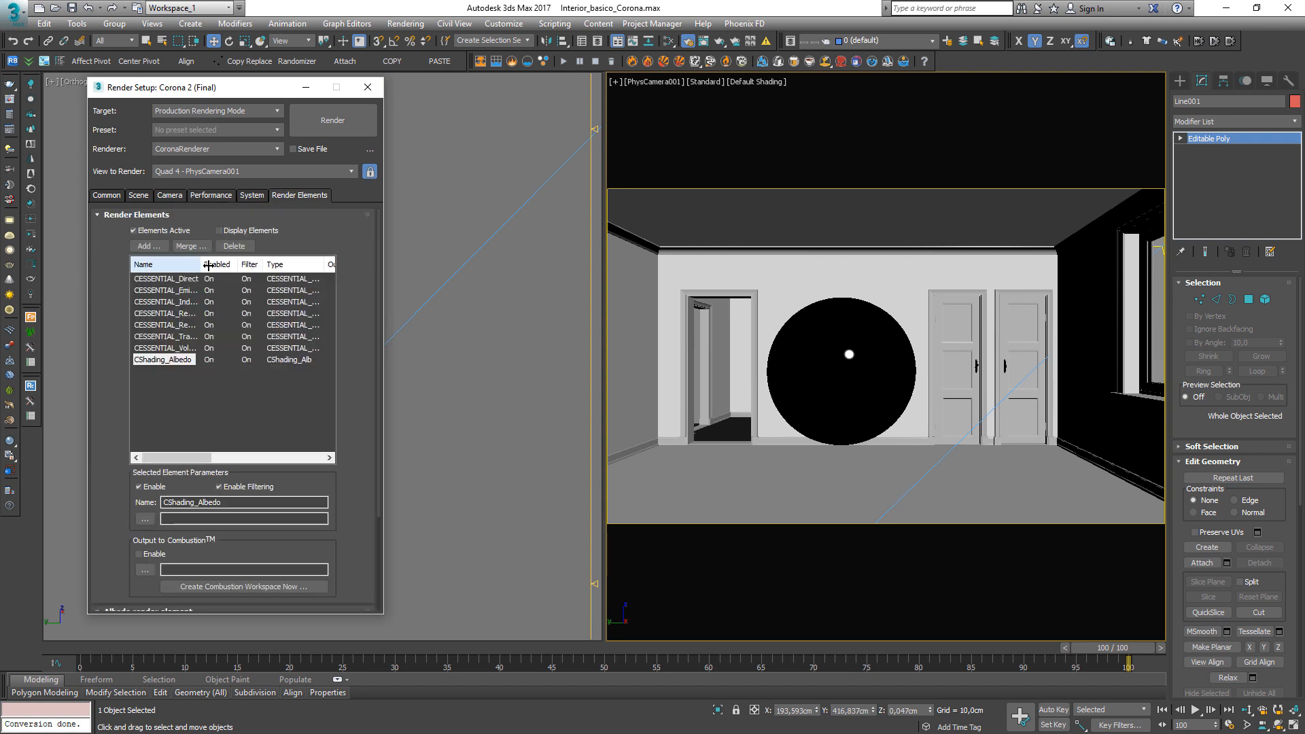
drag(208, 265, 253, 265)
click(191, 278)
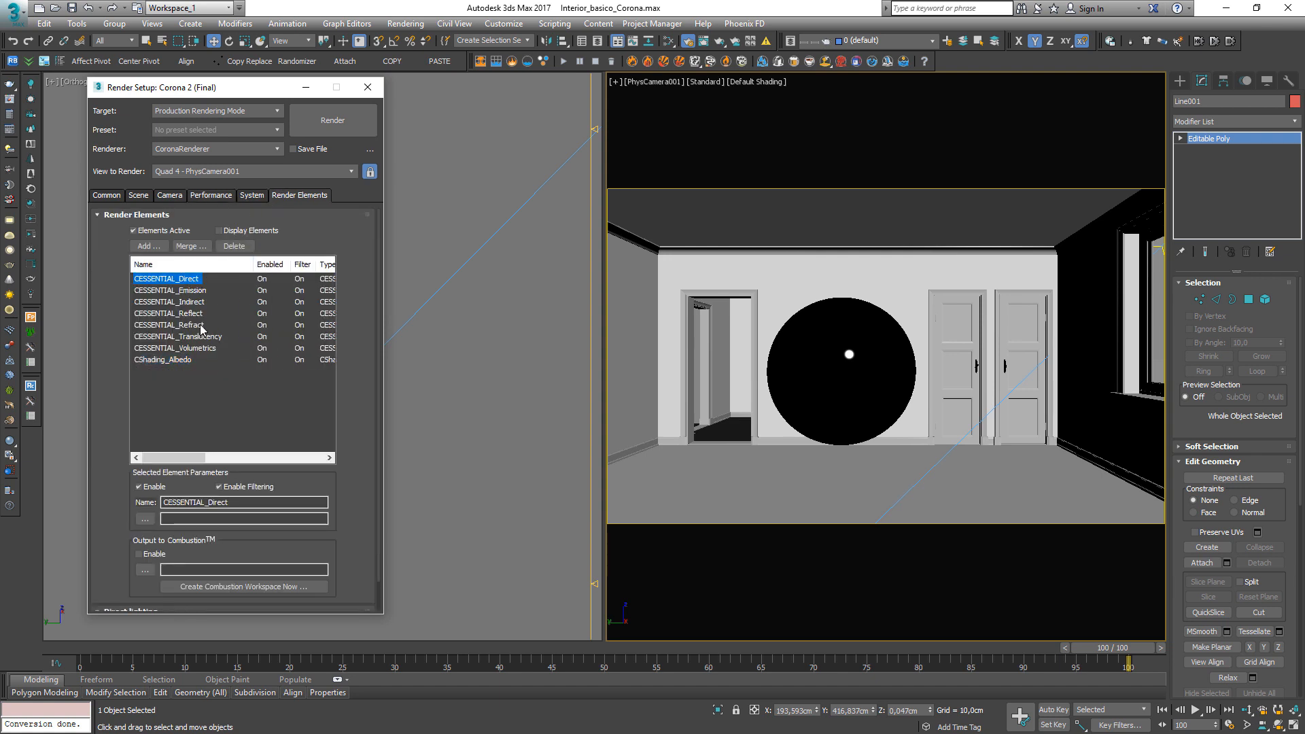
ctrl+click(197, 302)
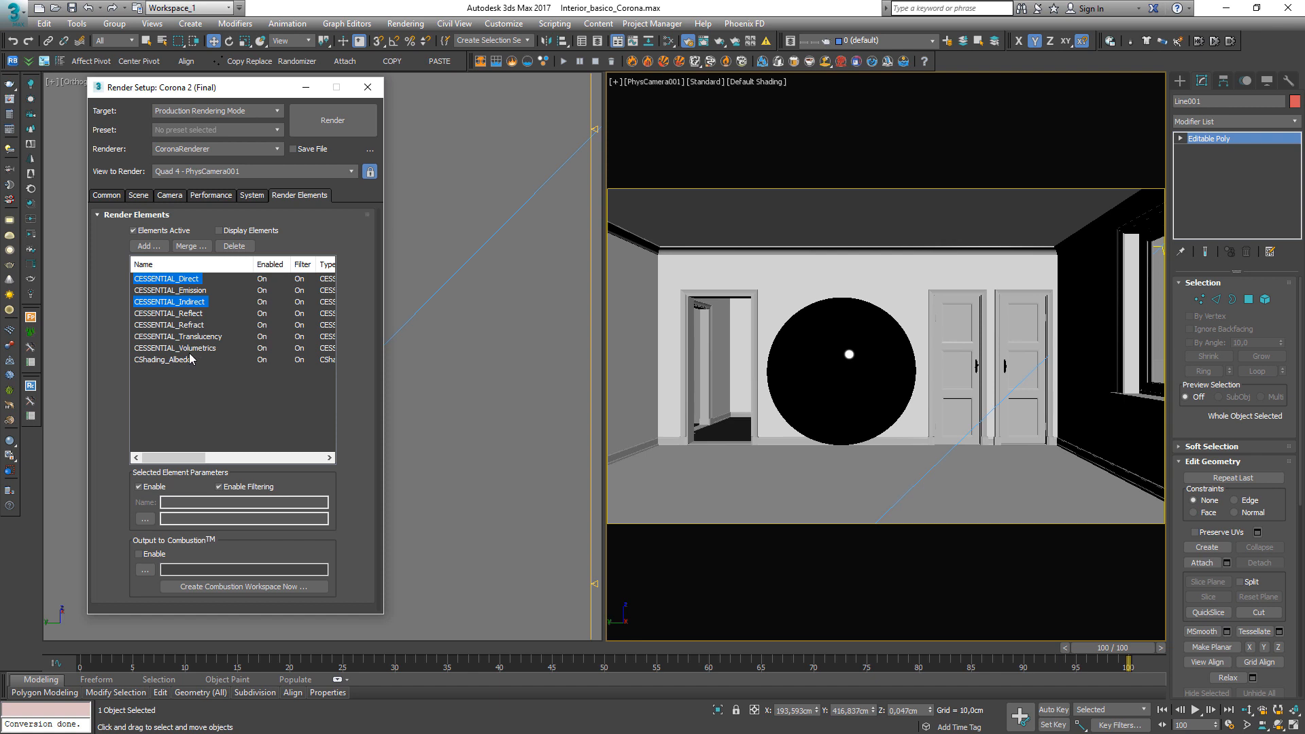
ctrl+click(206, 337)
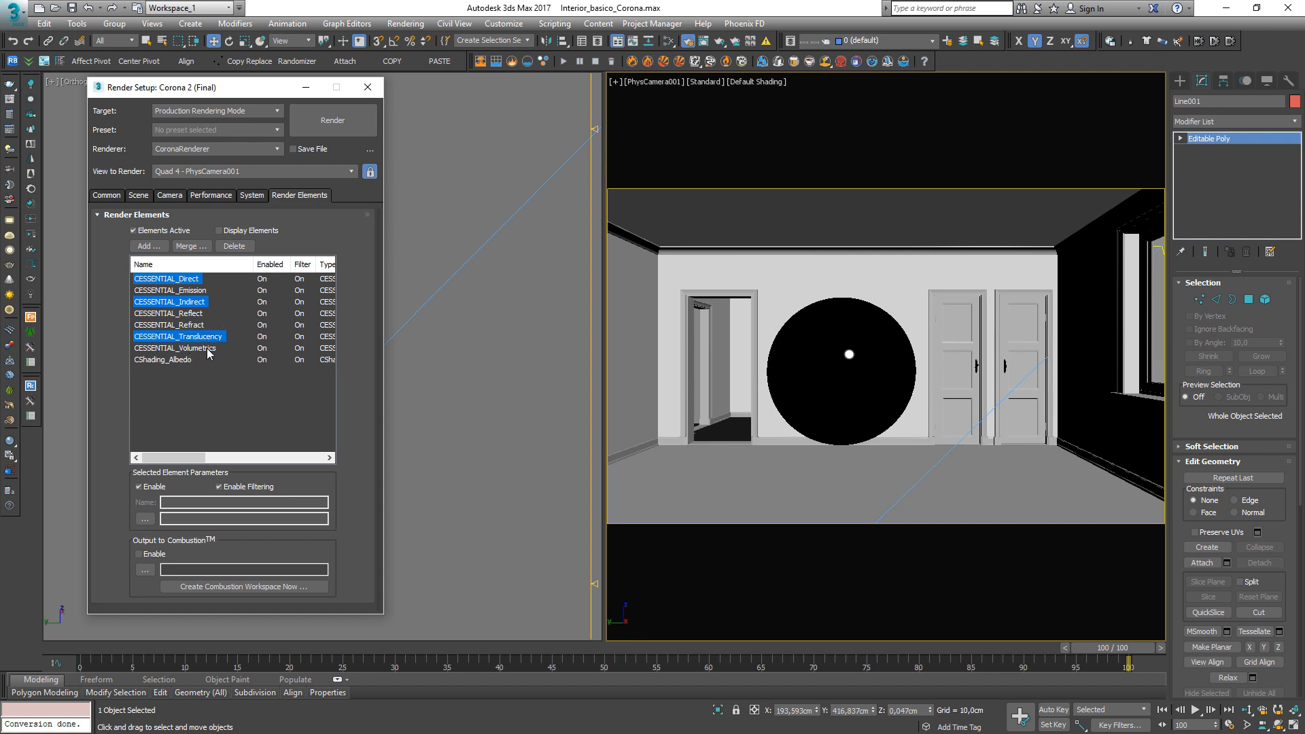
ctrl+click(209, 348)
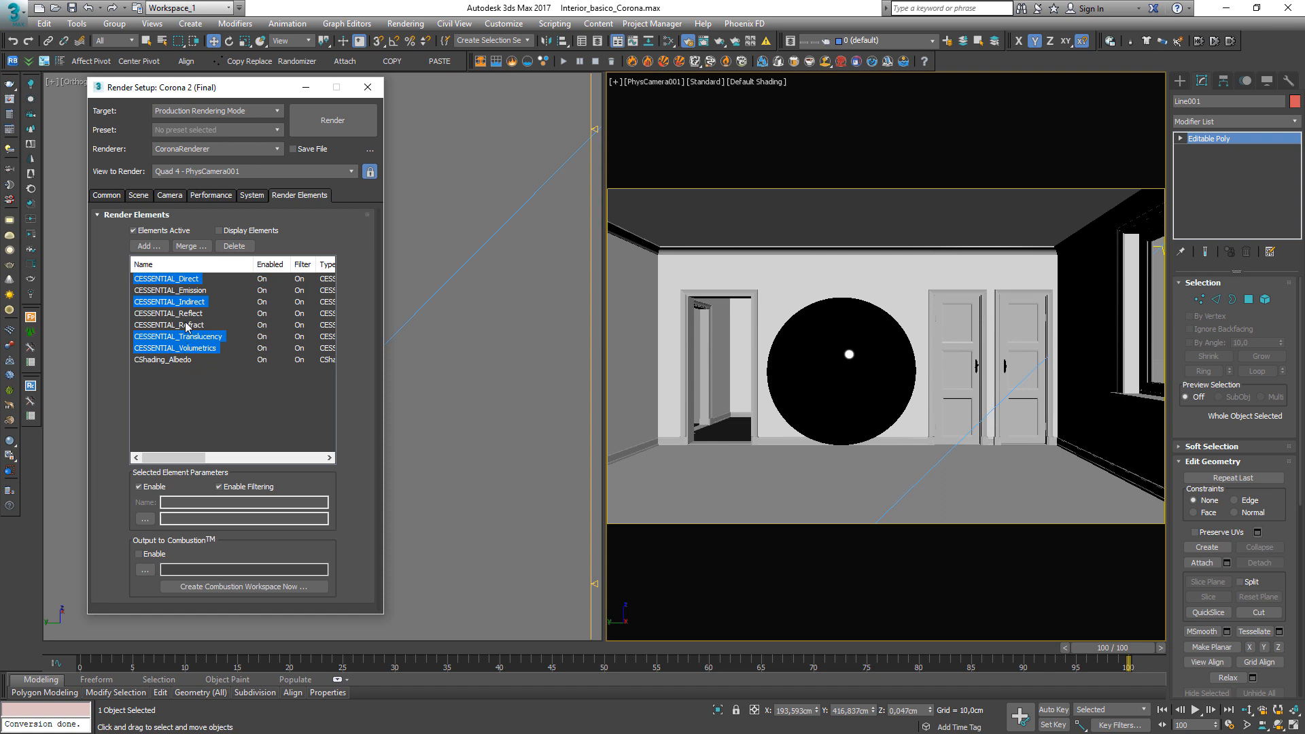
click(180, 359)
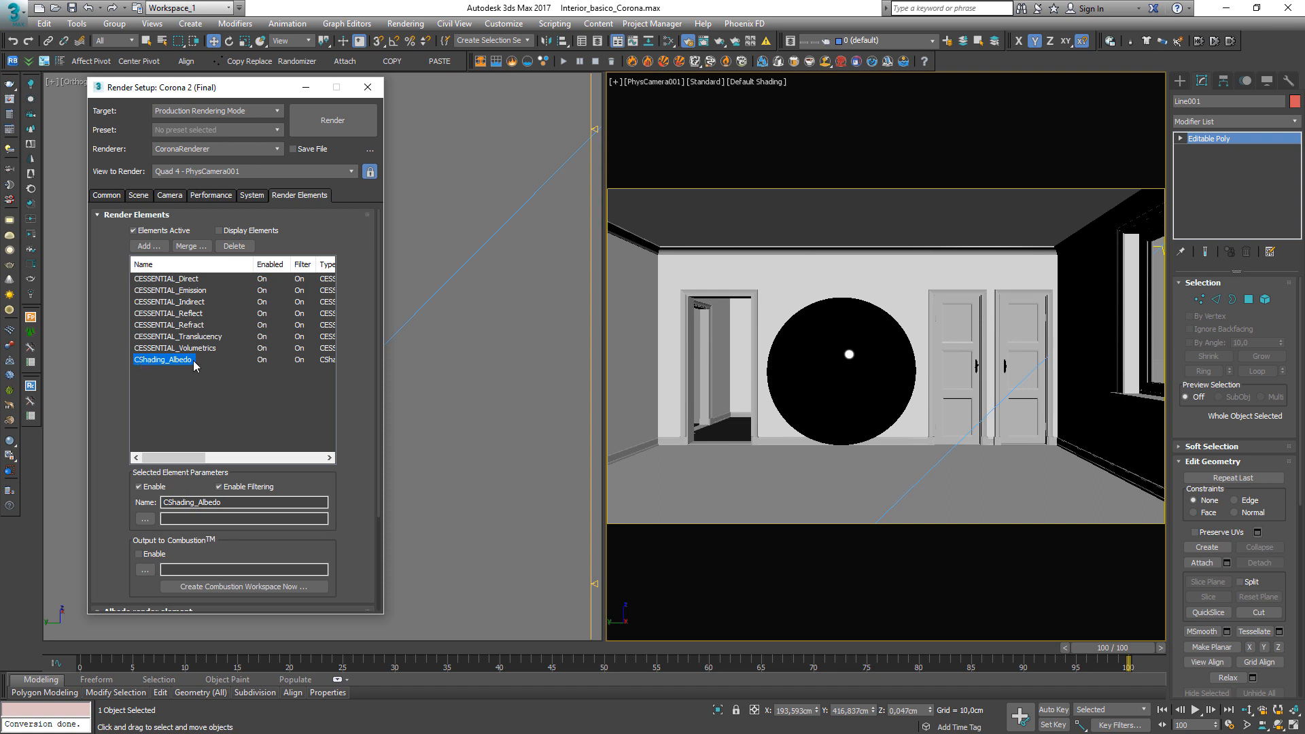
click(186, 361)
Start an interactive Corona render of the PhysCamera001 view and reposition the frame buffer window.
click(785, 262)
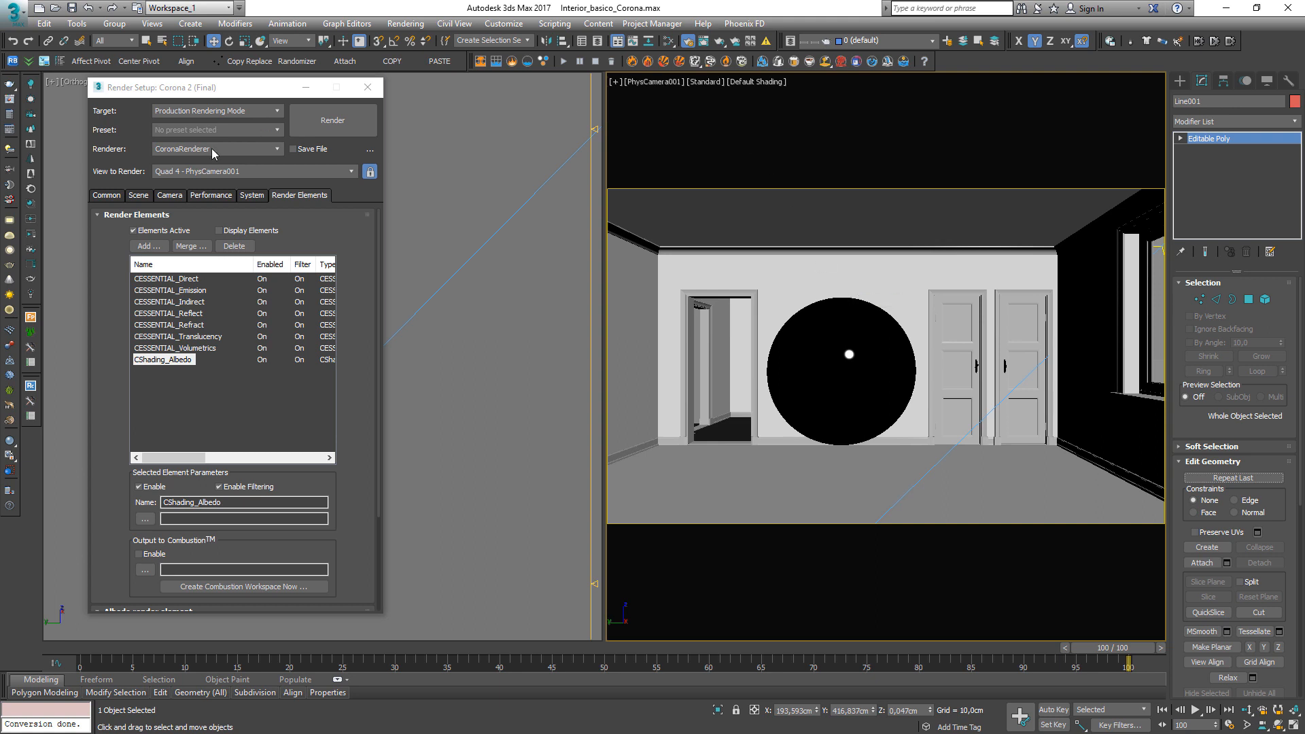
click(248, 197)
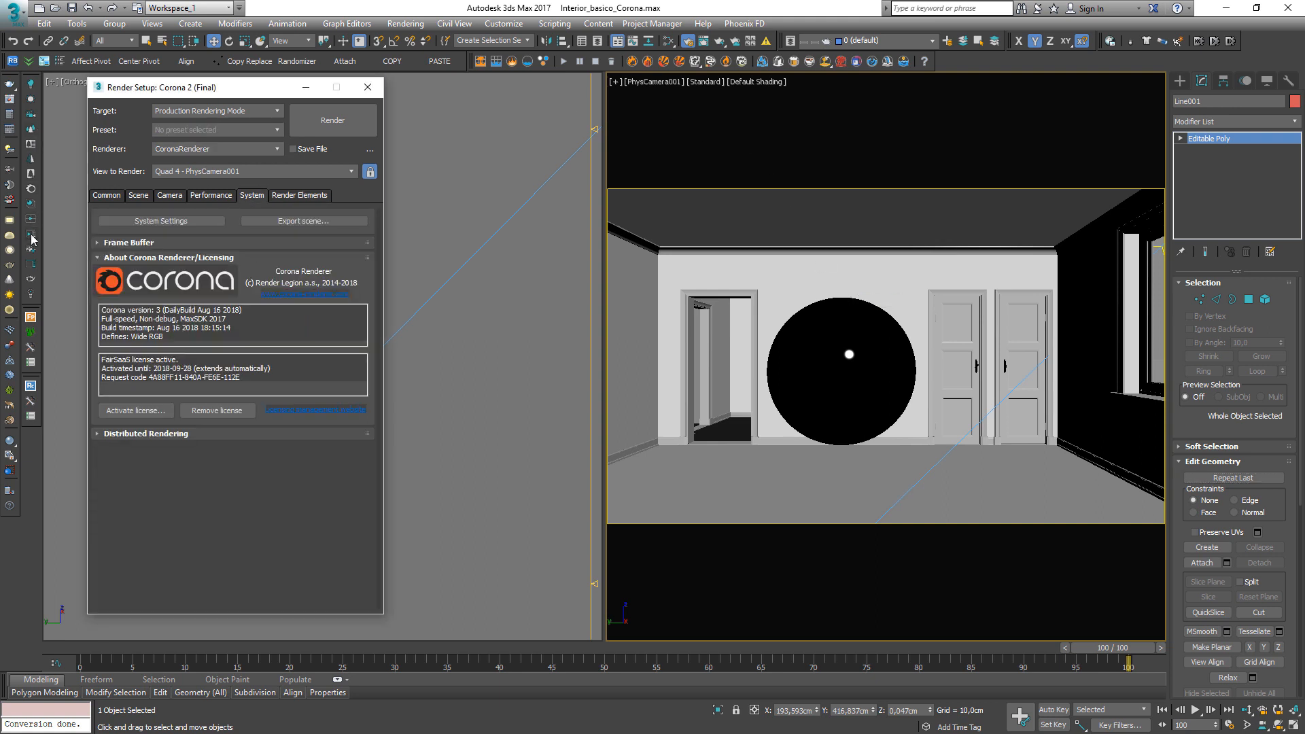
click(30, 234)
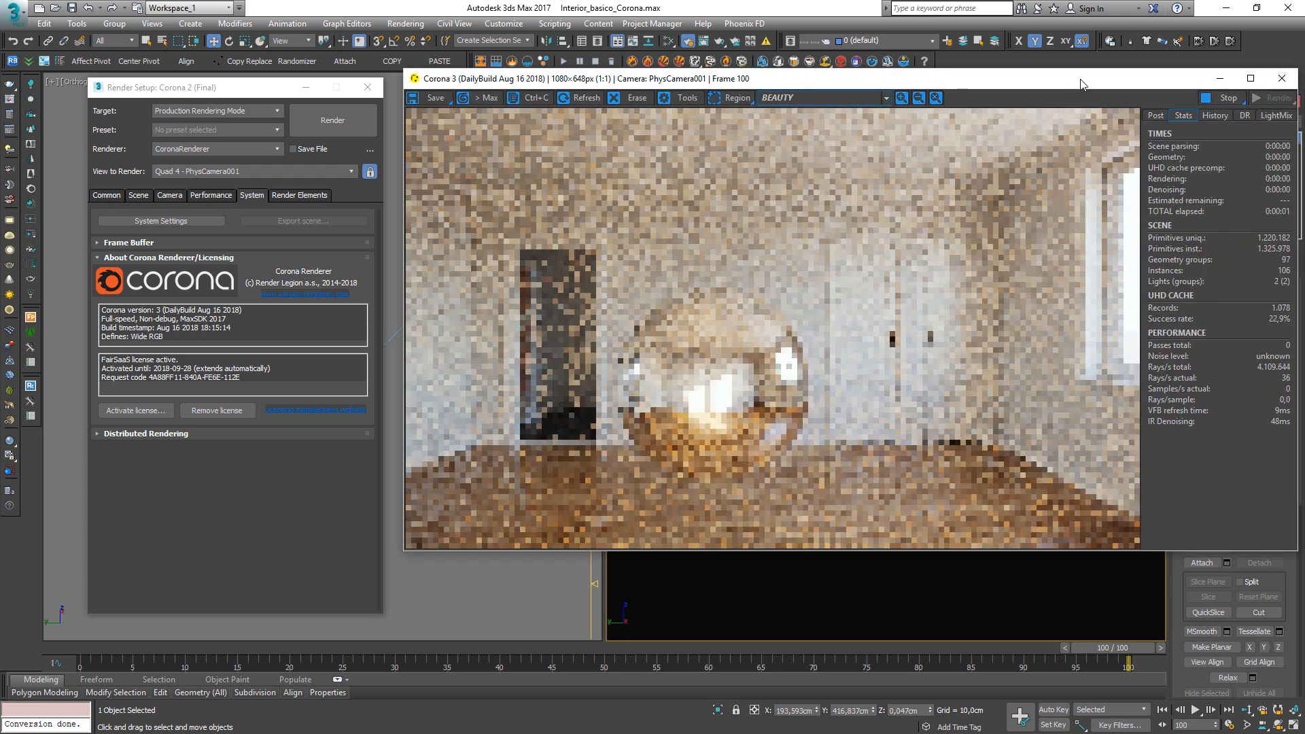
drag(988, 86, 826, 95)
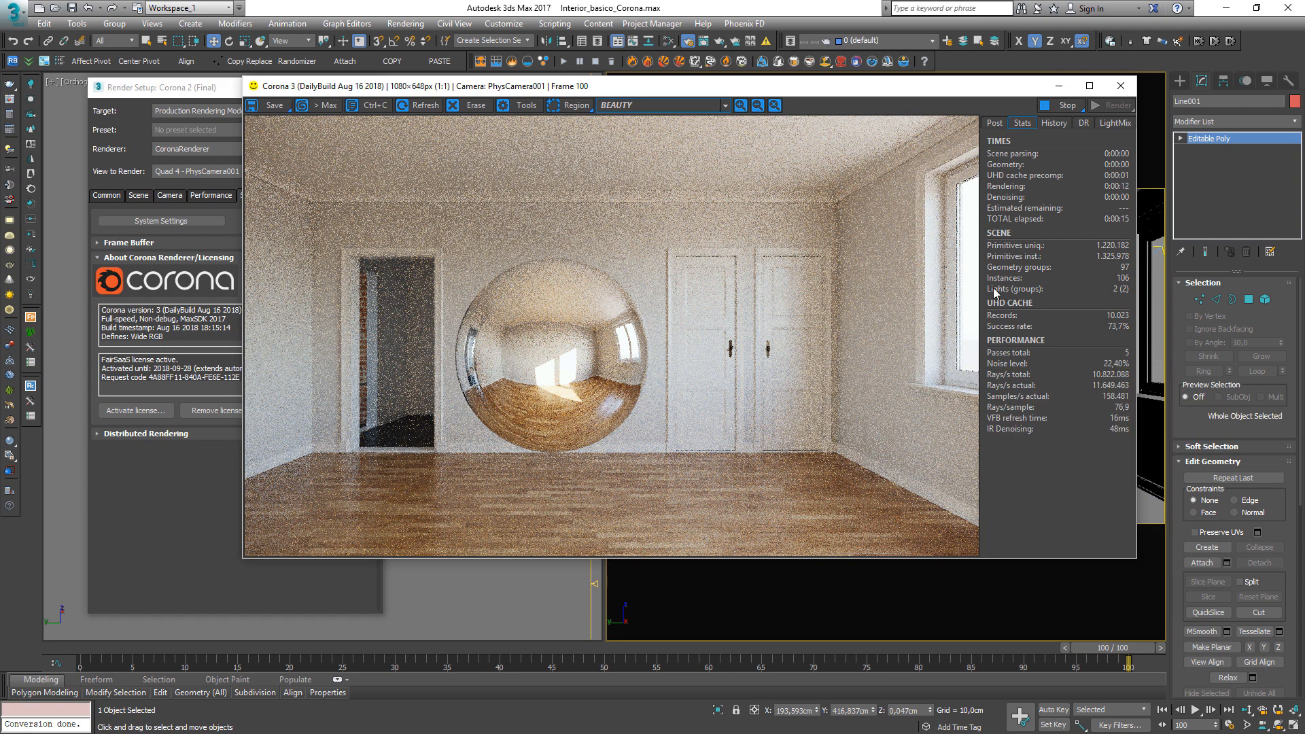
Examine the light groups, UHD cache and performance statistics of the render and the list of available render passes.
mouse_move(1119, 291)
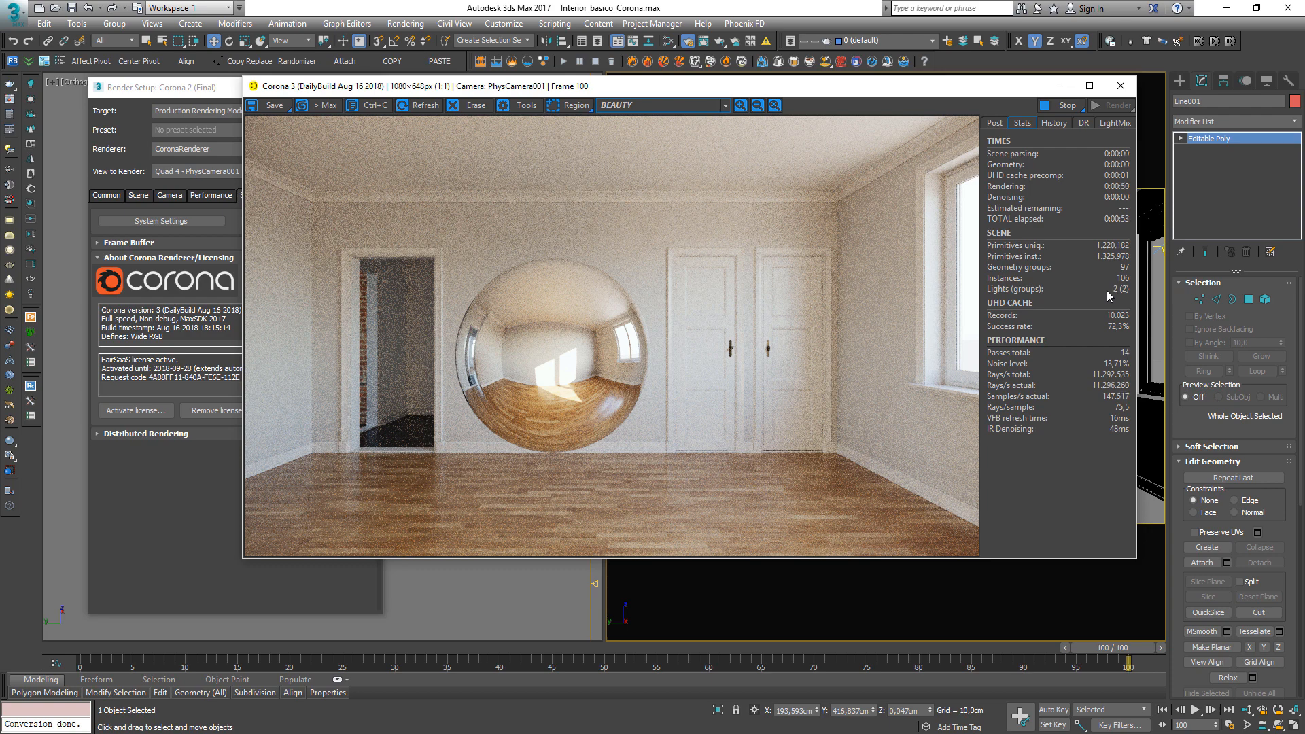
mouse_move(1099, 289)
mouse_move(1118, 331)
mouse_move(1112, 390)
mouse_move(1123, 415)
click(636, 104)
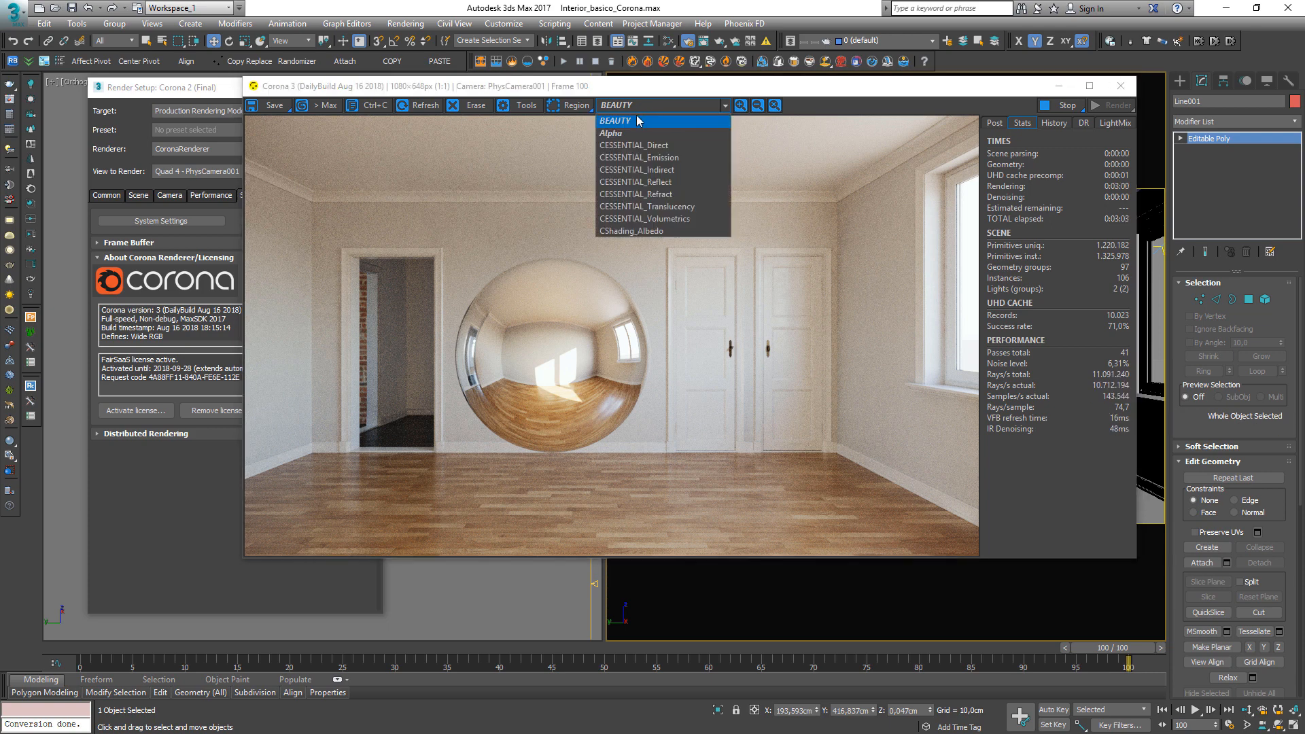
click(1120, 401)
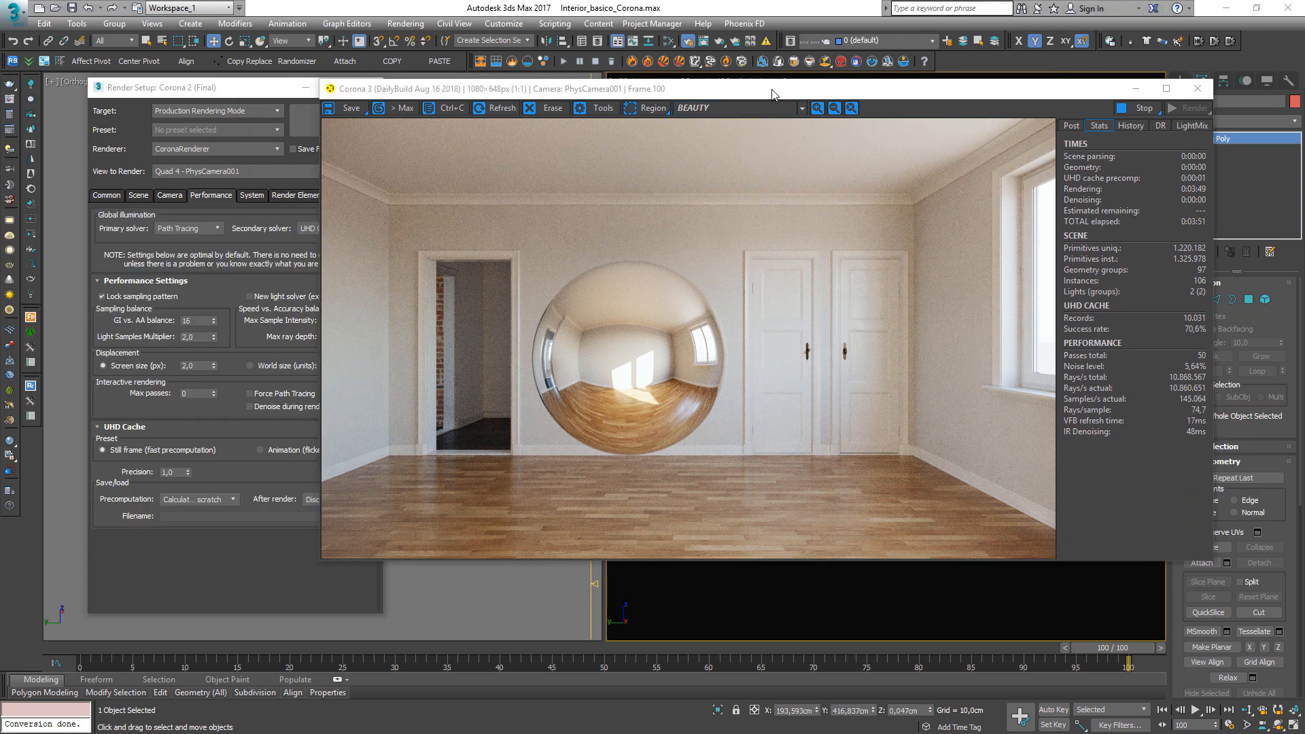
Switch the secondary GI solver to Path Tracing to compare the render statistics, and return it to UHD Cache.
drag(772, 94, 837, 84)
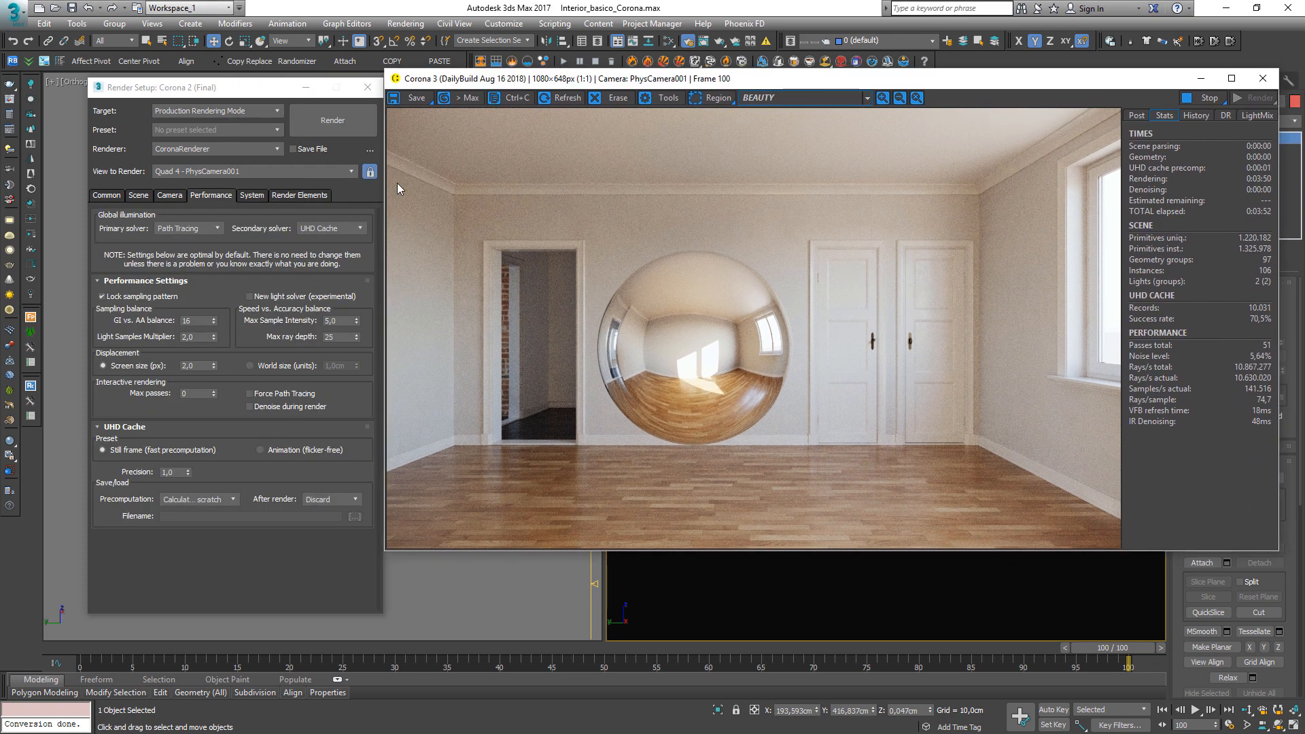
click(342, 229)
click(333, 249)
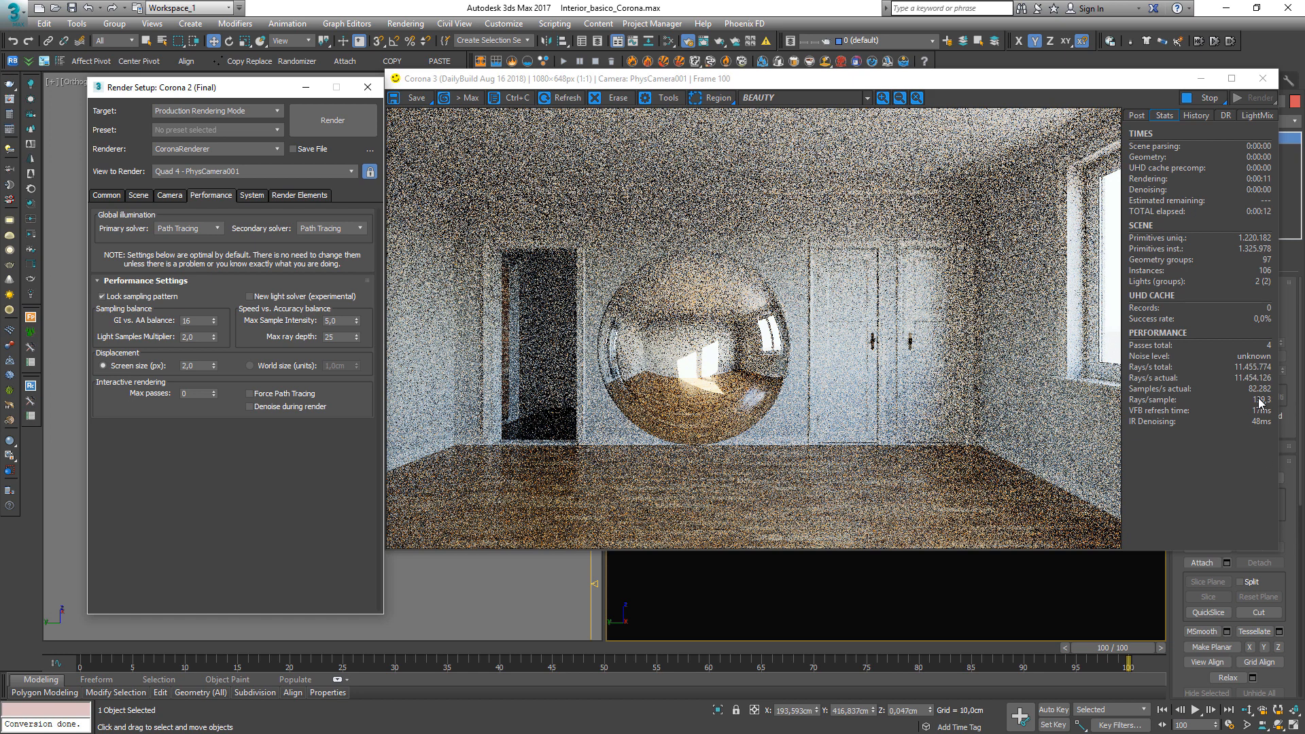
mouse_move(1261, 402)
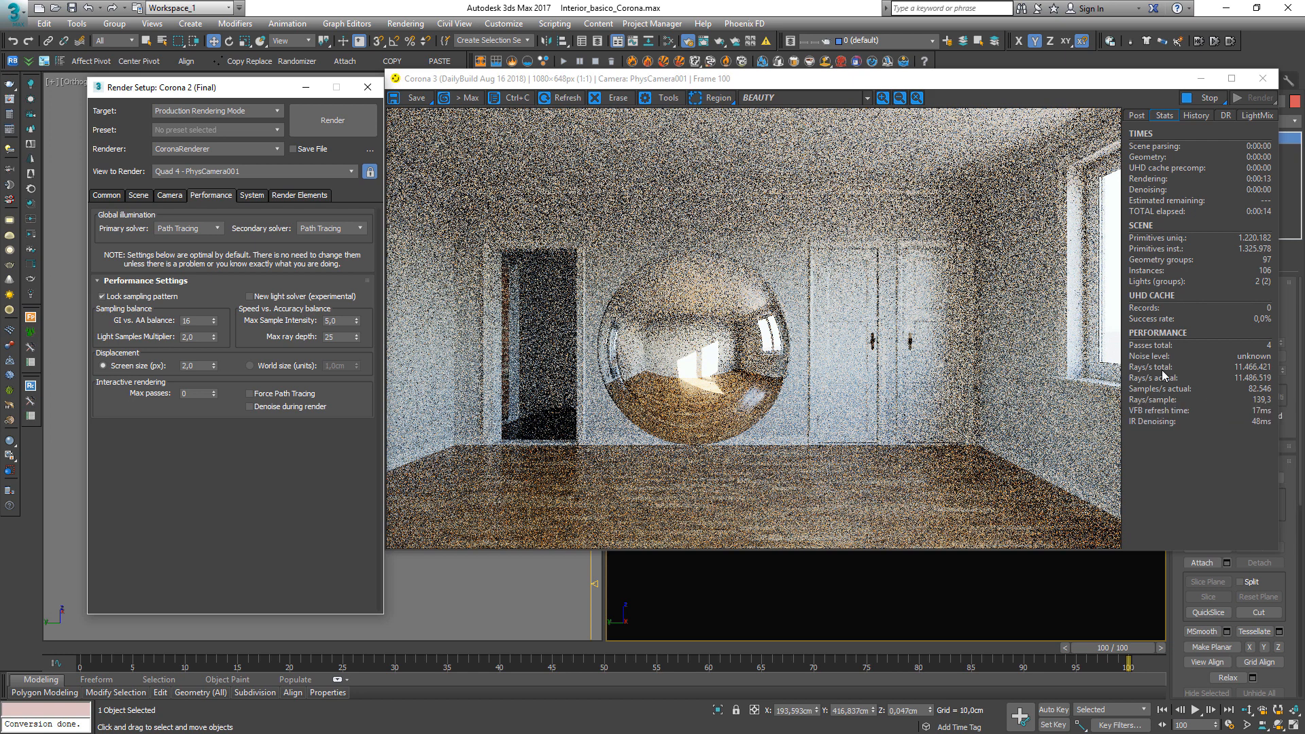
click(322, 228)
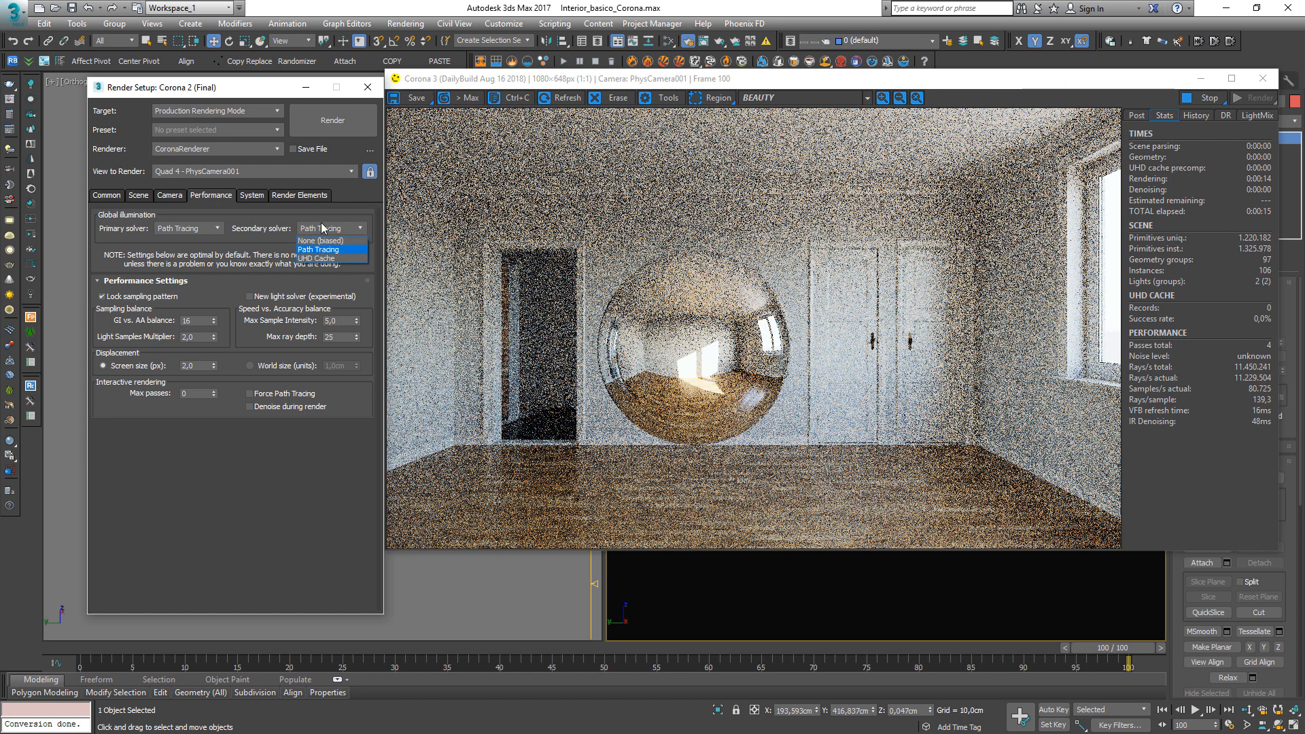
click(325, 258)
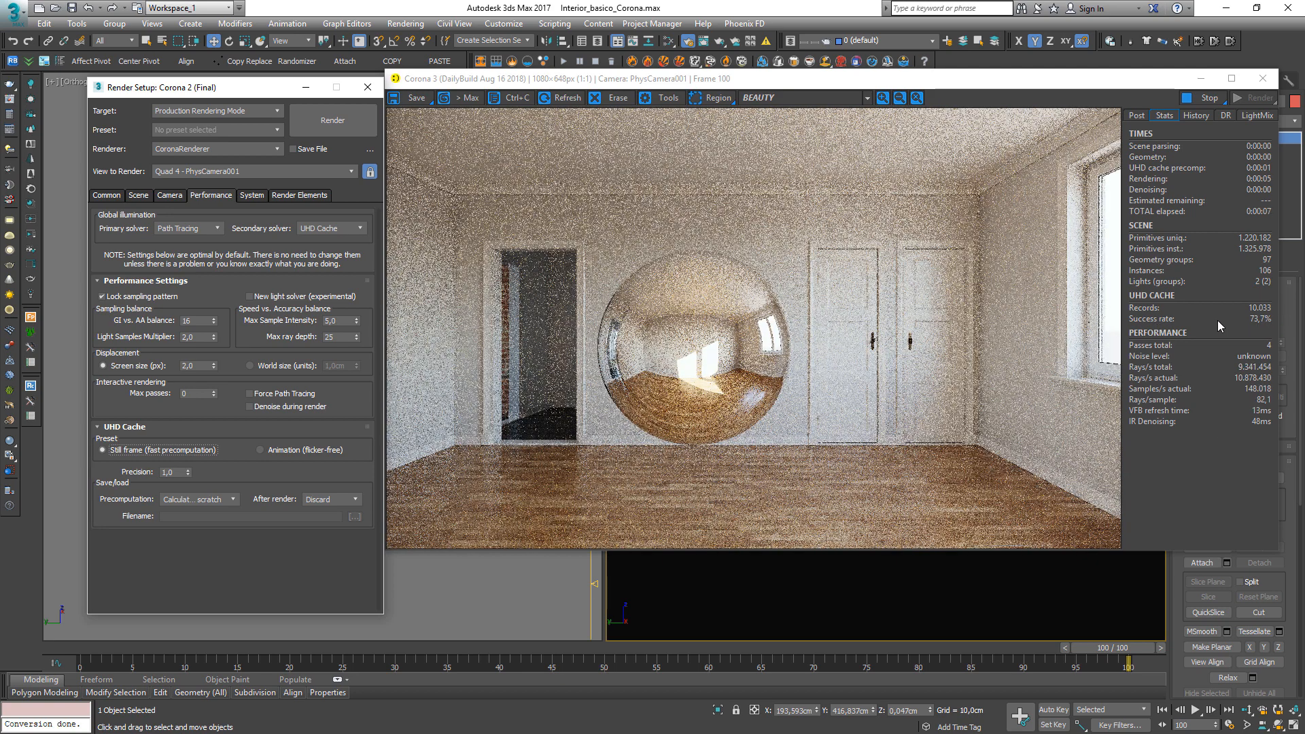
Try UHD Cache precision values of 4 and 8 to compare the render statistics, and return the precision to 1.
drag(178, 473, 144, 473)
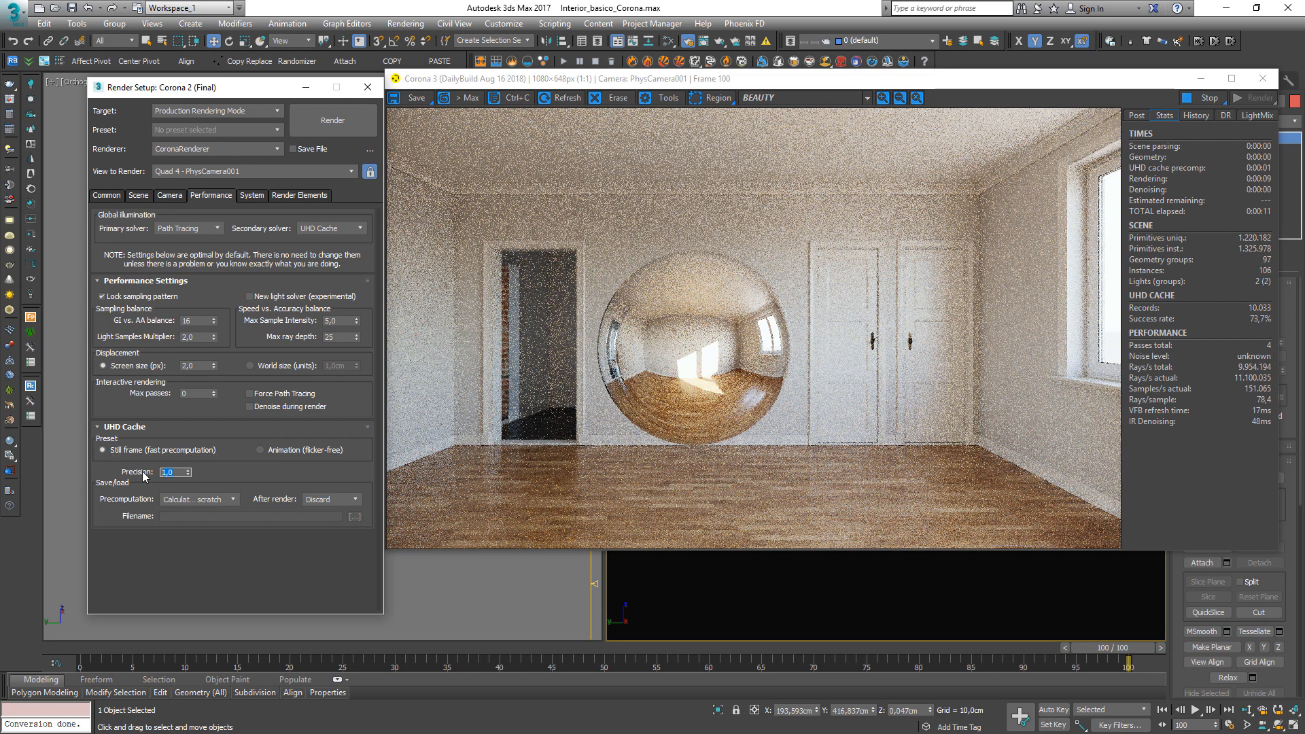
text(4)
key(Return)
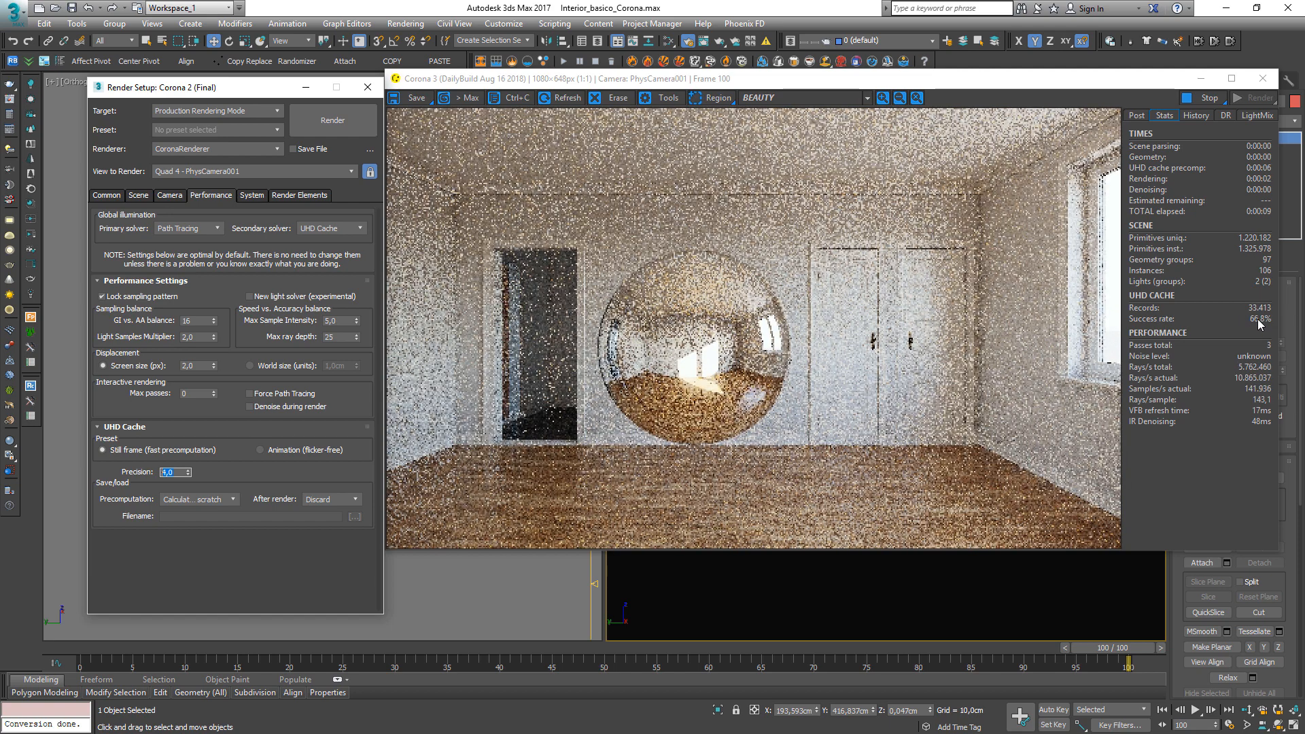
mouse_move(1257, 319)
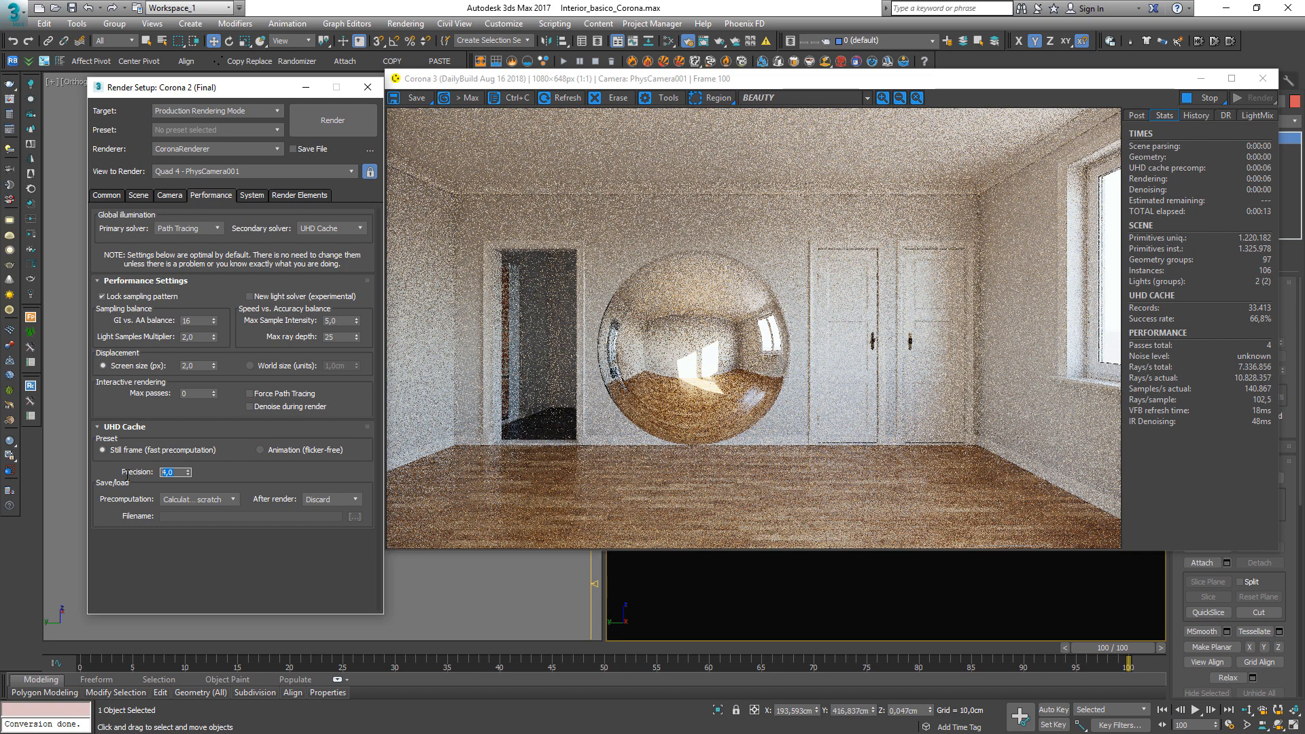
text(8)
key(Return)
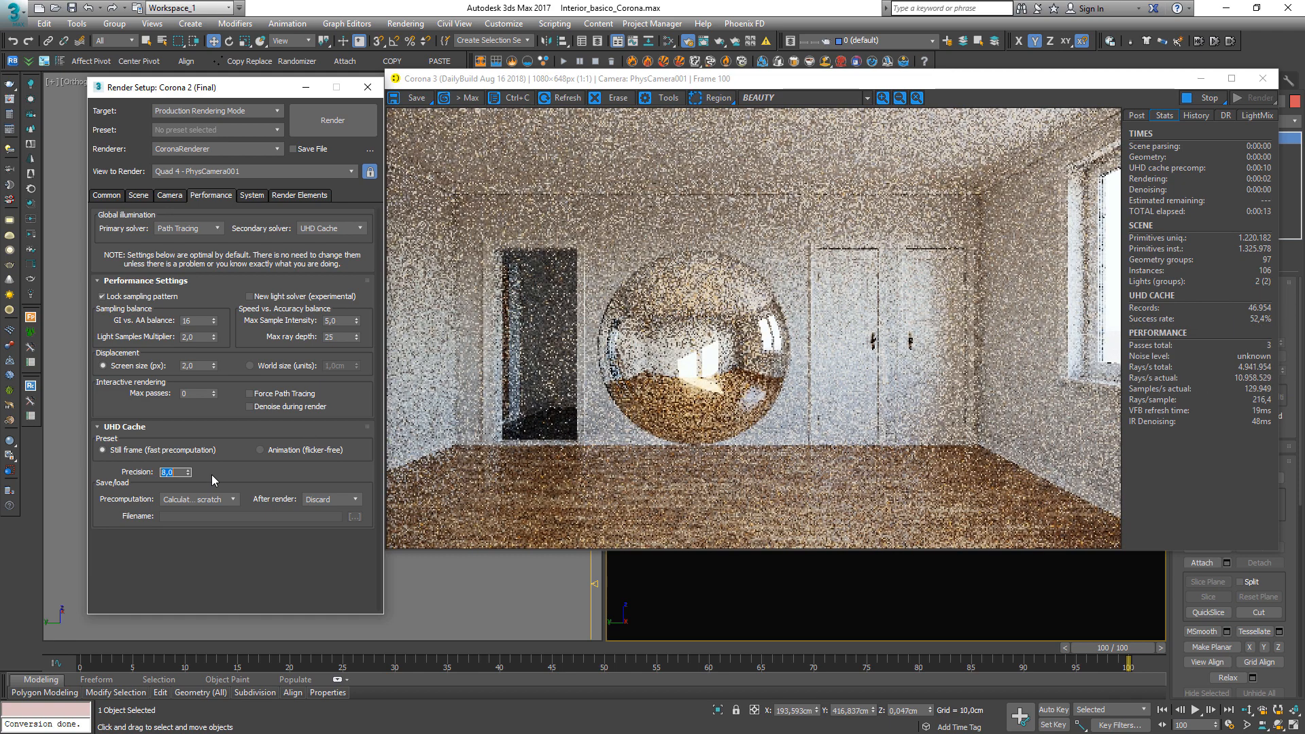
drag(178, 473, 120, 475)
text(1)
key(Return)
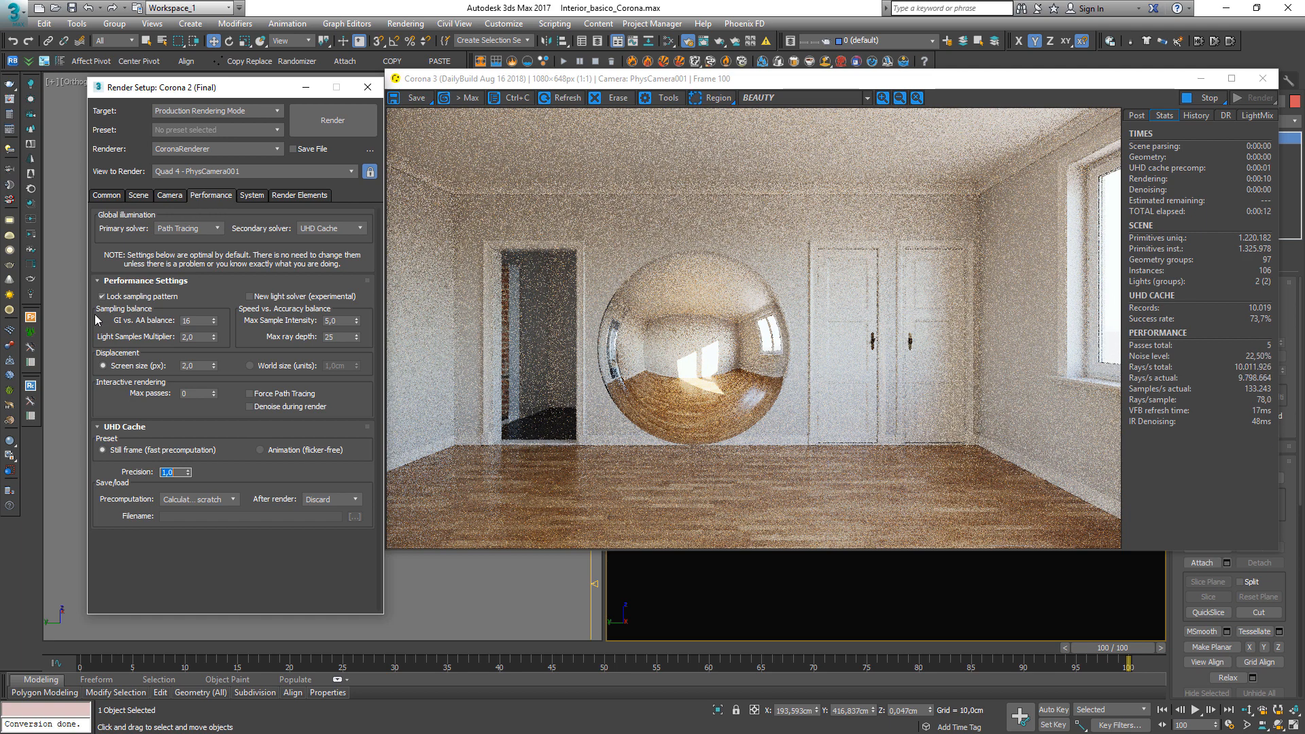
Try GI vs. AA balance values of 64 and 2 to compare rays per sample and noise, and return it to 16.
drag(208, 320, 97, 320)
text(64)
key(Return)
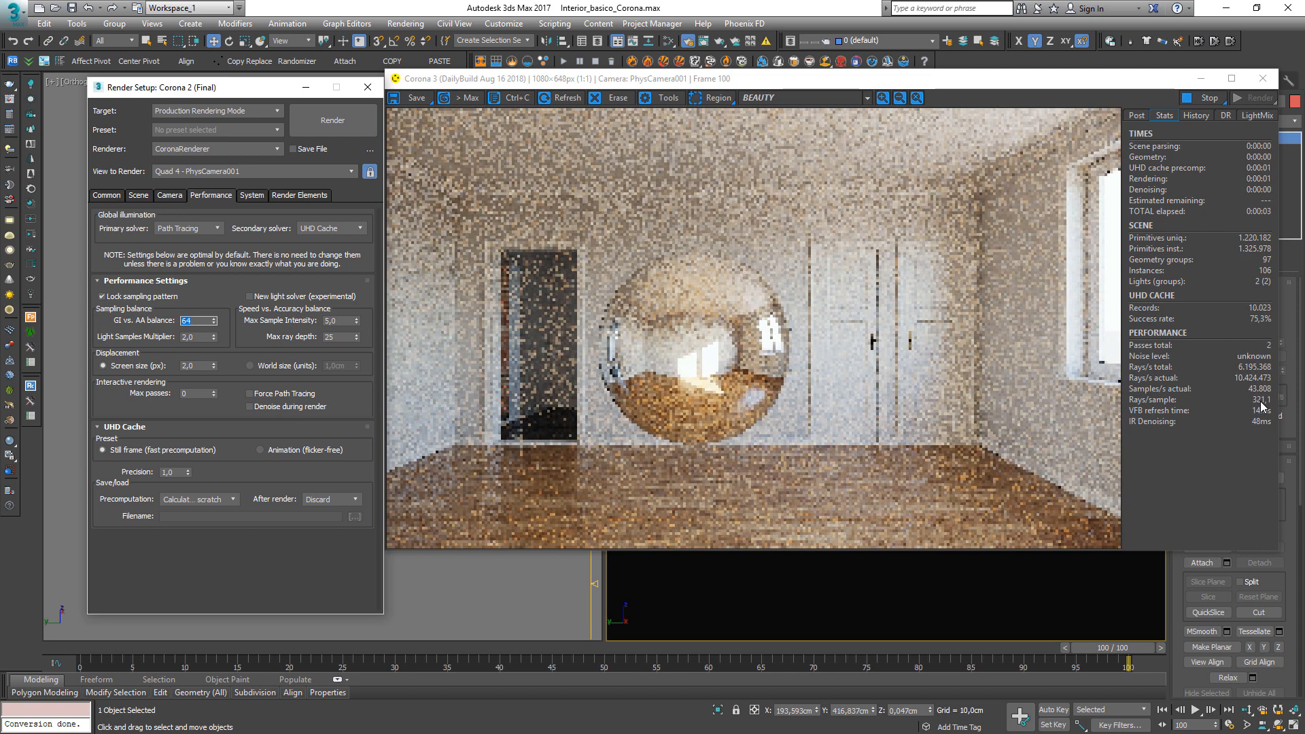
mouse_move(1261, 406)
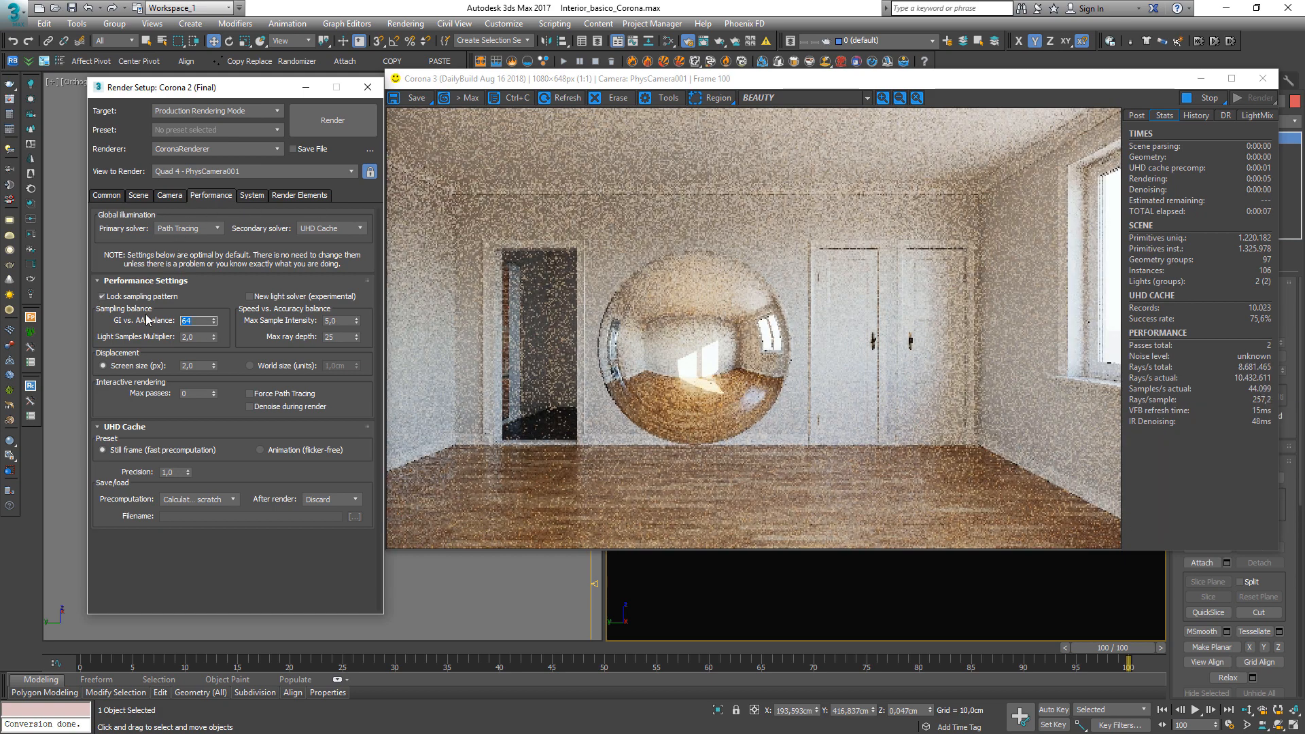
text(2)
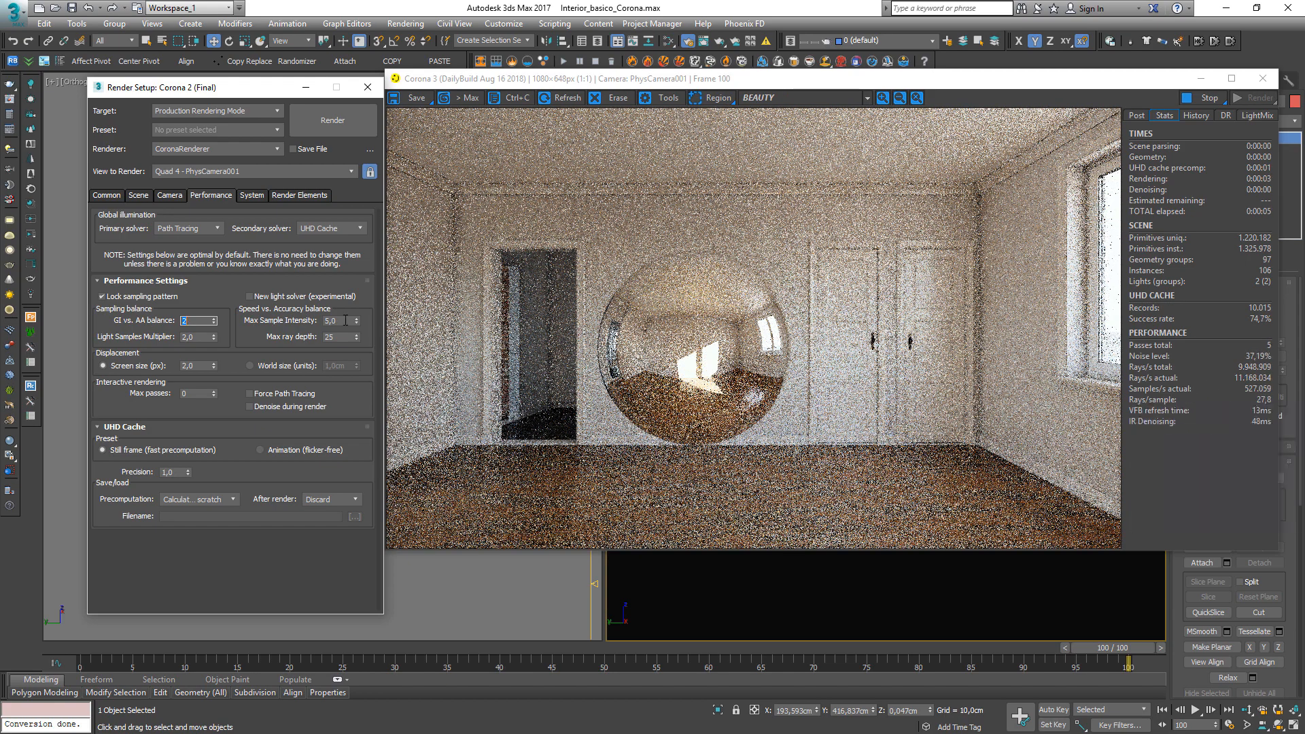
click(197, 318)
double_click(197, 318)
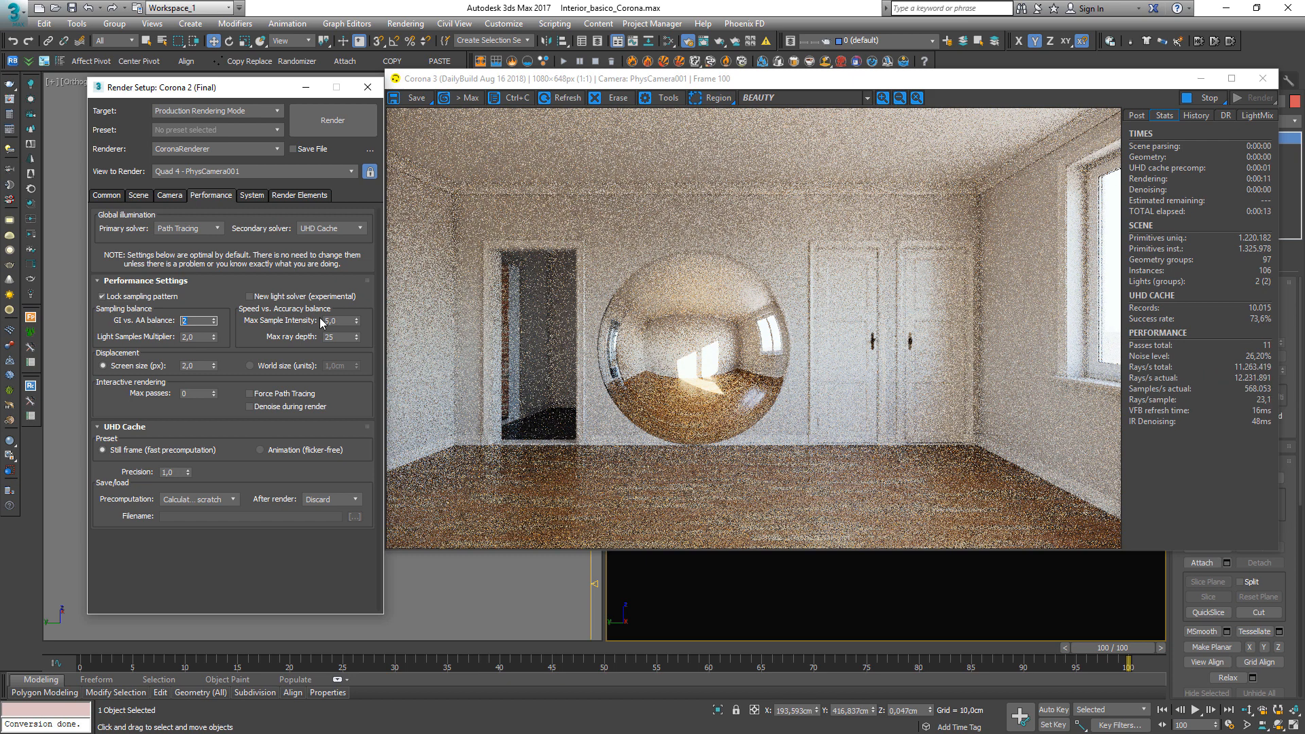
text(16)
key(Return)
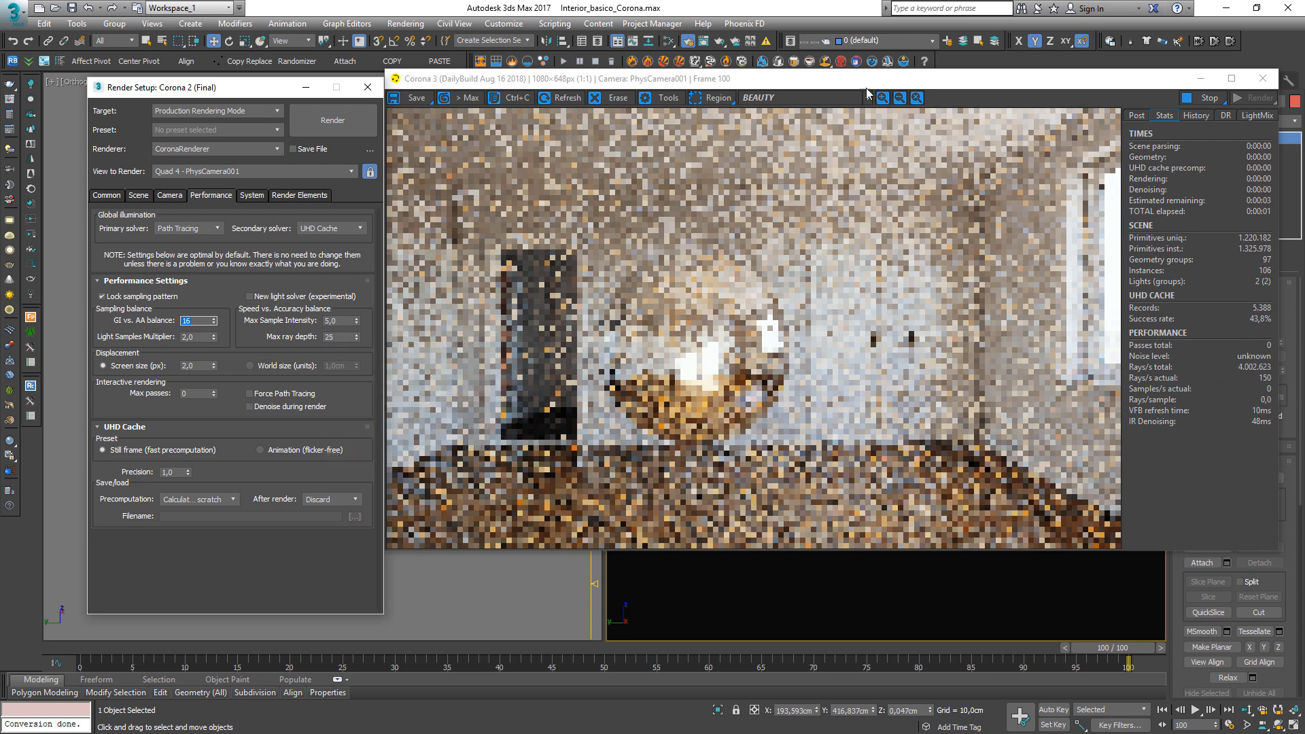
Display the CShading_Albedo pass in the frame buffer, close the render setup, and reposition the frame buffer to uncover the orthographic view.
click(864, 97)
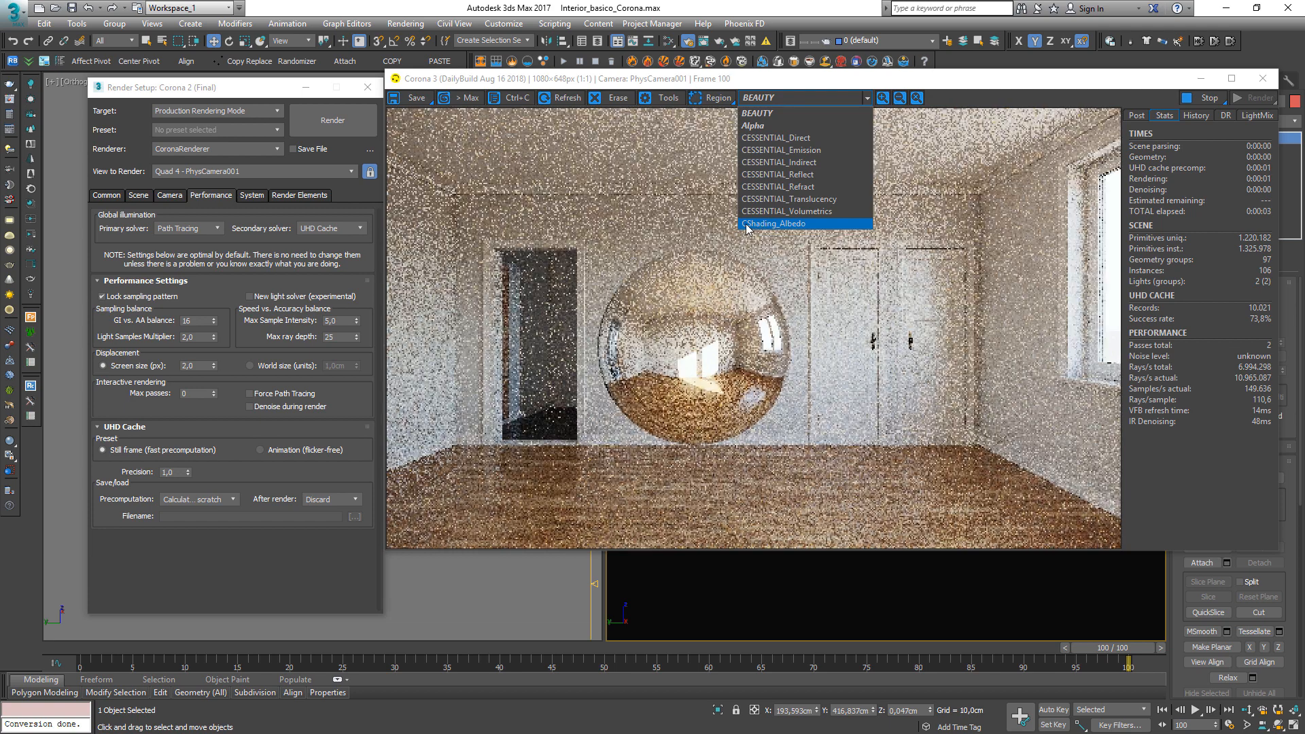
click(760, 225)
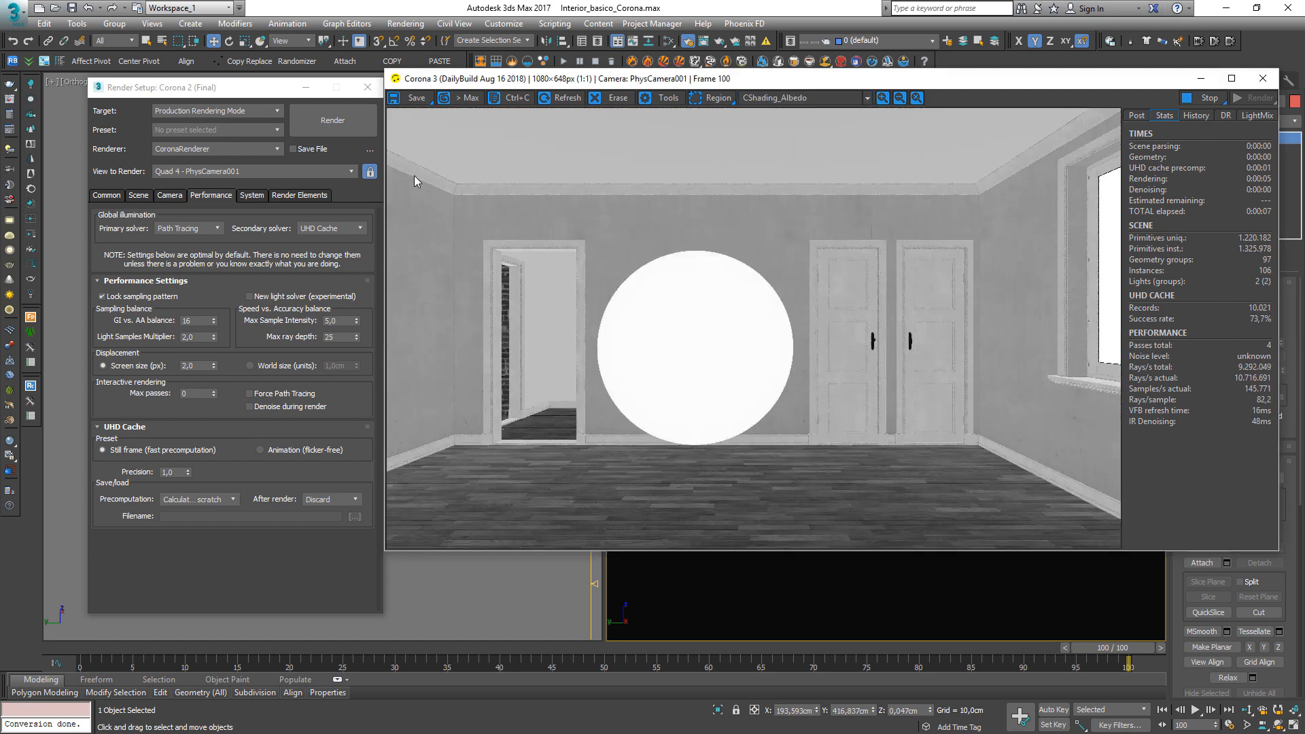
click(371, 94)
click(371, 94)
drag(418, 83, 367, 117)
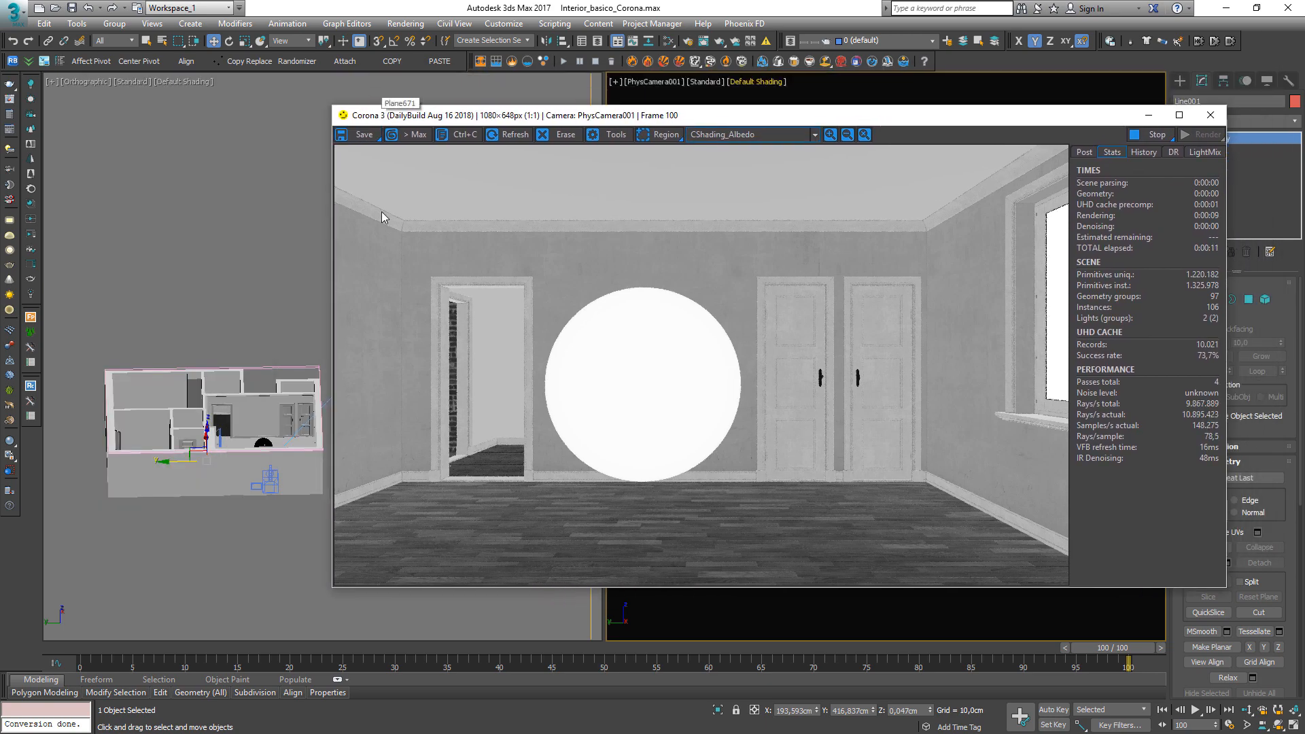
drag(477, 121, 601, 97)
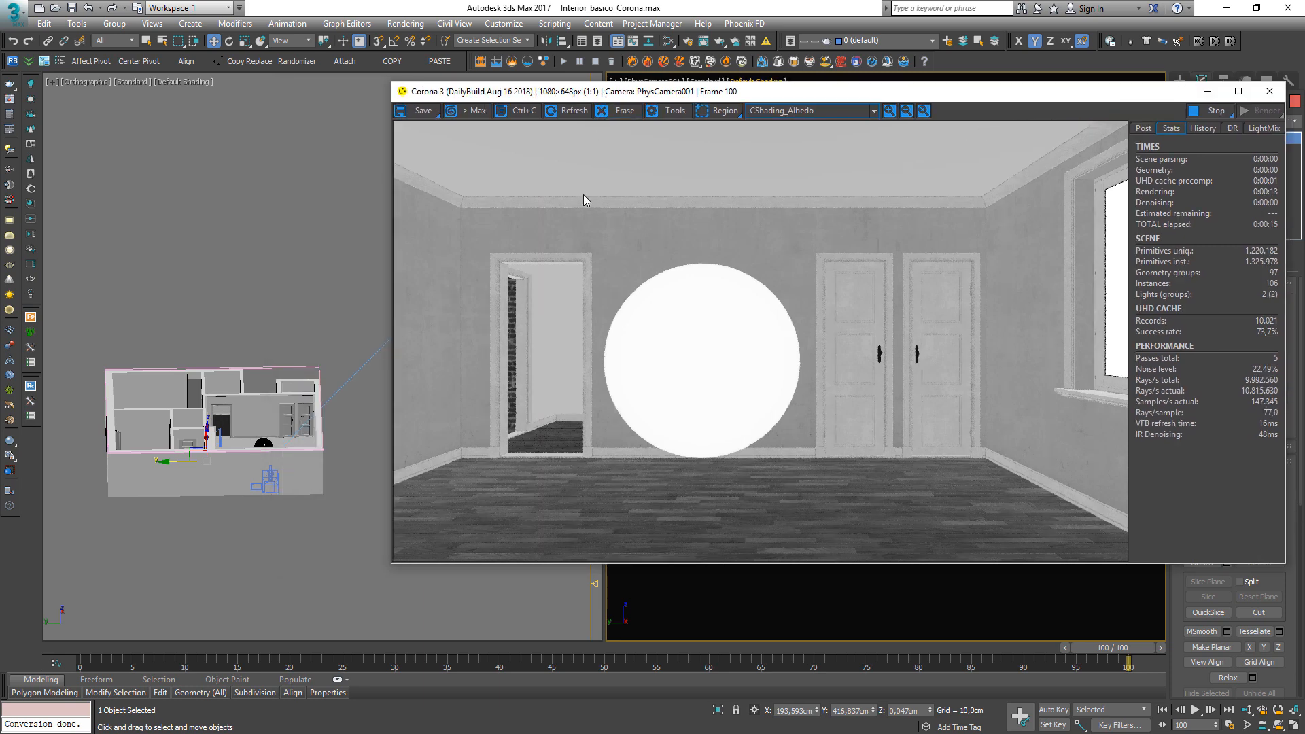
Examine the sphere and the surrounding walls and doors up close in the orthographic view.
click(278, 417)
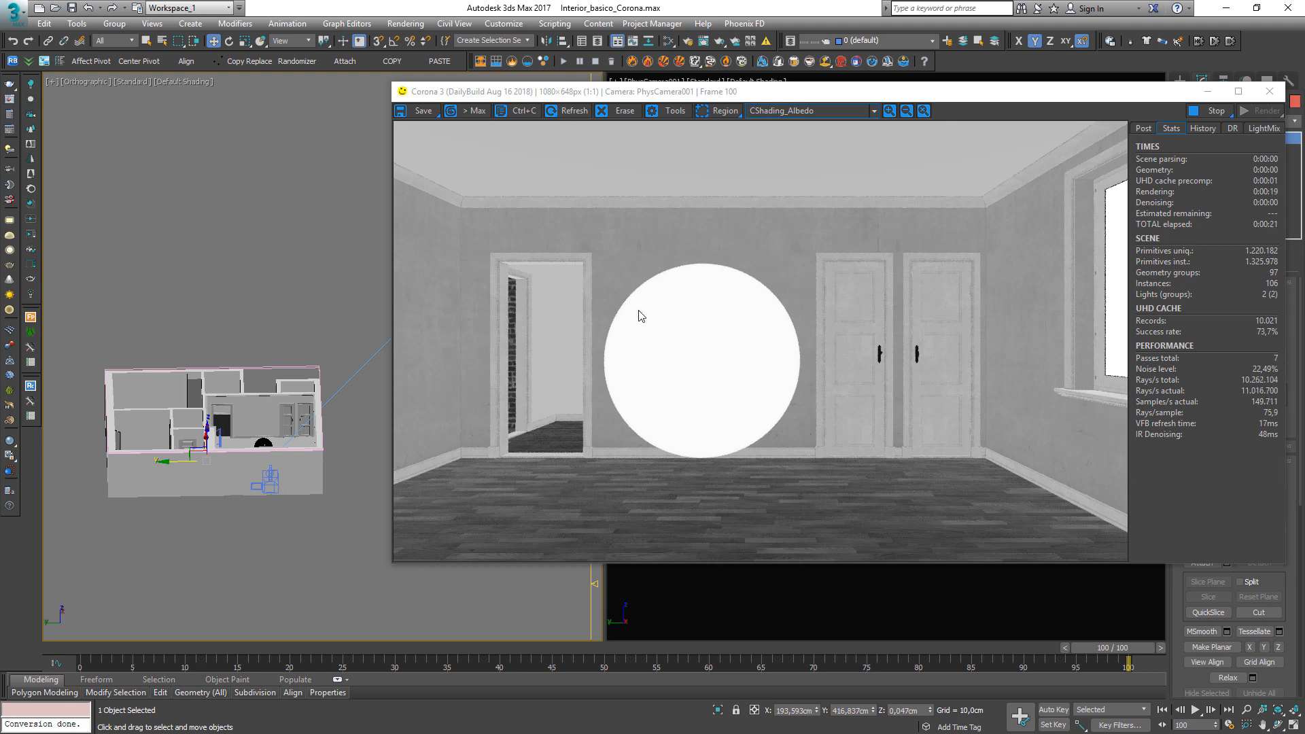
scroll(646, 313, up, 1)
scroll(652, 315, up, 1)
scroll(748, 329, down, 1)
scroll(787, 338, down, 1)
scroll(258, 449, up, 10)
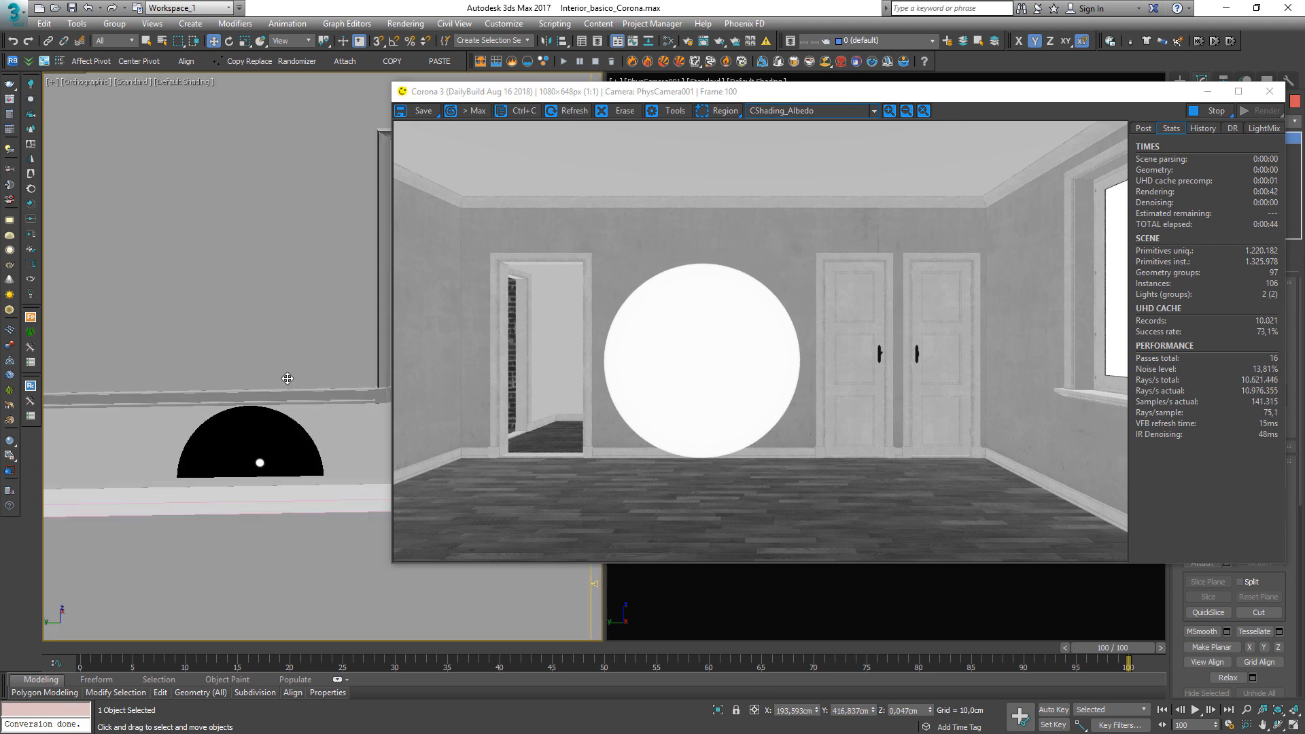
scroll(287, 378, down, 5)
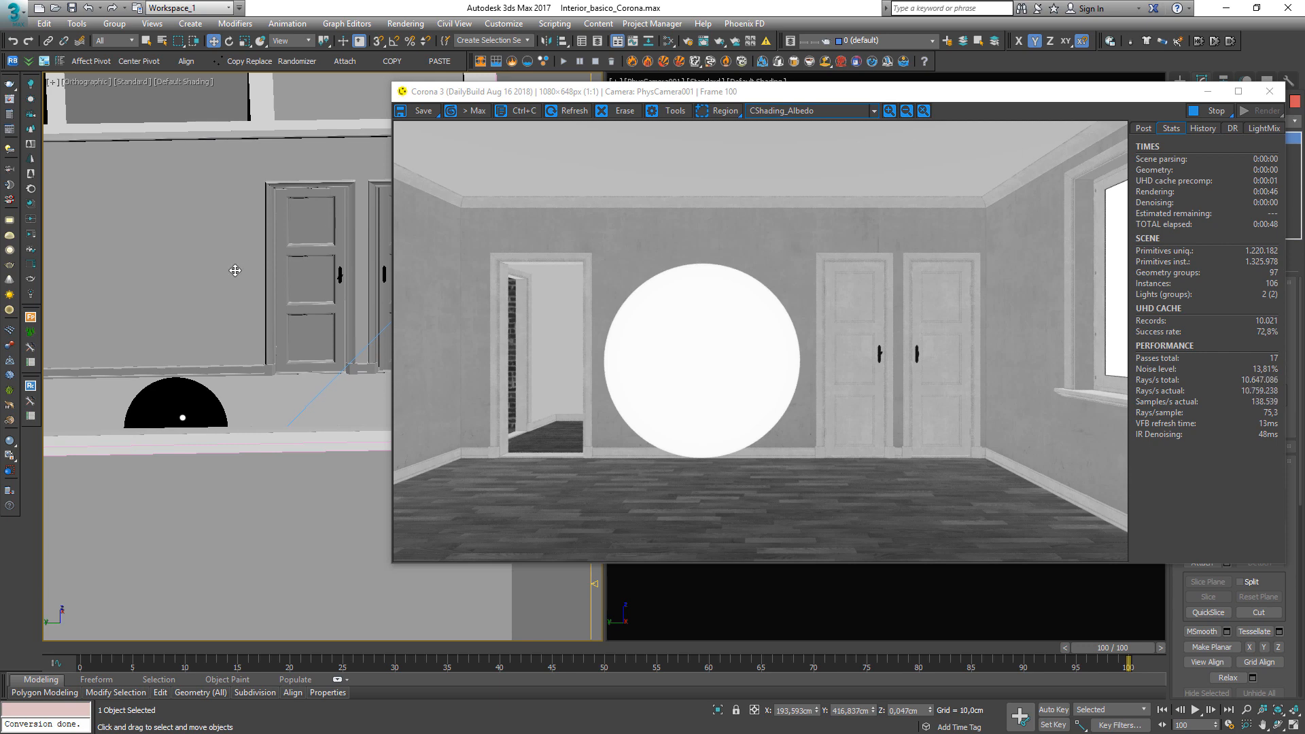
scroll(236, 270, down, 3)
Open the Slate Material Editor and show the parameters of the CRN.PAREDES BLANCAS material.
key(m)
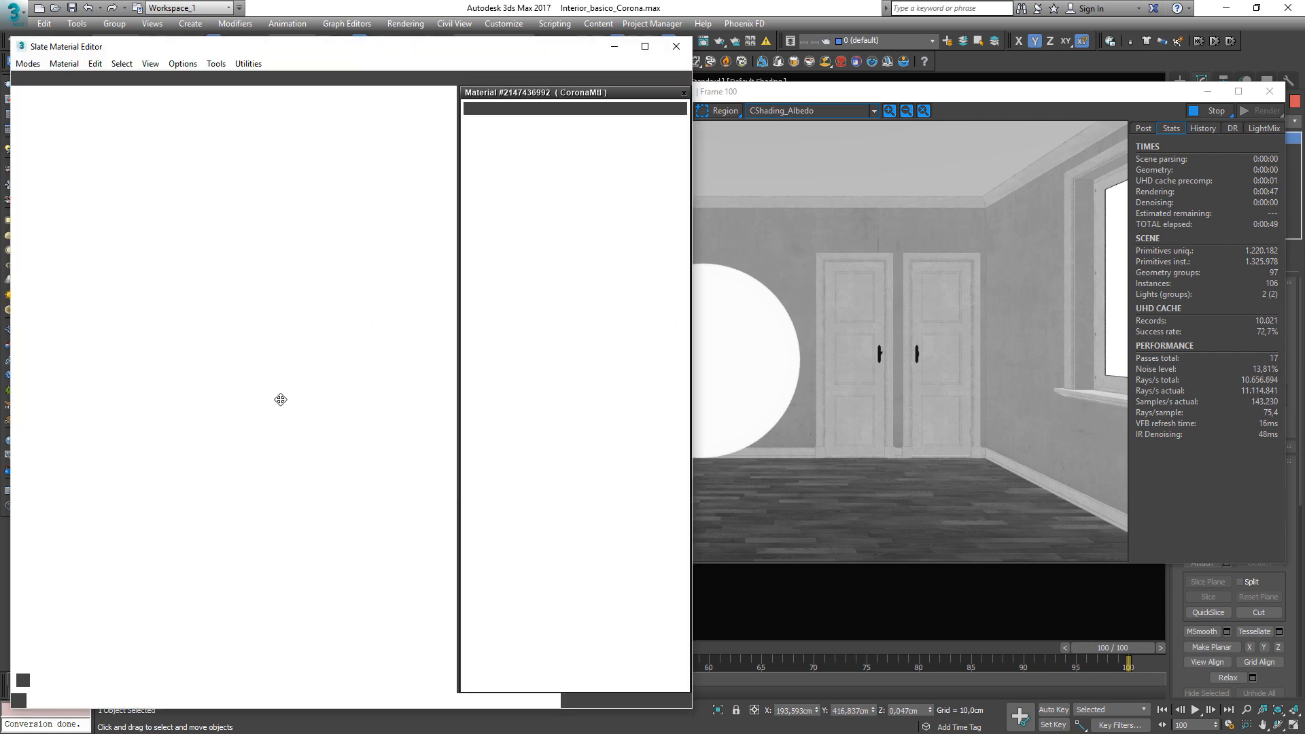
scroll(299, 378, up, 5)
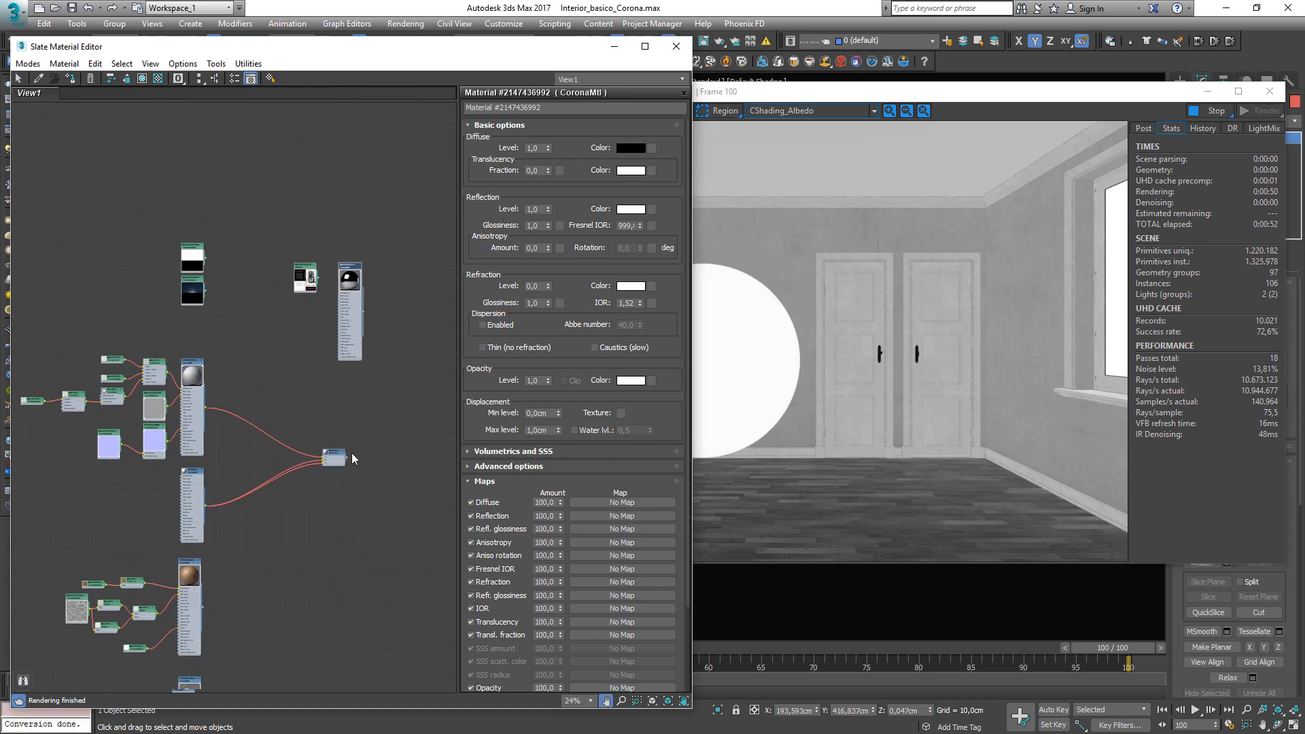
scroll(152, 460, up, 4)
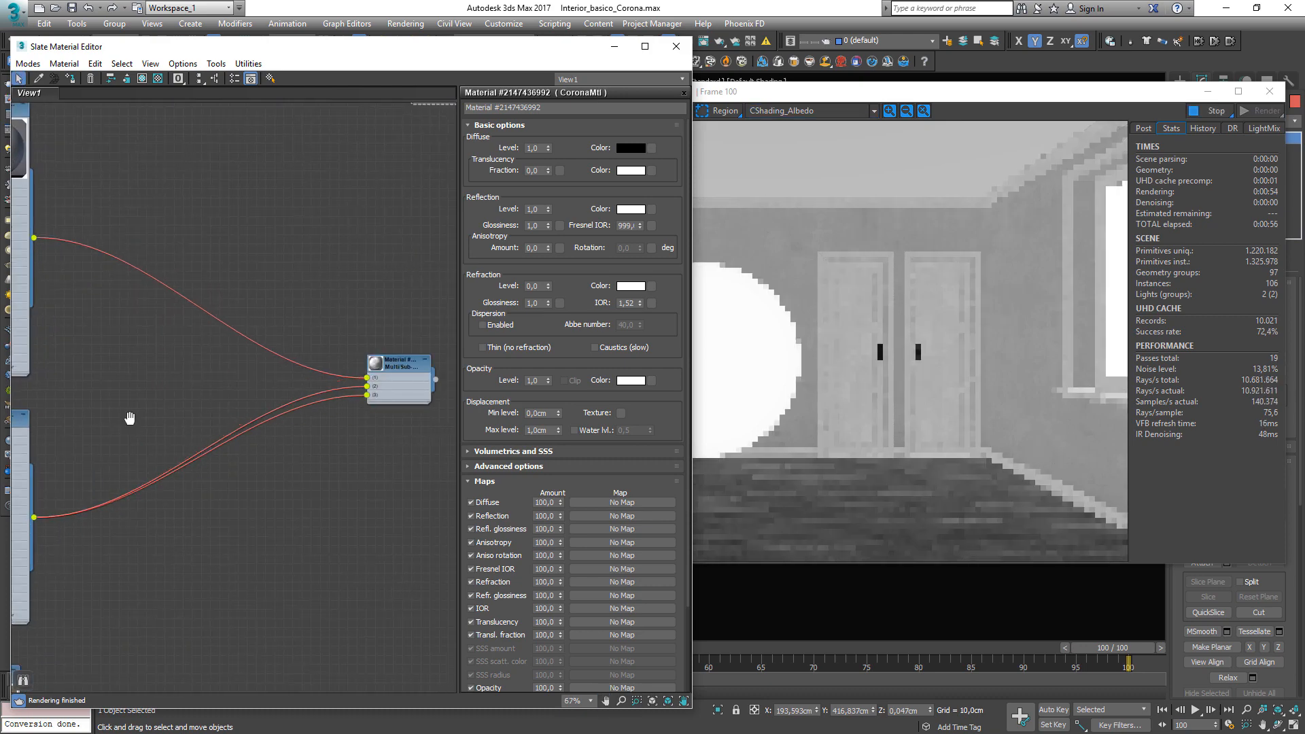
middle_drag(128, 413, 310, 357)
double_click(178, 362)
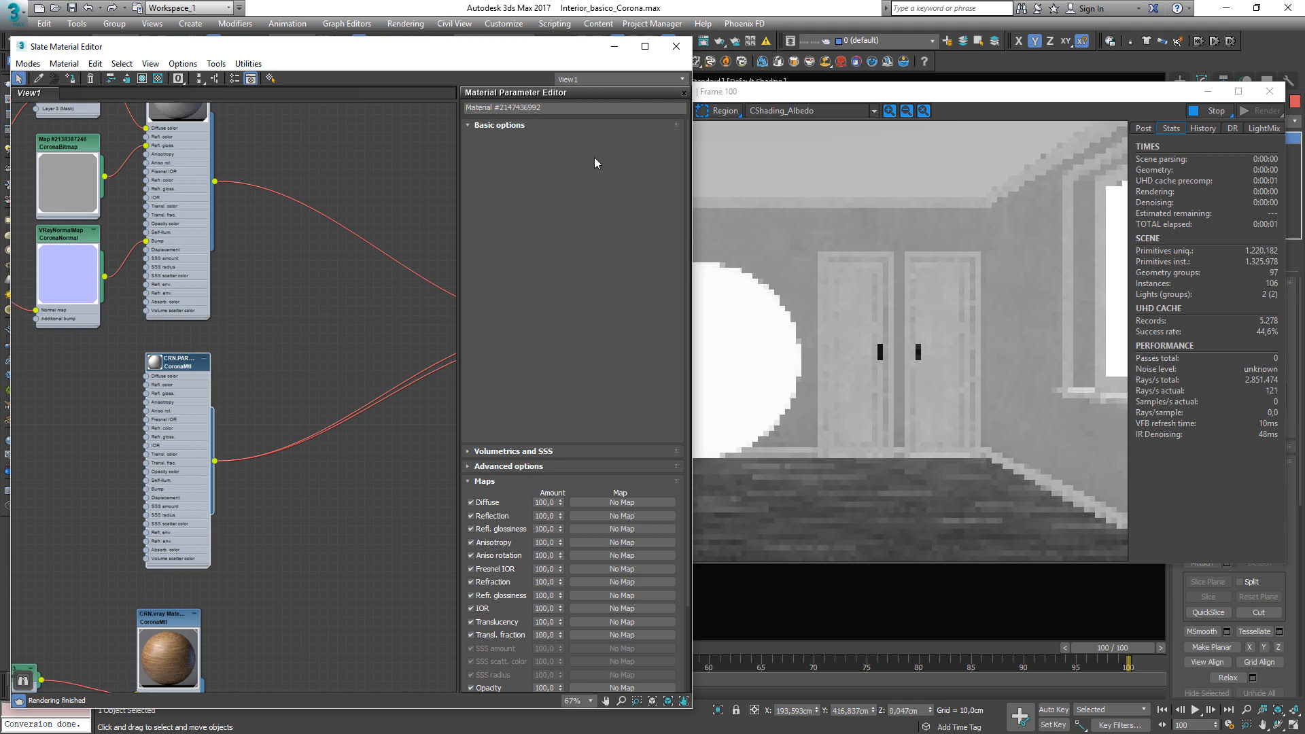
Set the diffuse color value of CRN.PAREDES BLANCAS to 245 and check the walls in the albedo pass.
click(632, 148)
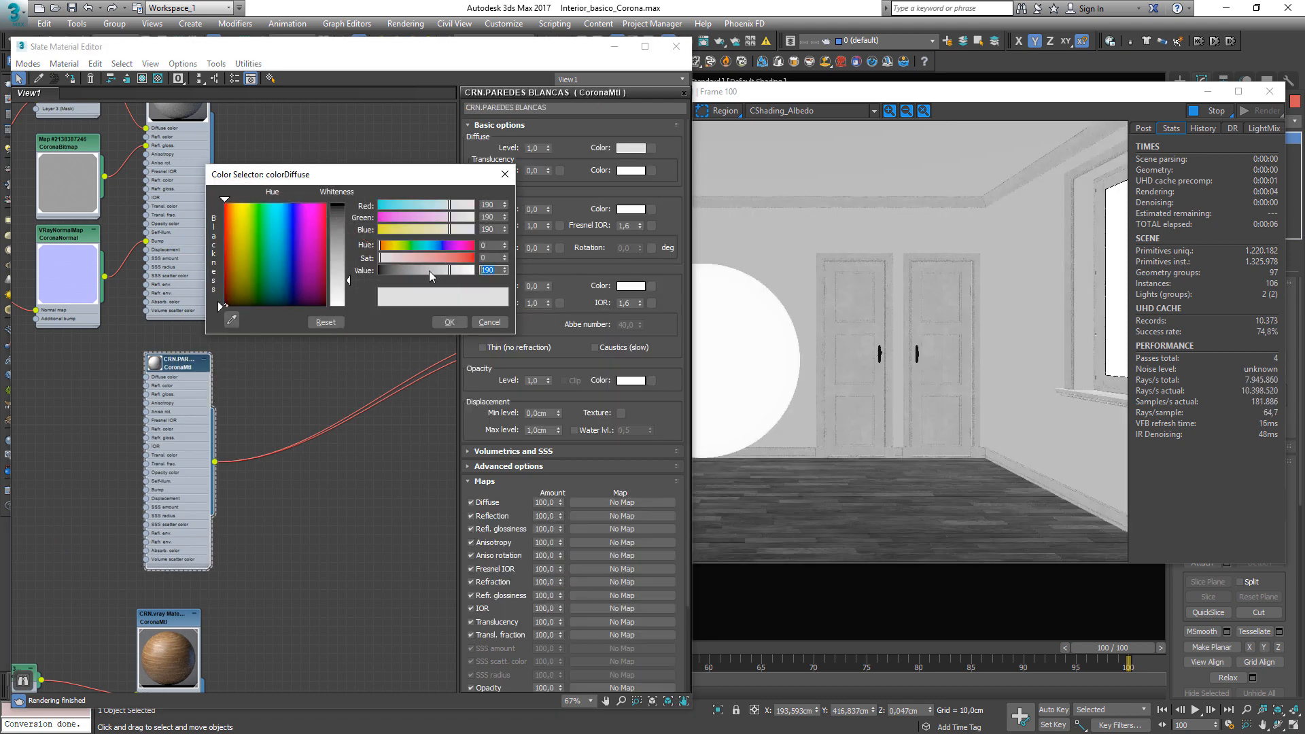
text(245)
key(Return)
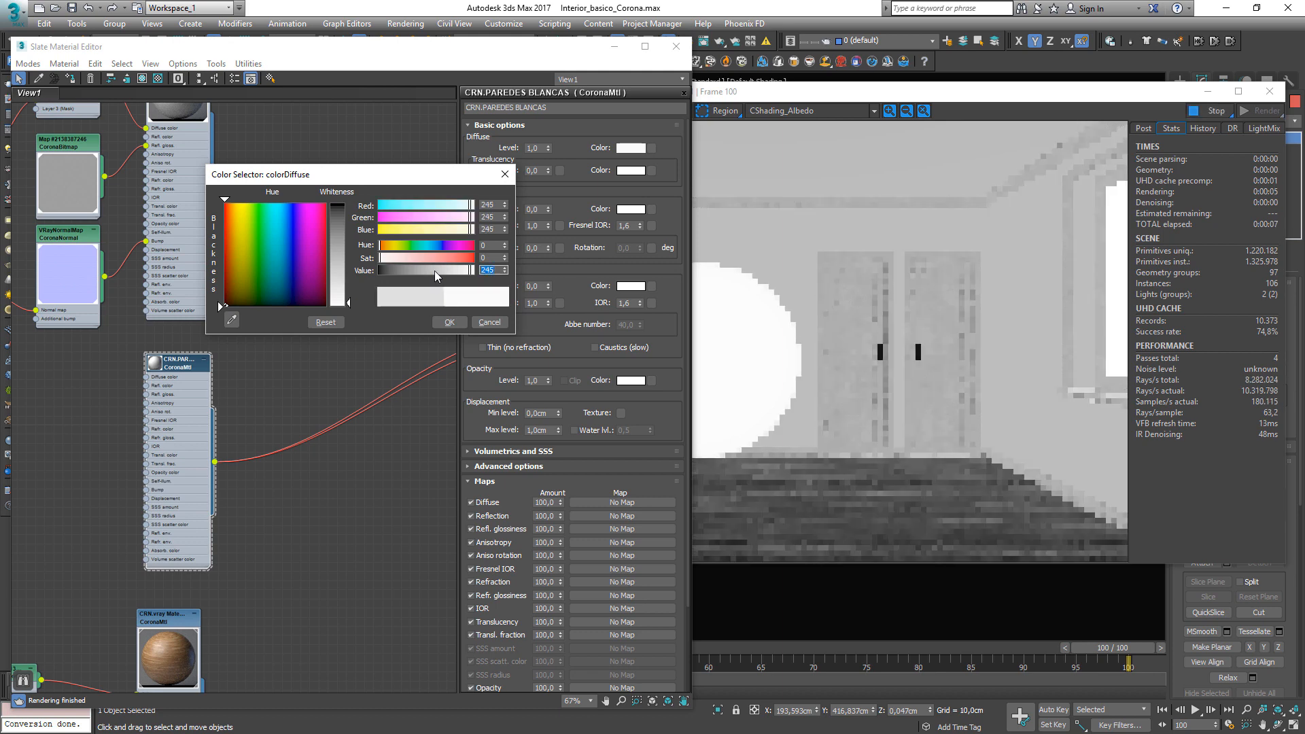
click(452, 323)
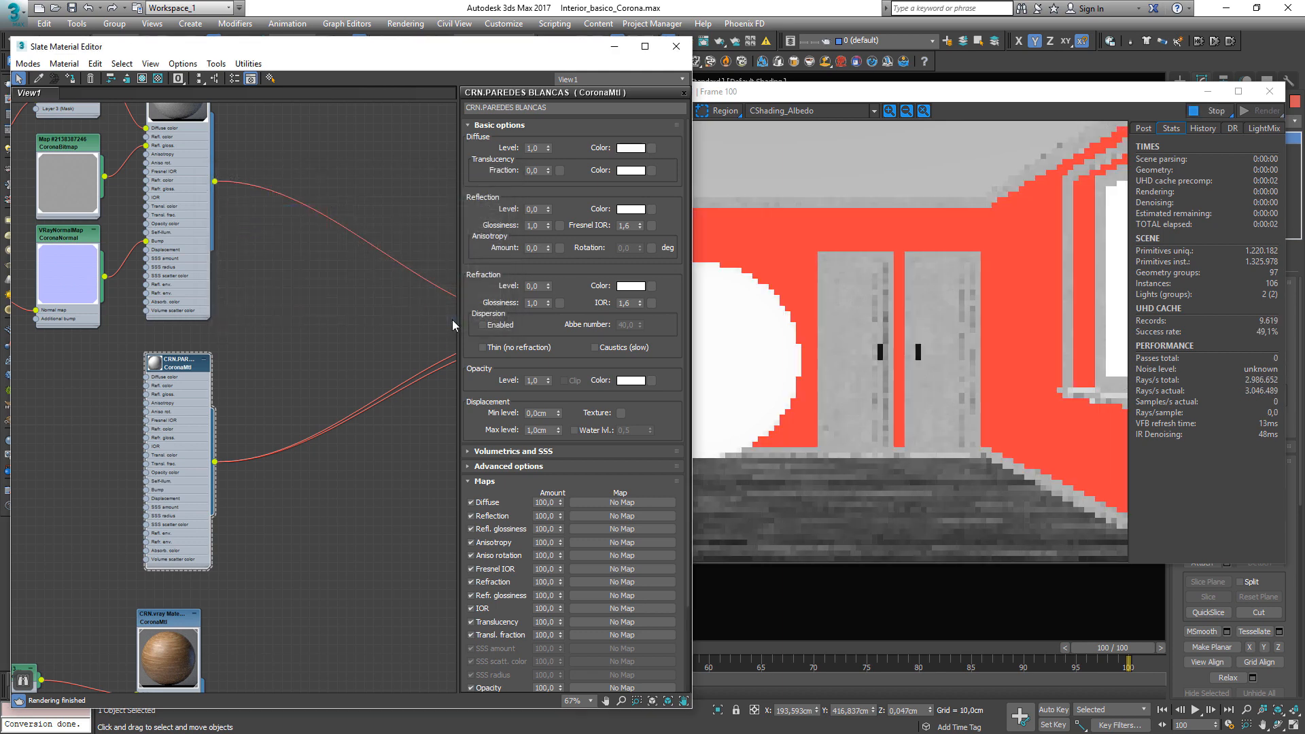
click(888, 259)
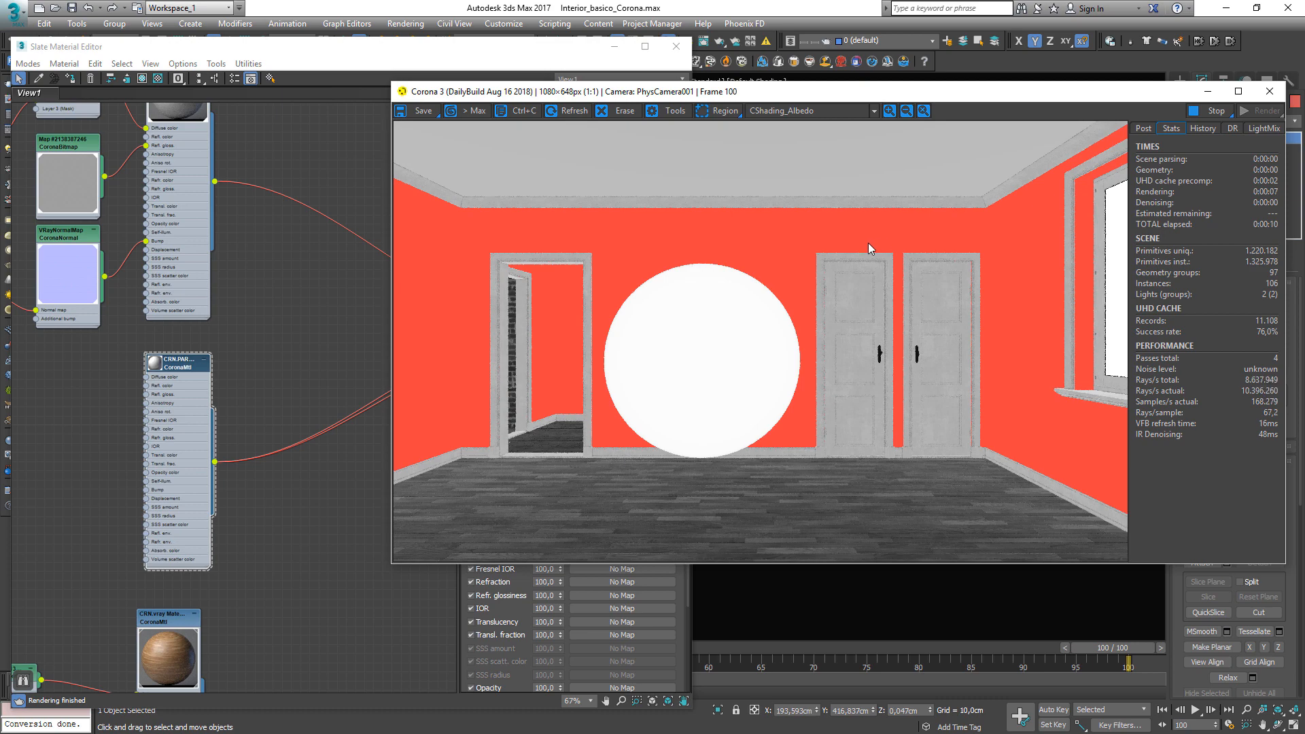
Lower the diffuse color value of CRN.PAREDES BLANCAS to 190 and recheck the walls in the albedo pass.
click(175, 380)
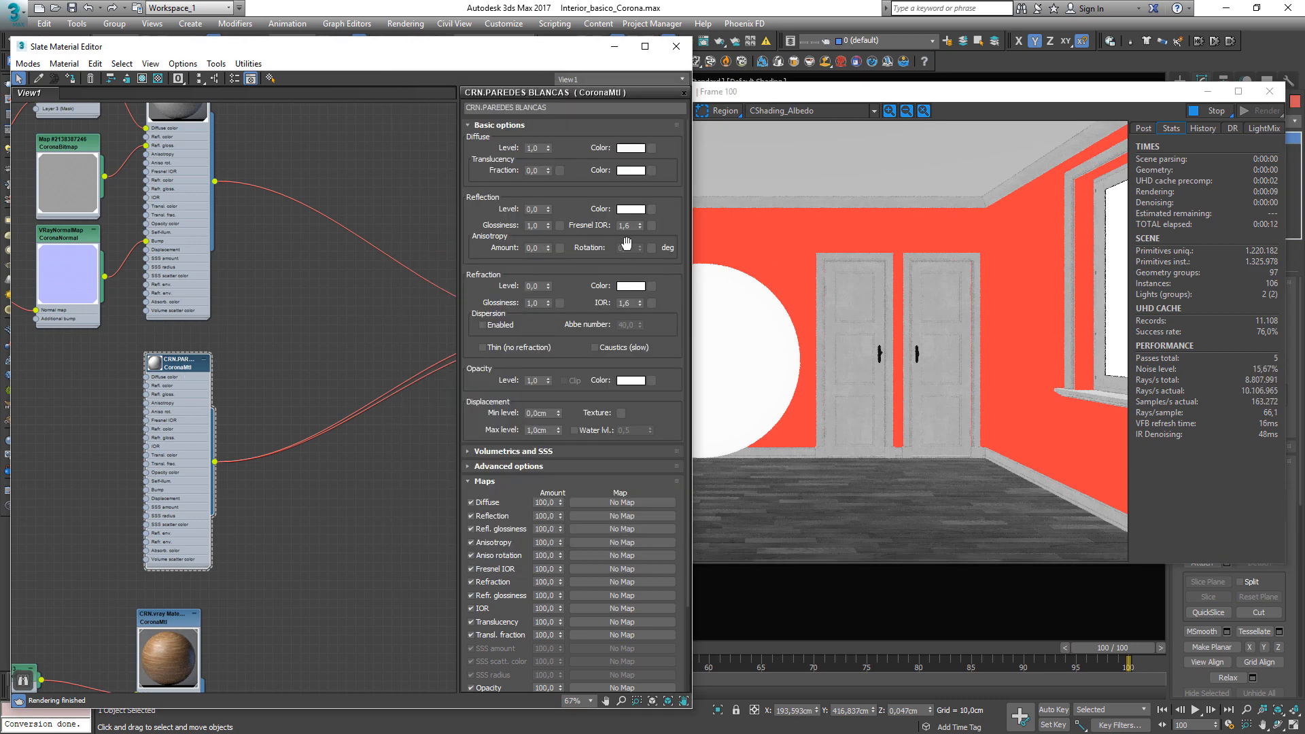
click(631, 147)
drag(473, 271, 458, 271)
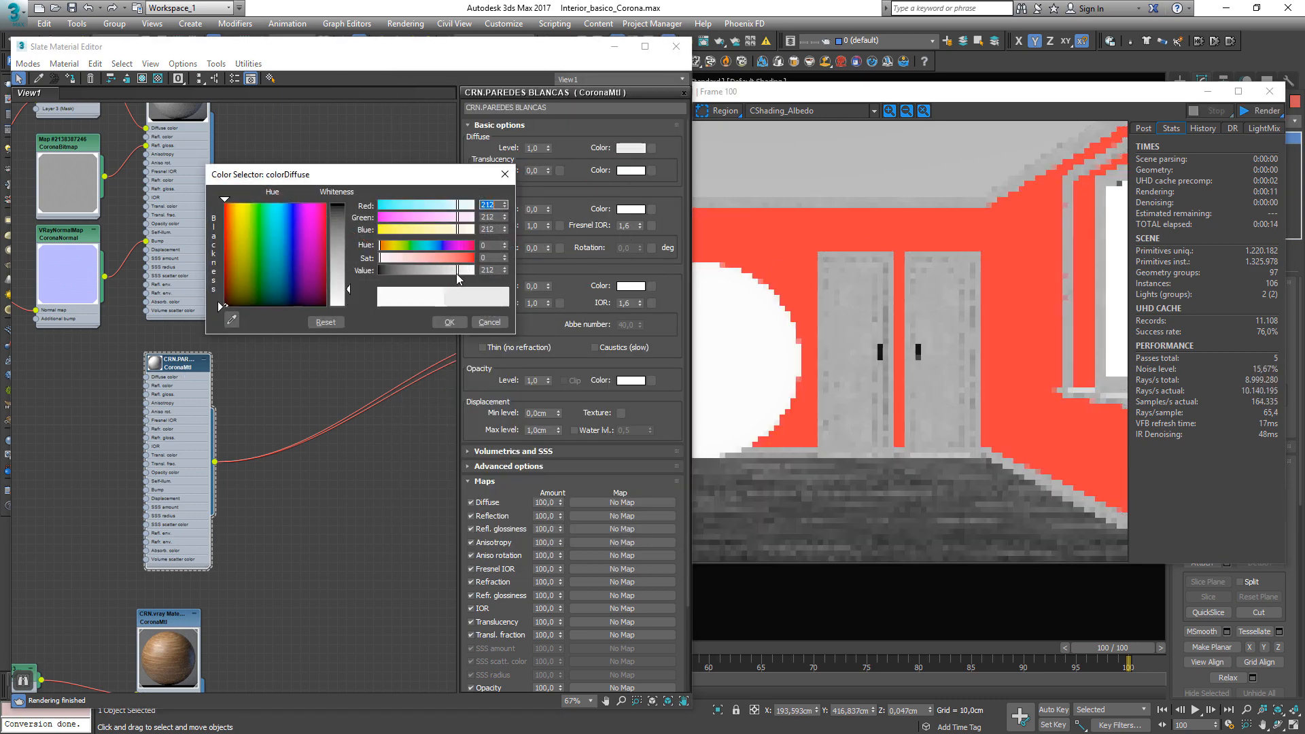
click(461, 322)
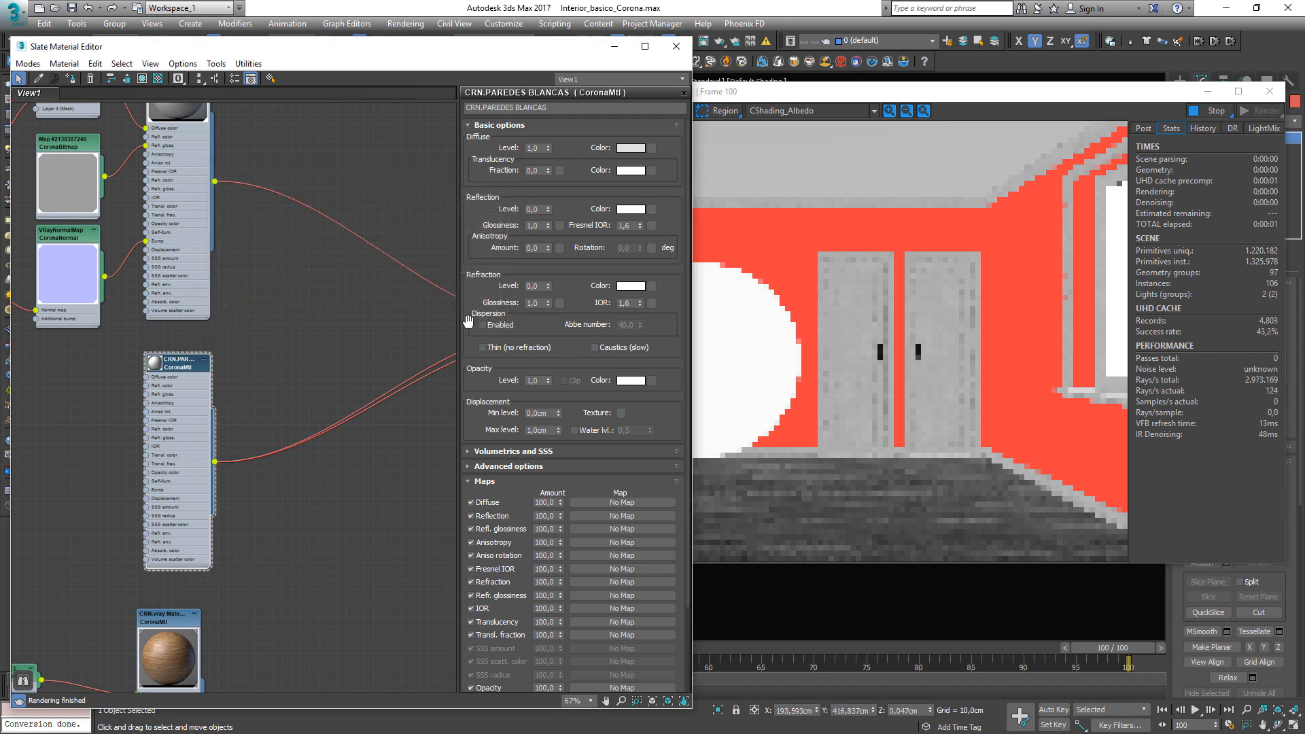
click(817, 358)
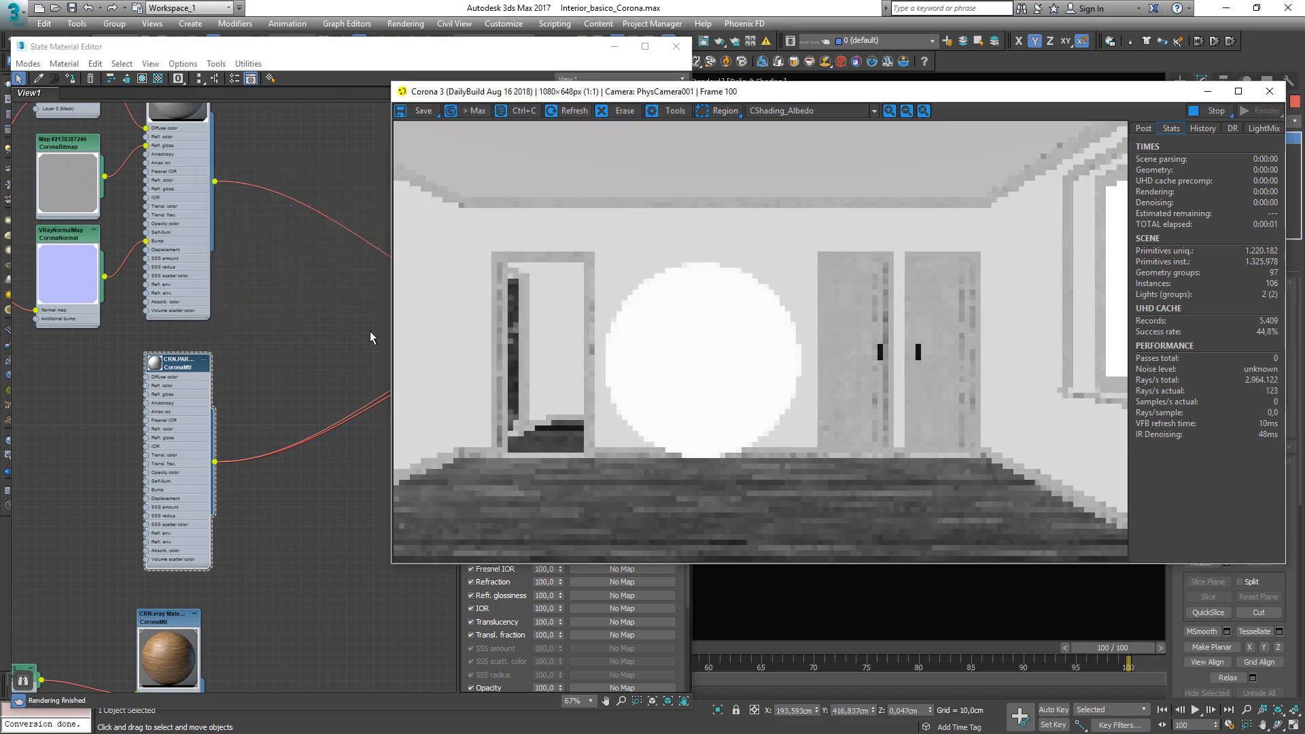
Connect the textured wall material above CRN.PAREDES BLANCAS to the first slot of the multi-material and check the albedo pass.
middle_drag(254, 339, 150, 372)
click(121, 242)
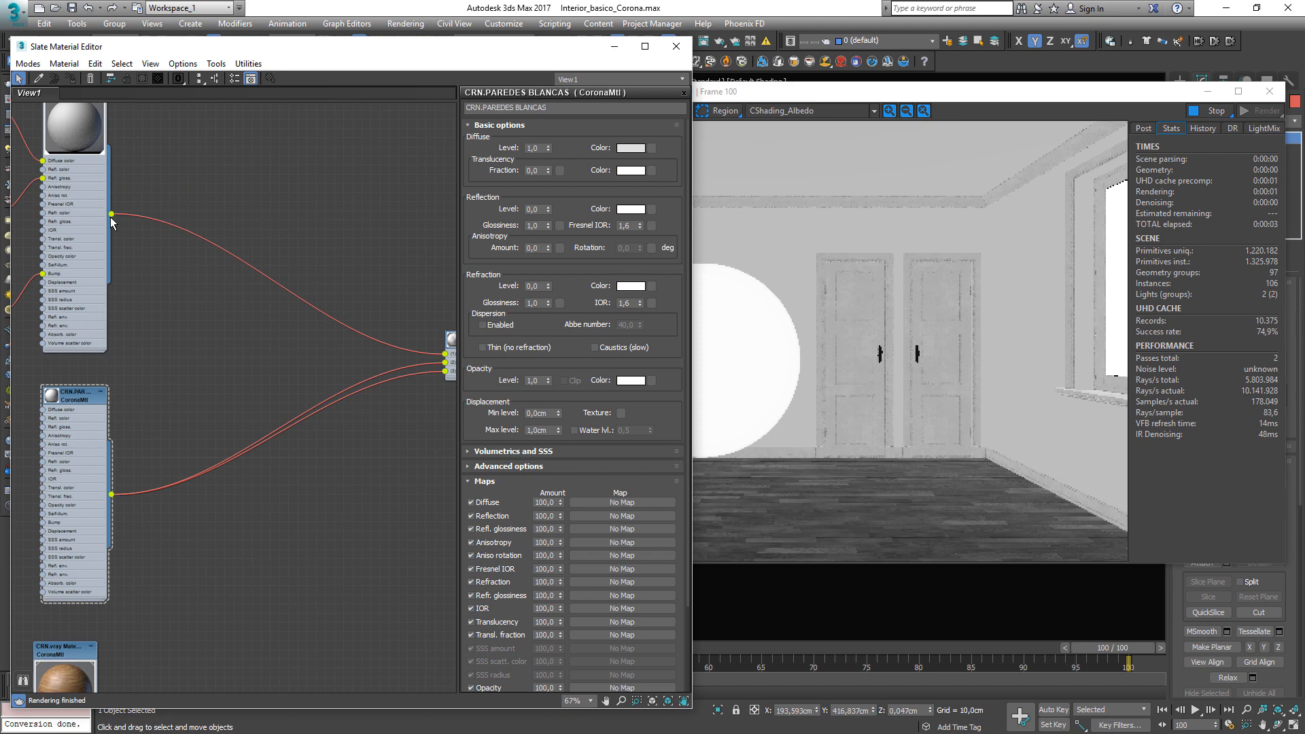
drag(112, 219, 445, 357)
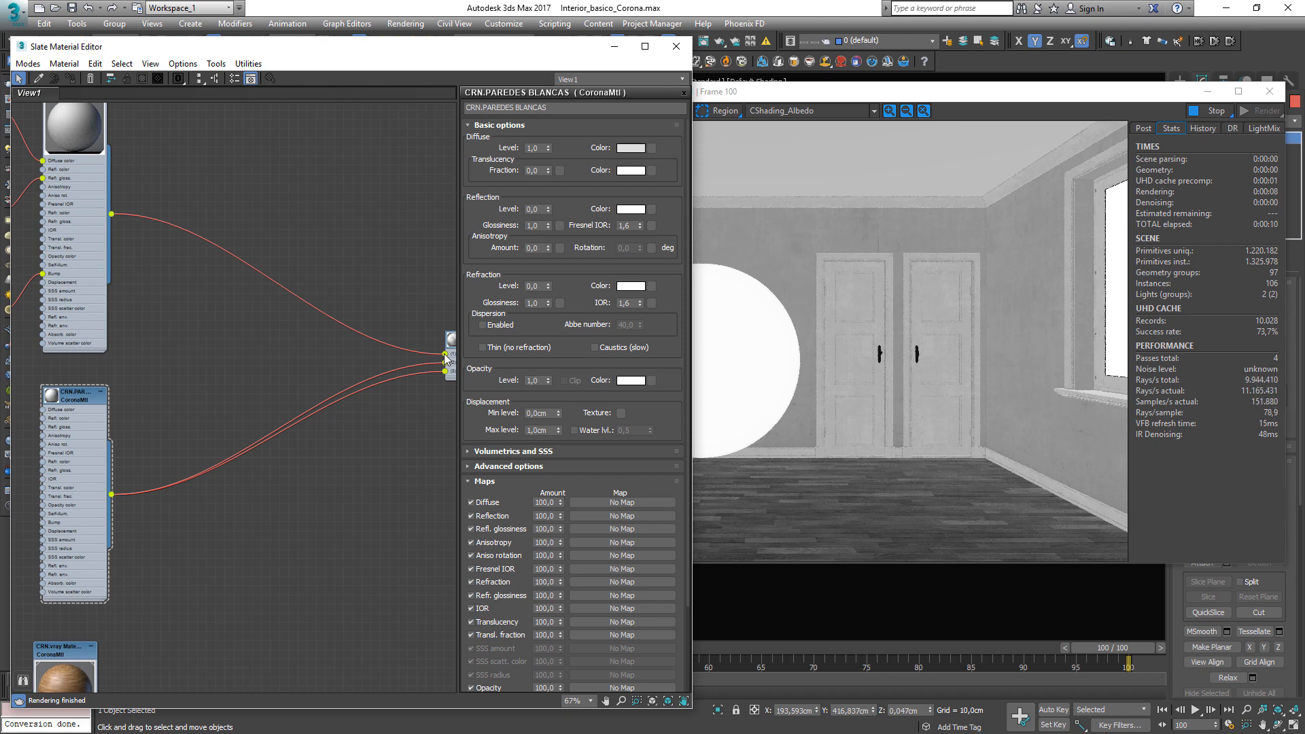
click(911, 334)
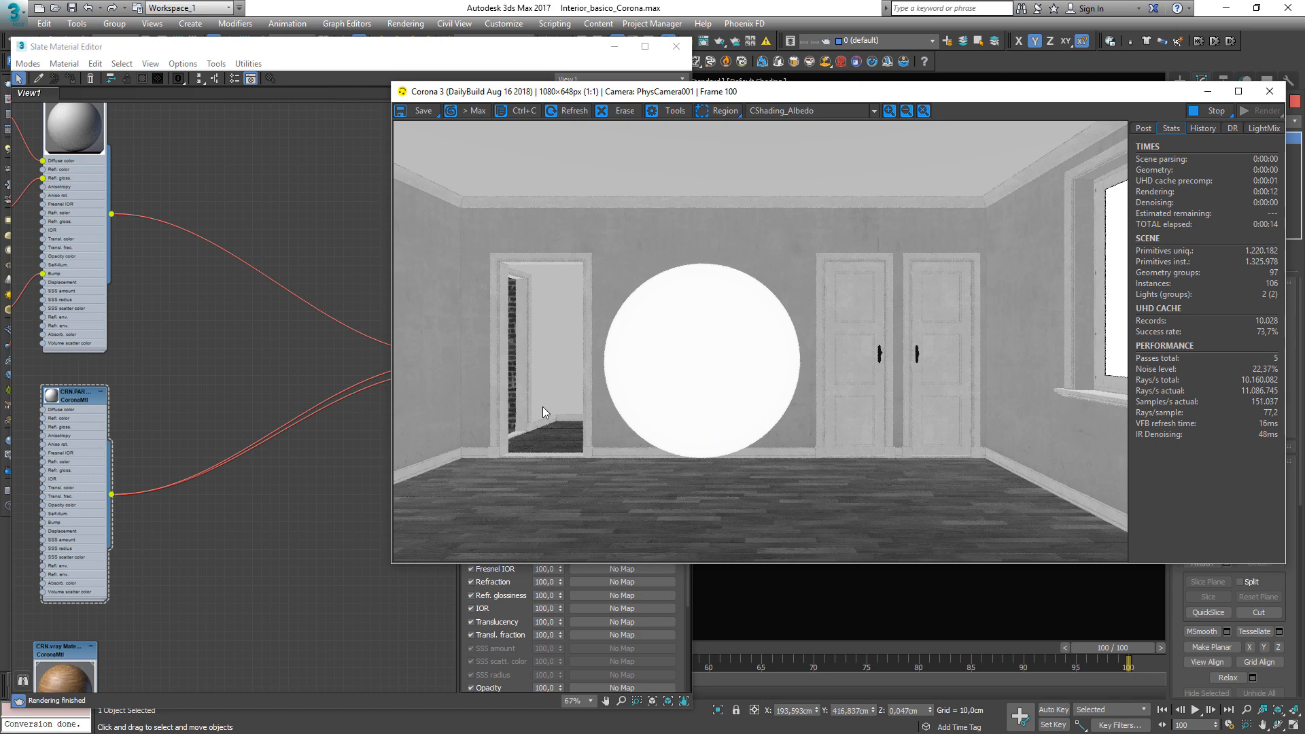
Check the diffuse color value of the CRN.PAREDES BLANCAS material without changing it.
click(161, 428)
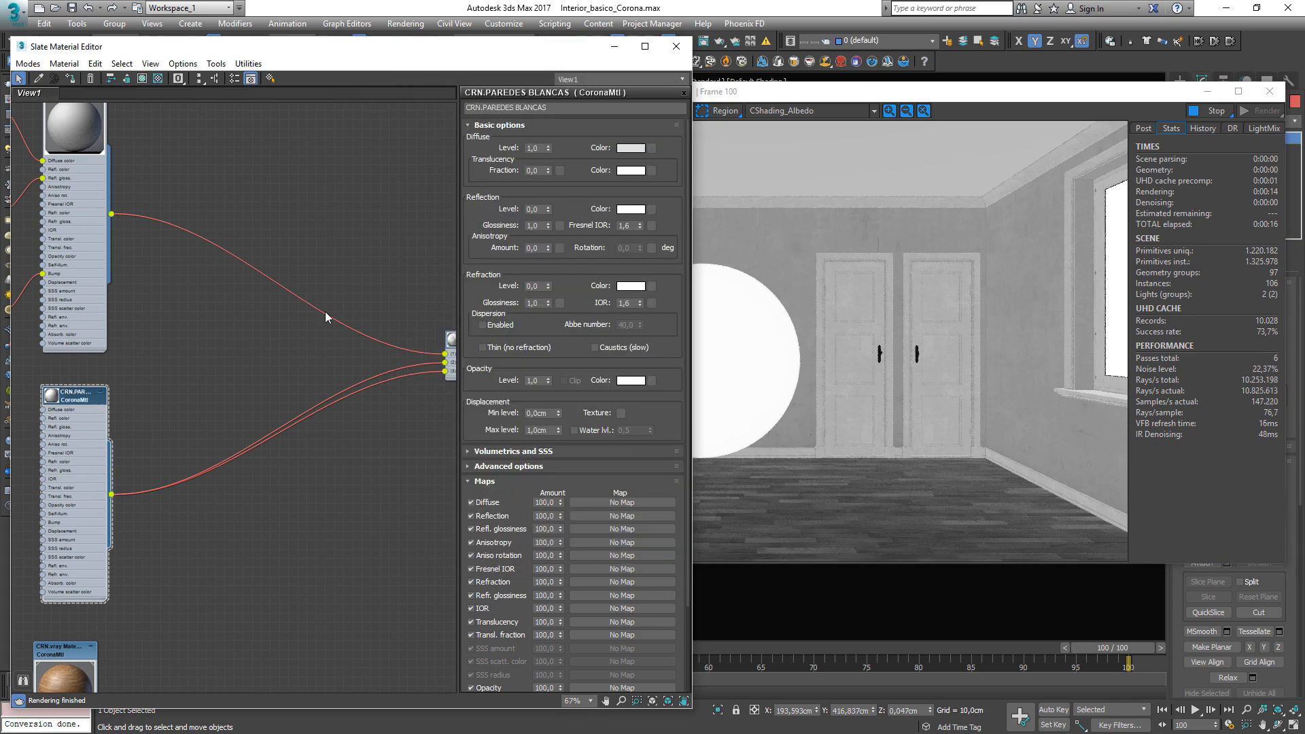
click(636, 149)
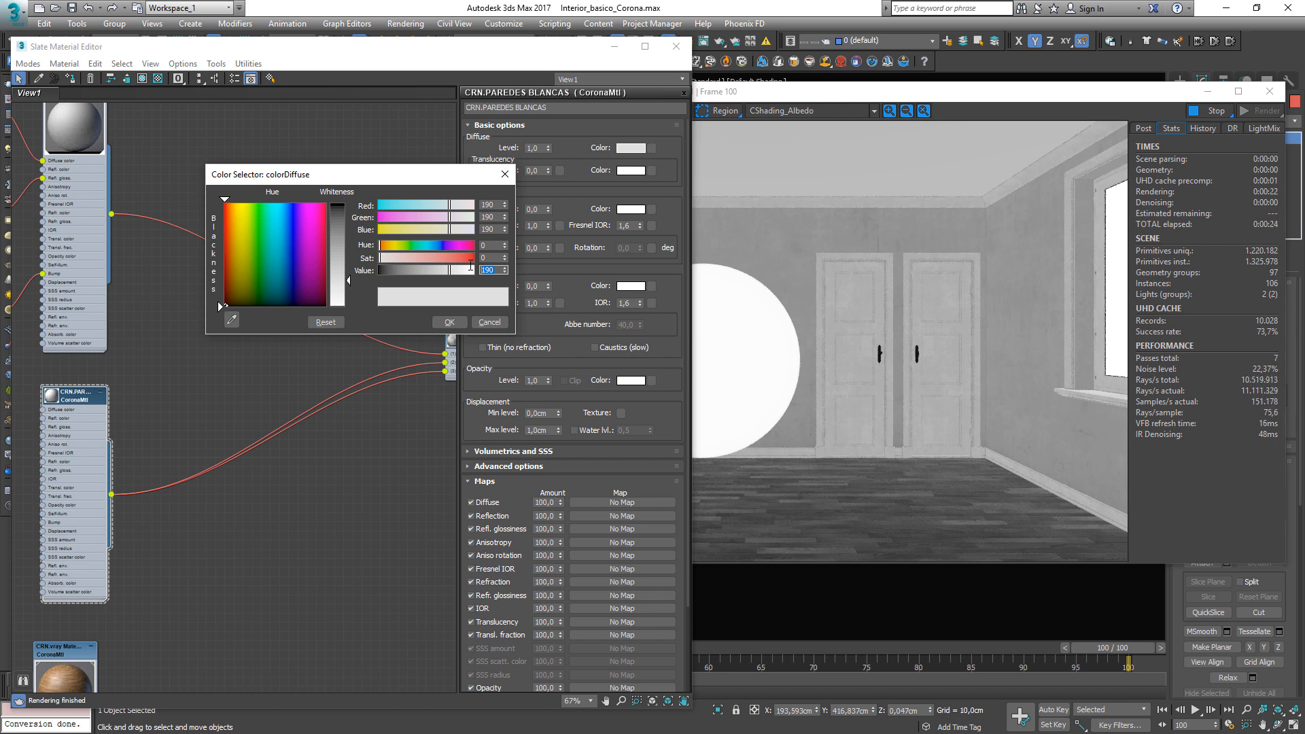
click(502, 324)
click(863, 316)
click(310, 224)
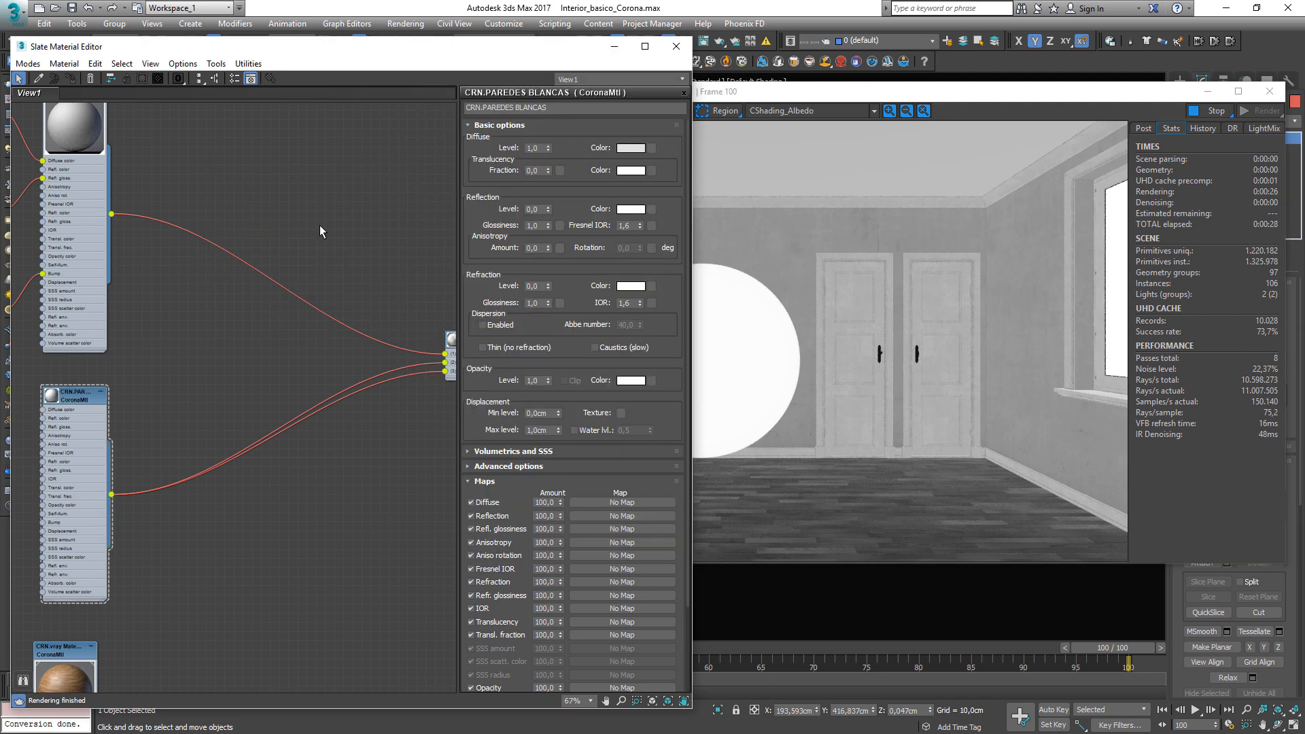
Locate the unconnected book cover bitmap beside the sphere's CoronaMtl and examine its full-size image.
scroll(197, 364, down, 5)
middle_drag(296, 342, 225, 504)
scroll(166, 227, up, 7)
scroll(167, 229, up, 2)
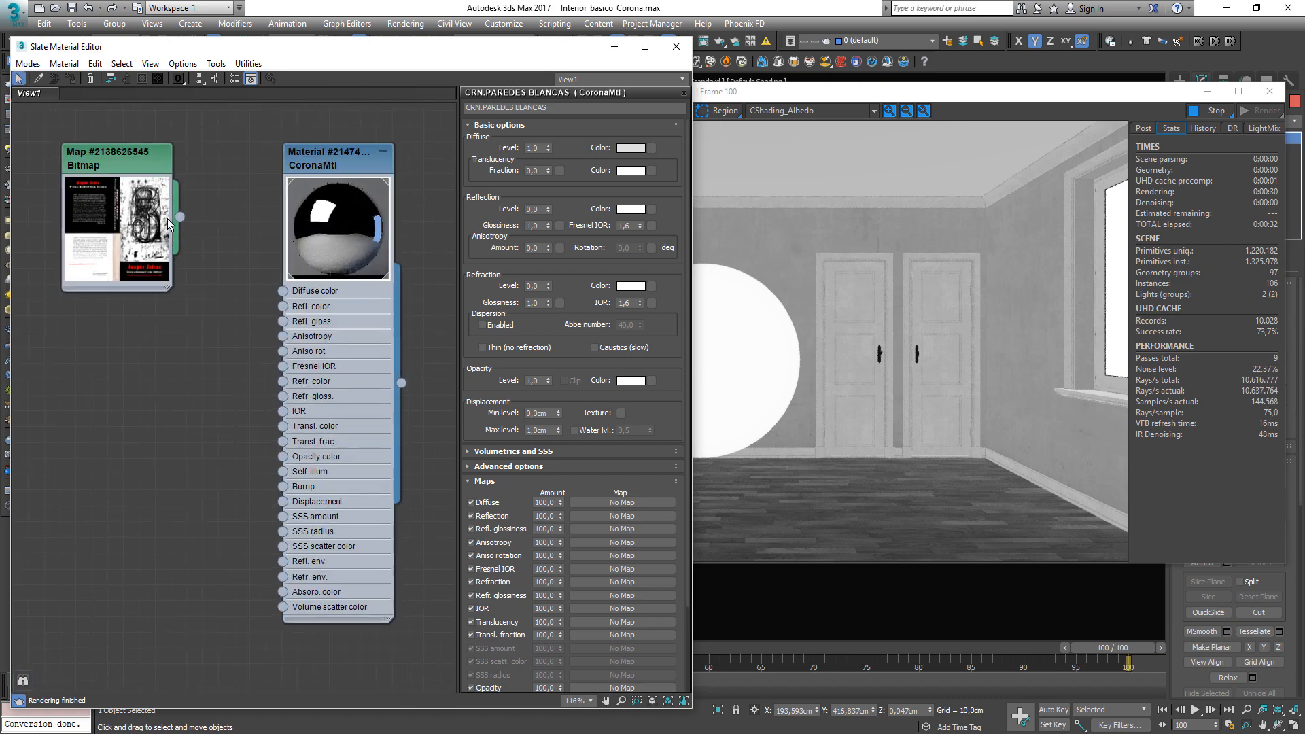
double_click(335, 160)
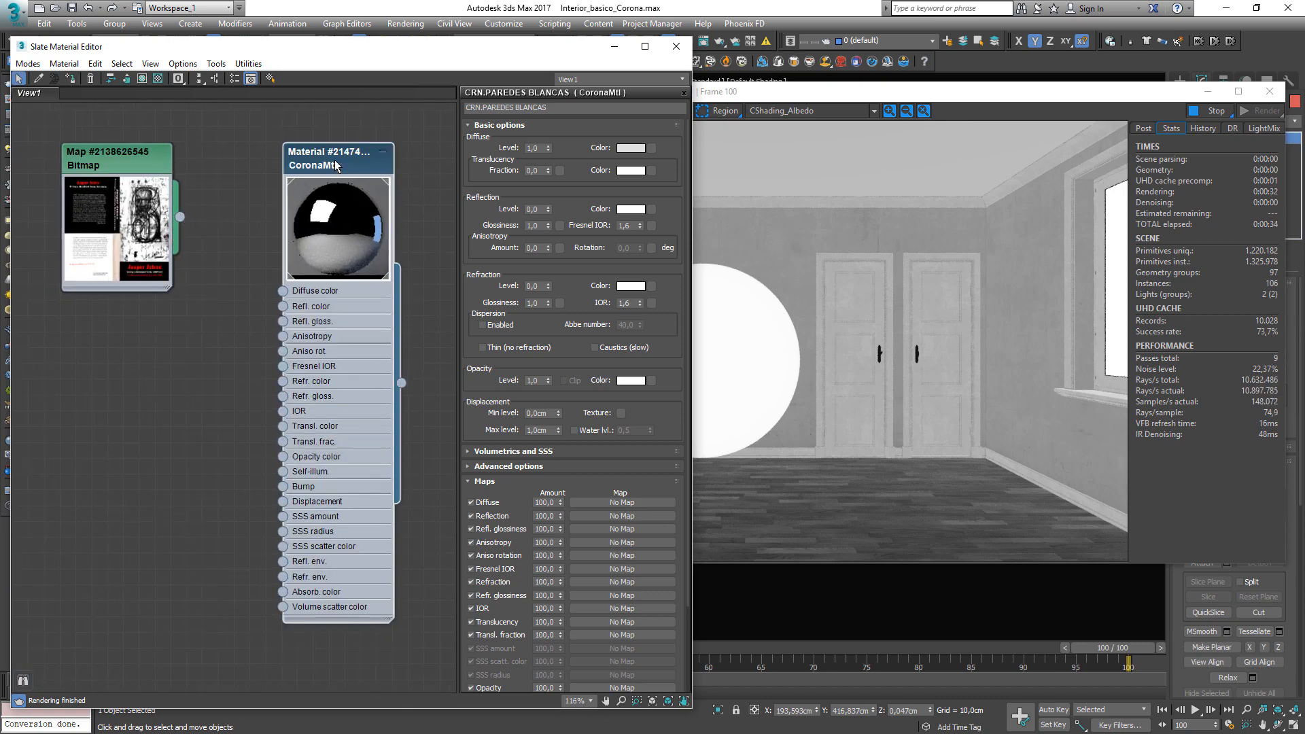
double_click(117, 160)
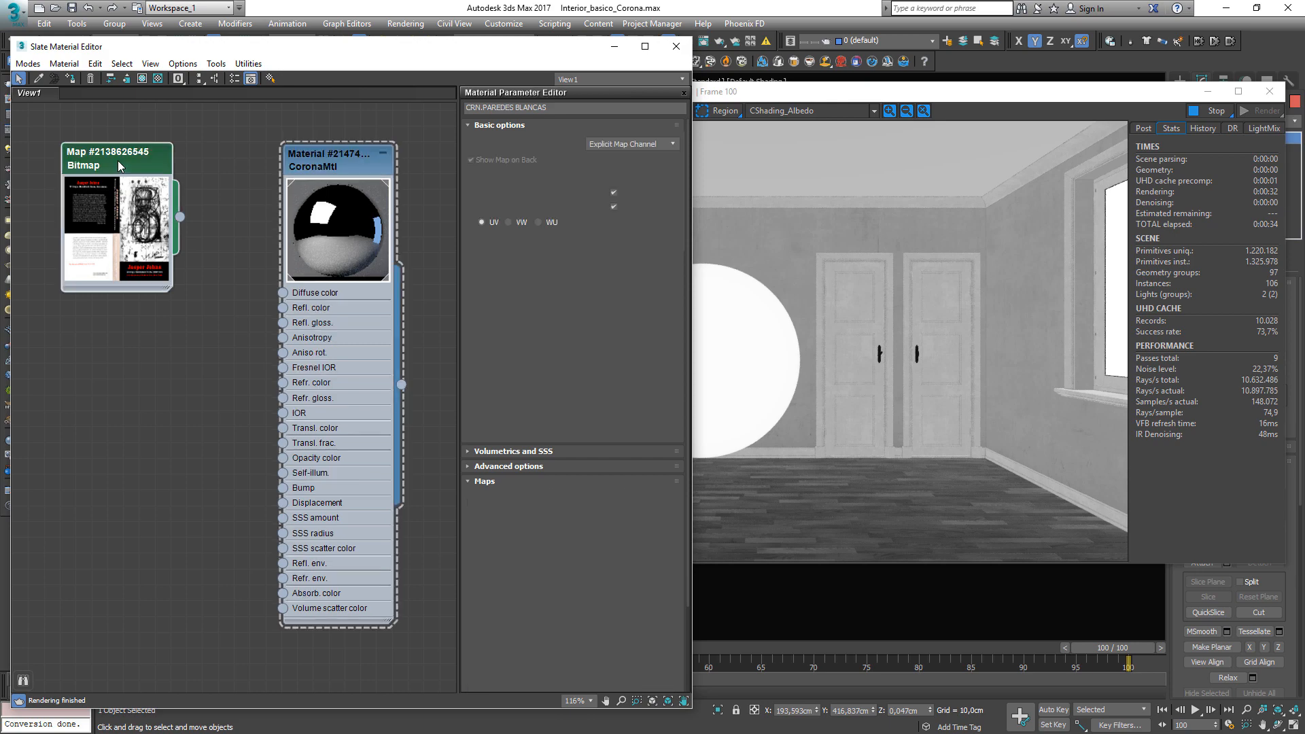
click(643, 330)
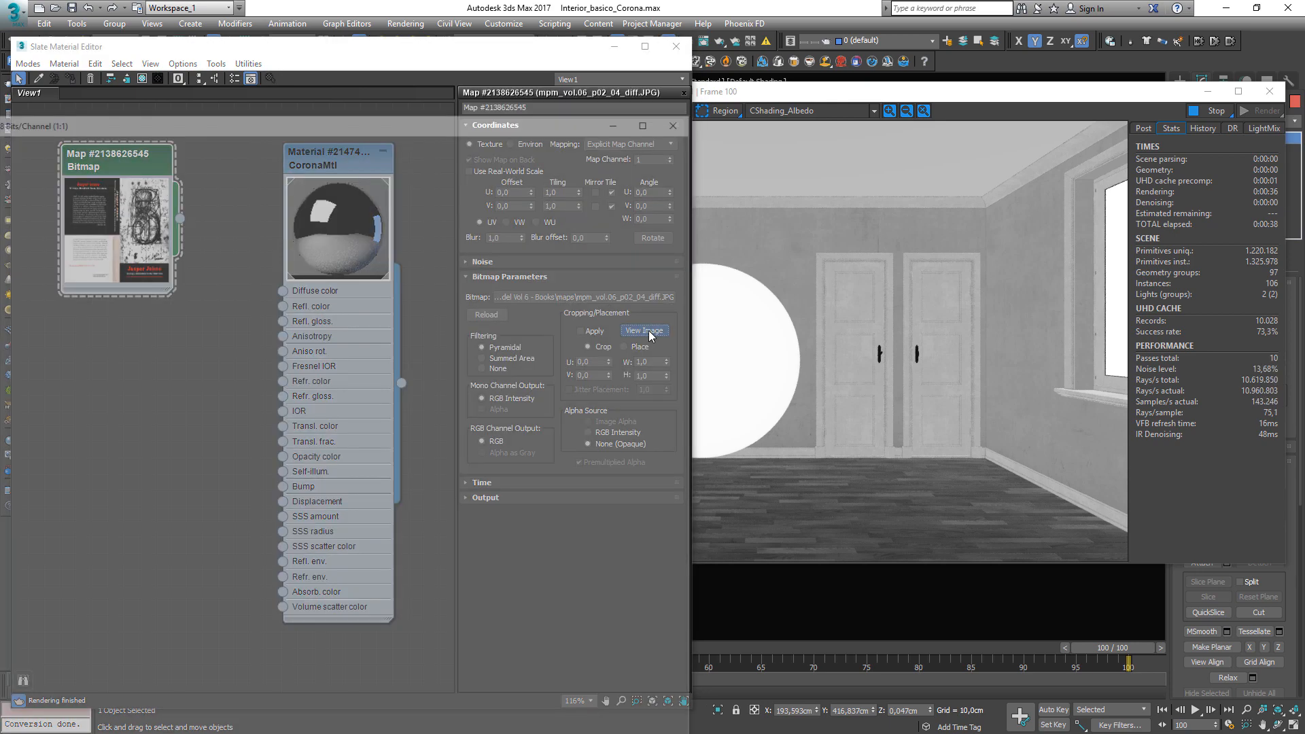
drag(454, 125, 871, 67)
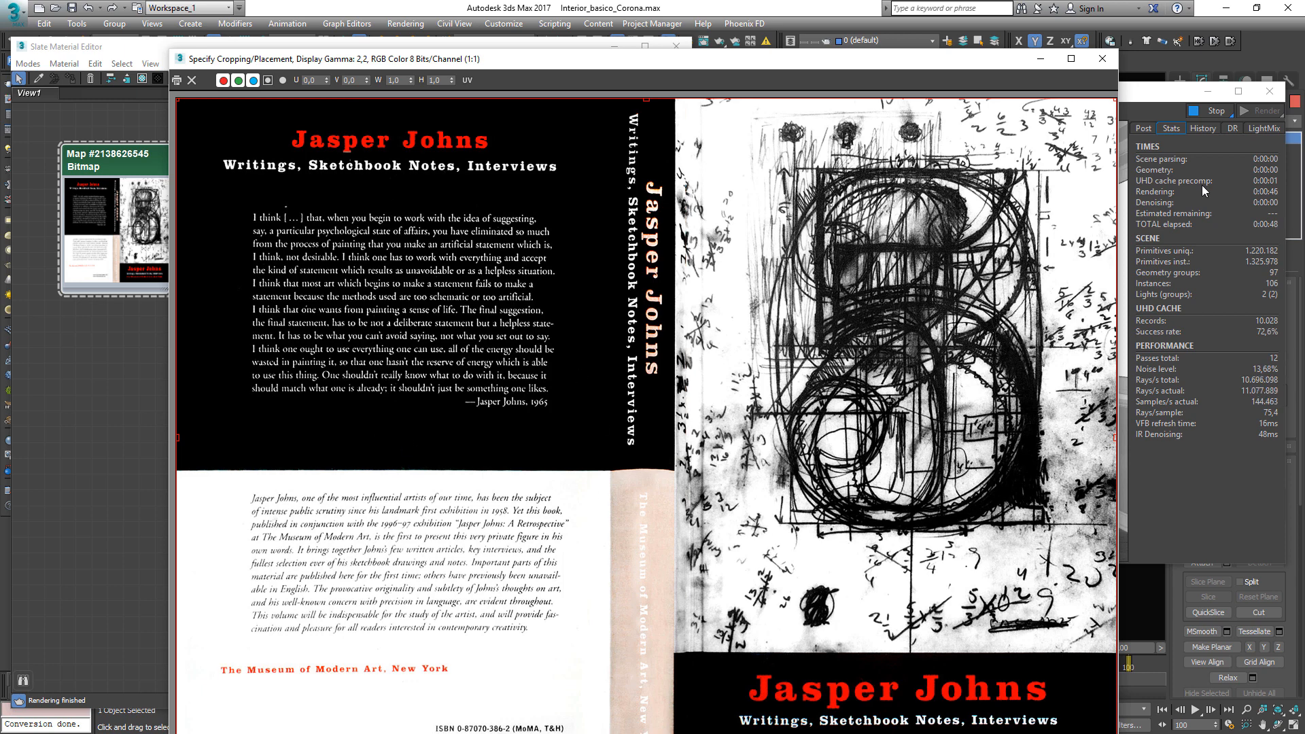
click(1101, 59)
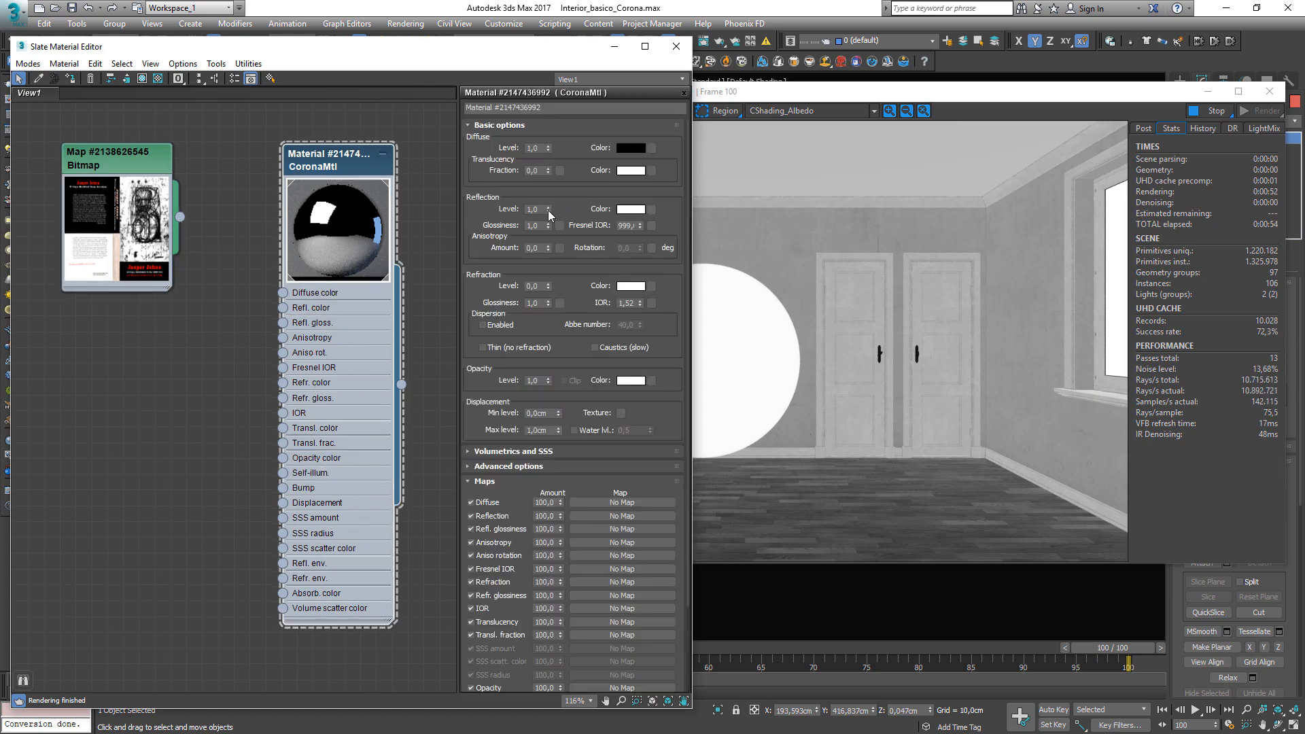
Set the sphere material's reflection level to 0,0, connect the book cover bitmap to its Diffuse color, and check the albedo pass.
right_click(548, 209)
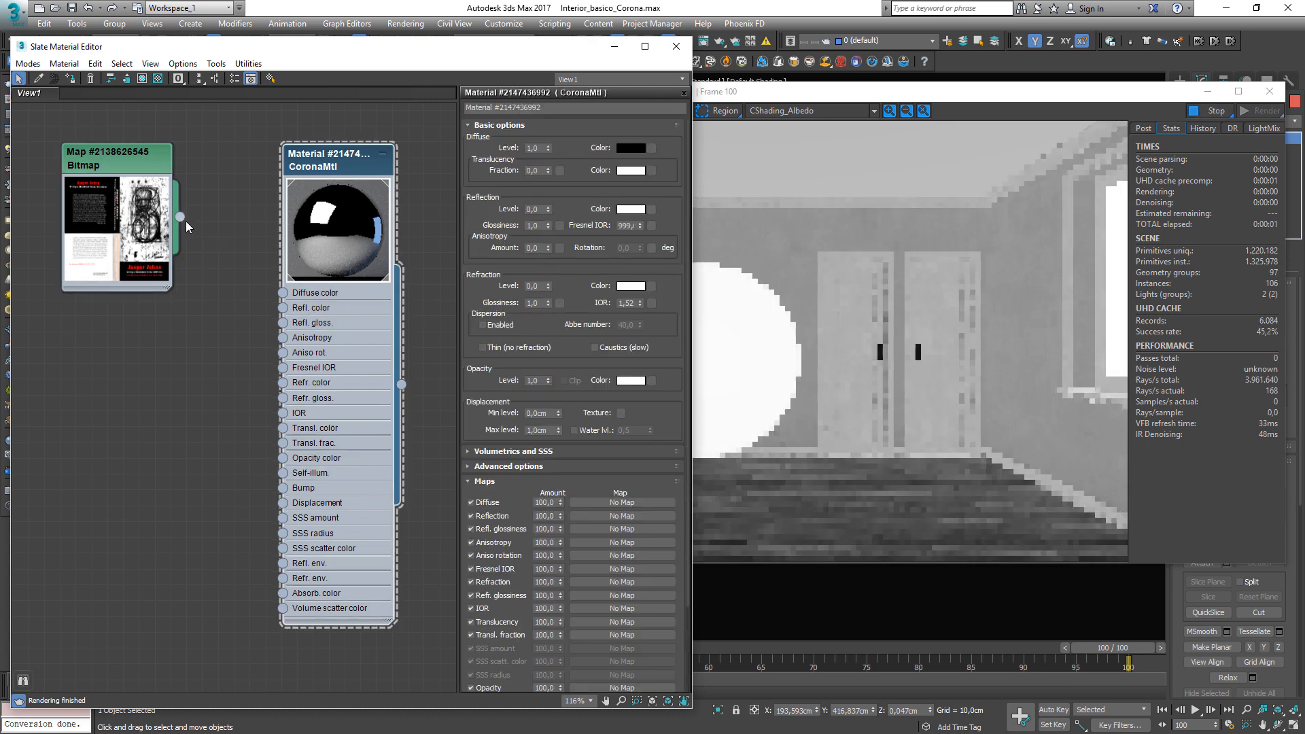
drag(179, 218, 283, 292)
click(800, 369)
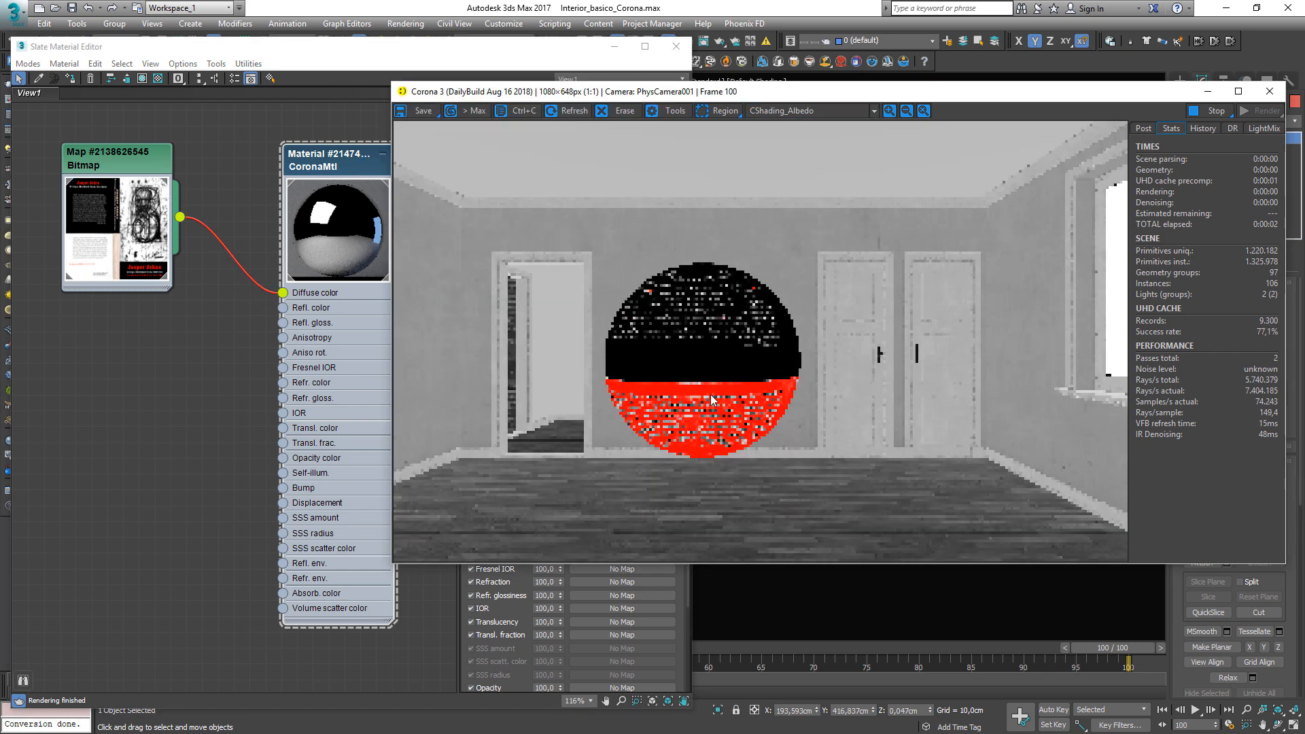
scroll(713, 399, up, 1)
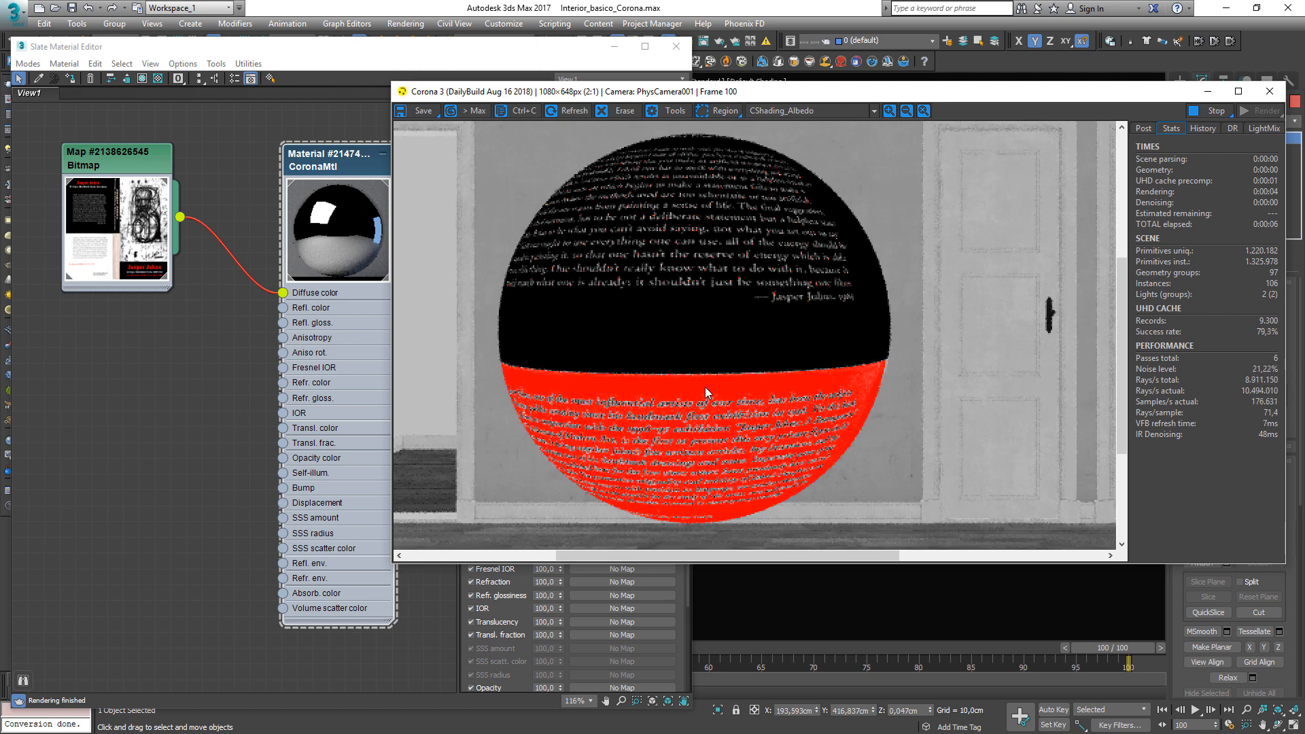
click(207, 380)
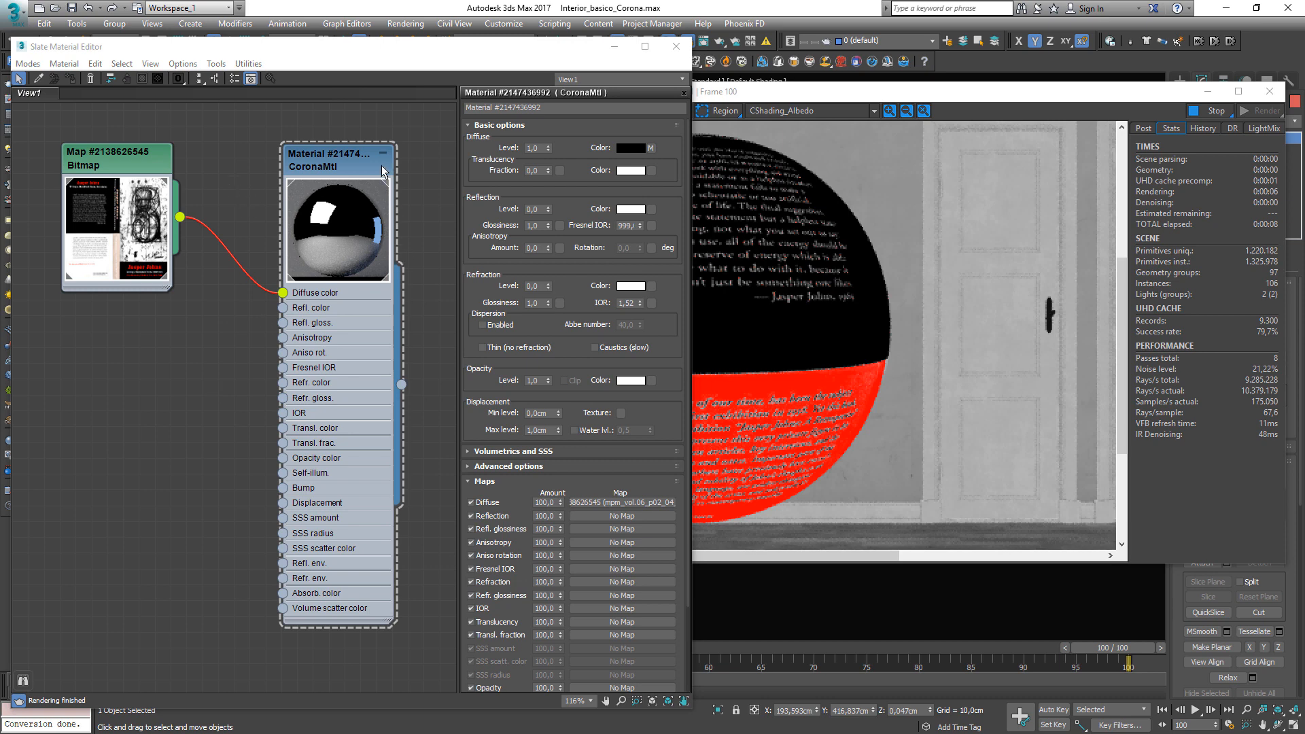
Set the thresholds of the CShading_Albedo render element to 0,85 for high albedo and 0,04 for low albedo.
click(675, 48)
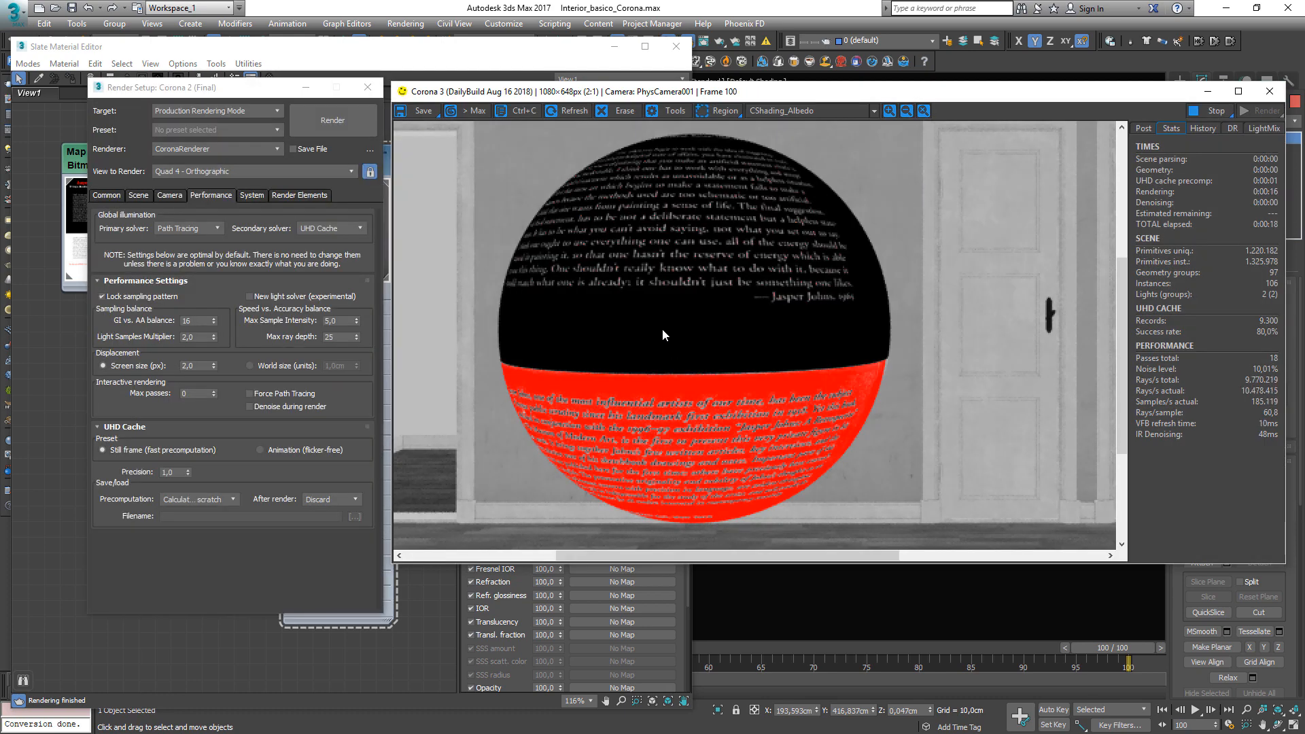
click(285, 195)
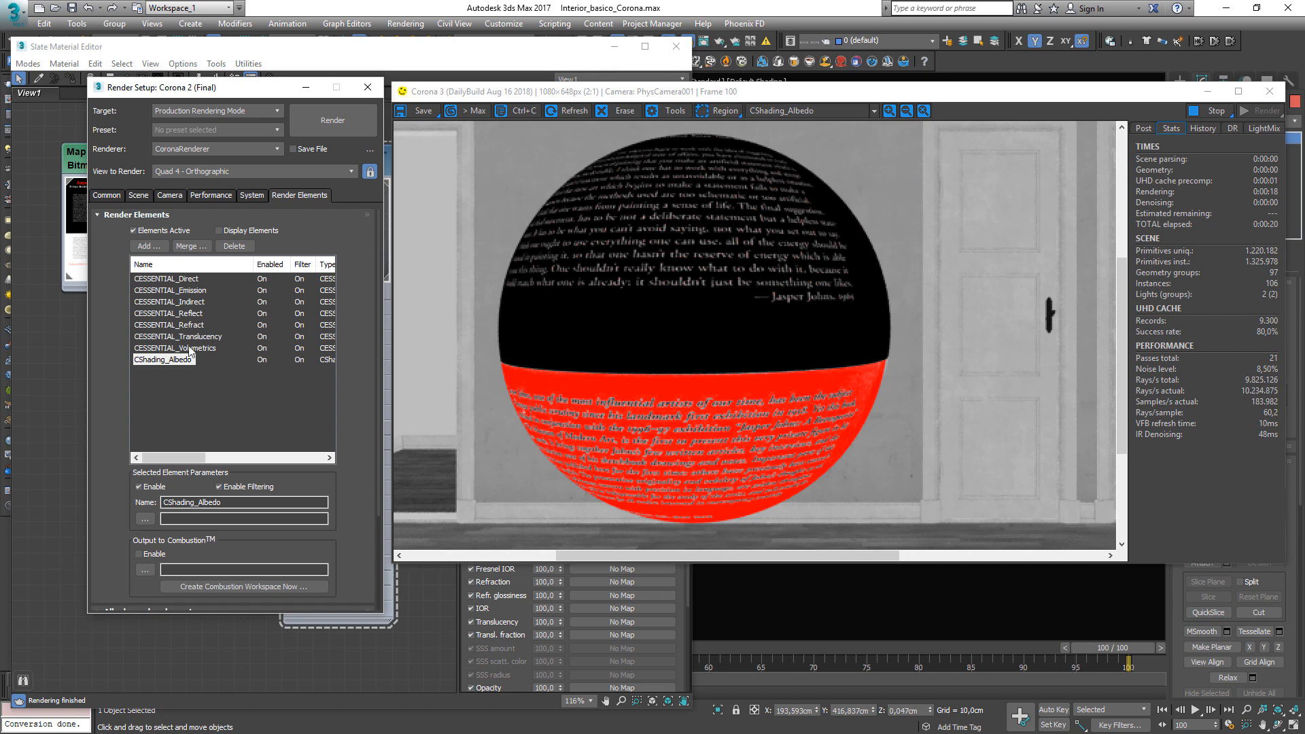
scroll(251, 411, down, 5)
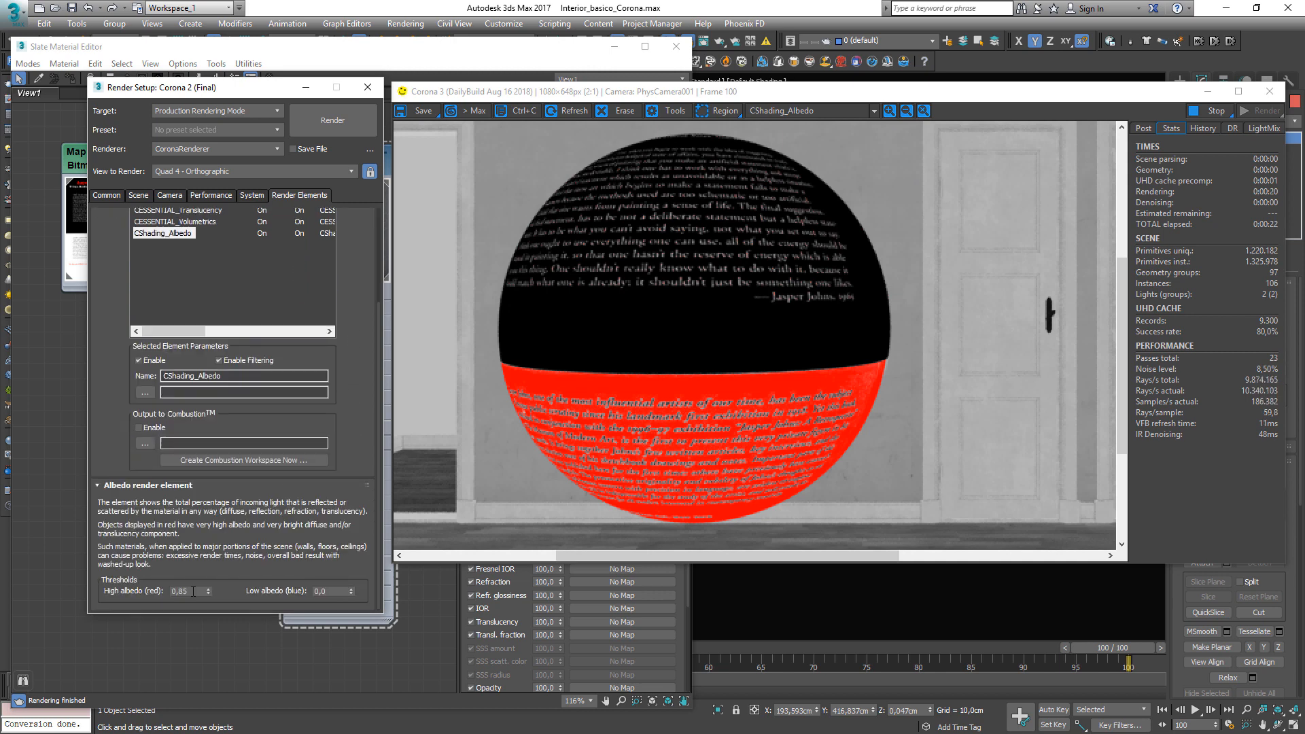
click(193, 591)
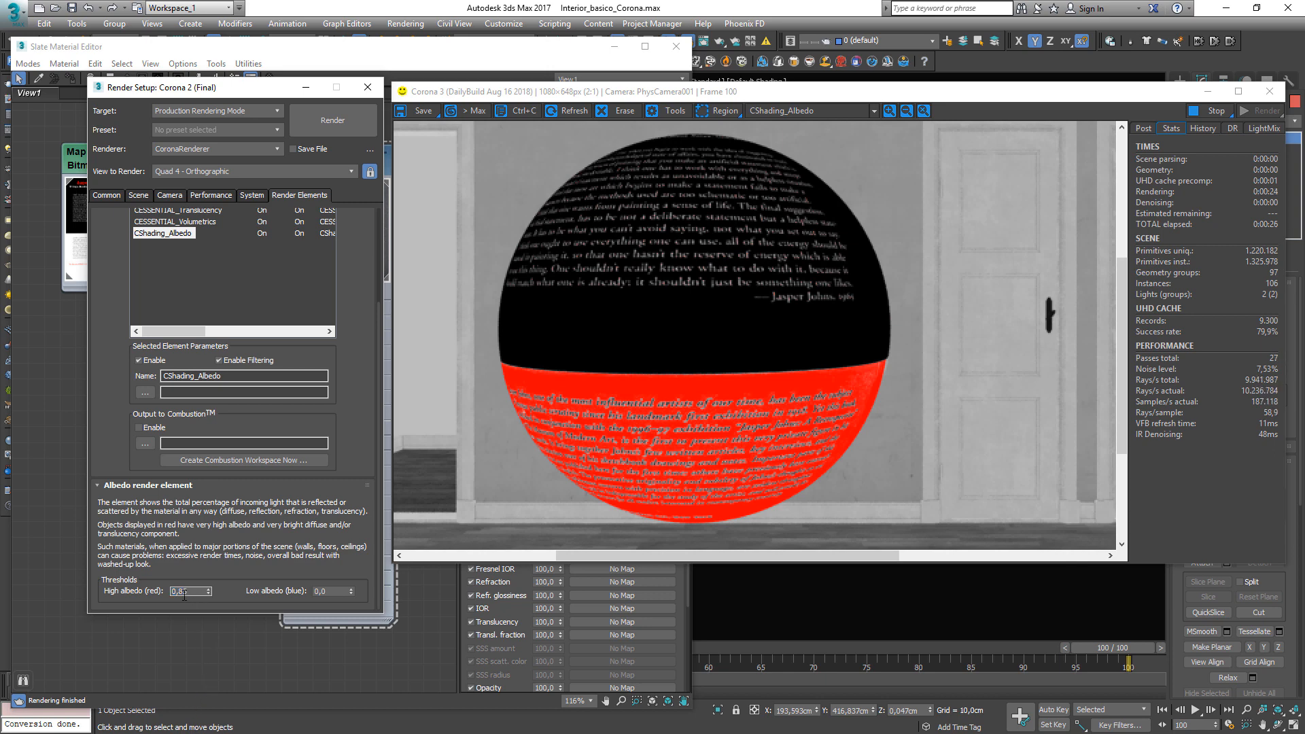
text(0,35)
key(Tab)
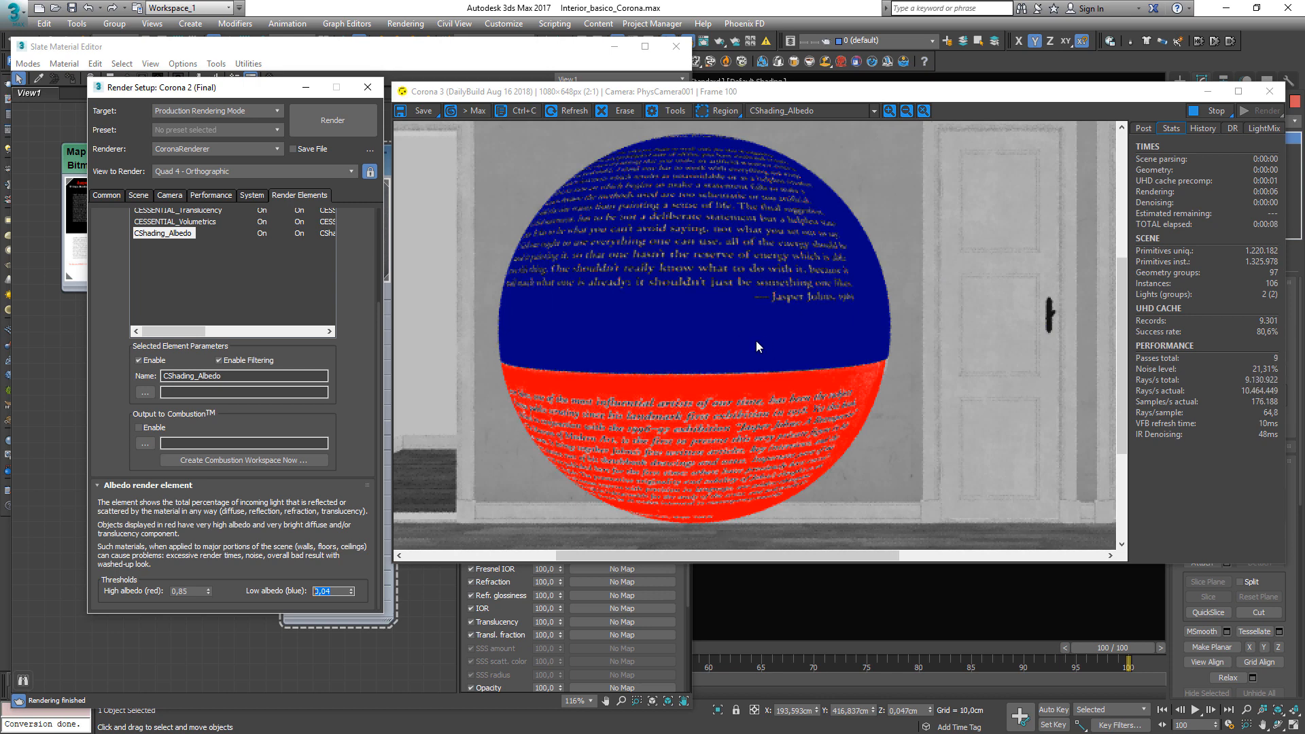
Restart the render, shrink and reposition the frame buffer window beside the material editor, and close the render setup.
click(333, 121)
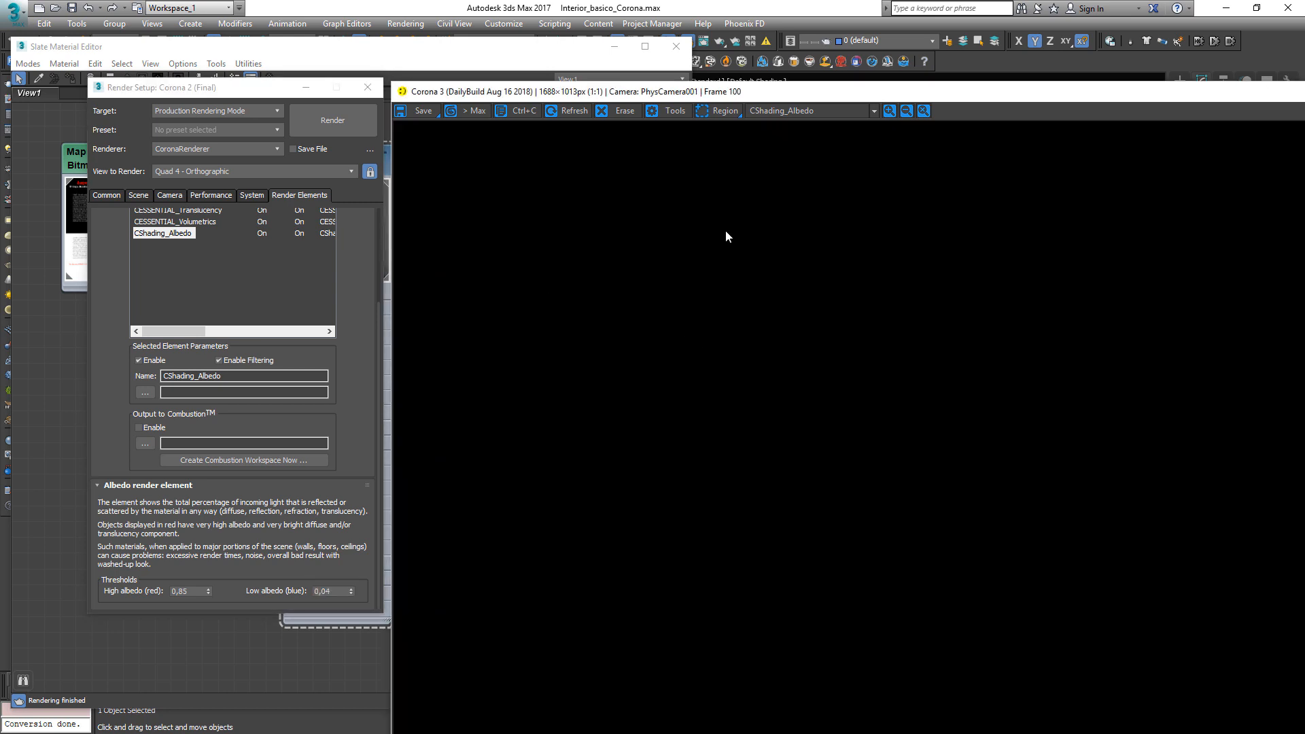
drag(865, 99, 621, 102)
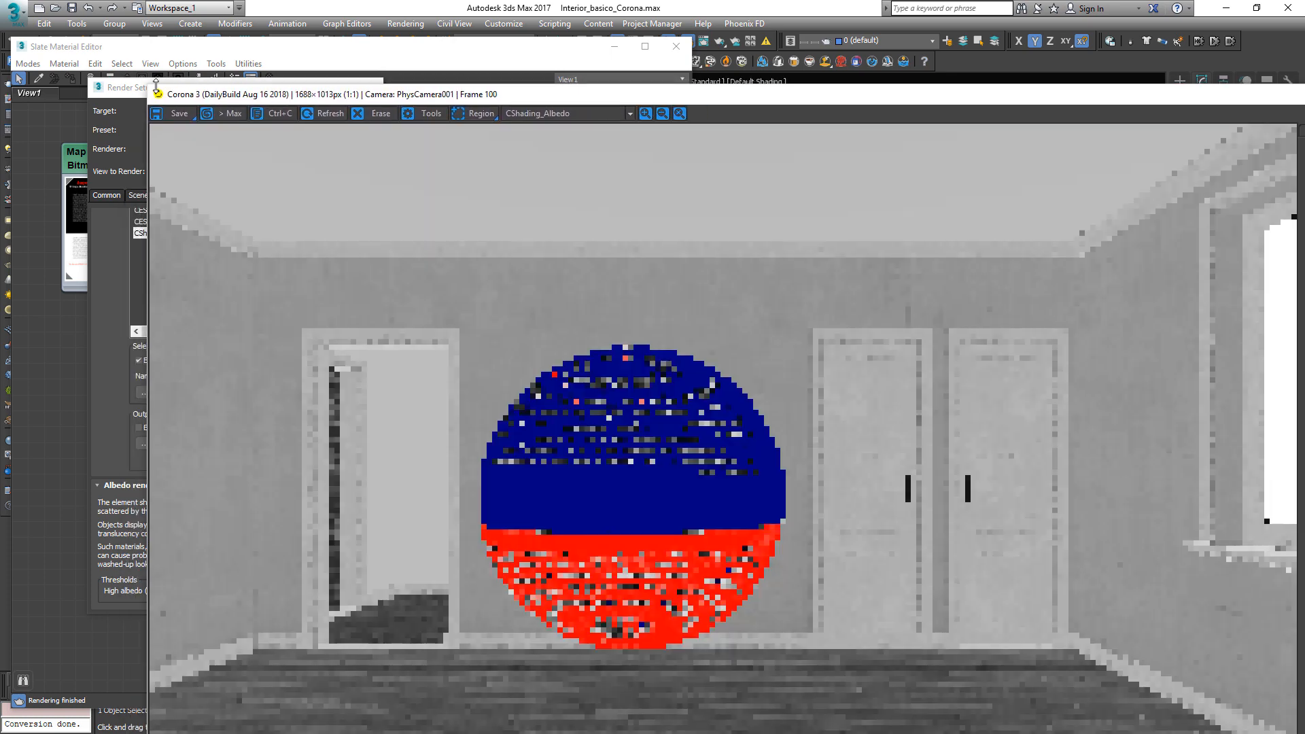
drag(149, 89, 684, 377)
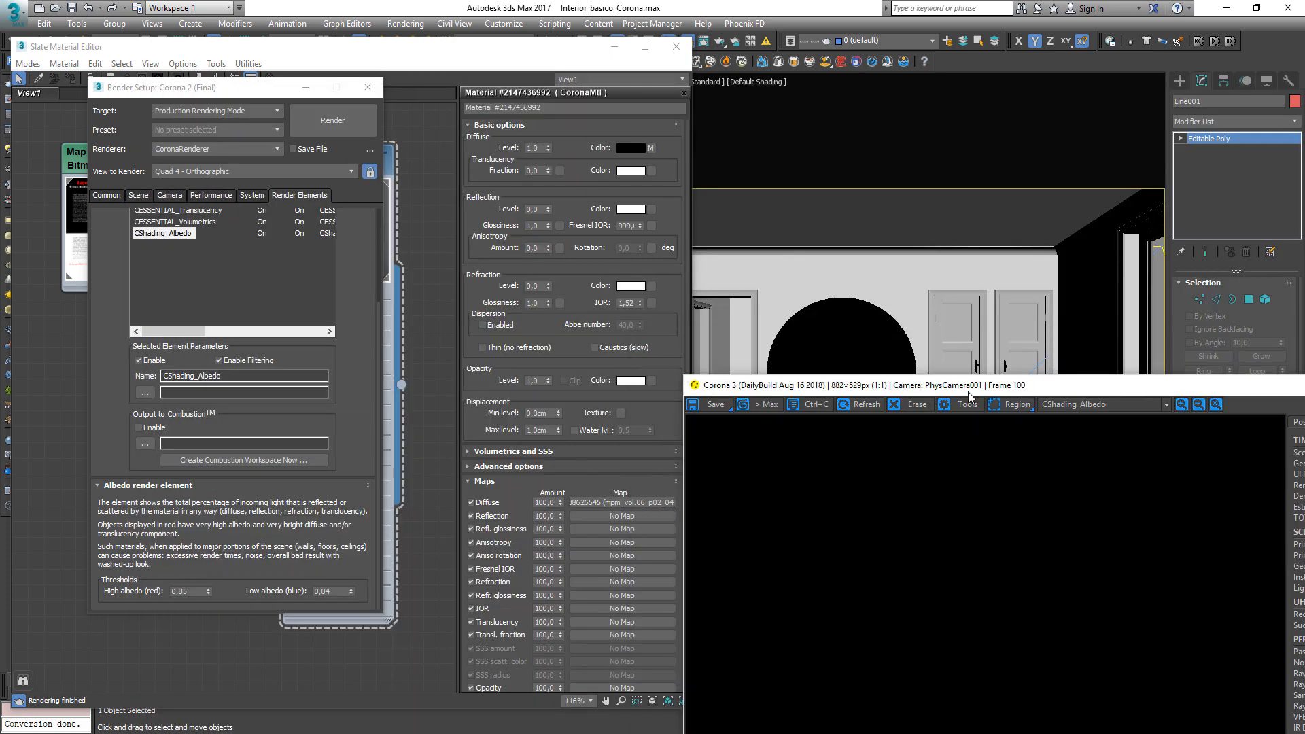
drag(963, 389, 875, 110)
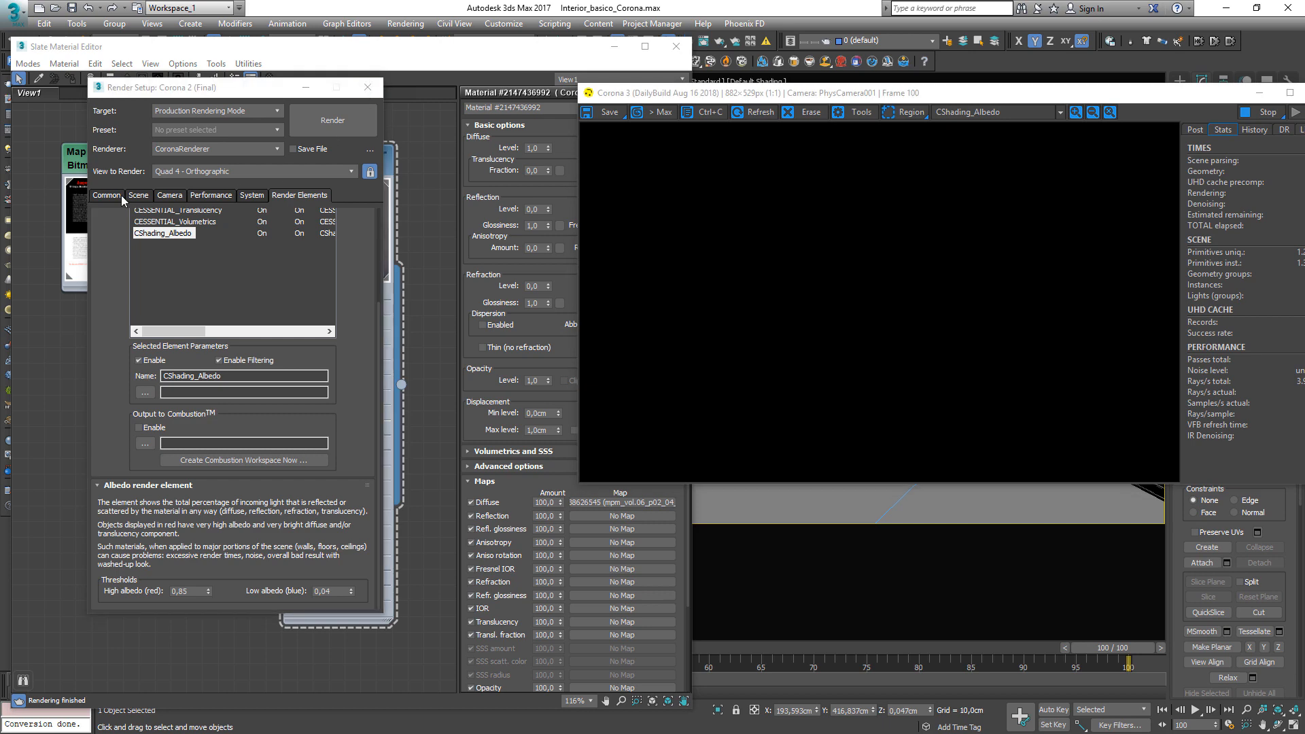
click(368, 87)
Reposition the book cover bitmap node, open its parameters and expand the Output settings.
middle_drag(120, 162, 179, 184)
scroll(174, 176, up, 1)
drag(174, 175, 122, 253)
double_click(156, 210)
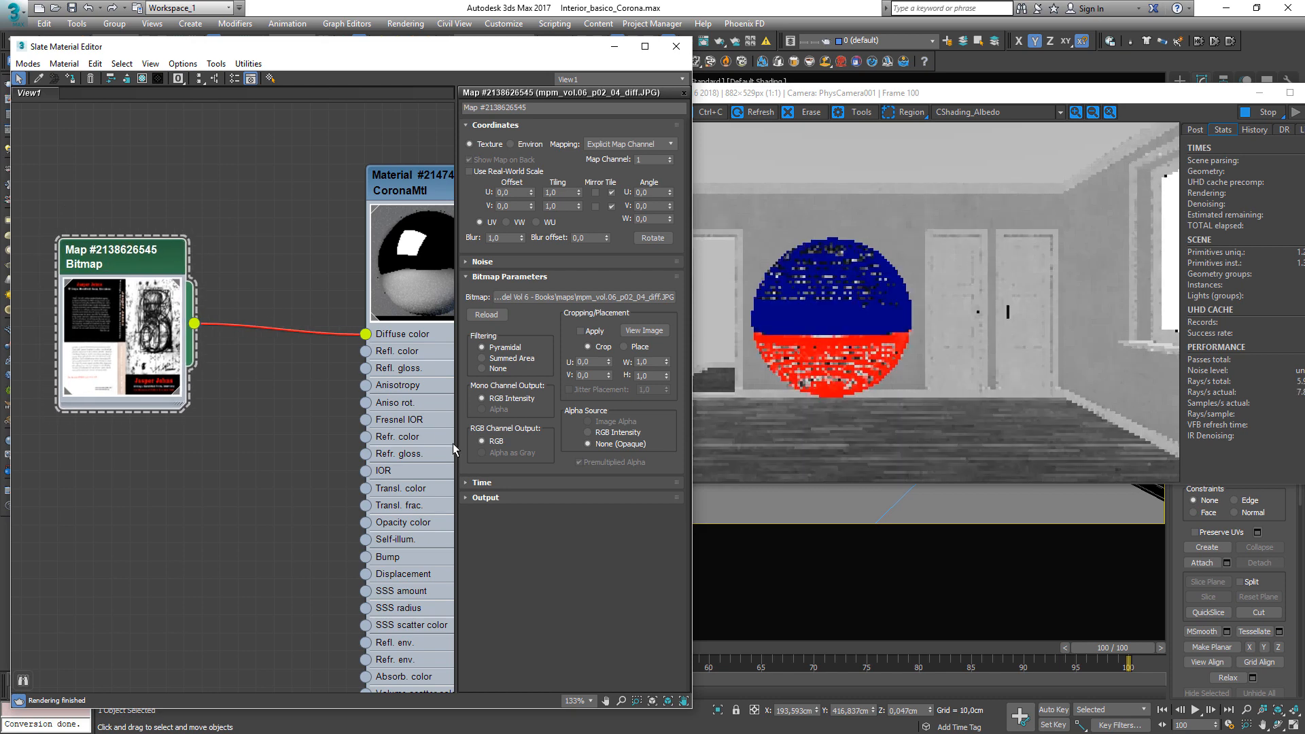
click(476, 498)
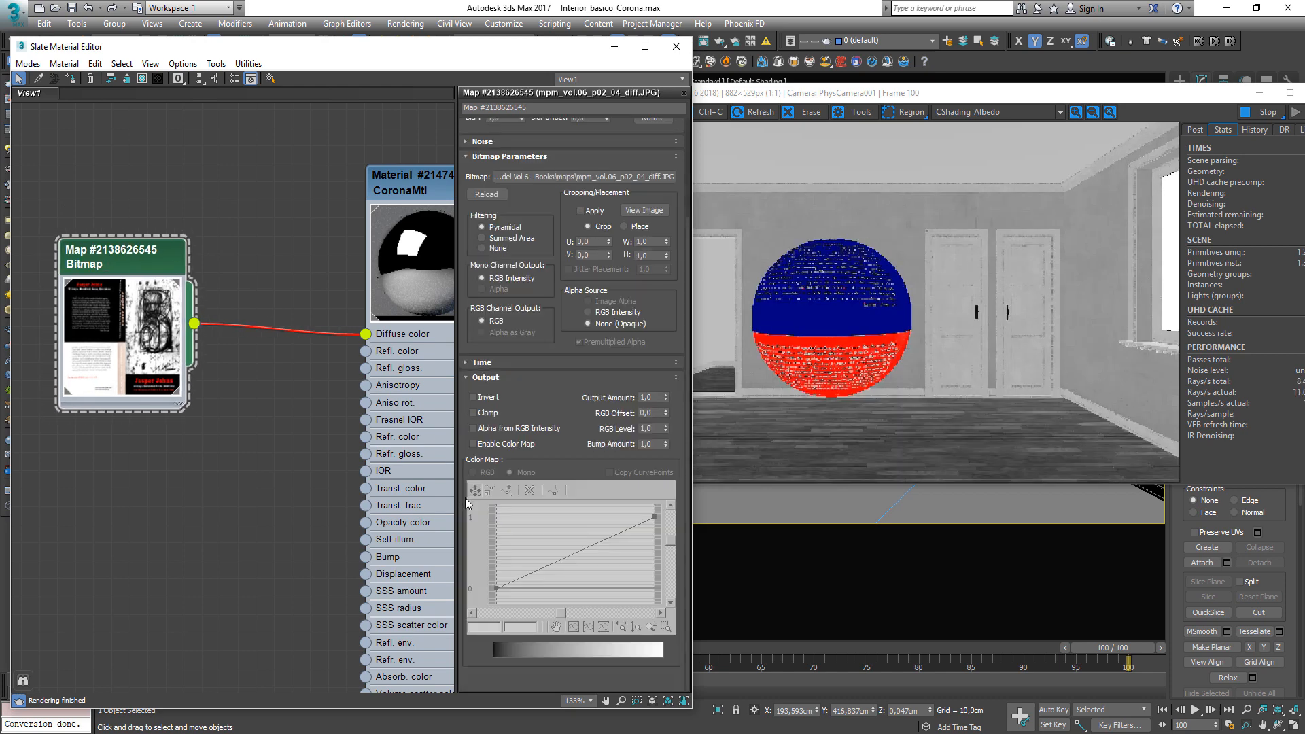
right_click(227, 210)
mouse_move(353, 249)
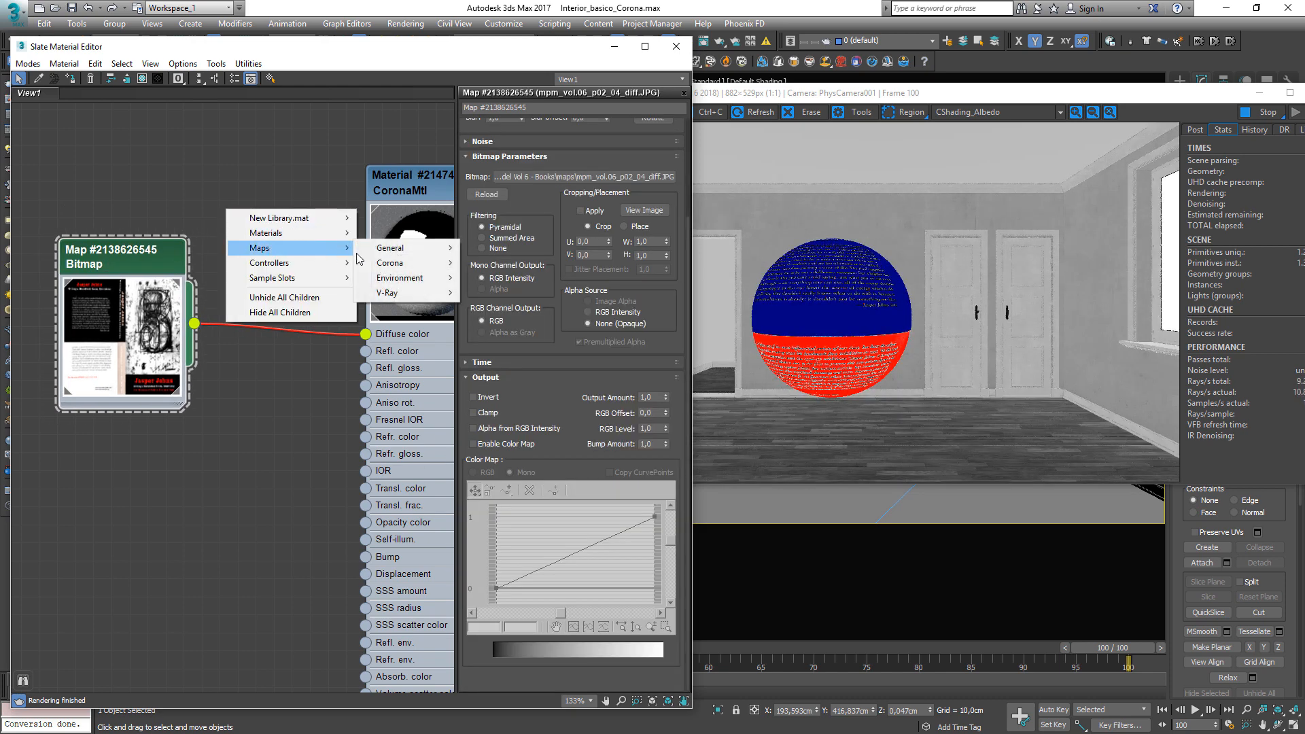
mouse_move(408, 248)
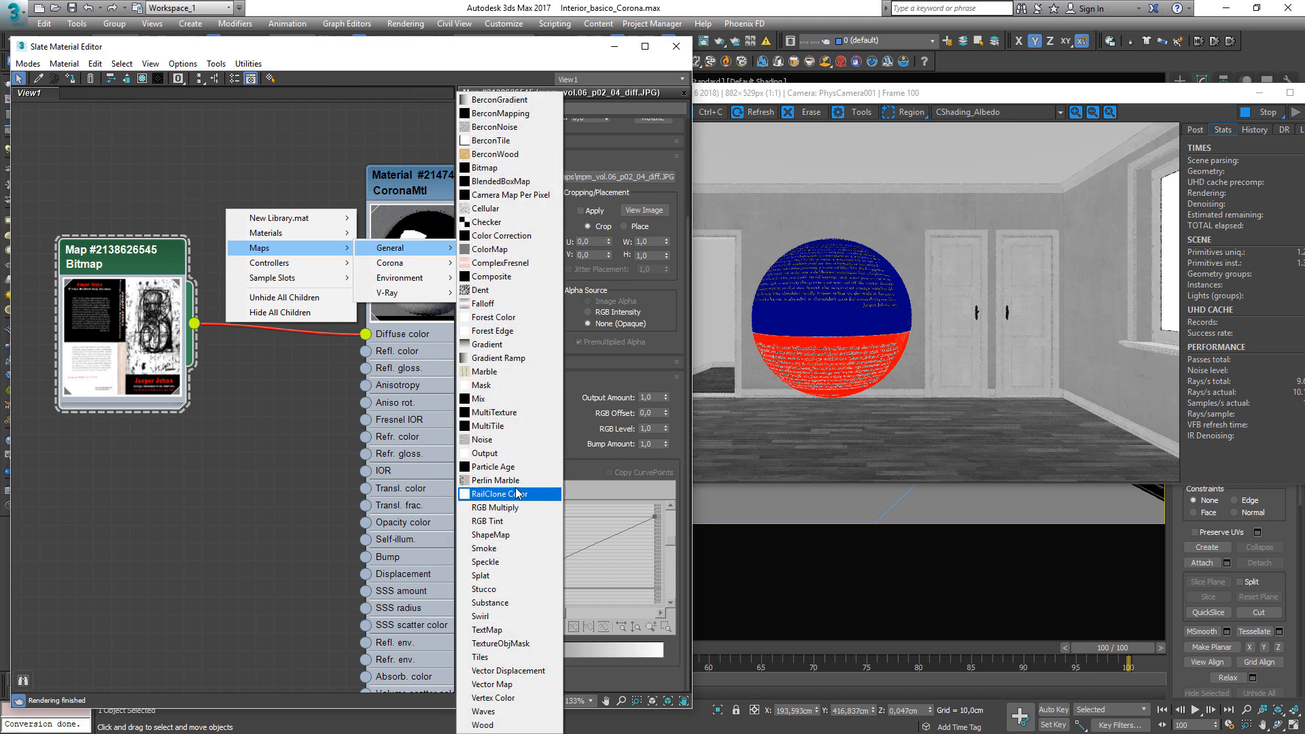
click(601, 542)
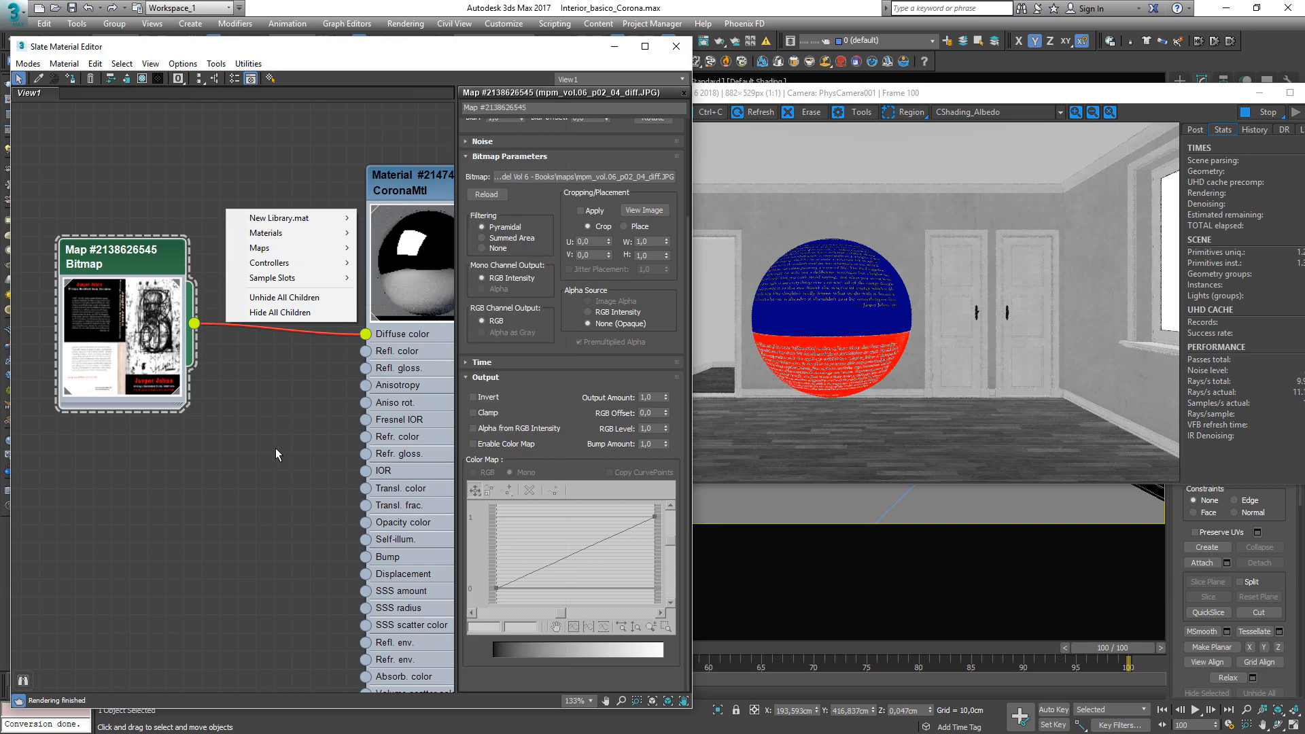
Enable the bitmap's color map, set the curve's upper end point to 0,85, and check the sphere in the albedo pass.
drag(631, 564, 675, 498)
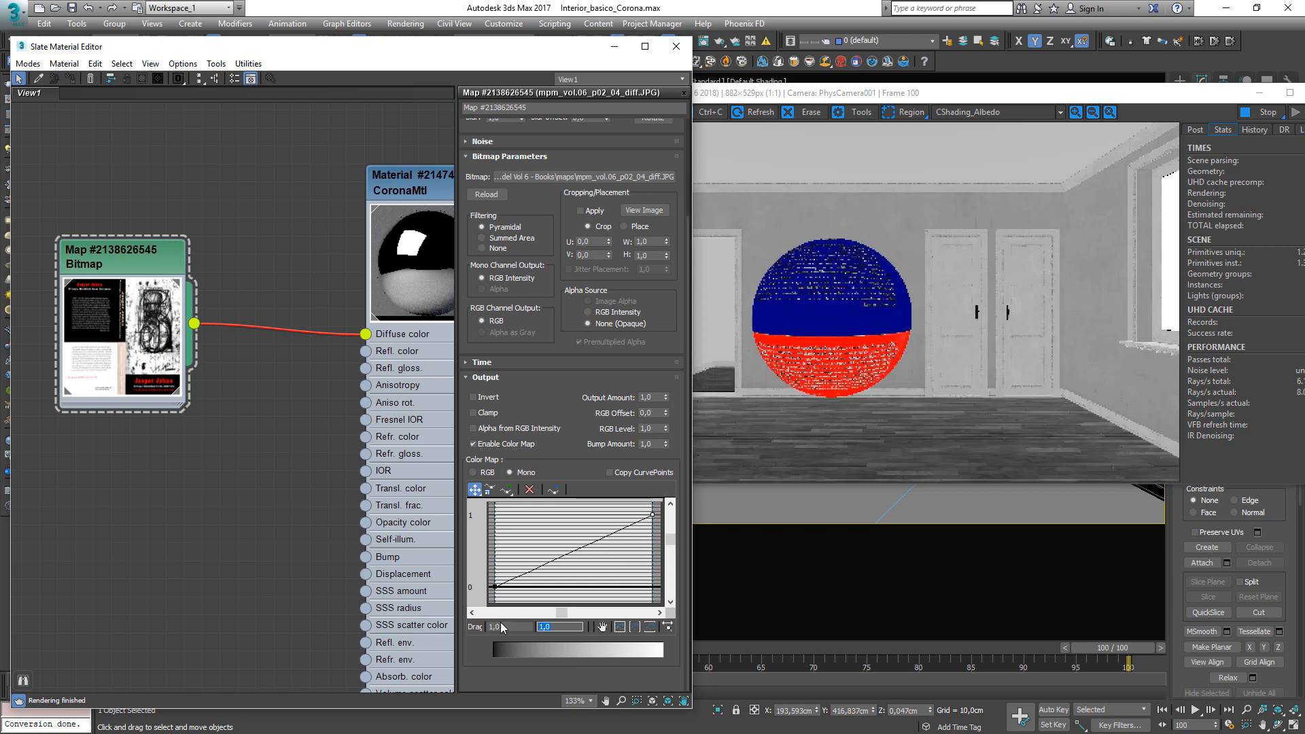
text(0,85)
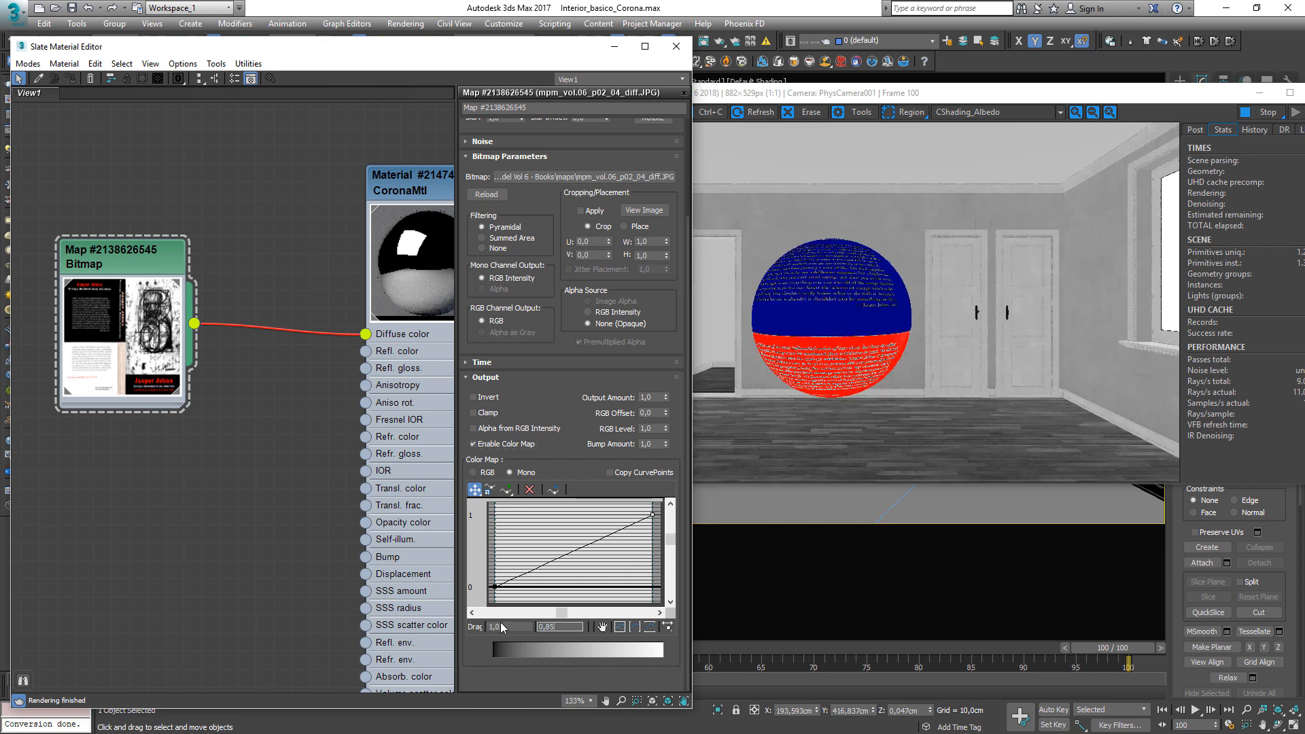
key(Return)
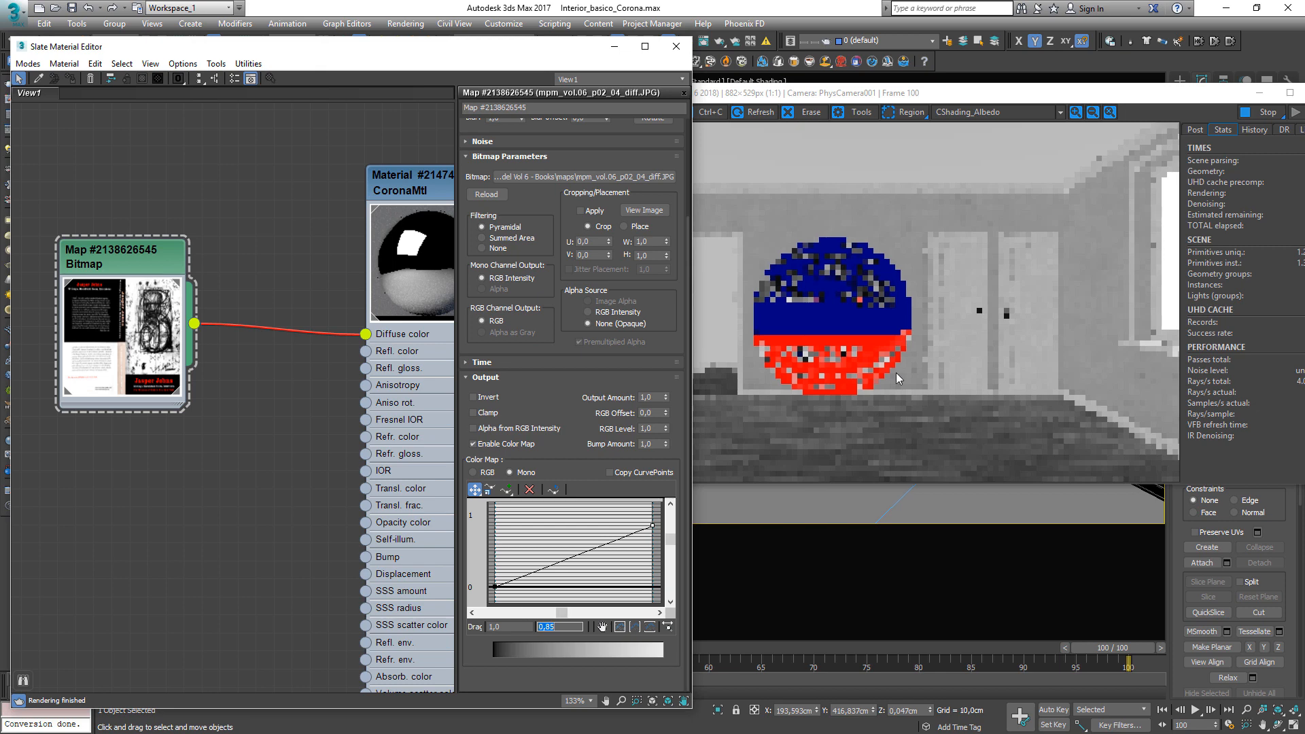
scroll(858, 352, up, 1)
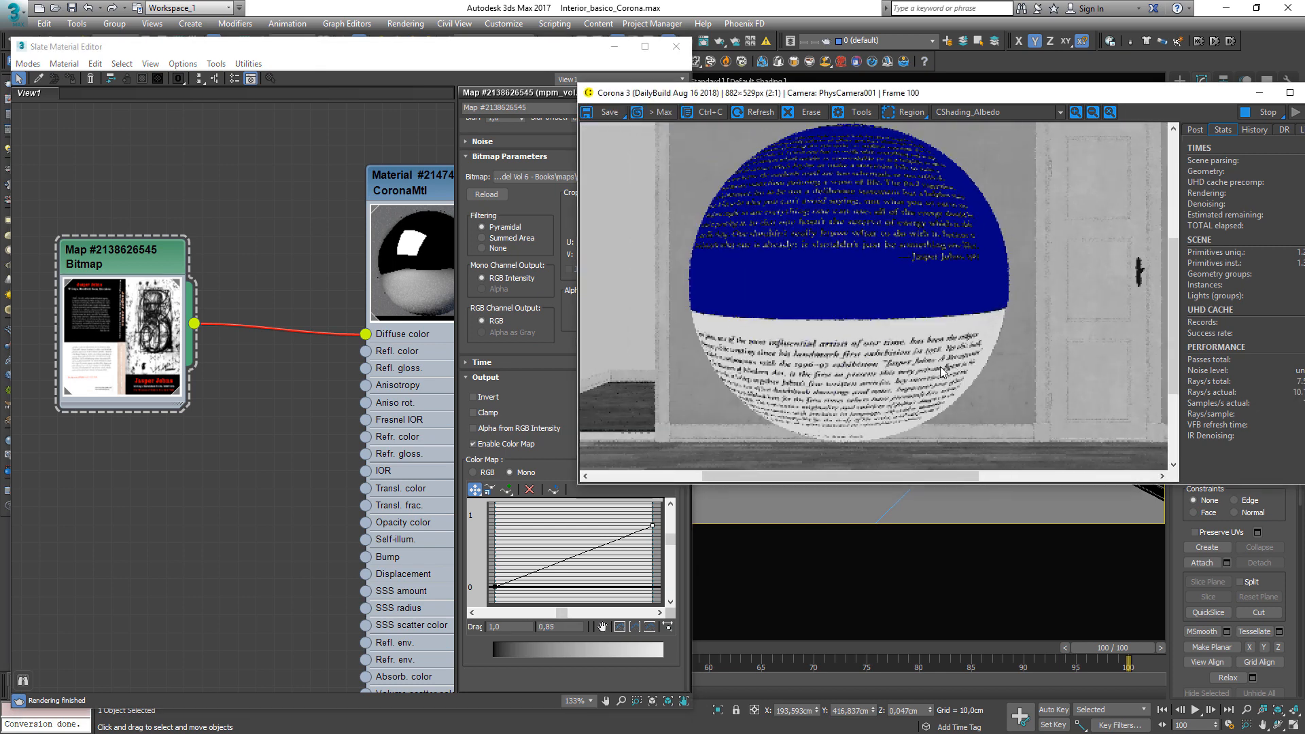
Raise the lower end point of the bitmap's color map curve to 0,04.
click(492, 587)
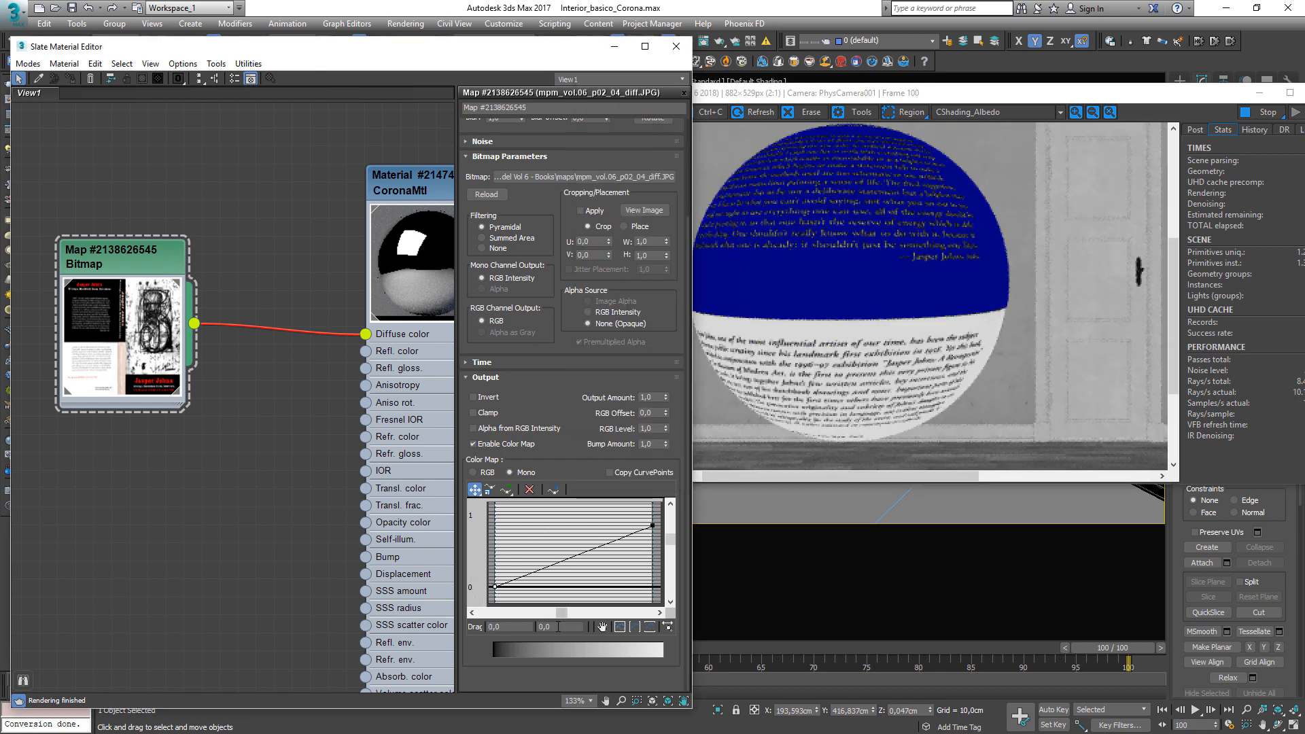
key(Tab)
text(0,04)
key(Return)
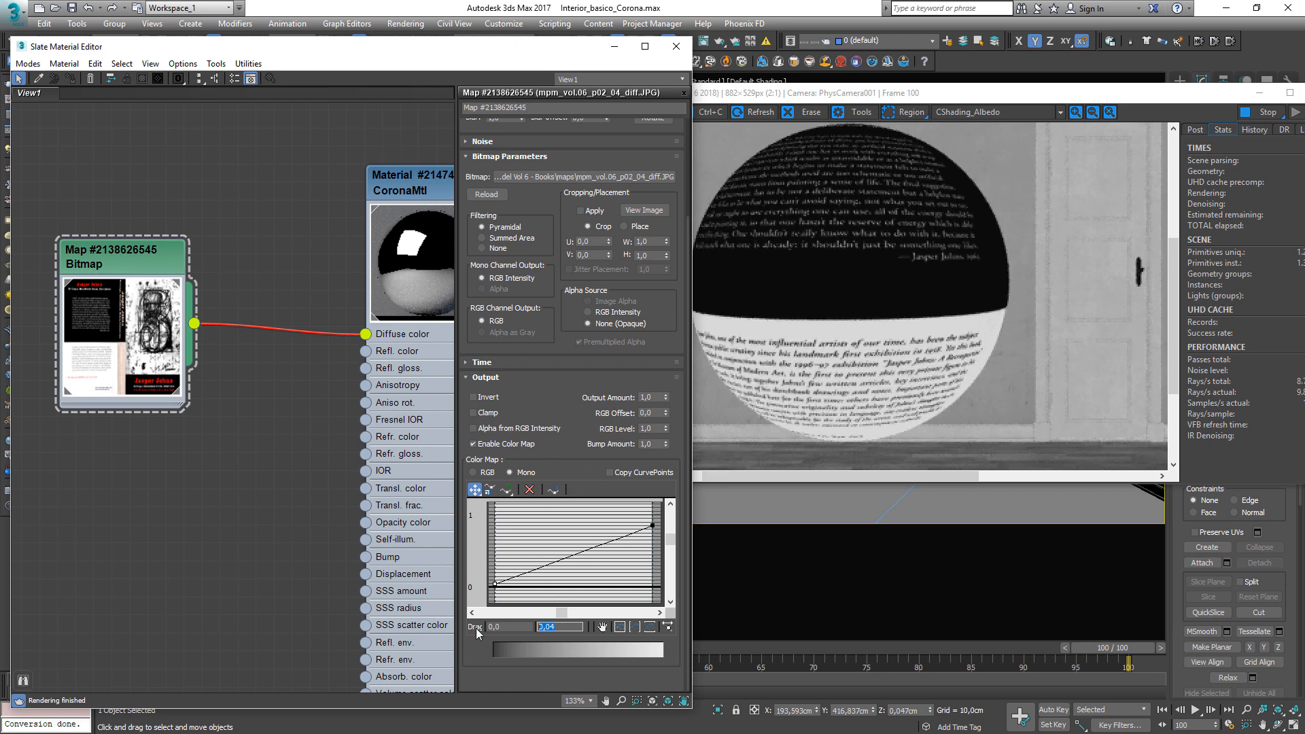
Restore the bitmap's color map curve by setting its lower end point to 0 and its upper end point to 1.
text(0)
key(Return)
drag(644, 562, 685, 507)
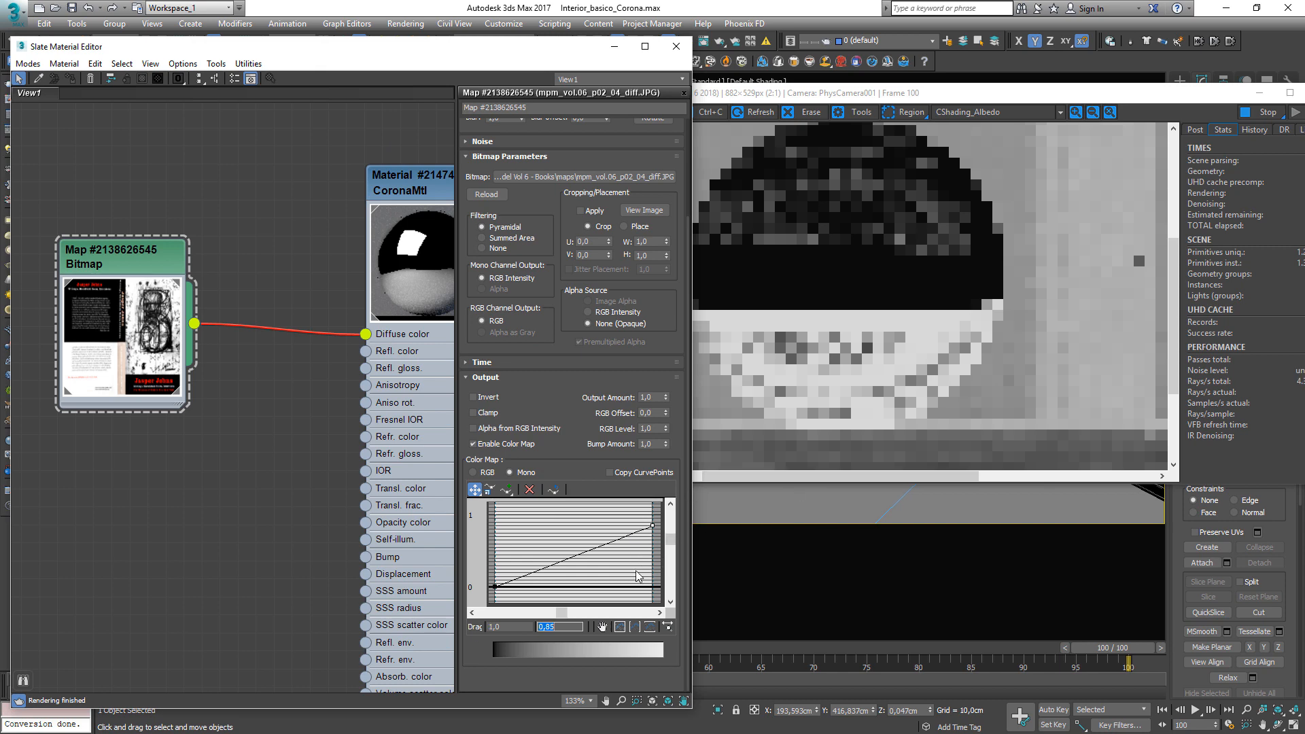
text(1)
key(Return)
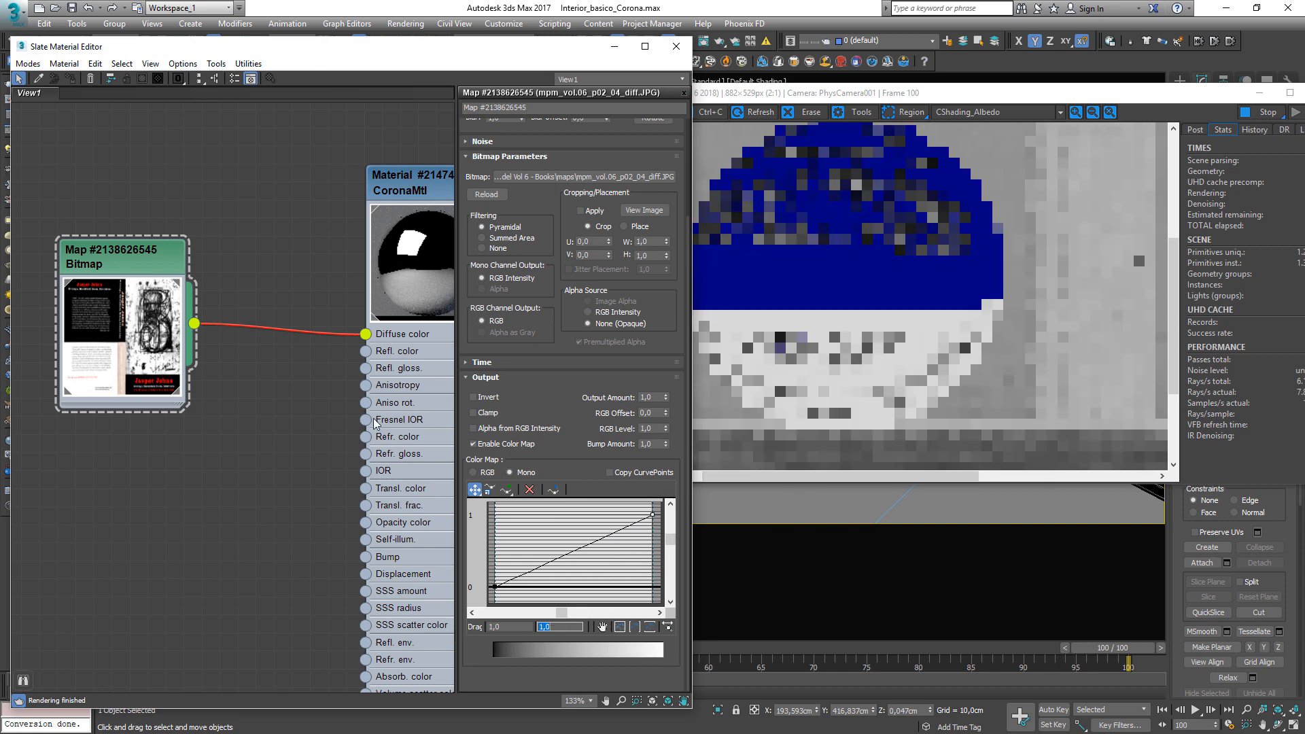
Set the diffuse level of the sphere's CoronaMtl to 0,7 and start a new render.
click(412, 187)
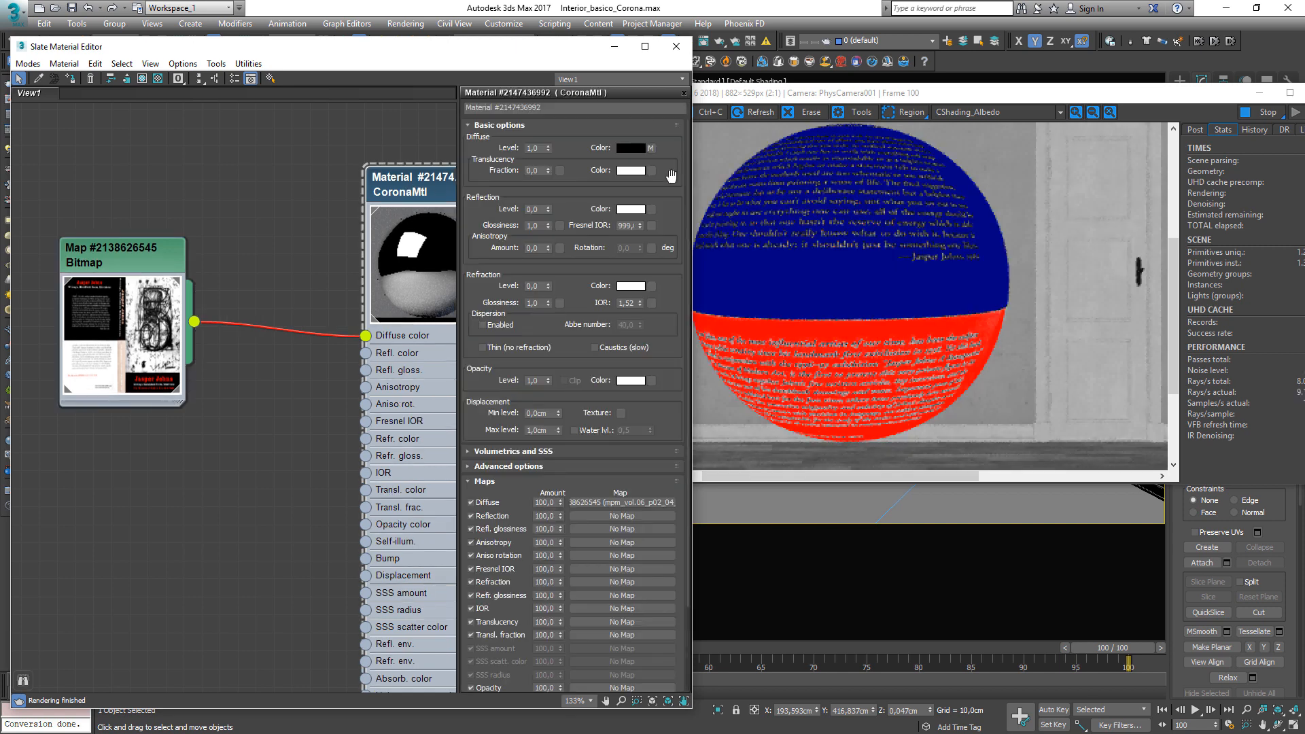
click(533, 147)
text(0,7)
key(Return)
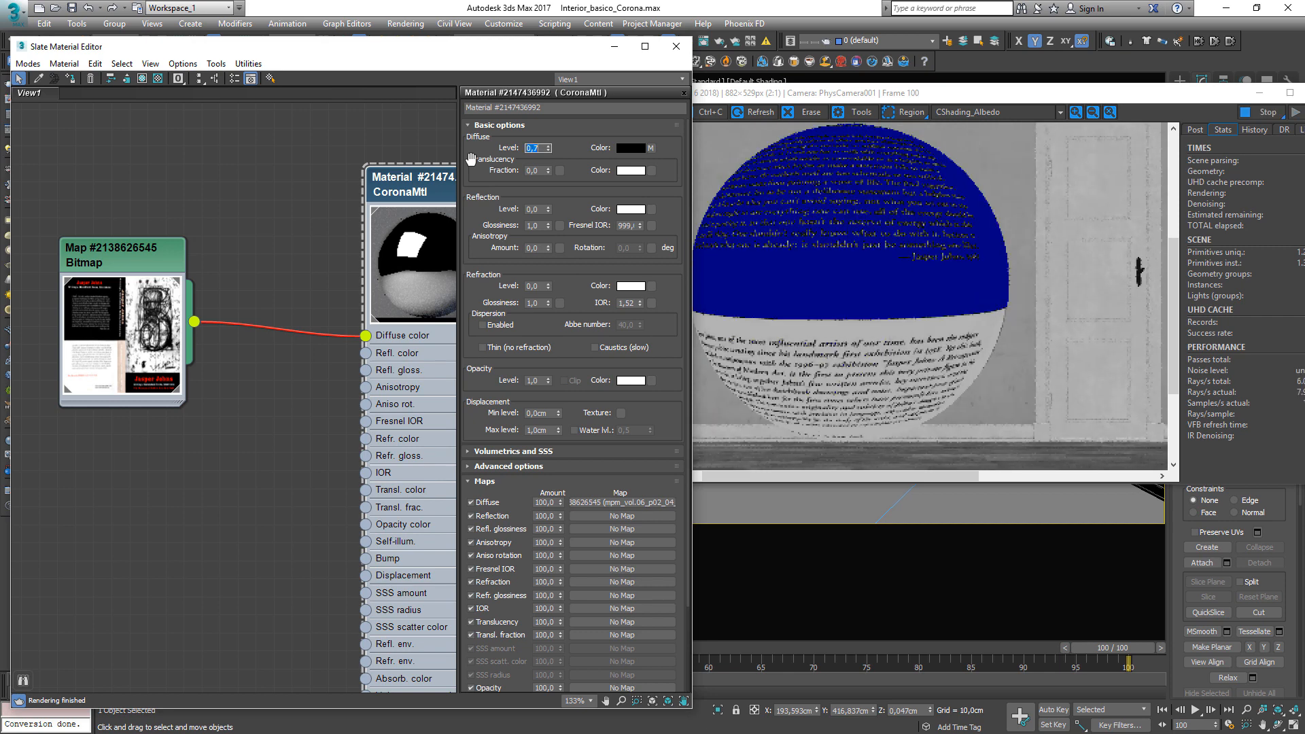
key(shift+q)
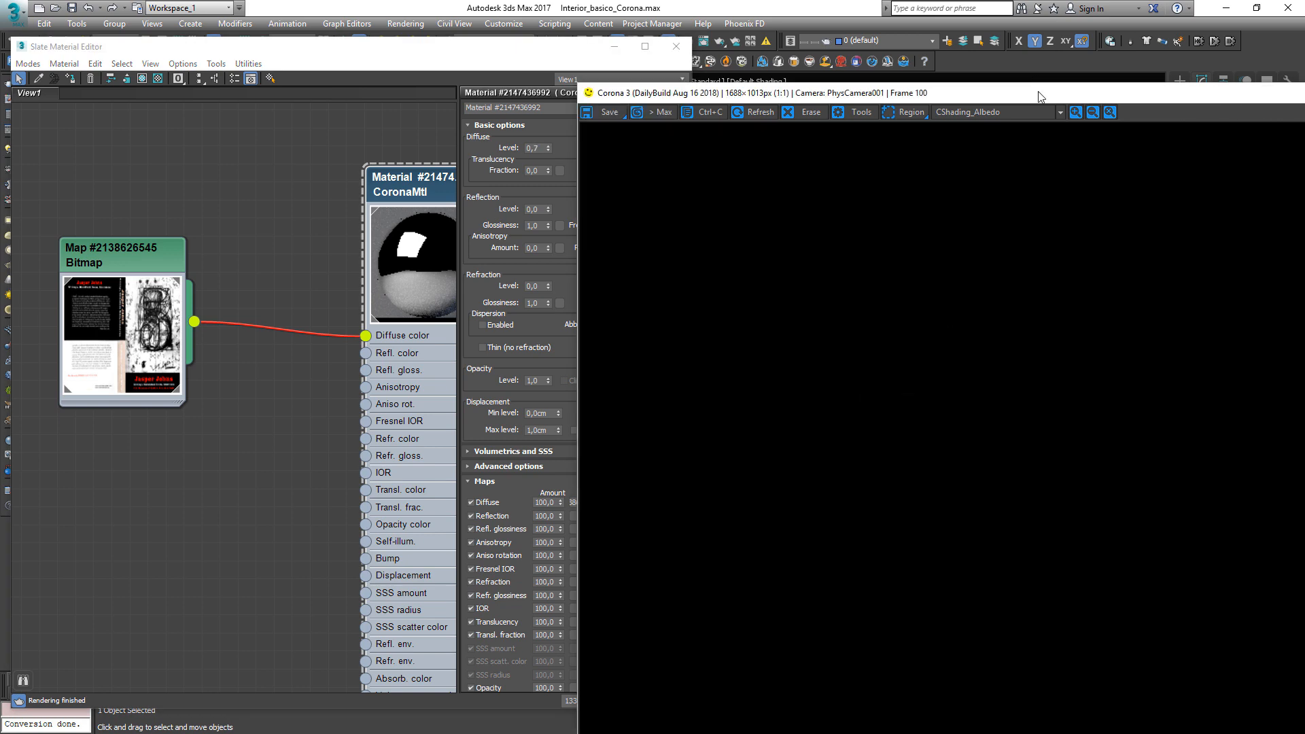
Examine the sphere's dark and light areas in the CShading_Albedo pass of the new render.
drag(1050, 91, 825, 39)
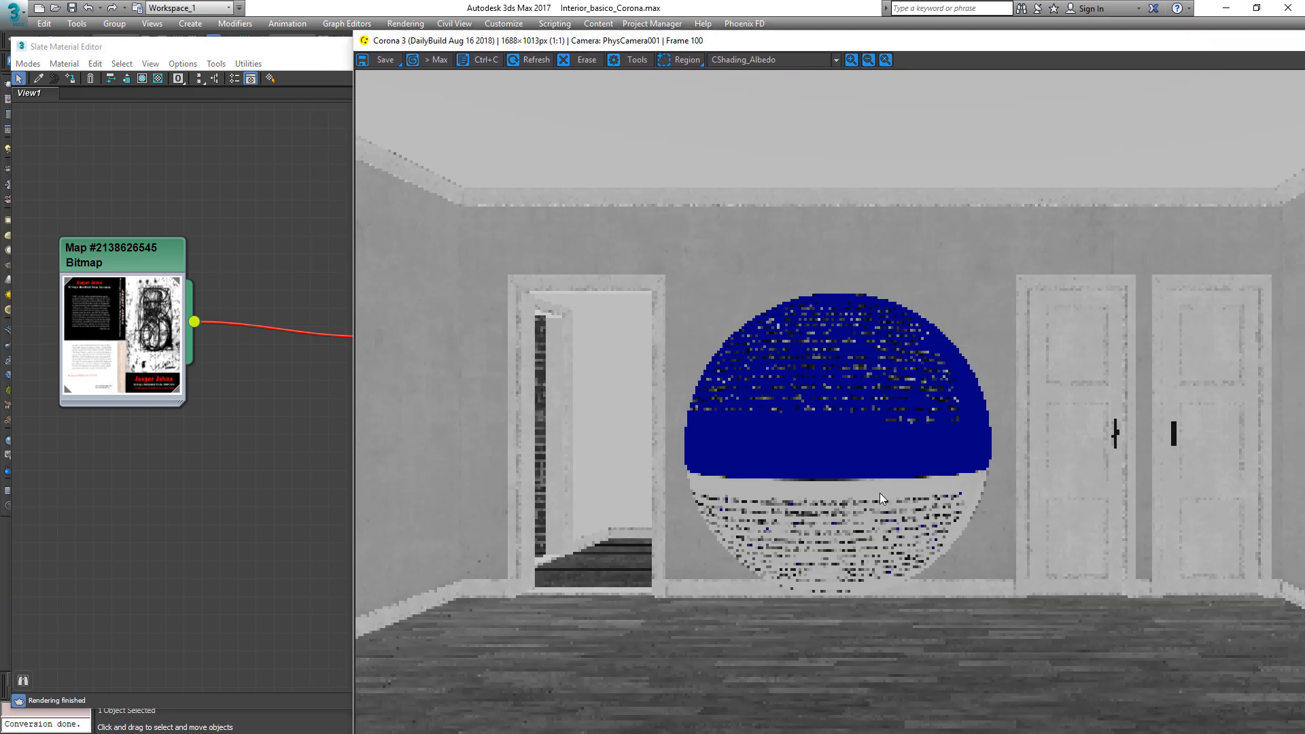
click(289, 469)
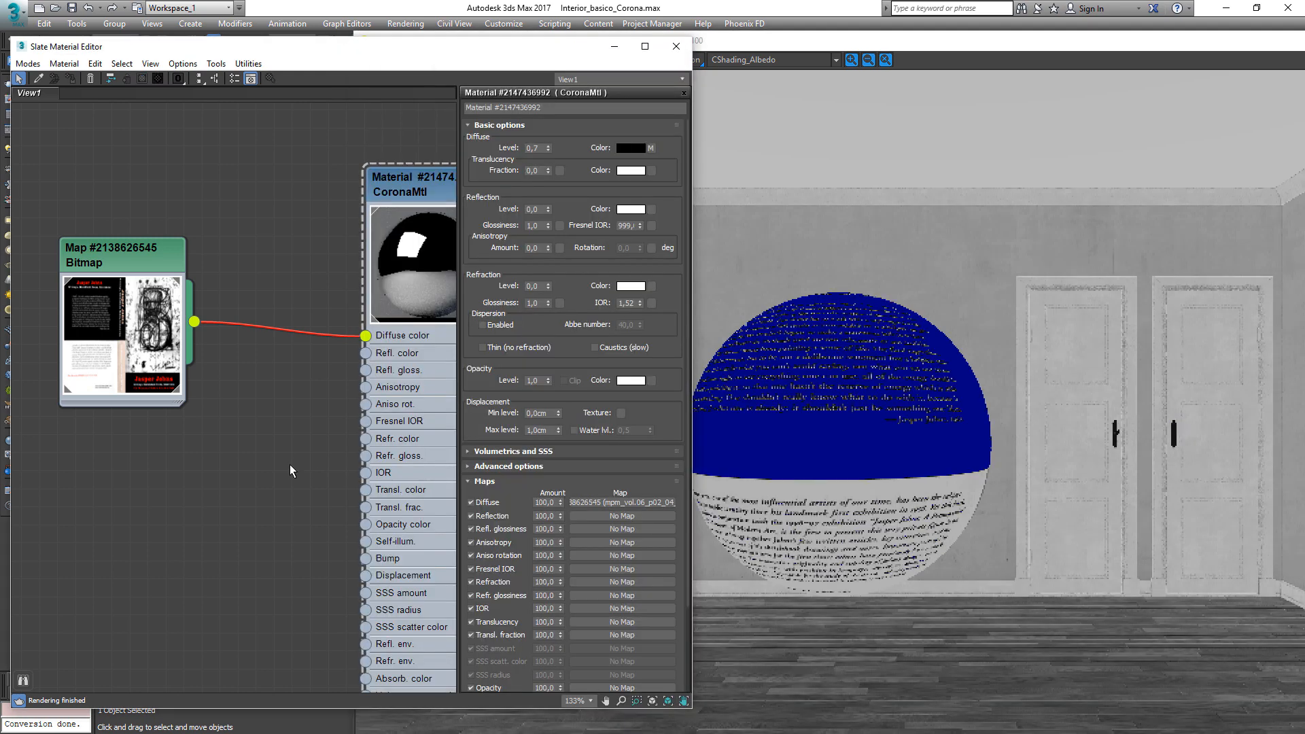
click(859, 442)
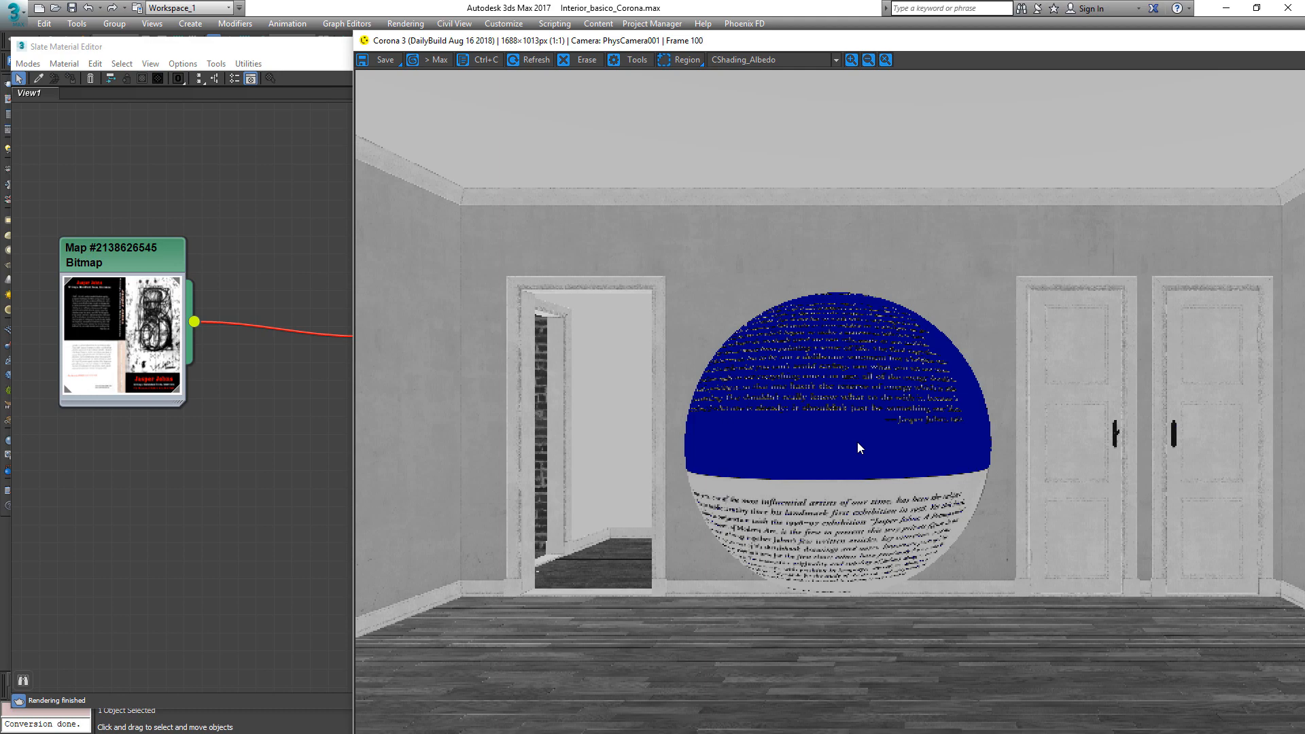
drag(1065, 48, 847, 34)
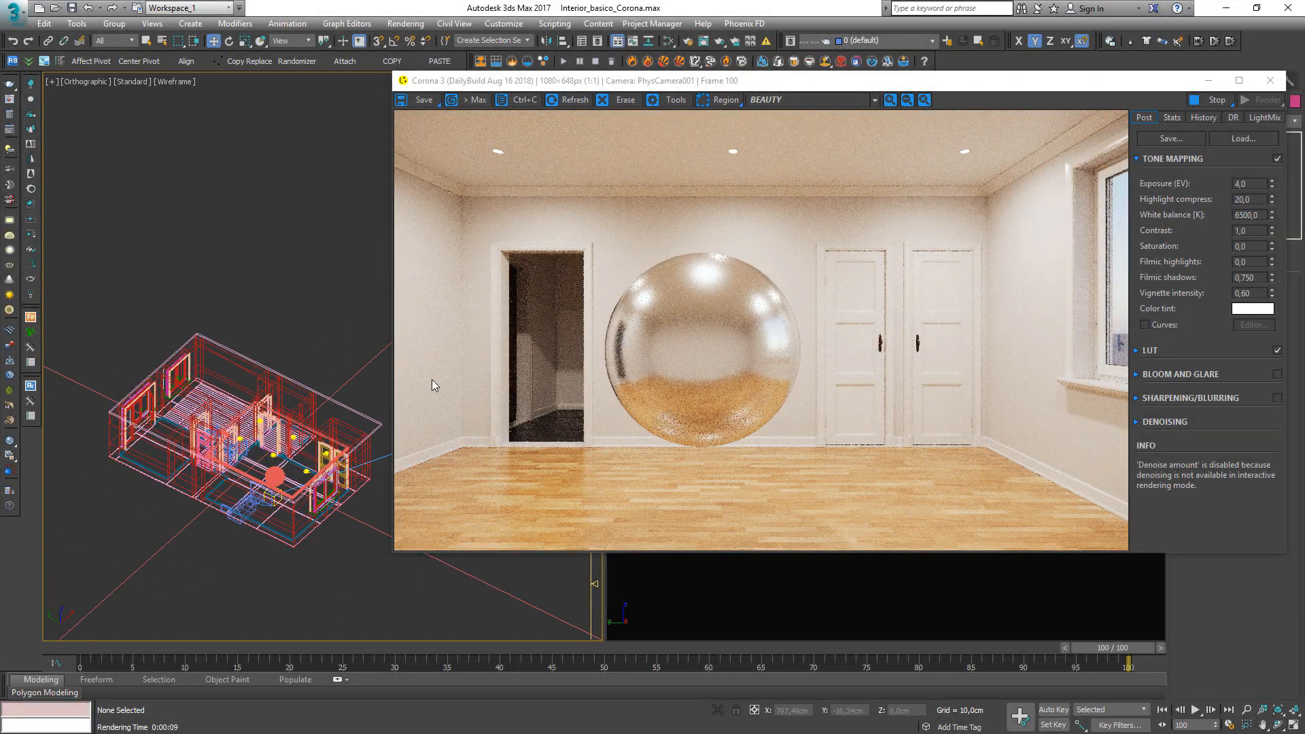
Select a ceiling CoronaLight and set its directionality to 0,8 in the interactive render.
scroll(274, 459, up, 8)
scroll(274, 457, up, 3)
click(263, 422)
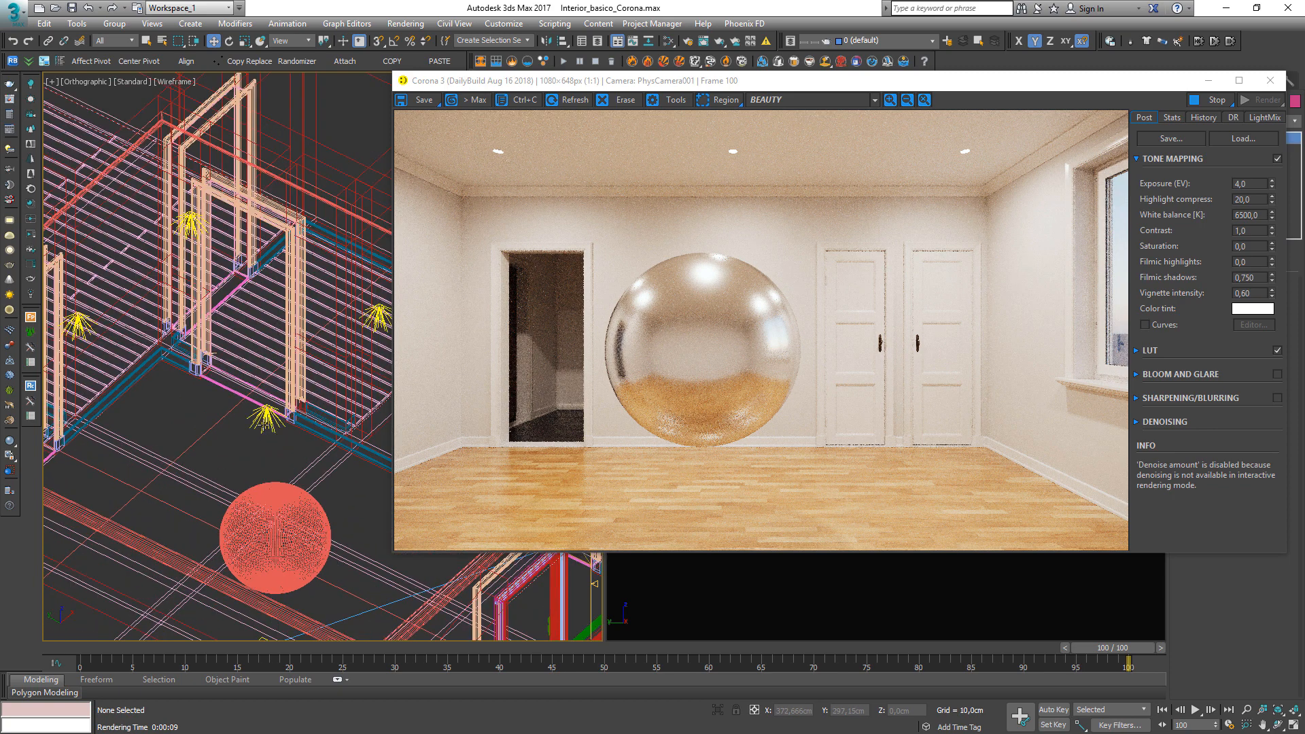
drag(904, 80, 773, 84)
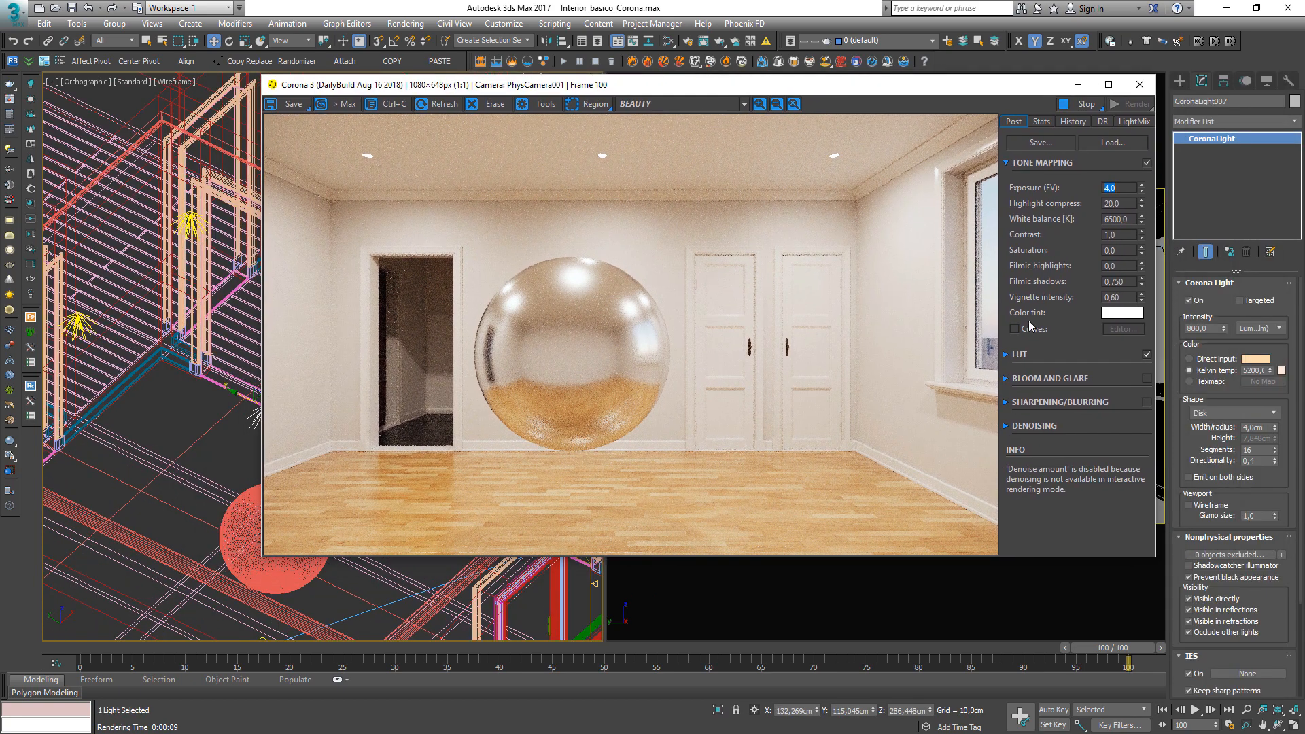
click(1254, 461)
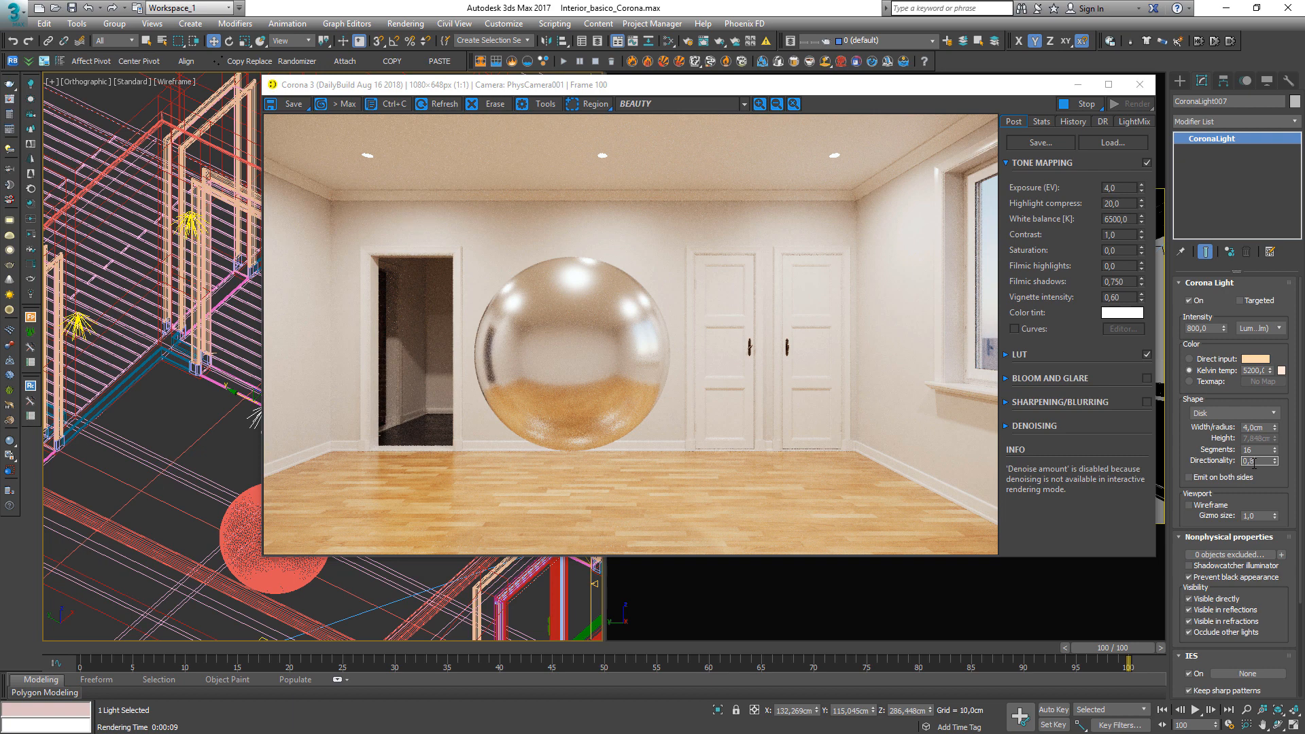
key(Return)
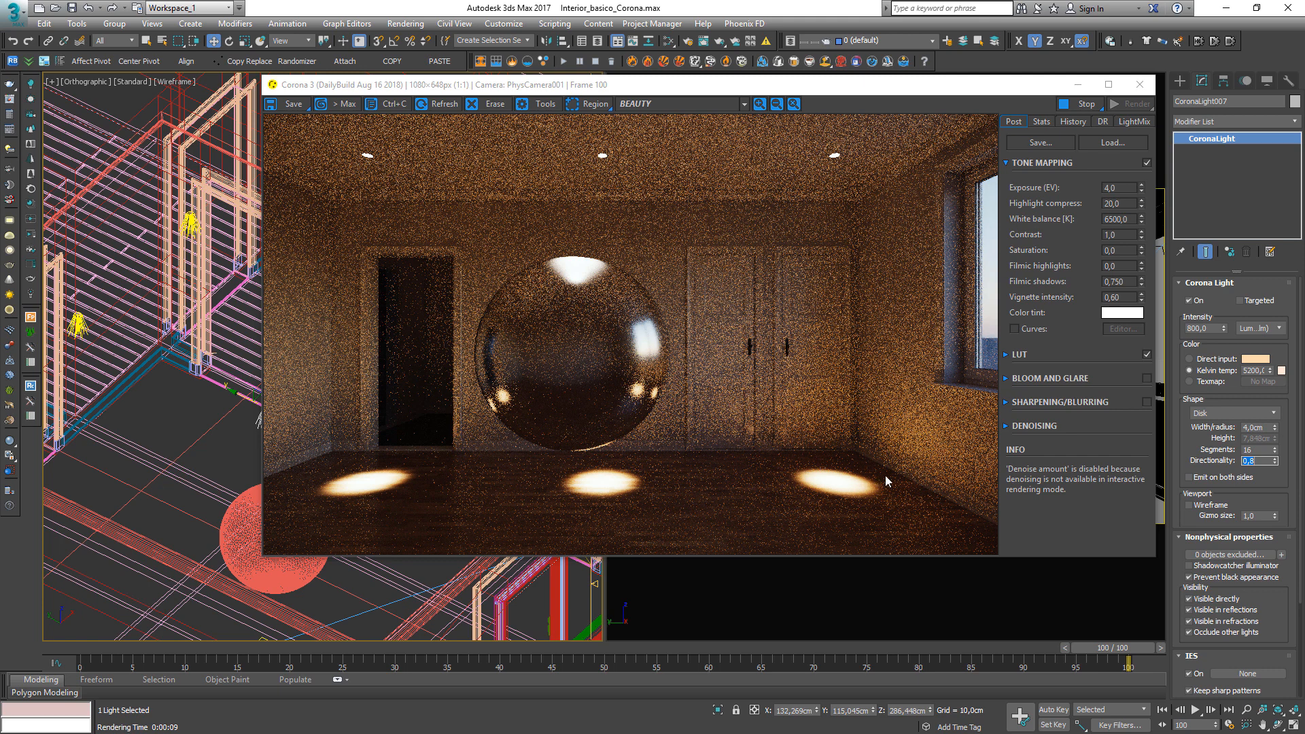
Restore the ceiling light's directionality to 0,4 and close the render window.
click(1265, 462)
text(4)
key(Return)
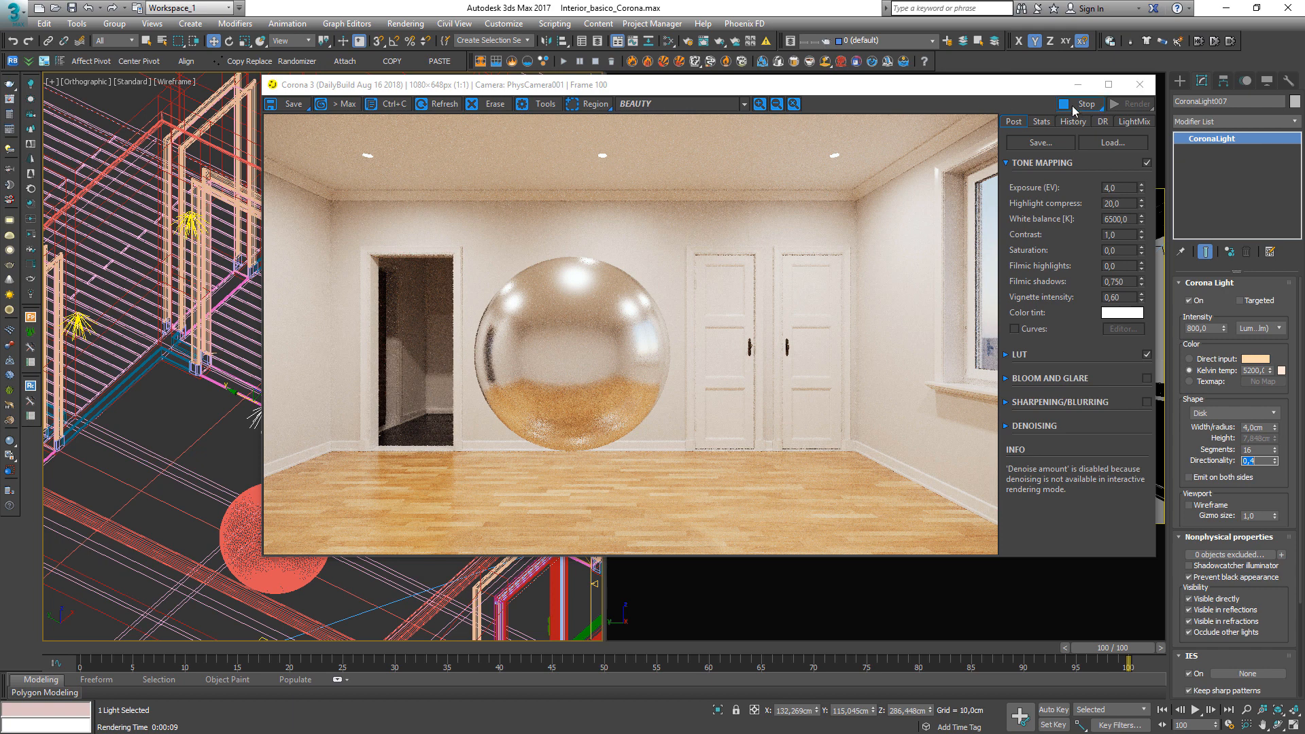
drag(1027, 86, 946, 148)
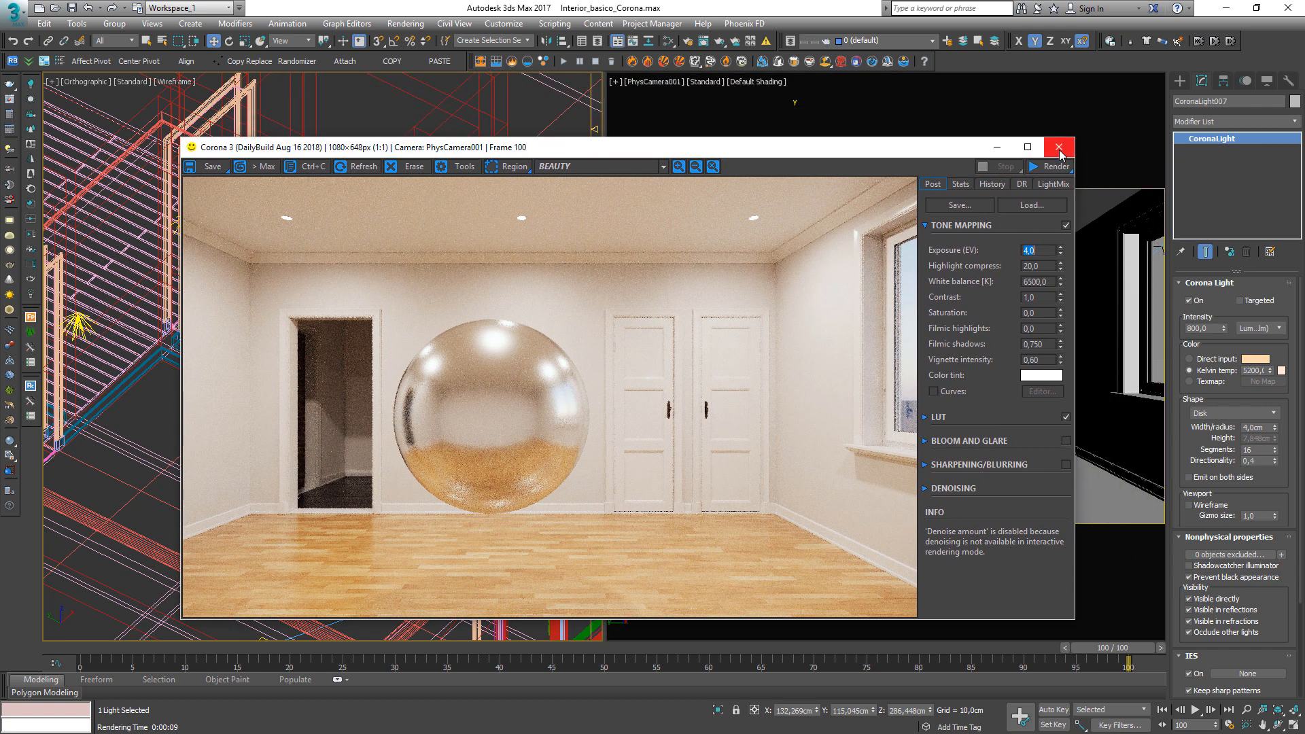
click(1058, 147)
Hide the sphere in the middle of the room.
scroll(316, 397, down, 3)
scroll(316, 396, up, 4)
click(316, 396)
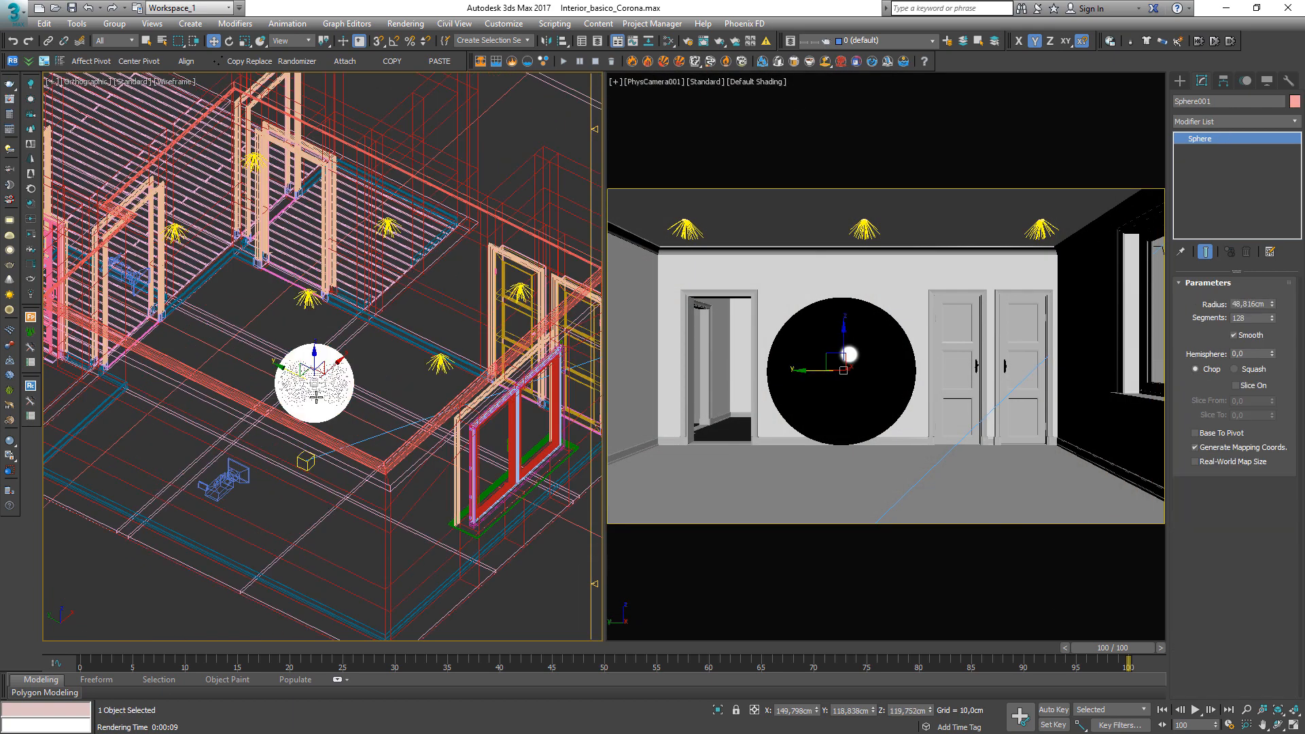
right_click(315, 397)
click(358, 359)
Turn off the ceiling CoronaLights and unhide all hidden objects.
middle_drag(370, 329, 374, 377)
click(444, 410)
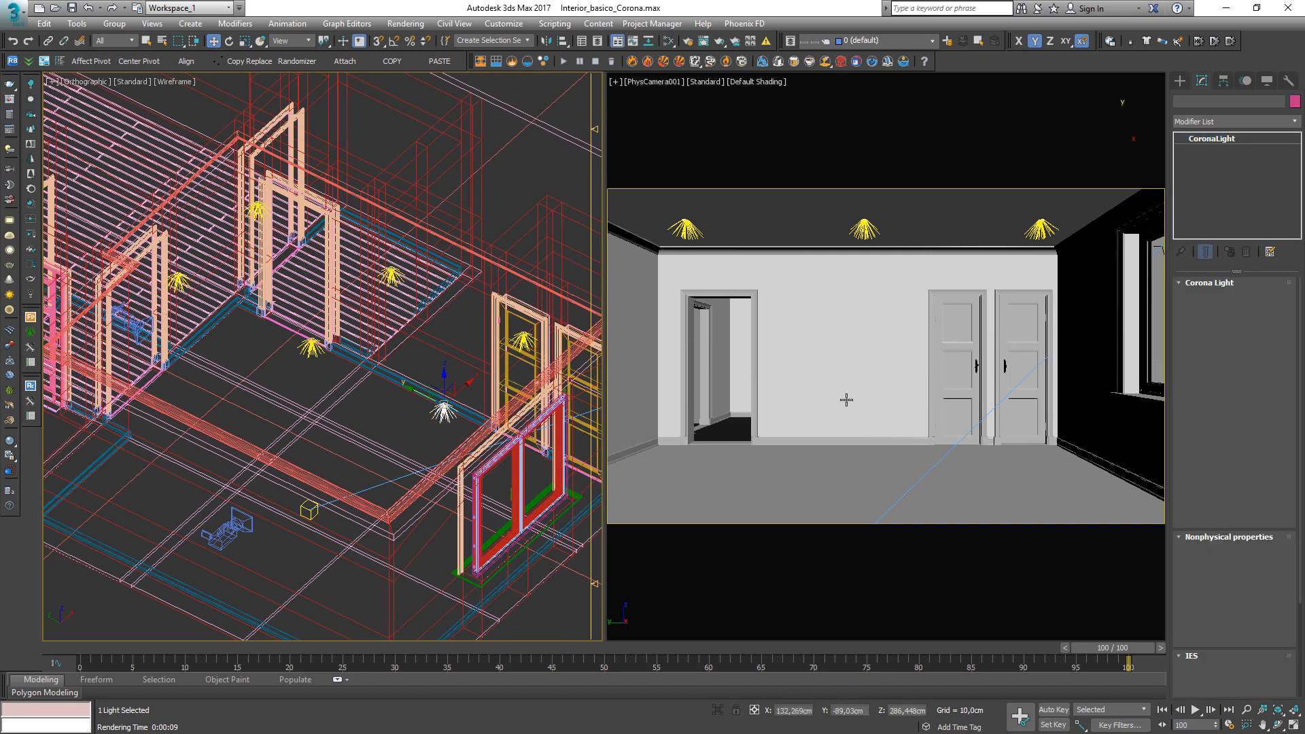
right_click(500, 348)
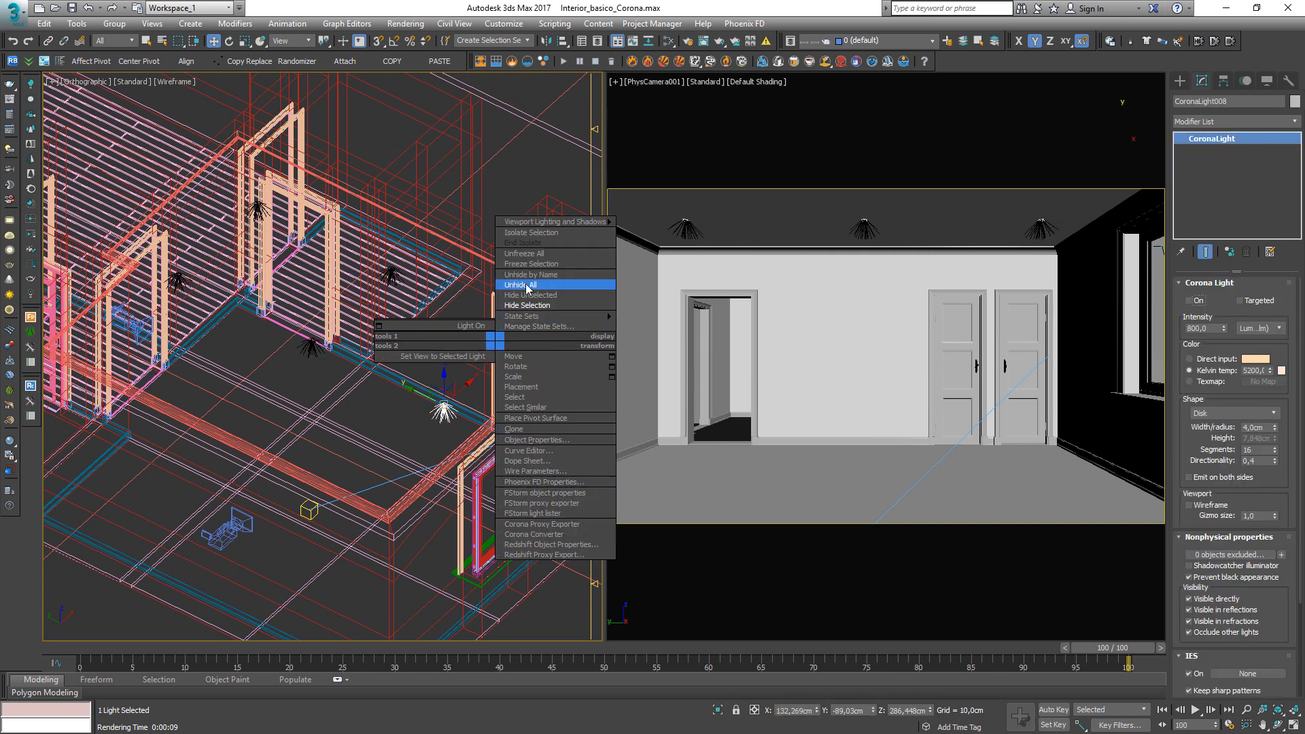
click(531, 286)
Hide the large sphere, leaving the pendant and floor lamps in the scene.
click(331, 407)
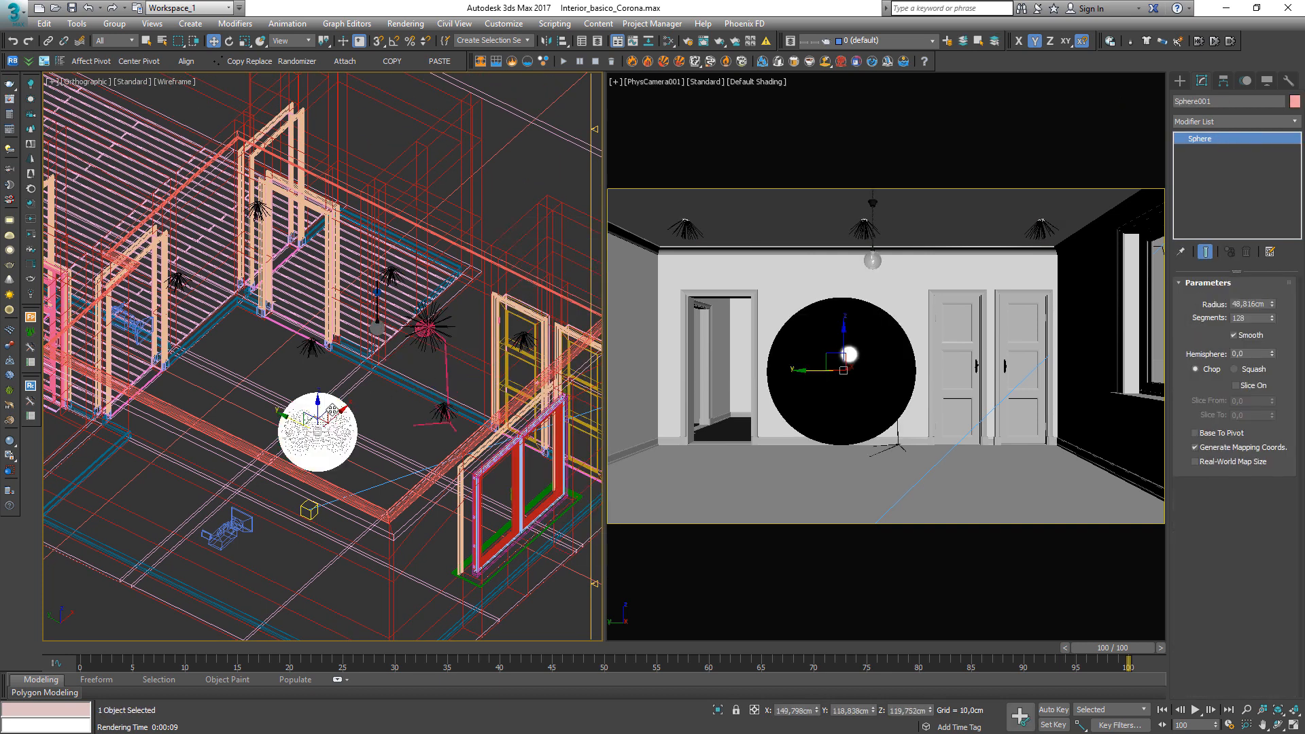
right_click(330, 406)
click(381, 369)
Hide the pendant lamp's globe, cord and ceiling mount together.
scroll(385, 329, up, 4)
click(496, 359)
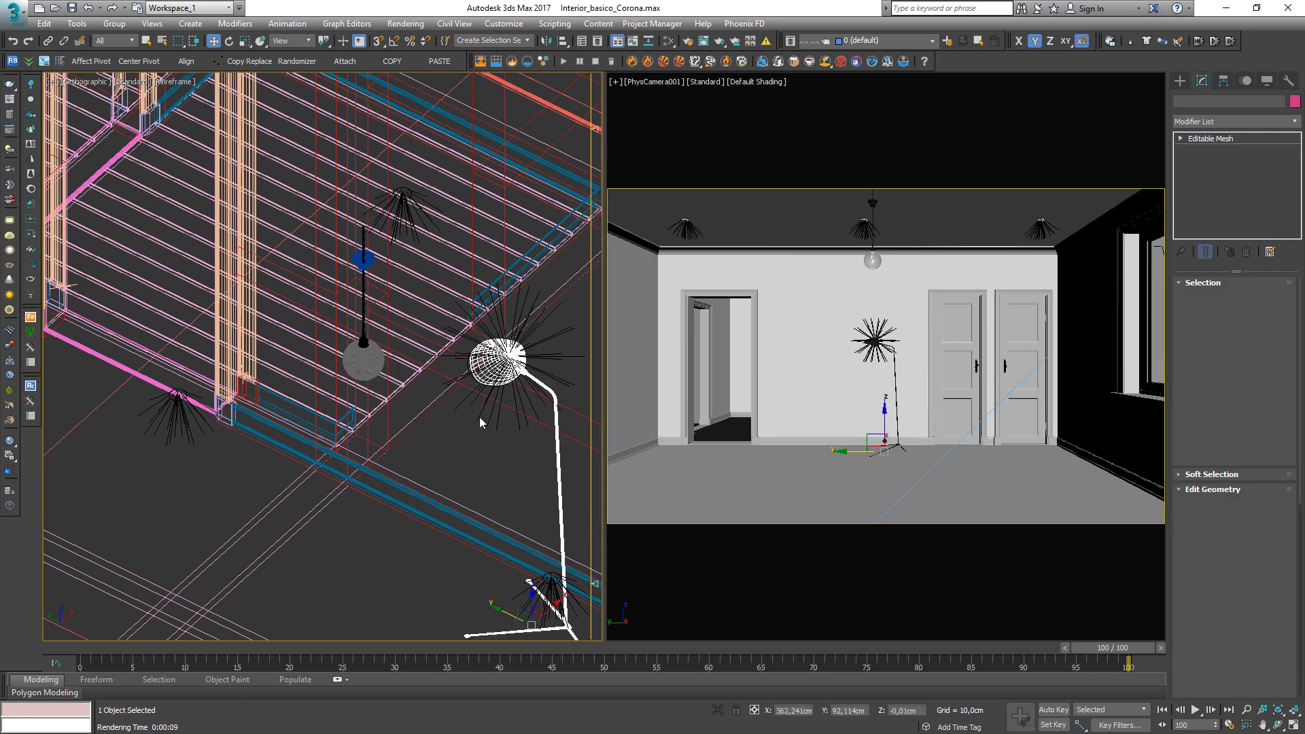
click(367, 343)
scroll(368, 339, up, 5)
ctrl+click(362, 342)
scroll(362, 341, down, 4)
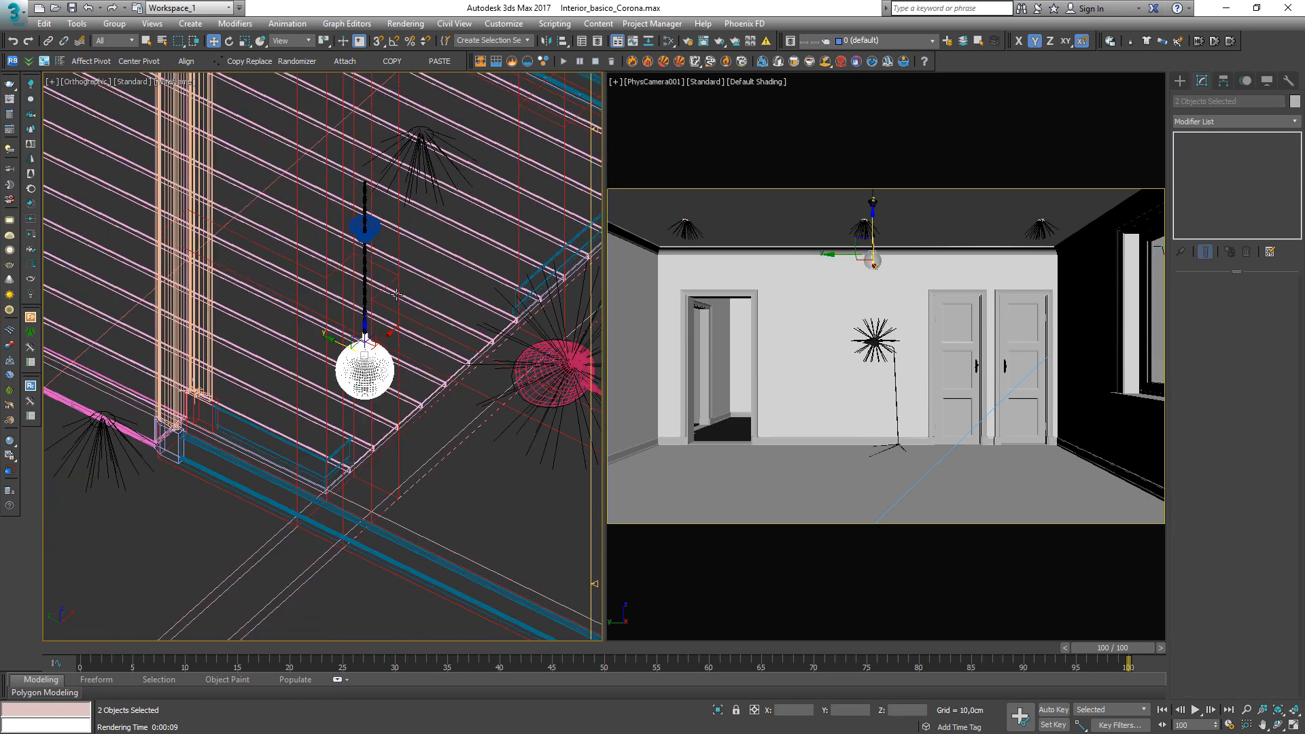
scroll(364, 340, up, 3)
ctrl+click(355, 338)
right_click(356, 338)
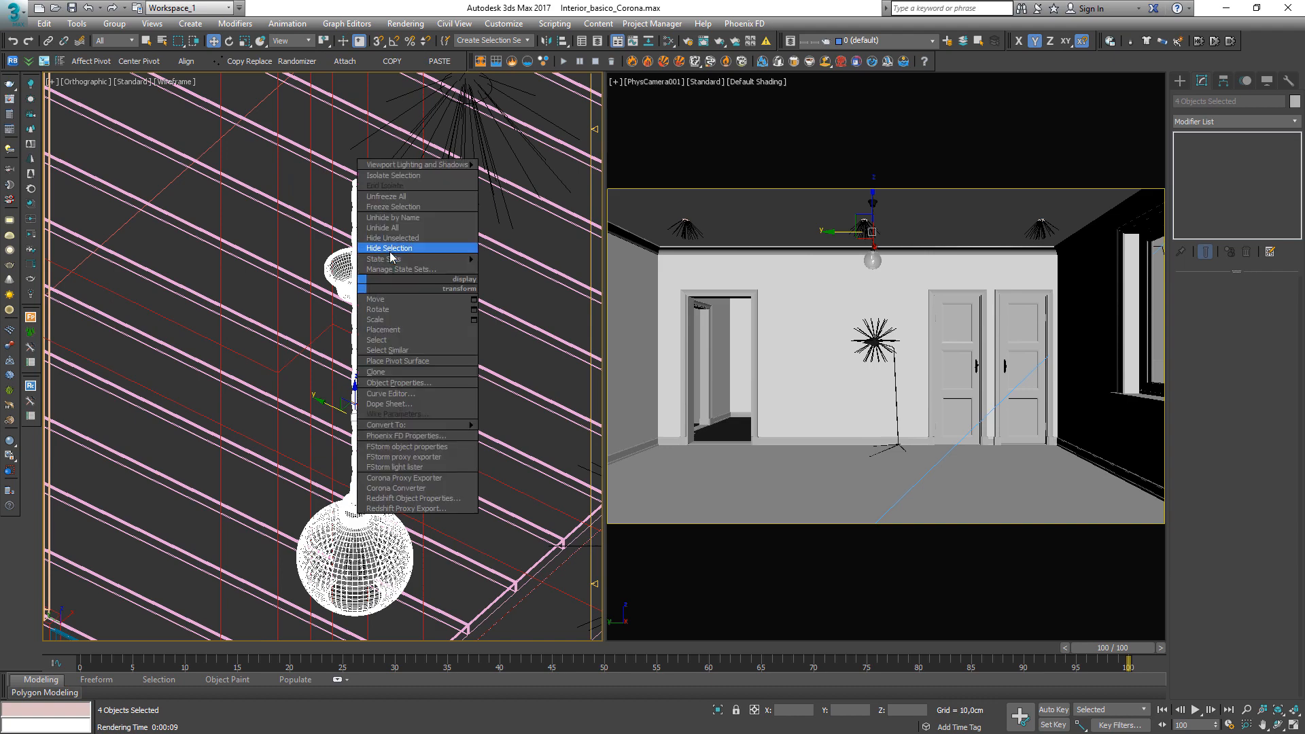
click(408, 302)
Select only the parts of the pendant's light bulb, excluding the surrounding room geometry, and hide them.
scroll(198, 461, up, 3)
scroll(195, 461, up, 2)
drag(299, 517, 175, 352)
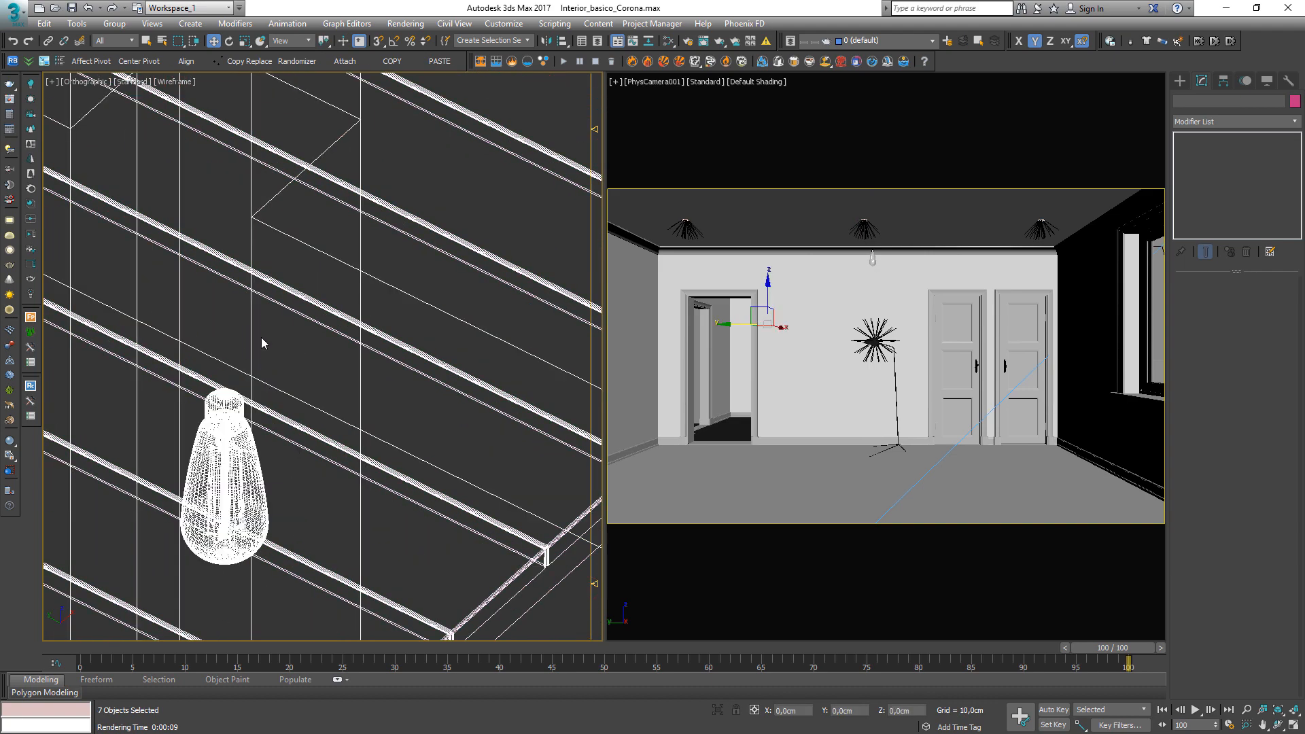
alt+click(293, 306)
alt+drag(416, 571, 349, 316)
right_click(264, 414)
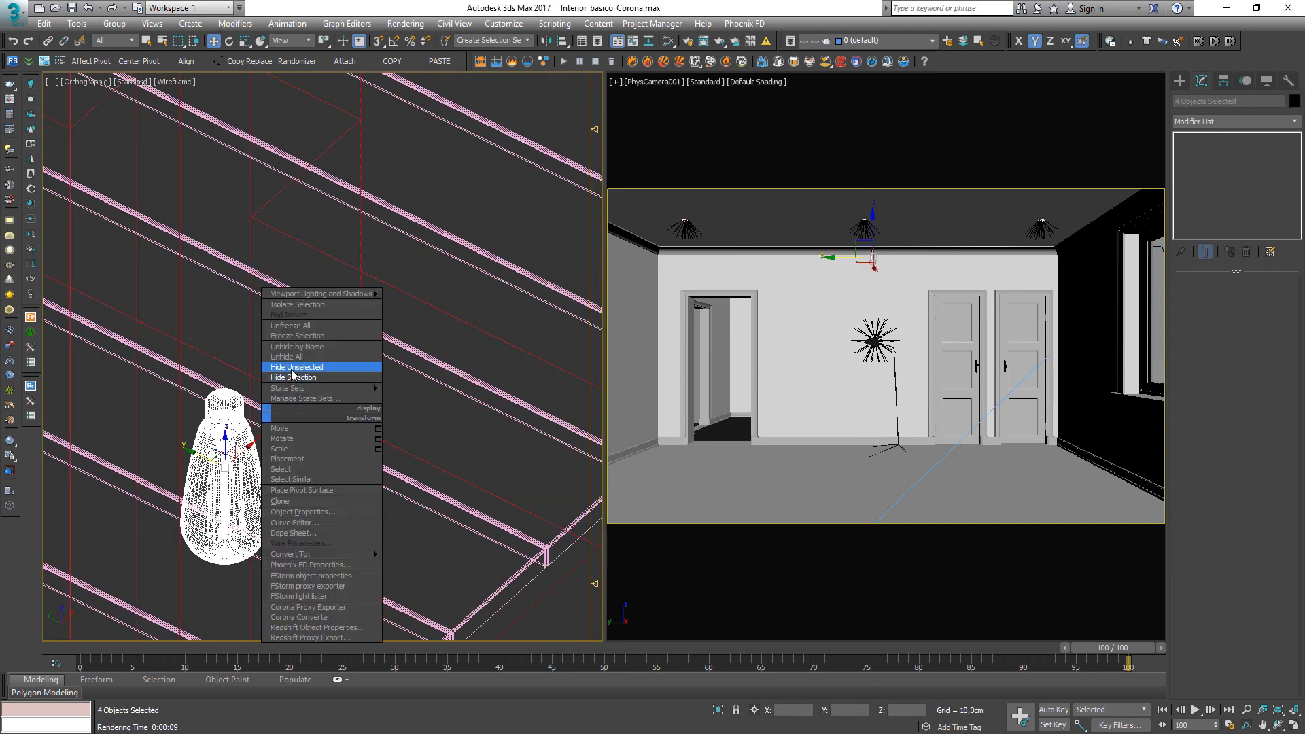
click(296, 379)
Select the spherical CoronaLight inside the floor lamp's shade.
scroll(282, 289, down, 5)
scroll(471, 372, up, 2)
click(380, 272)
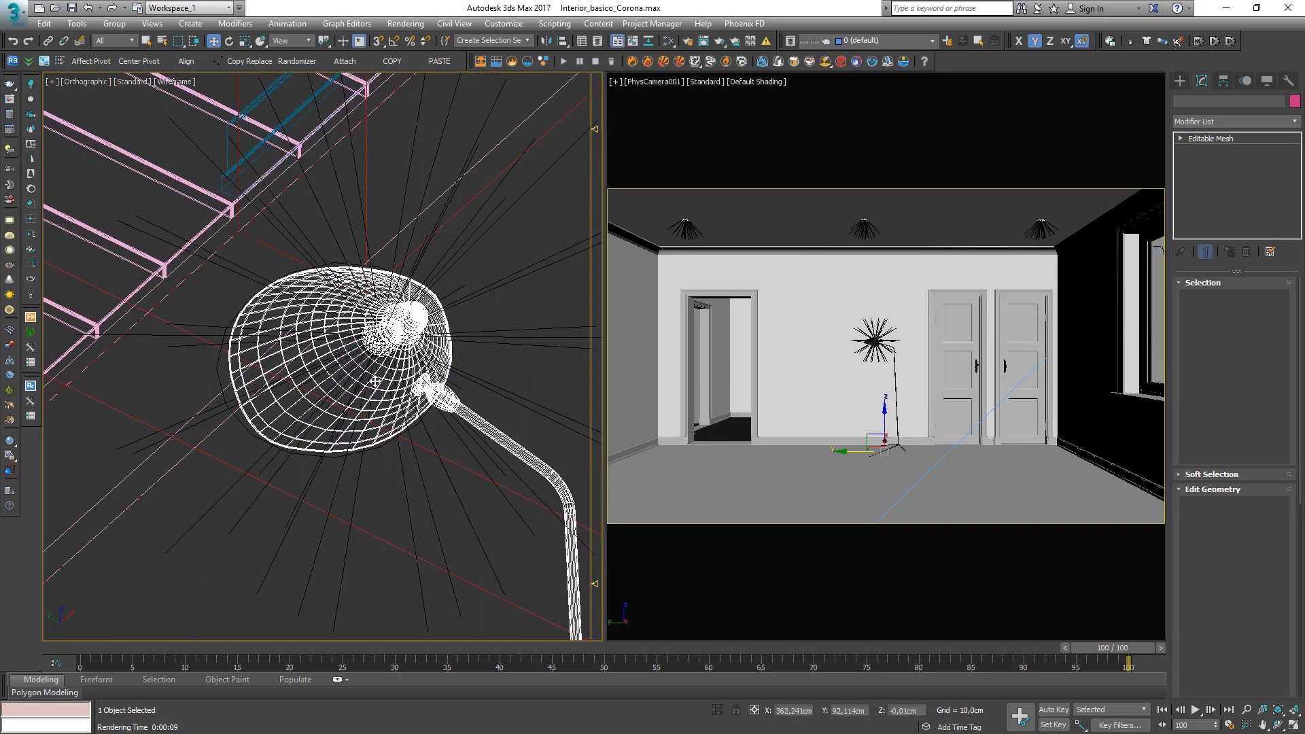
scroll(372, 261, up, 3)
mouse_move(373, 262)
middle_down()
mouse_move(362, 299)
mouse_move(367, 273)
middle_up()
scroll(361, 248, up, 5)
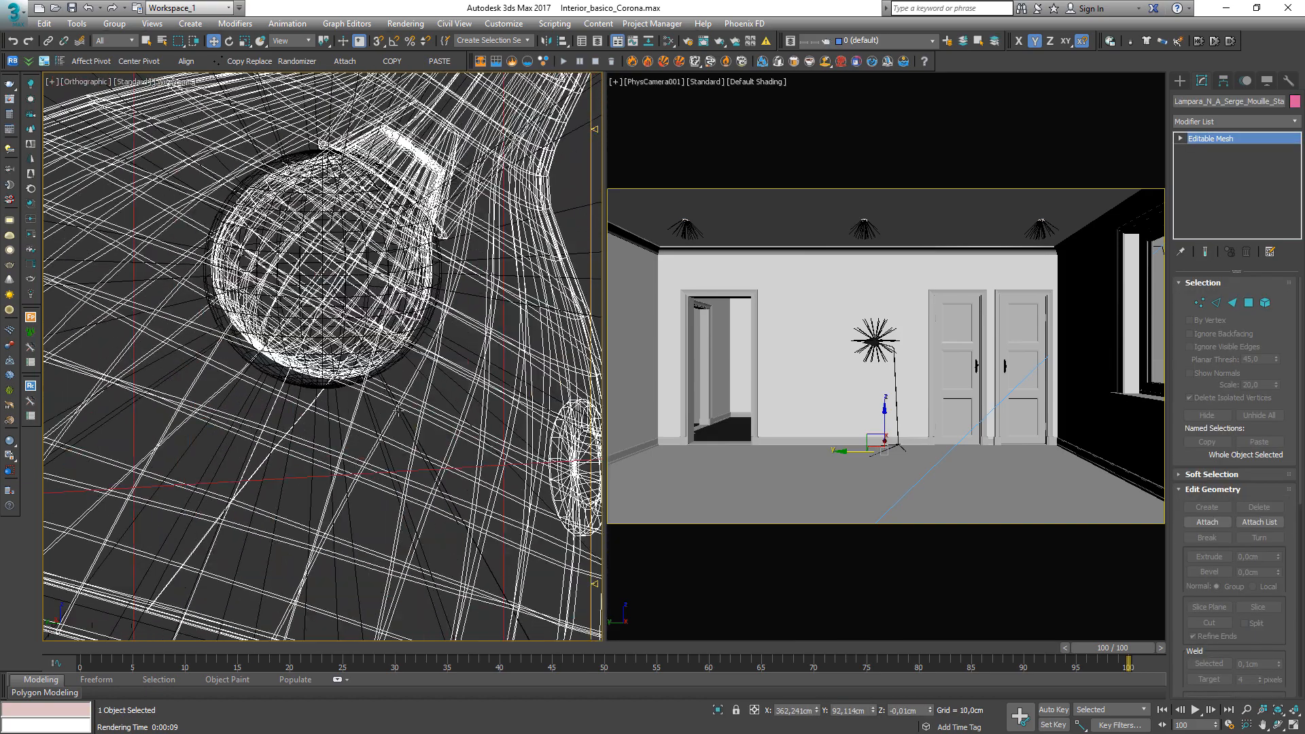
click(376, 412)
scroll(375, 411, down, 6)
middle_drag(376, 423, 324, 314)
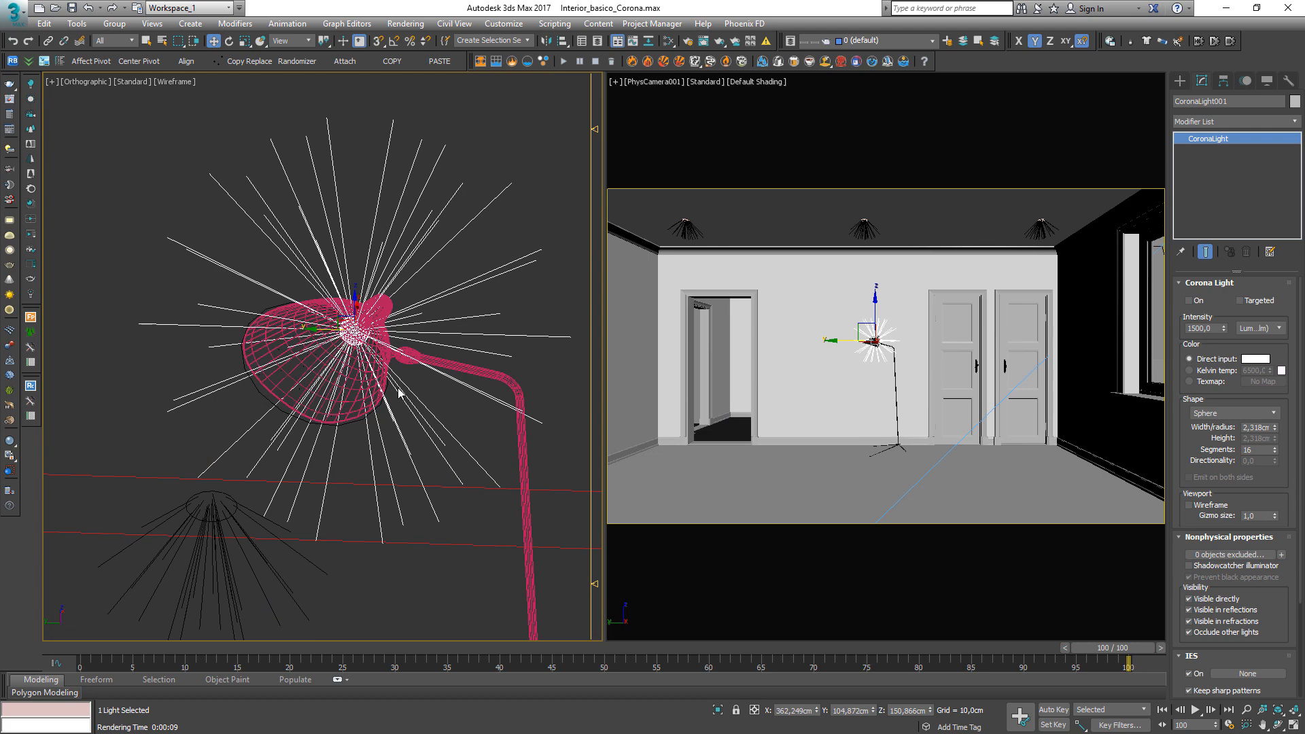
Add the floor lamp to the selection and isolate it together with its light.
alt+middle_drag(399, 393, 381, 354)
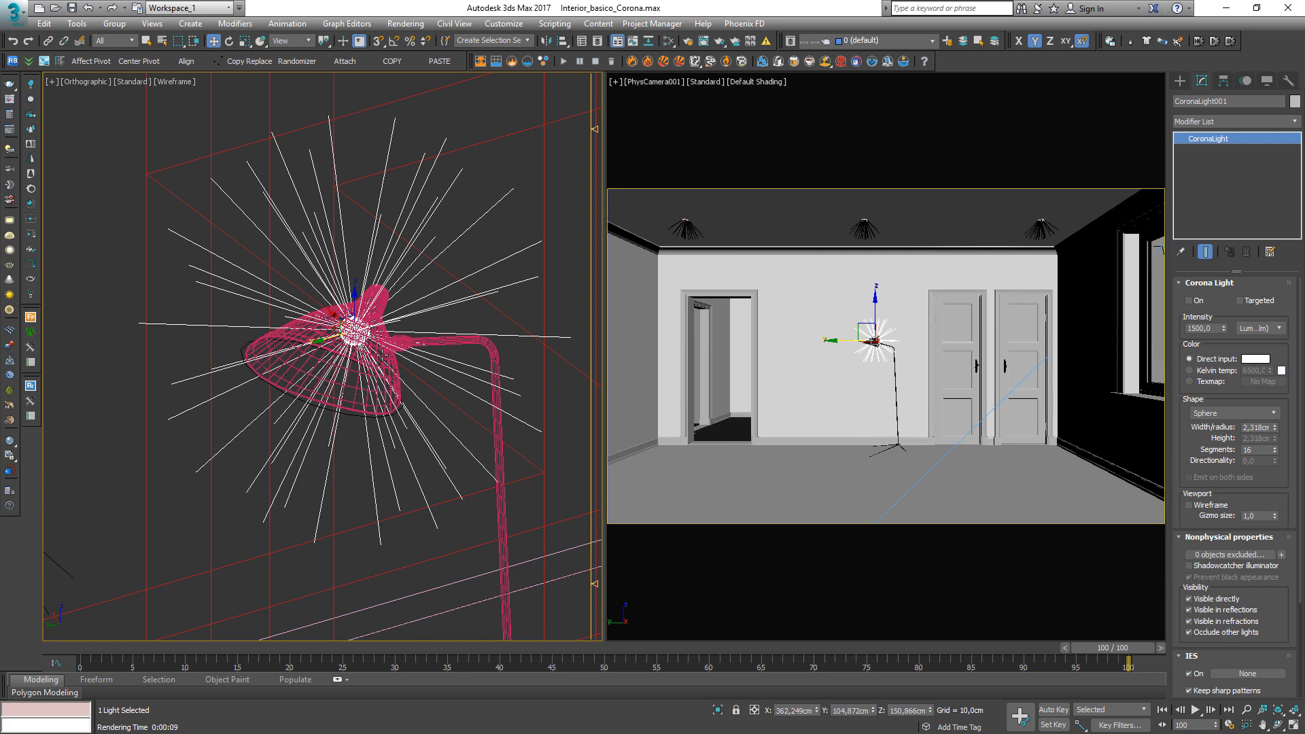
scroll(348, 385, up, 3)
scroll(353, 416, down, 2)
ctrl+click(369, 393)
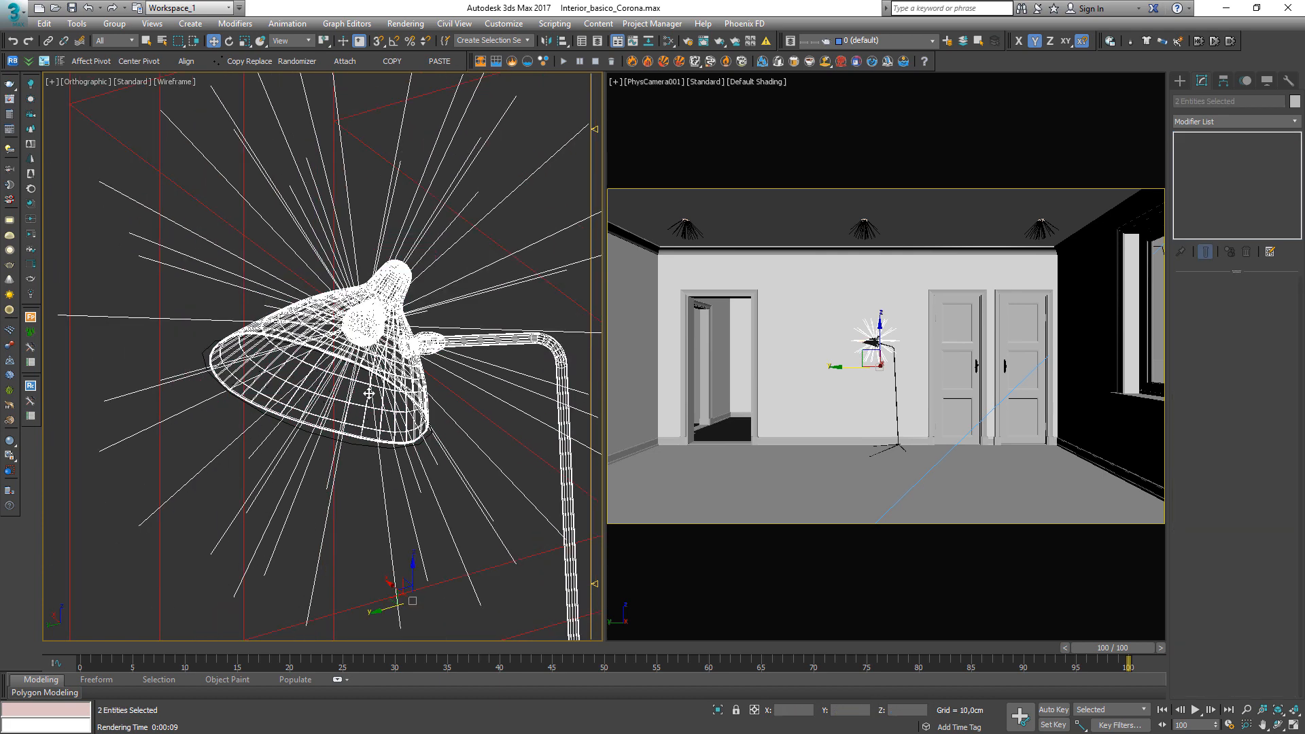
key(alt+q)
Show the isolated lamp shaded and examine how the spherical light sits inside its shade.
alt+middle_drag(393, 421, 456, 345)
key(F3)
scroll(310, 238, up, 5)
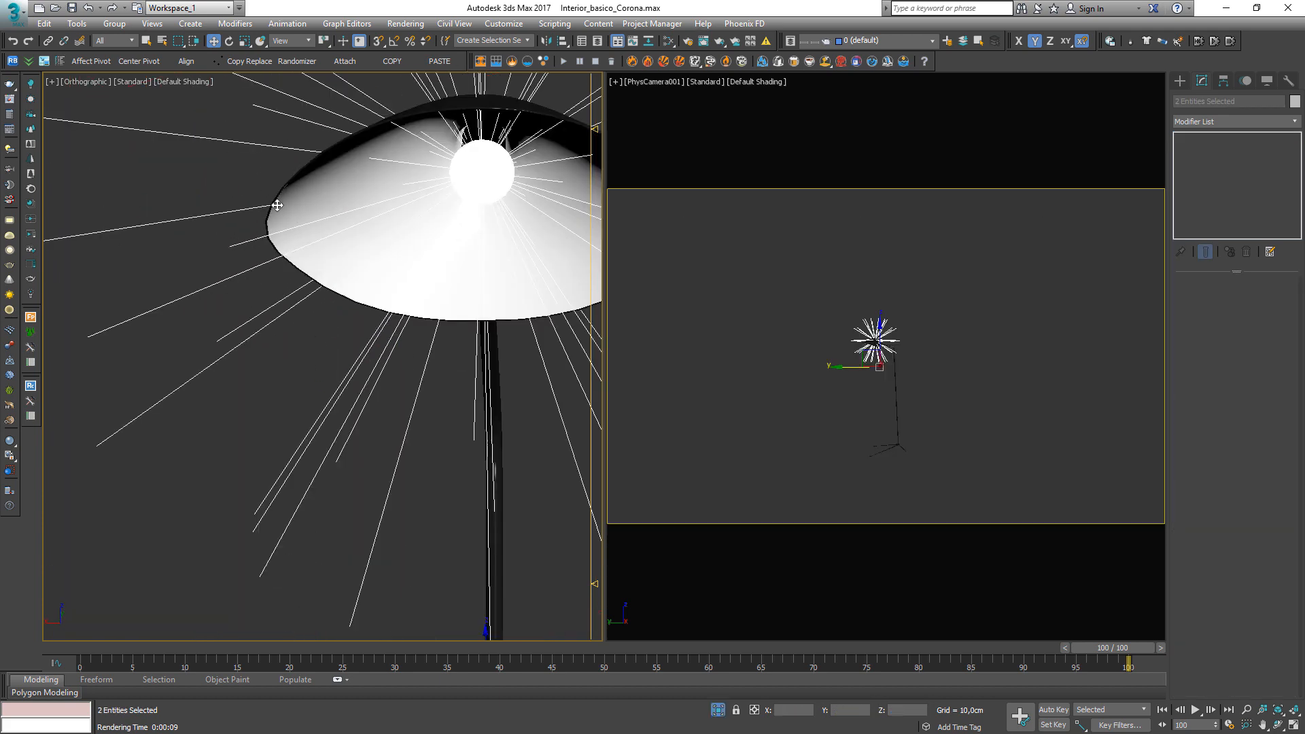
scroll(315, 336, down, 4)
mouse_move(315, 335)
alt+middle_down()
mouse_move(343, 472)
mouse_move(313, 355)
alt+middle_up()
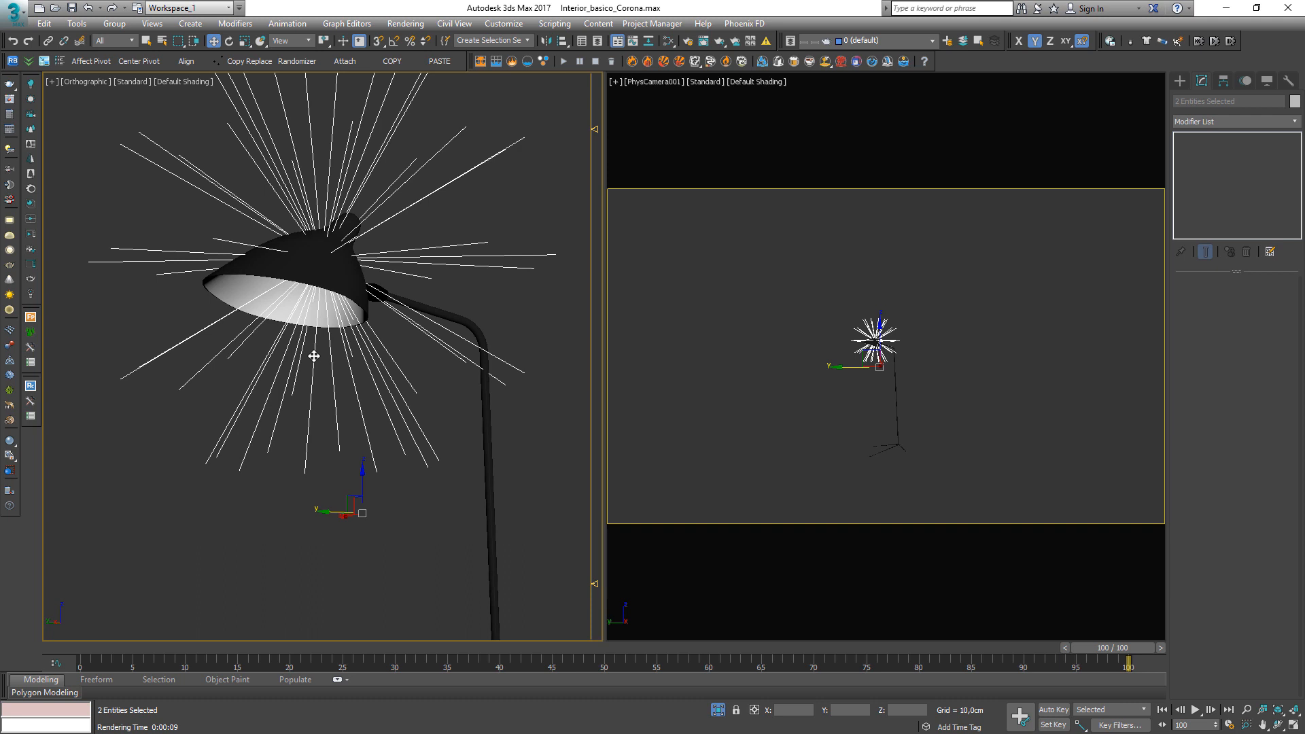
scroll(292, 306, down, 3)
alt+middle_drag(293, 306, 394, 288)
scroll(395, 288, up, 5)
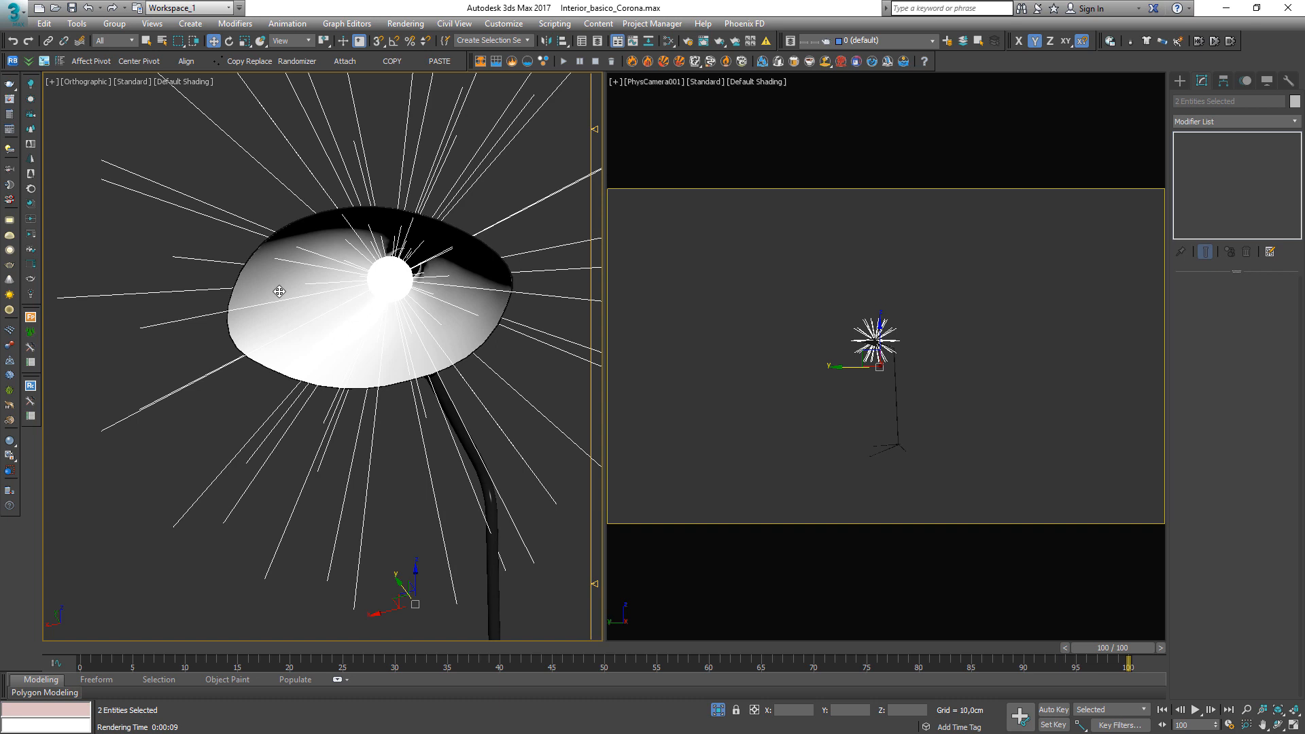
Turn on the CoronaLight inside the floor lamp and exit isolation mode.
click(1180, 81)
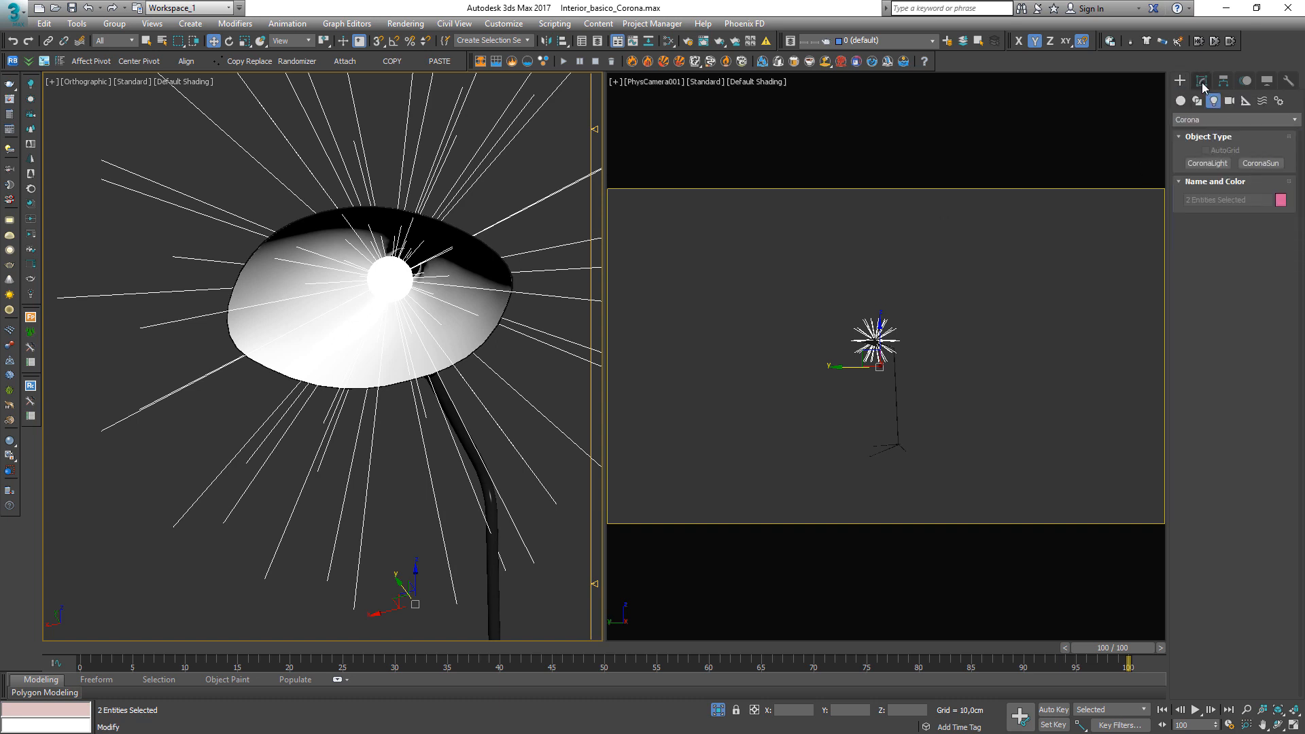
click(1202, 81)
click(550, 241)
click(505, 220)
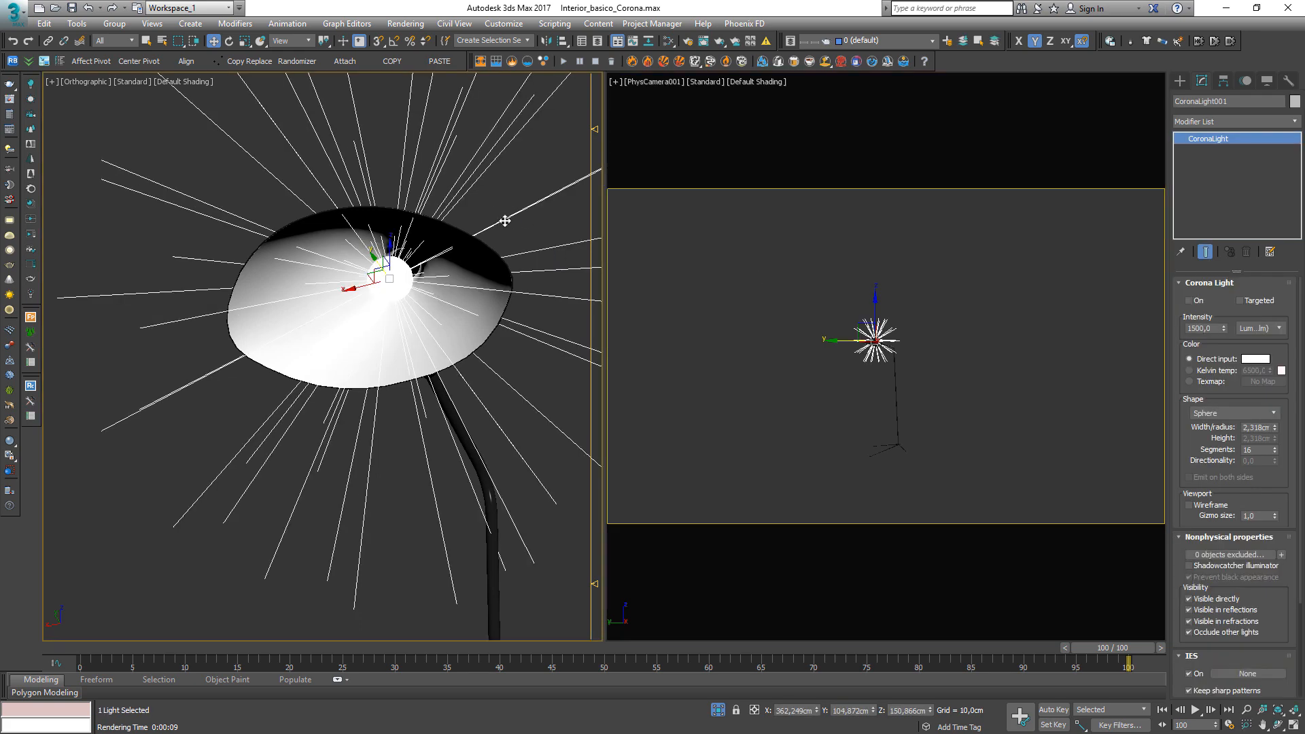
click(1116, 279)
click(718, 709)
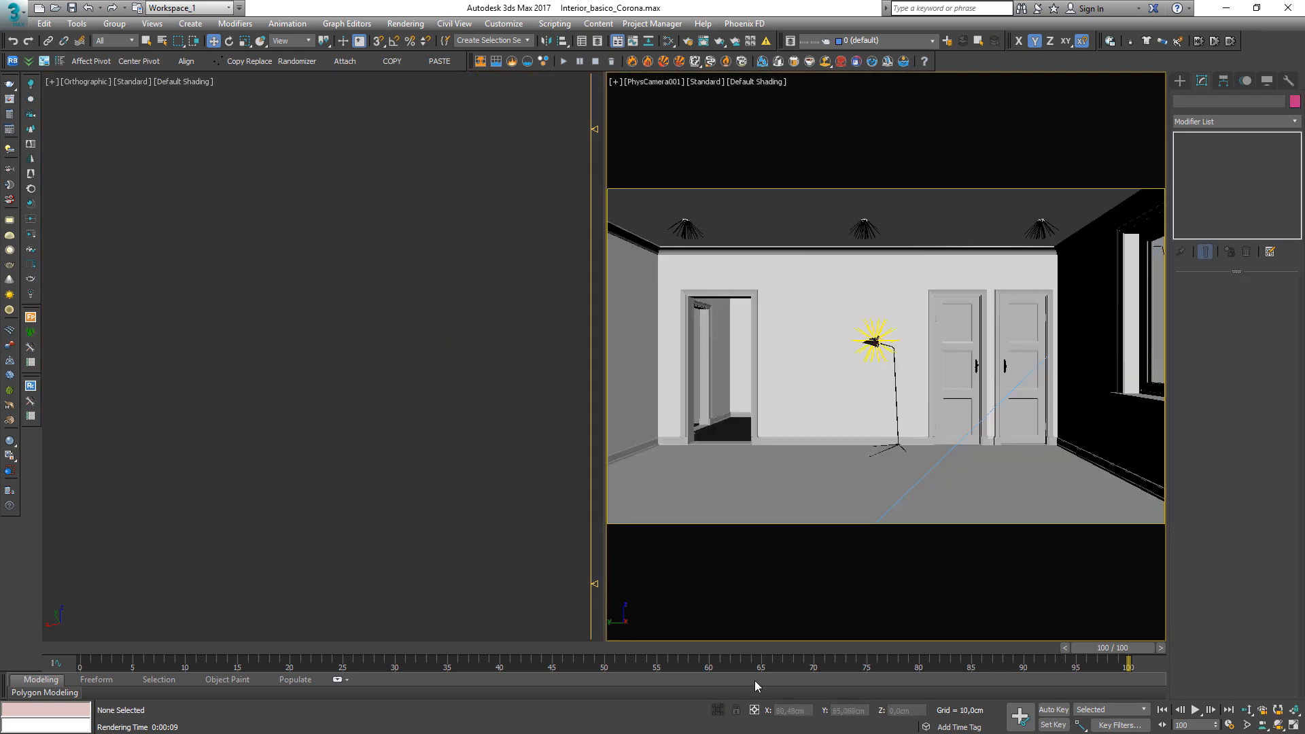
Start an interactive Corona render of the camera view and inspect the floor lamp's light on the wall up close.
click(904, 307)
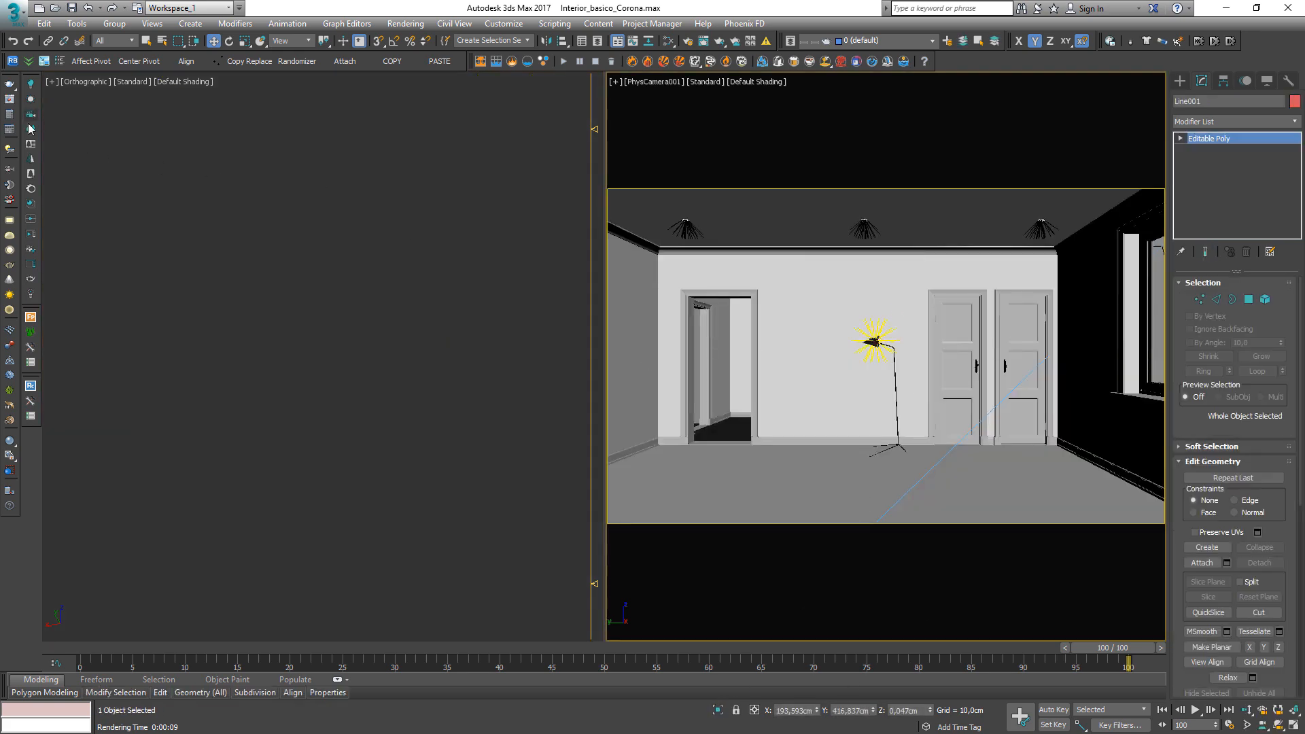
click(31, 233)
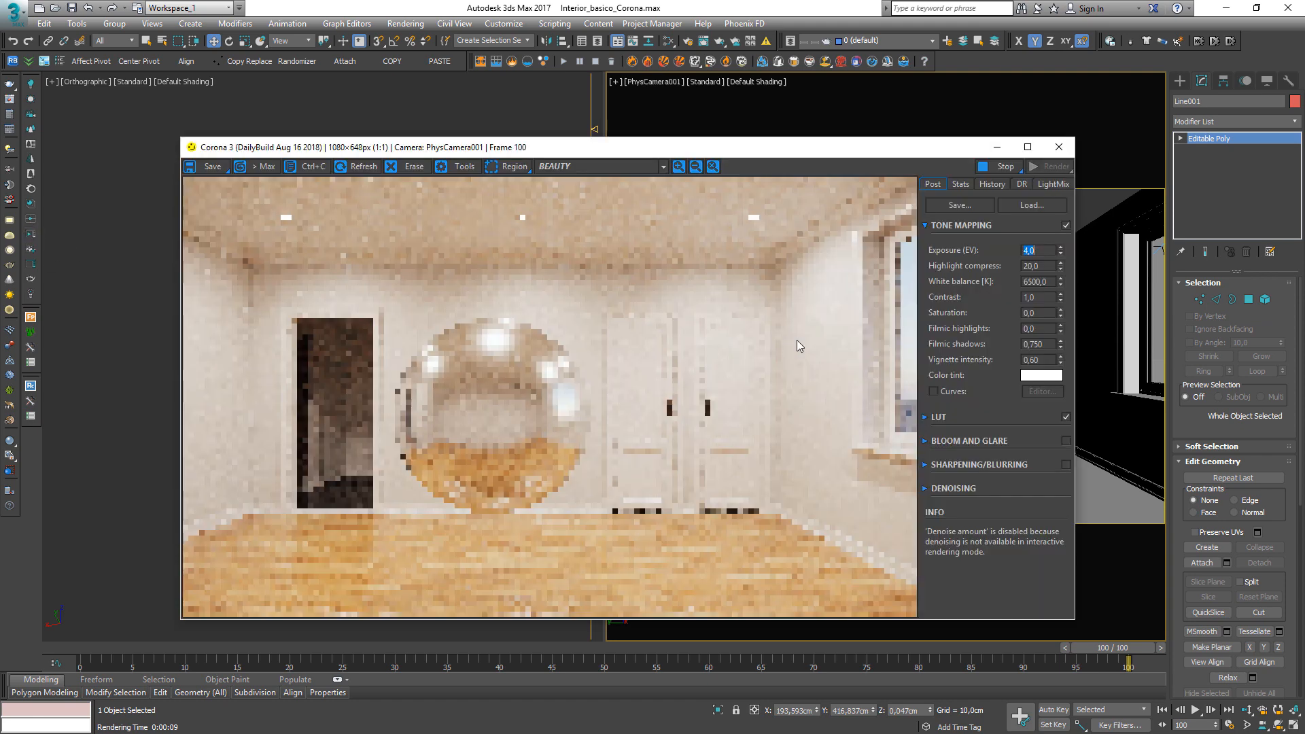
drag(634, 155, 739, 88)
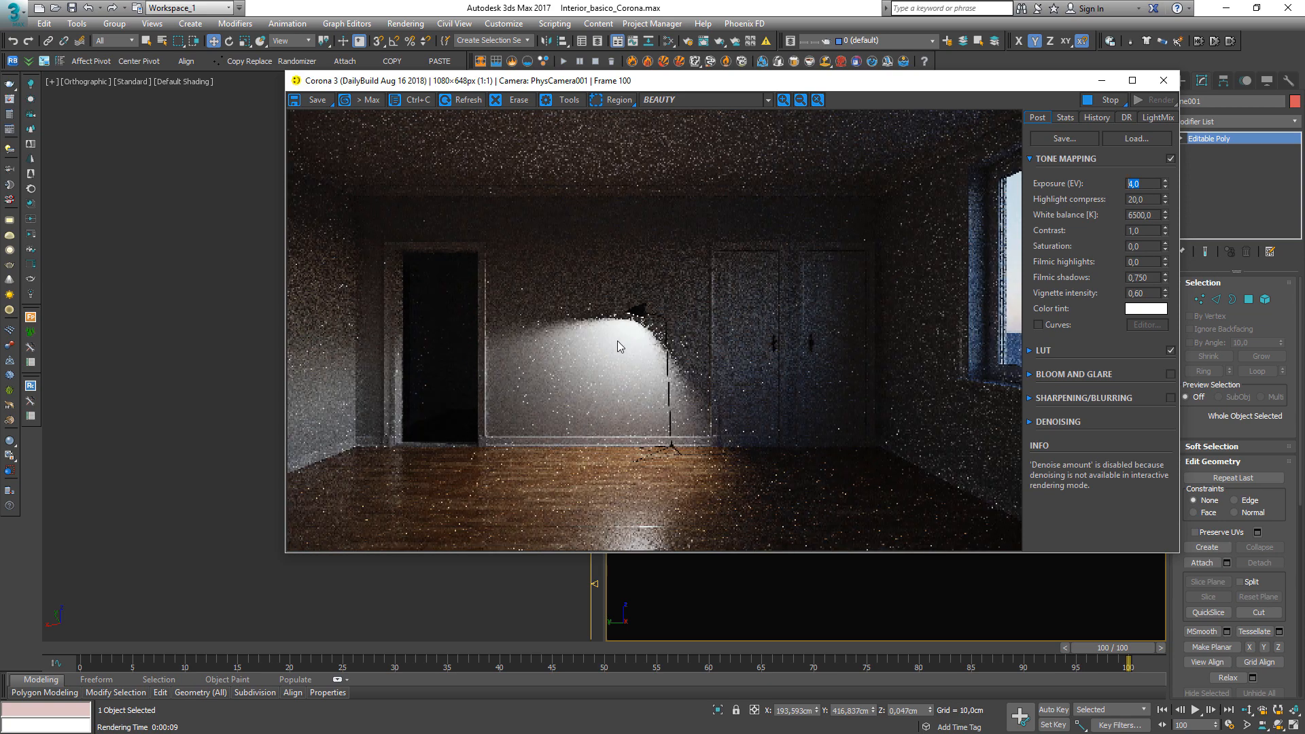
scroll(621, 336, up, 1)
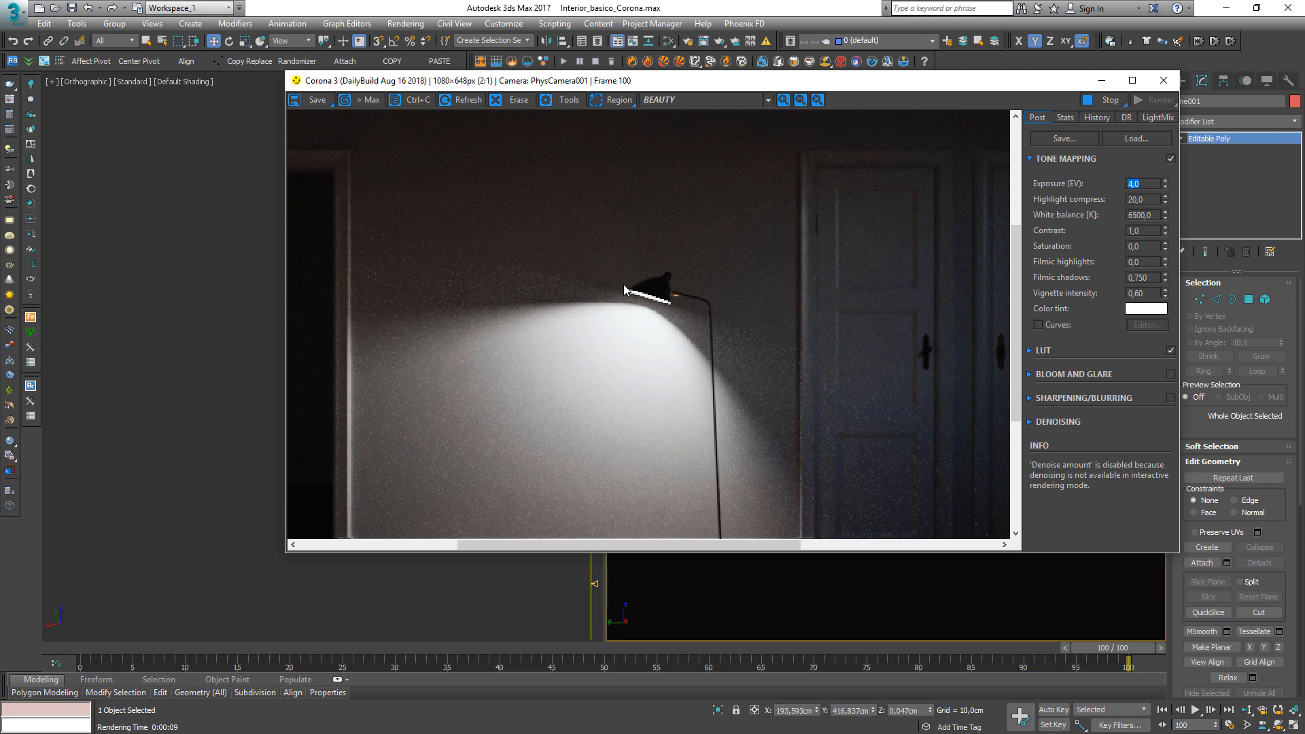
middle_drag(489, 316, 622, 316)
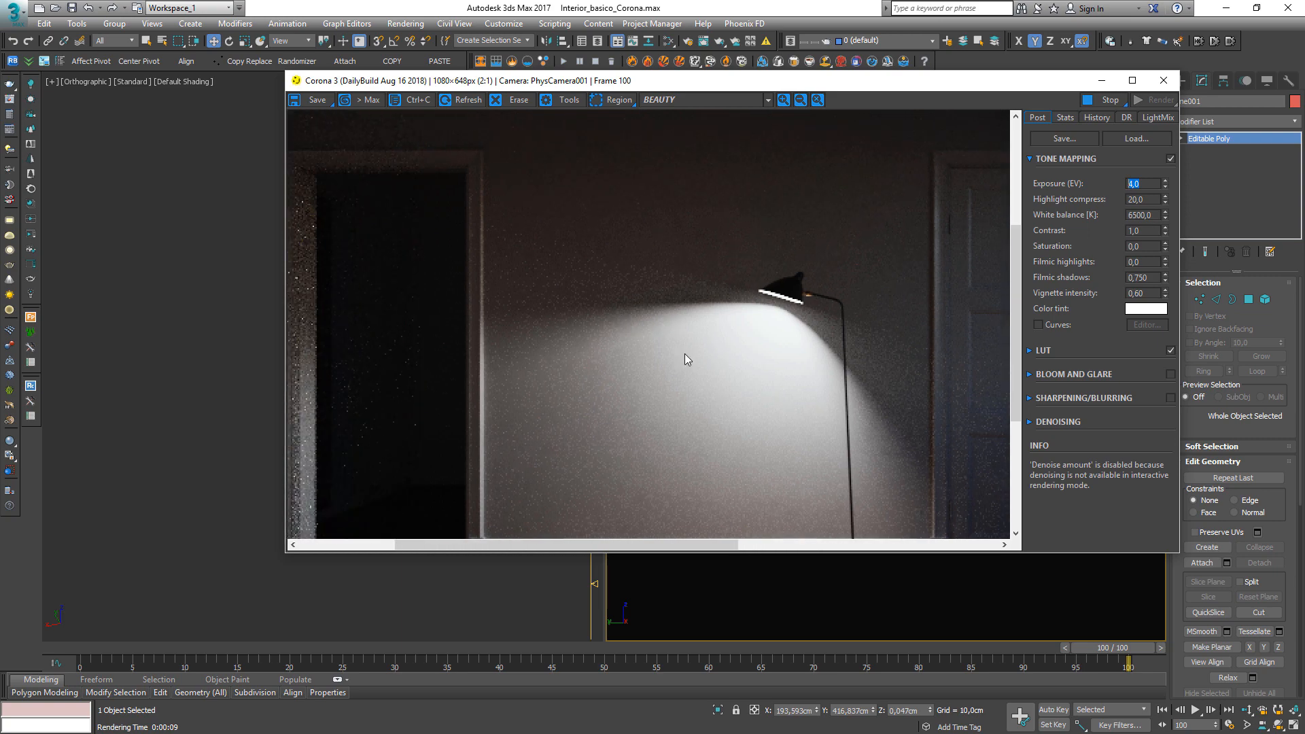
Raise the render exposure to 5 and finally to 6 EV, and inspect the floor lamp's light on the wall.
middle_drag(755, 354, 671, 361)
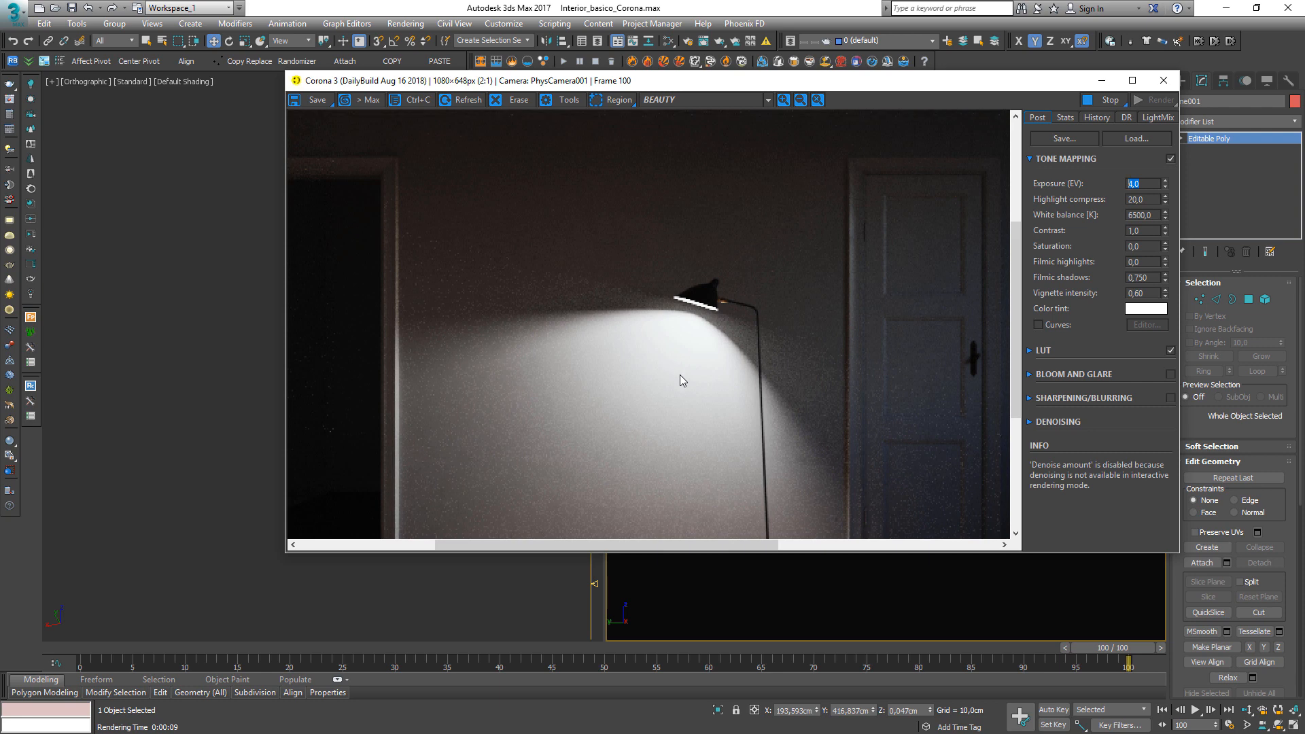
middle_drag(722, 406, 701, 366)
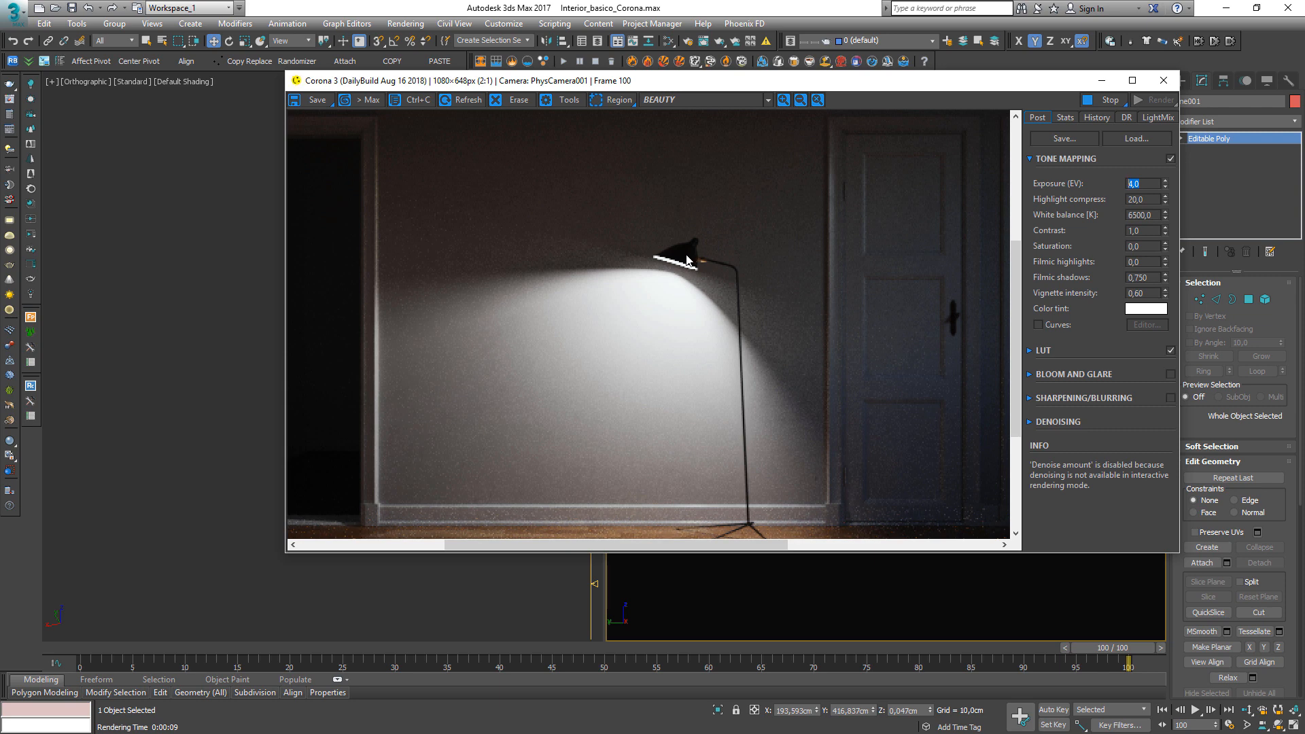
scroll(686, 257, down, 1)
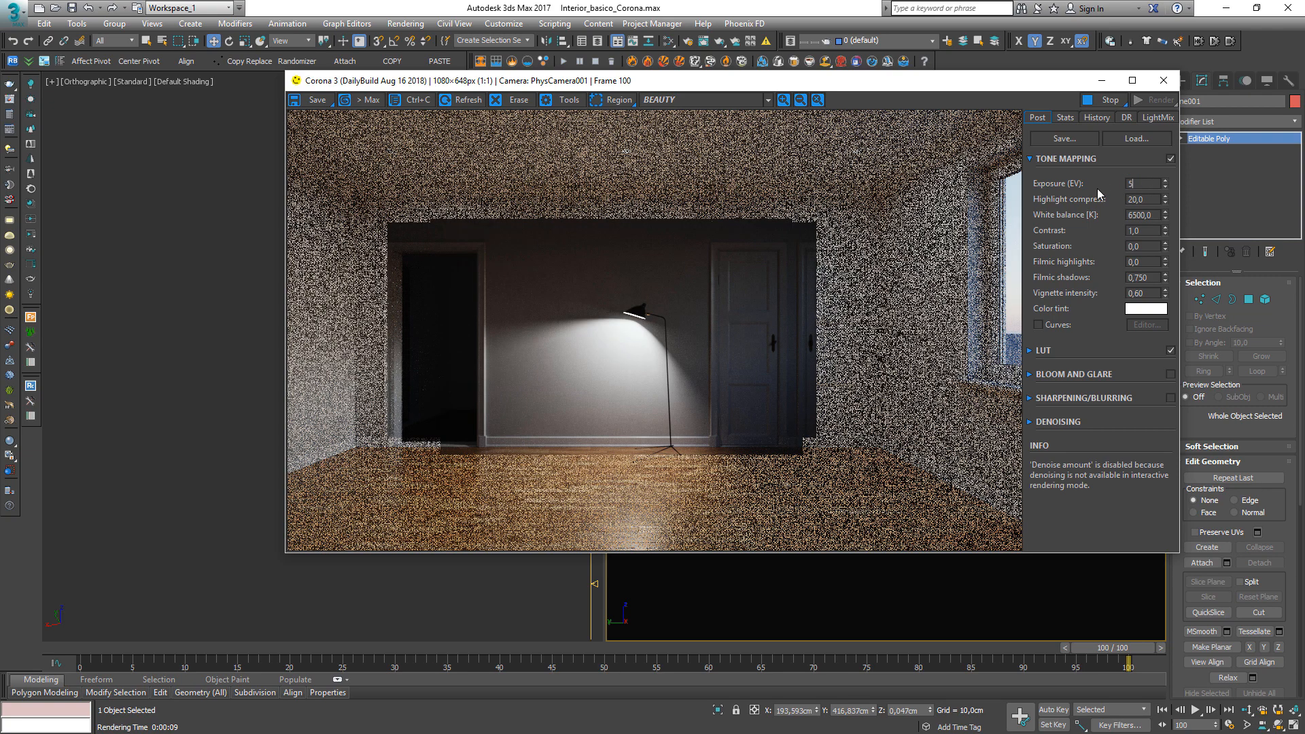
key(Return)
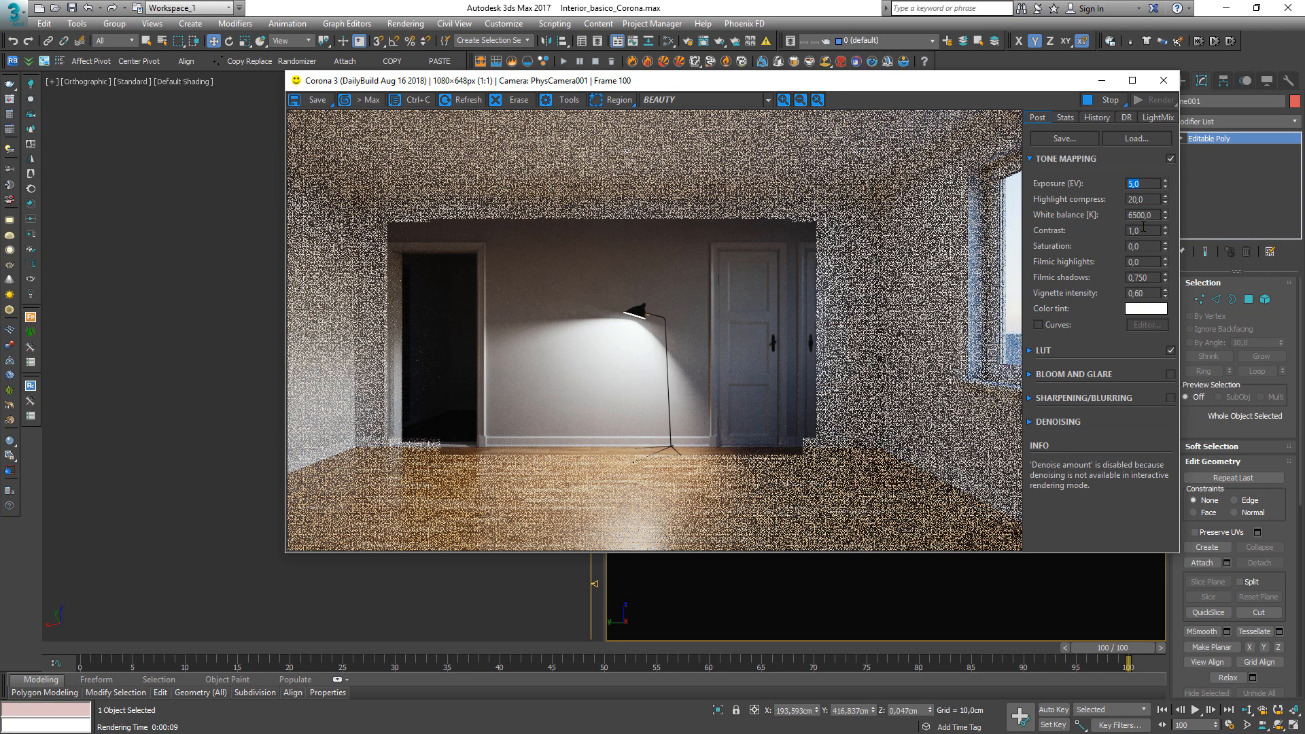
text(6)
key(Return)
scroll(639, 320, up, 1)
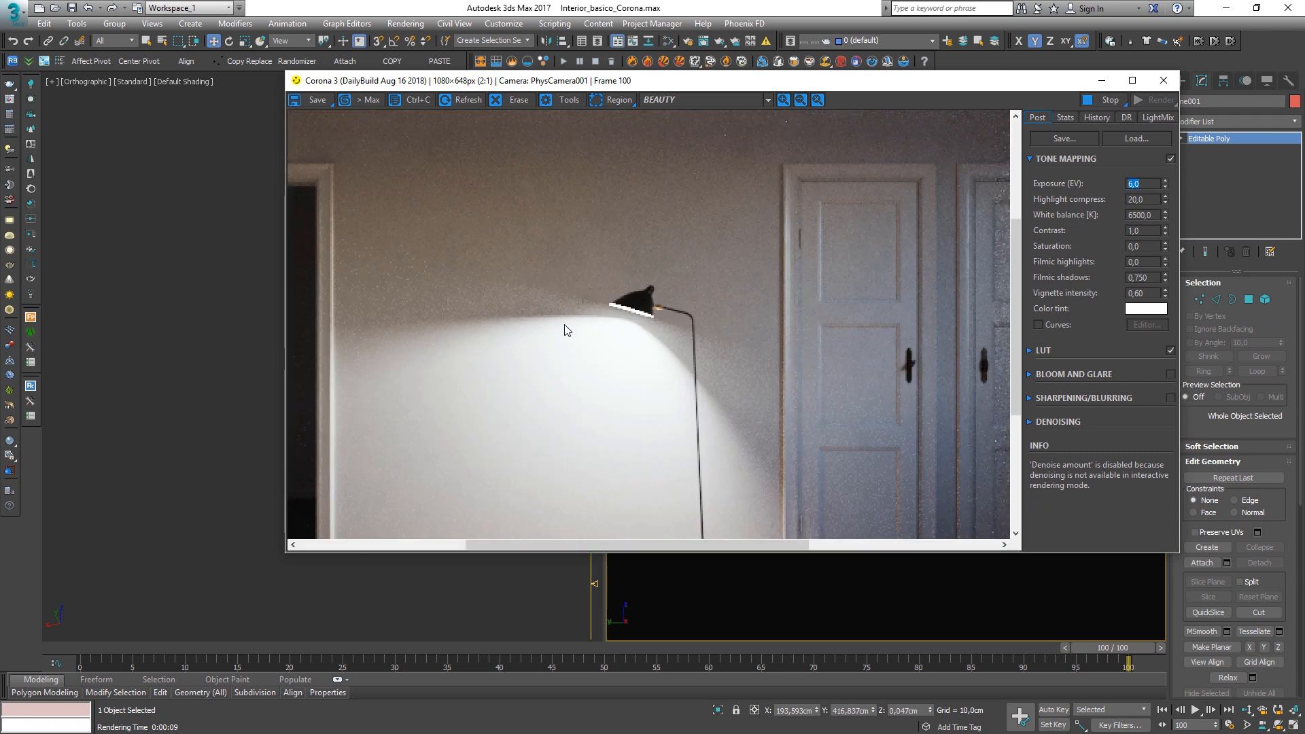
scroll(569, 336, down, 1)
scroll(571, 326, up, 1)
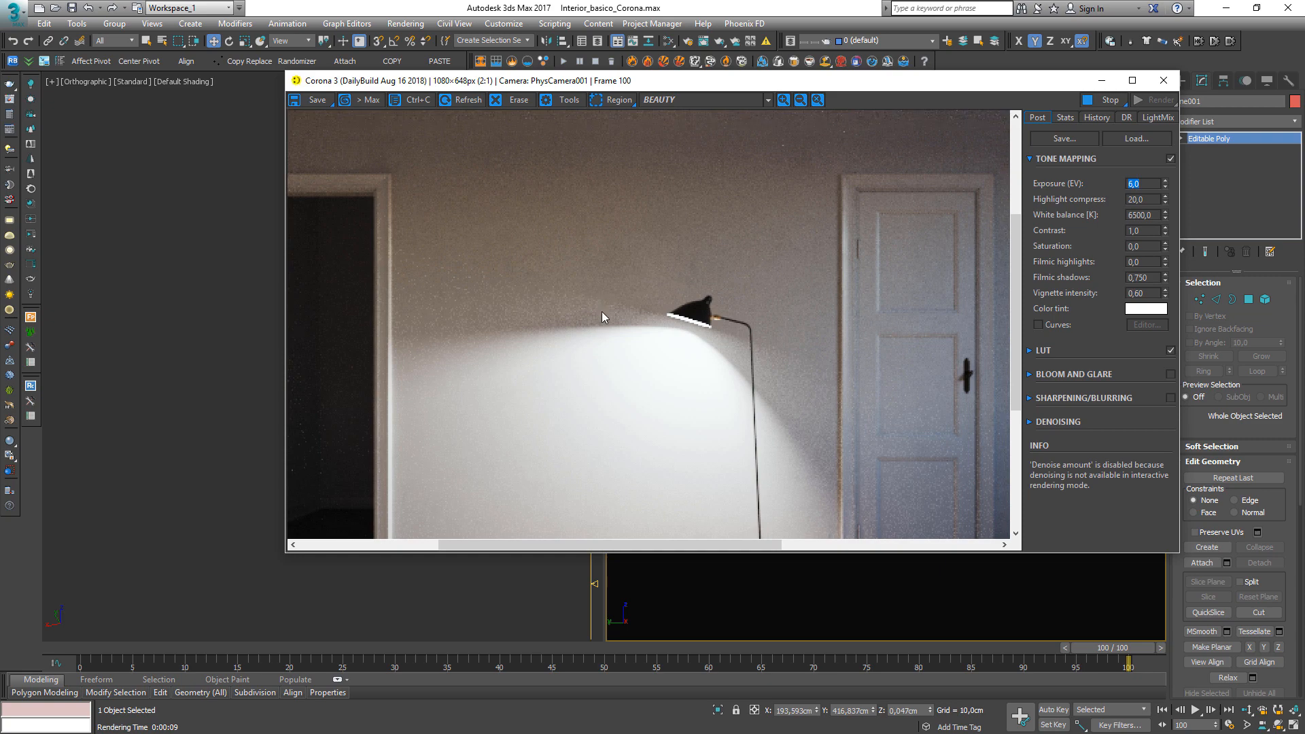
scroll(602, 311, up, 1)
scroll(678, 326, down, 1)
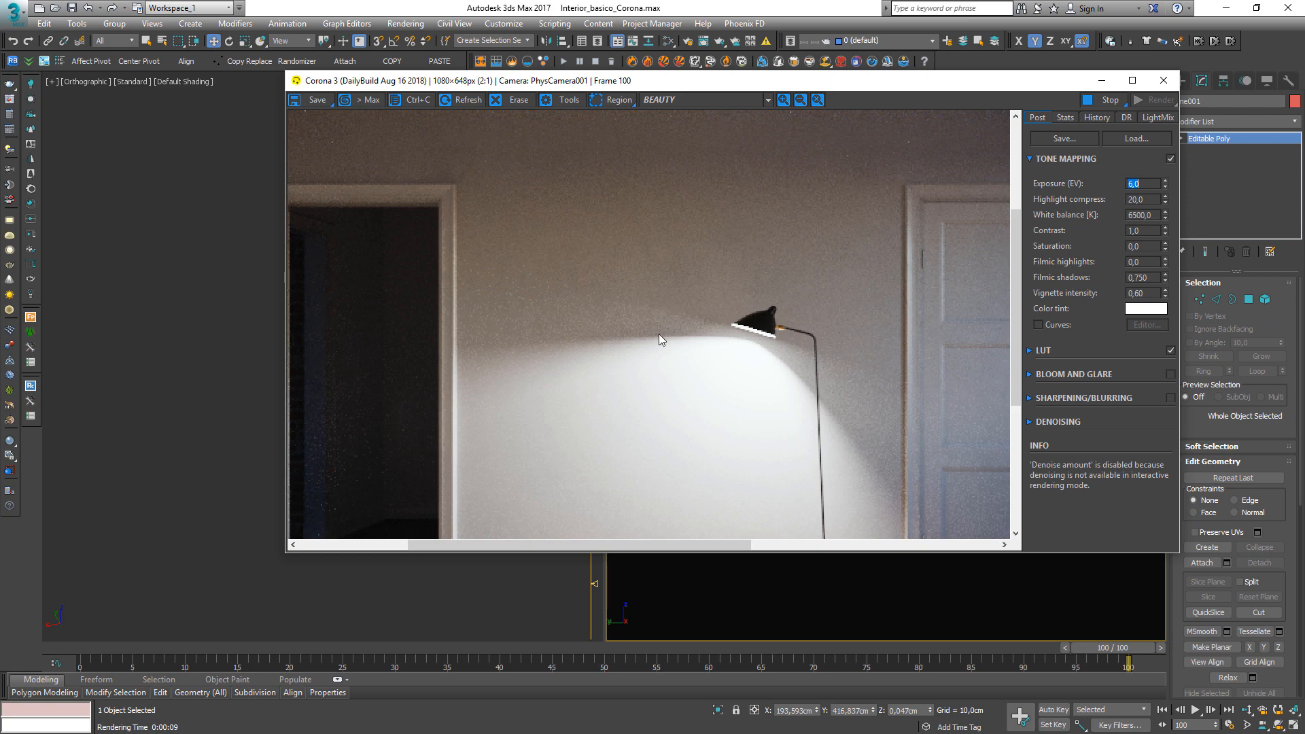
scroll(660, 311, down, 1)
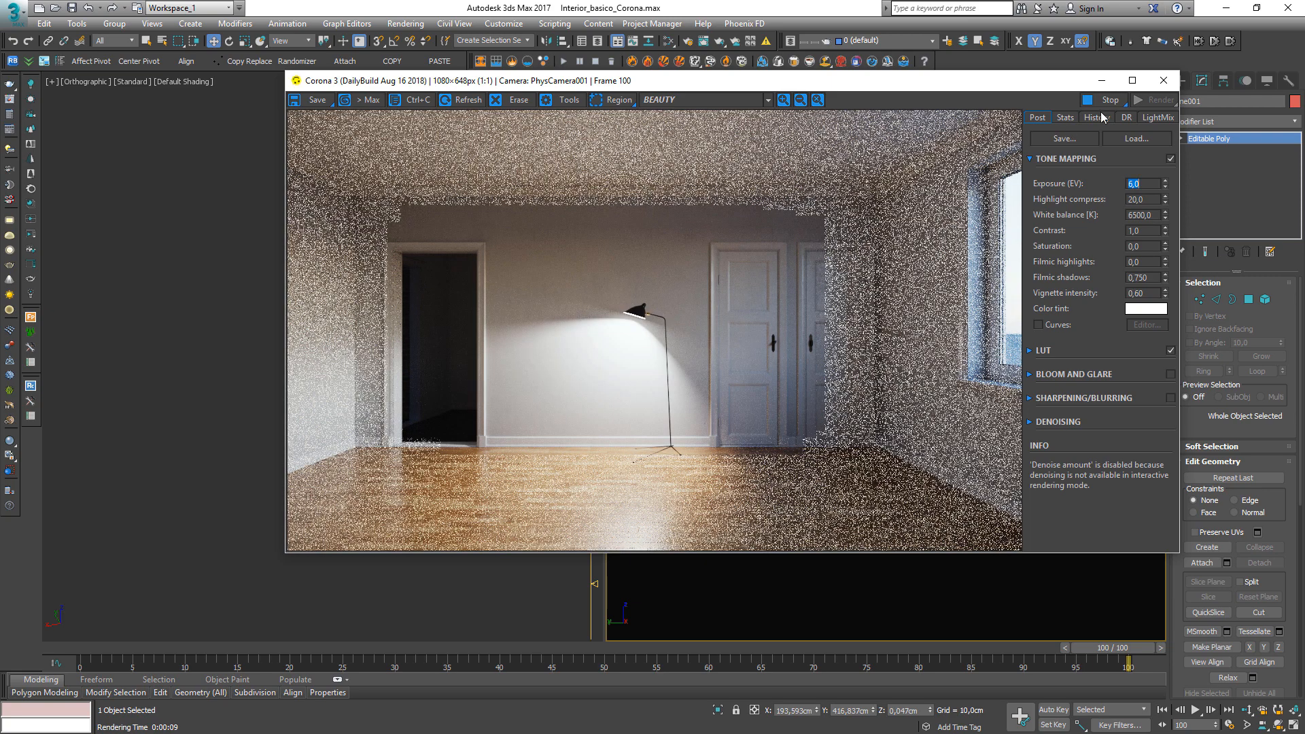
Move the render window aside and select the floor lamp in a close orthographic view of its shade.
drag(702, 81, 965, 117)
key(t)
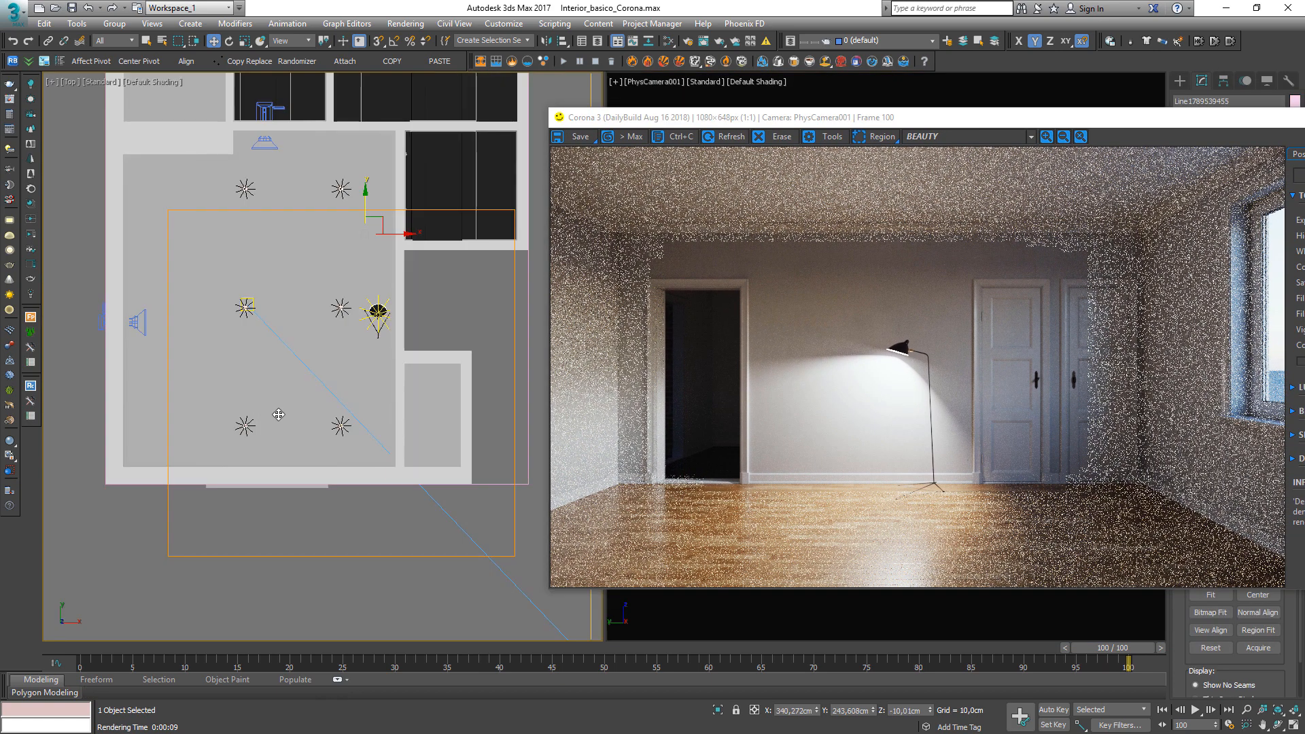
scroll(367, 461, up, 8)
alt+middle_drag(367, 461, 431, 382)
scroll(431, 382, down, 7)
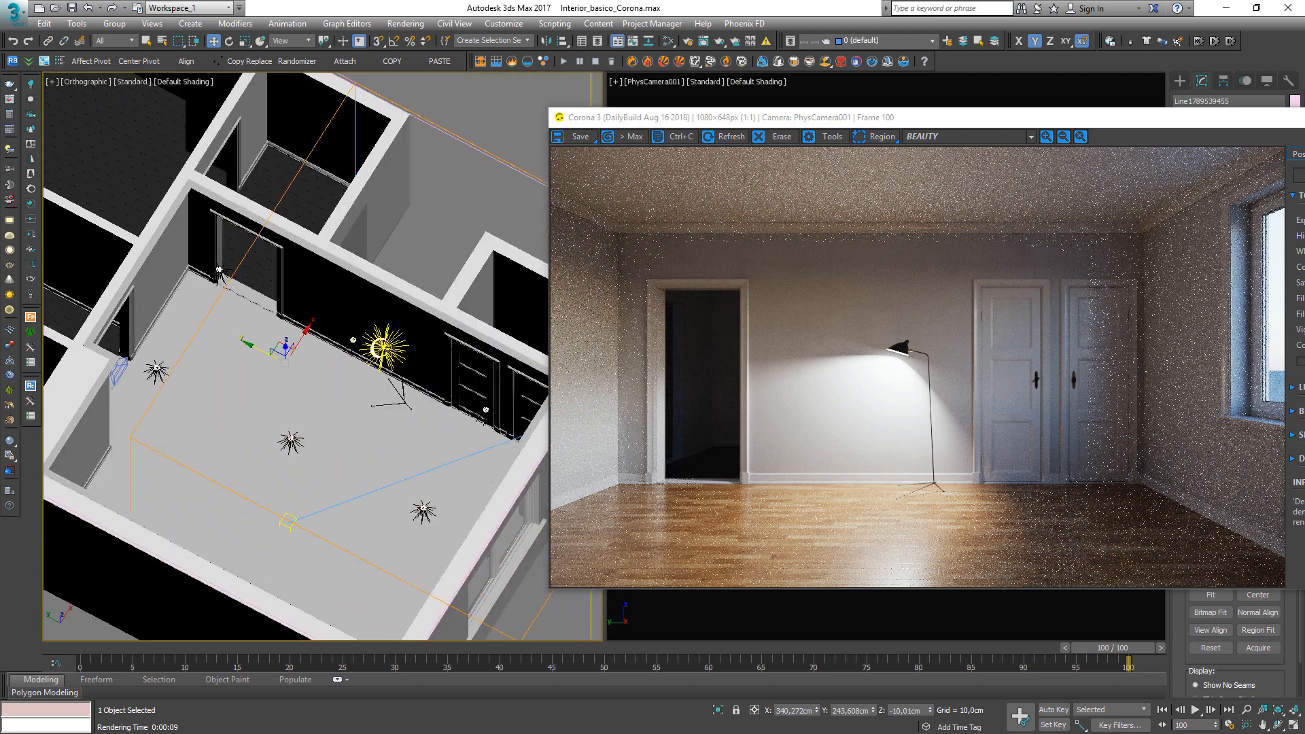
scroll(384, 346, up, 10)
click(336, 286)
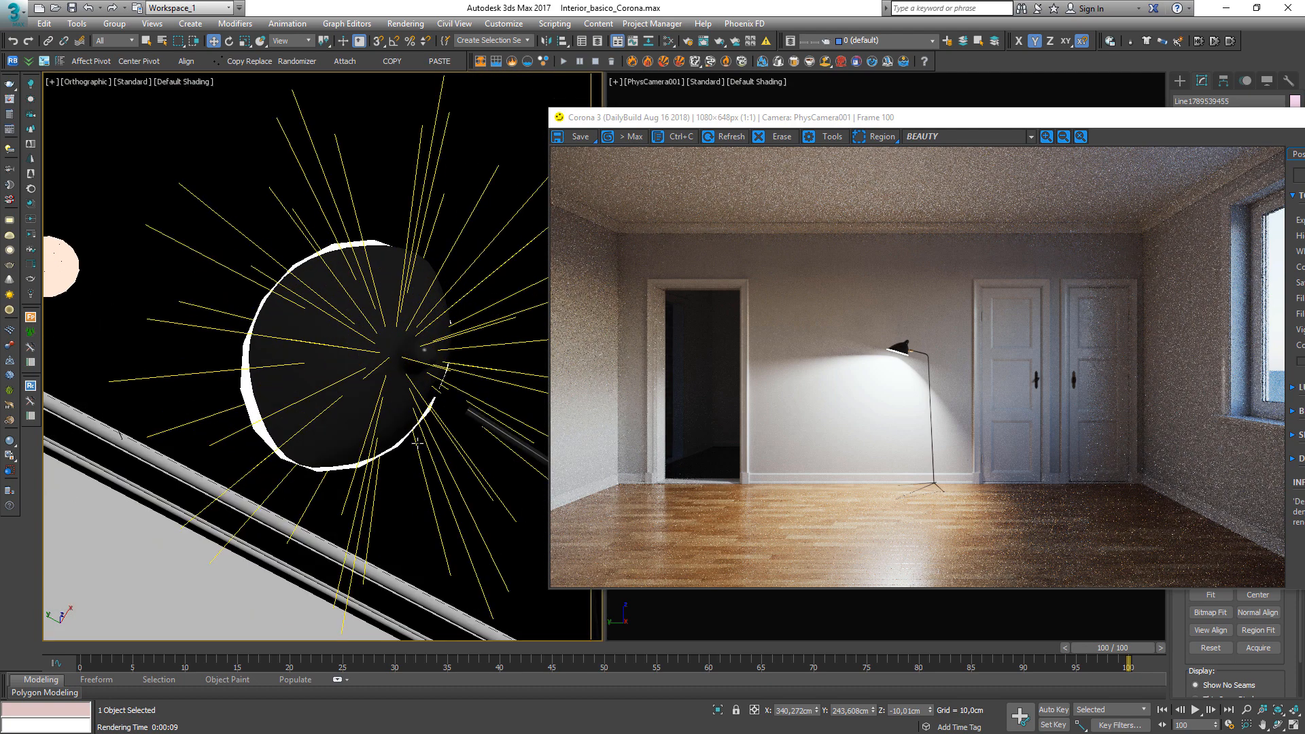
scroll(432, 450, down, 8)
middle_drag(433, 451, 271, 432)
Pick the floor lamp's material from the scene into the Slate Material Editor and place its node tree clear of the other materials.
key(m)
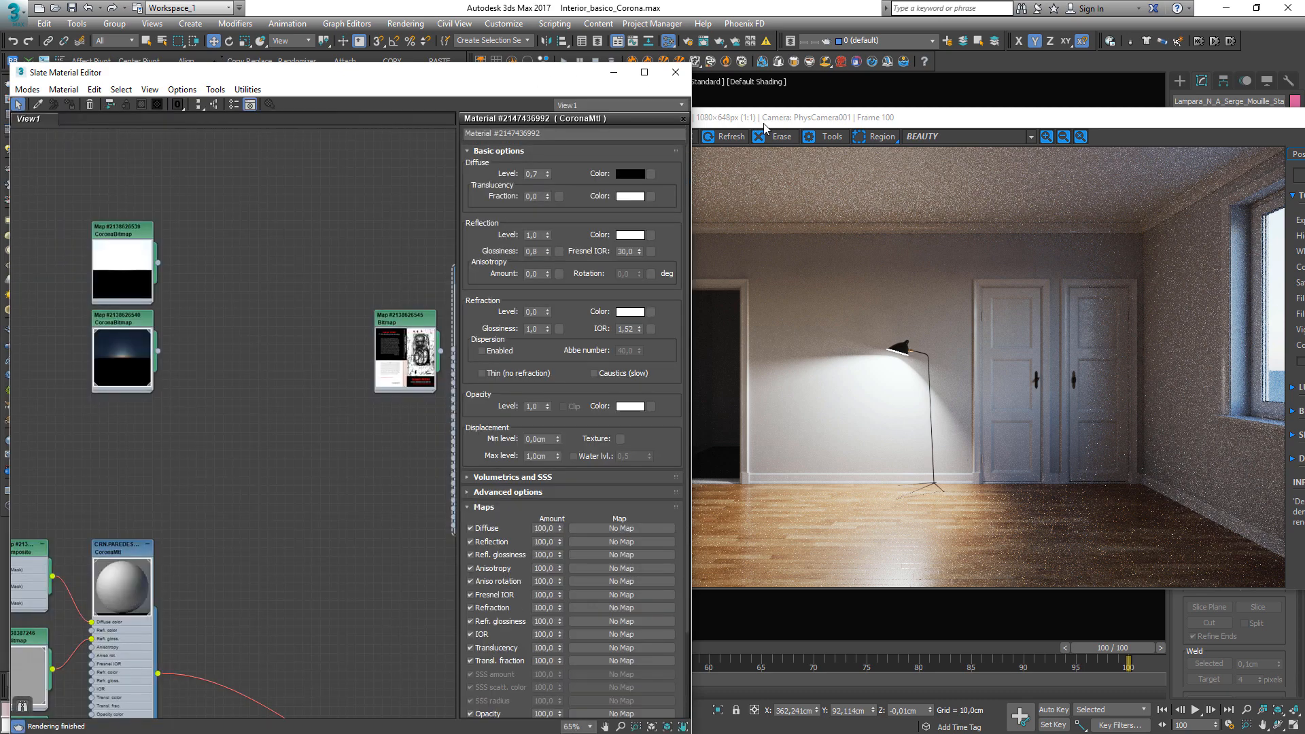
middle_drag(187, 530, 238, 327)
scroll(239, 328, down, 7)
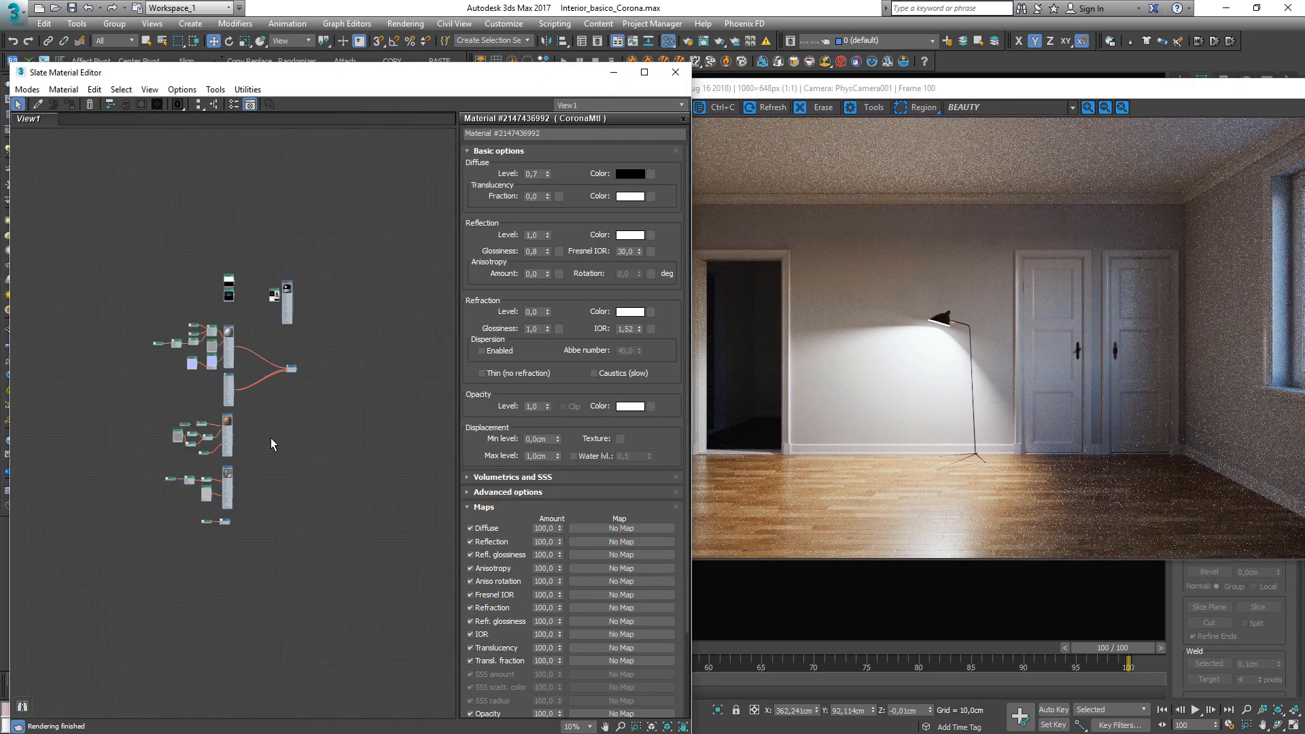
scroll(269, 436, up, 3)
drag(428, 75, 951, 85)
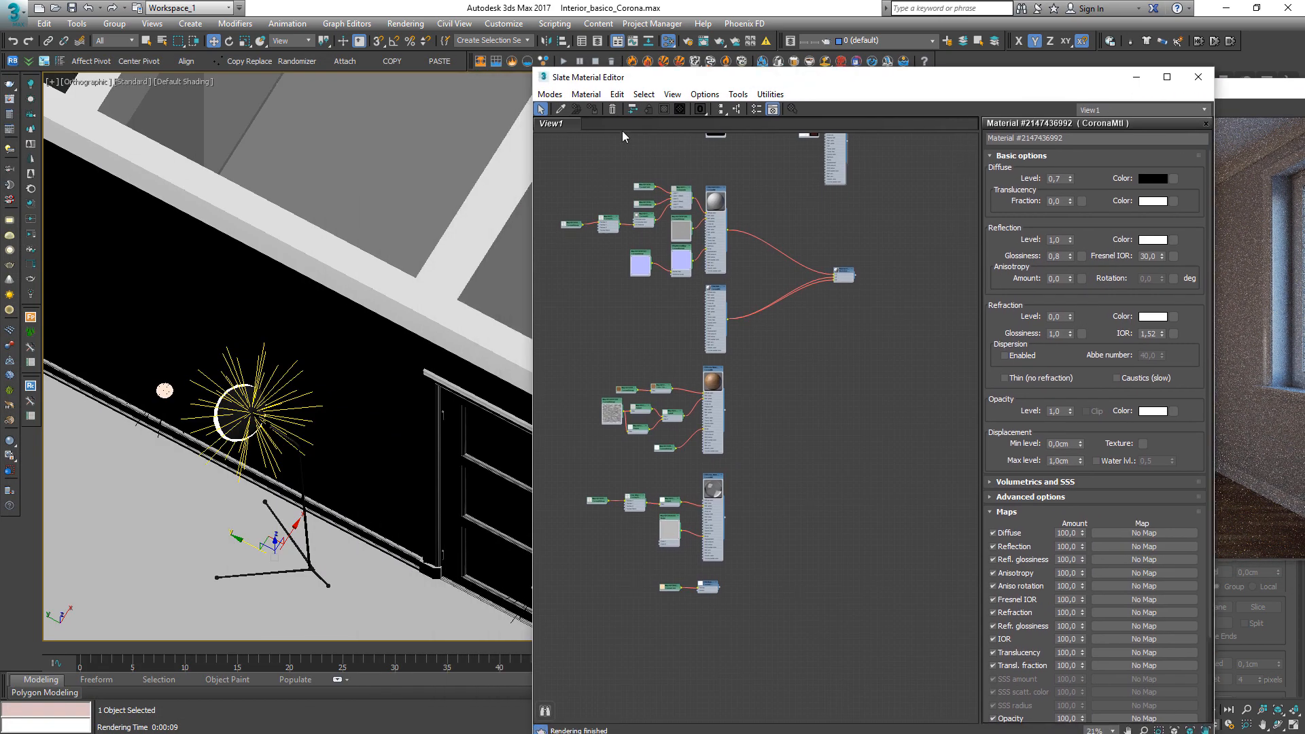
click(560, 108)
scroll(221, 416, up, 6)
click(262, 422)
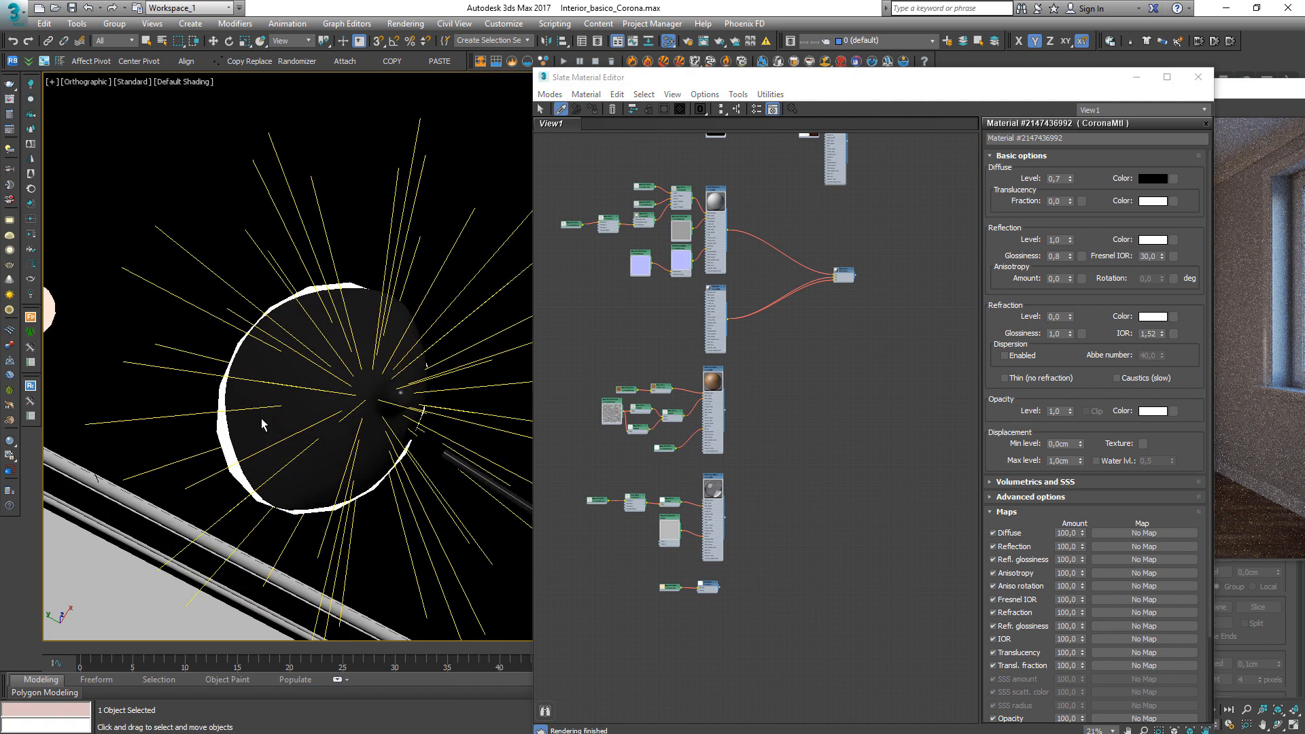
scroll(775, 394, down, 5)
drag(772, 402, 860, 446)
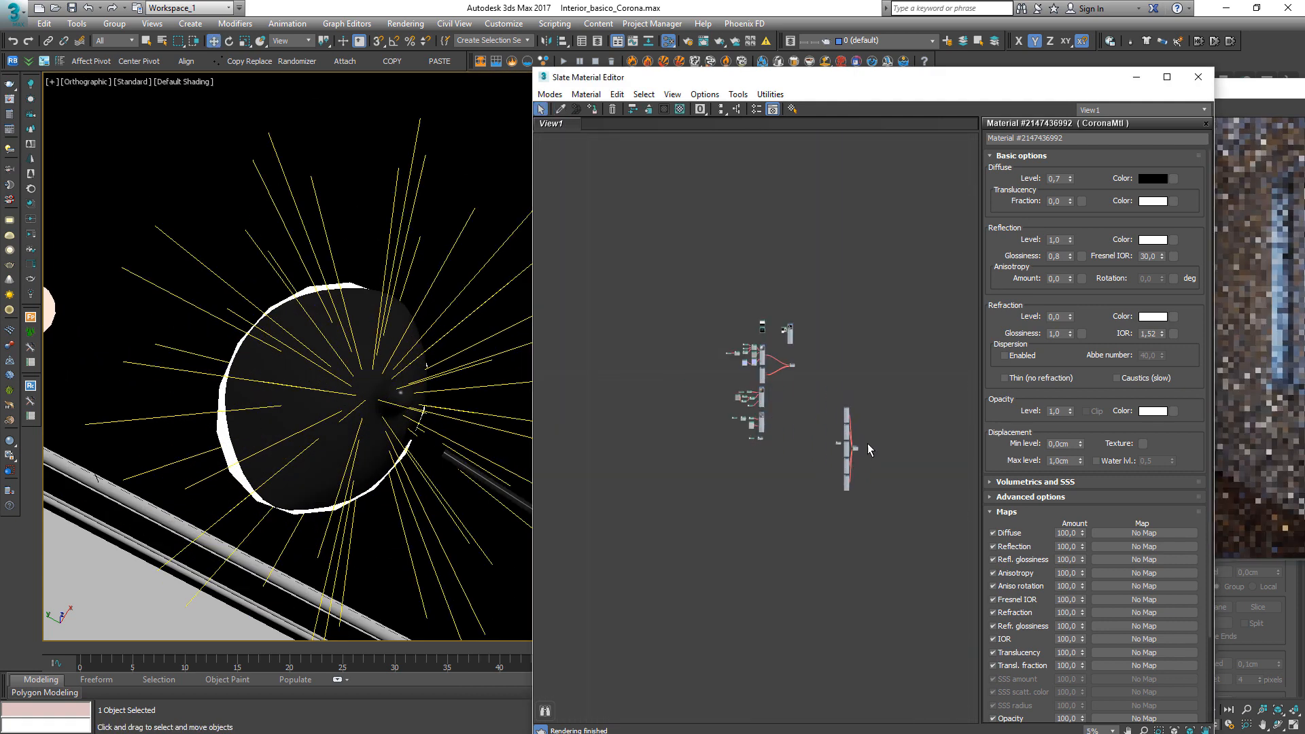
Move the lamp's combined material node away from its sub-materials to make room between them.
scroll(850, 449, up, 6)
middle_drag(779, 424, 503, 430)
scroll(653, 408, down, 2)
drag(689, 405, 985, 410)
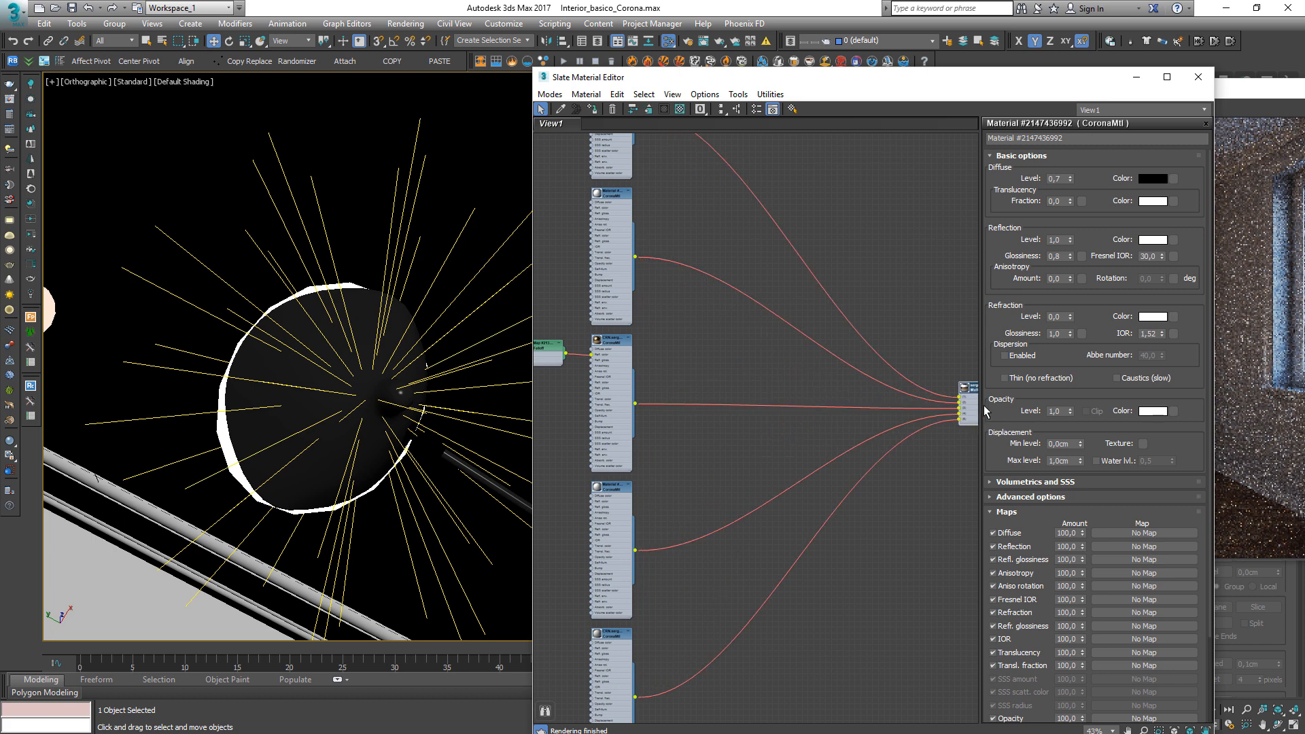
scroll(663, 269, down, 1)
middle_drag(742, 322, 778, 413)
scroll(677, 316, up, 3)
Open the lamp's white CoronaMtl sub-material, set its node apart from the others and check its diffuse colour.
double_click(643, 279)
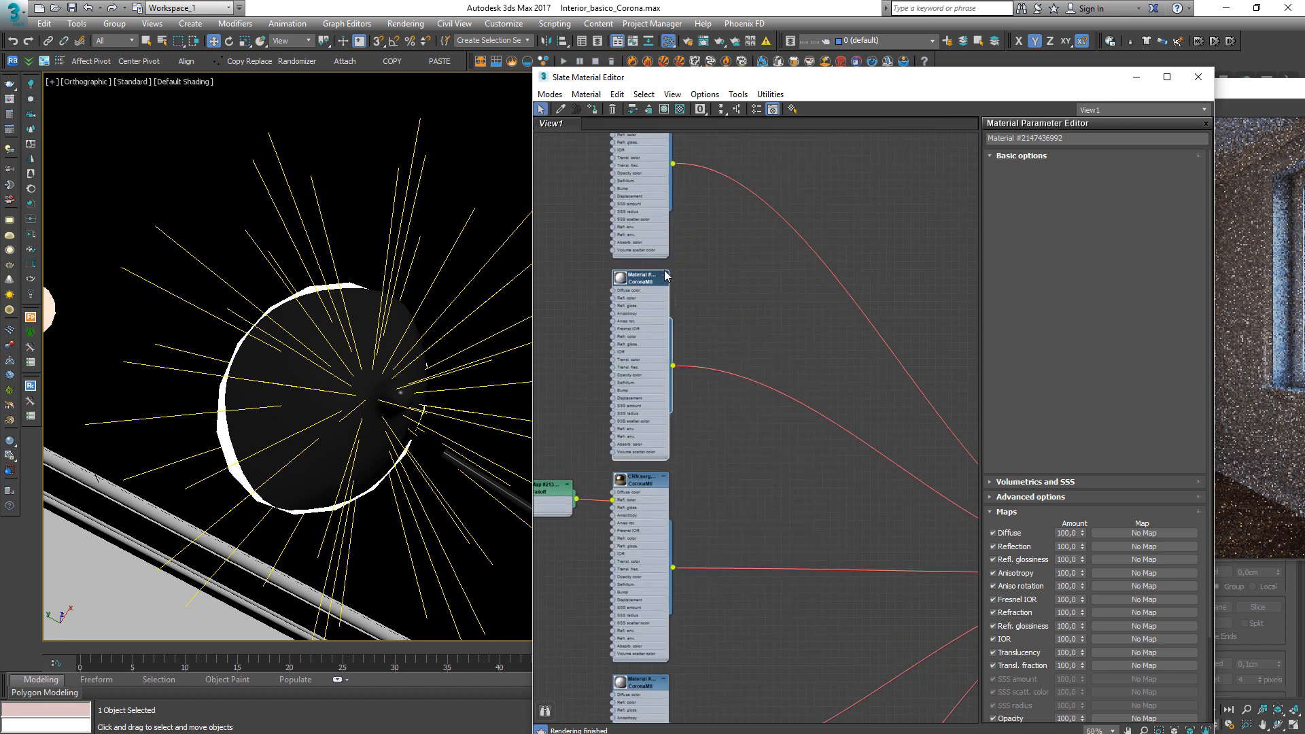
middle_drag(663, 270, 681, 487)
drag(664, 292, 655, 212)
drag(660, 518, 579, 454)
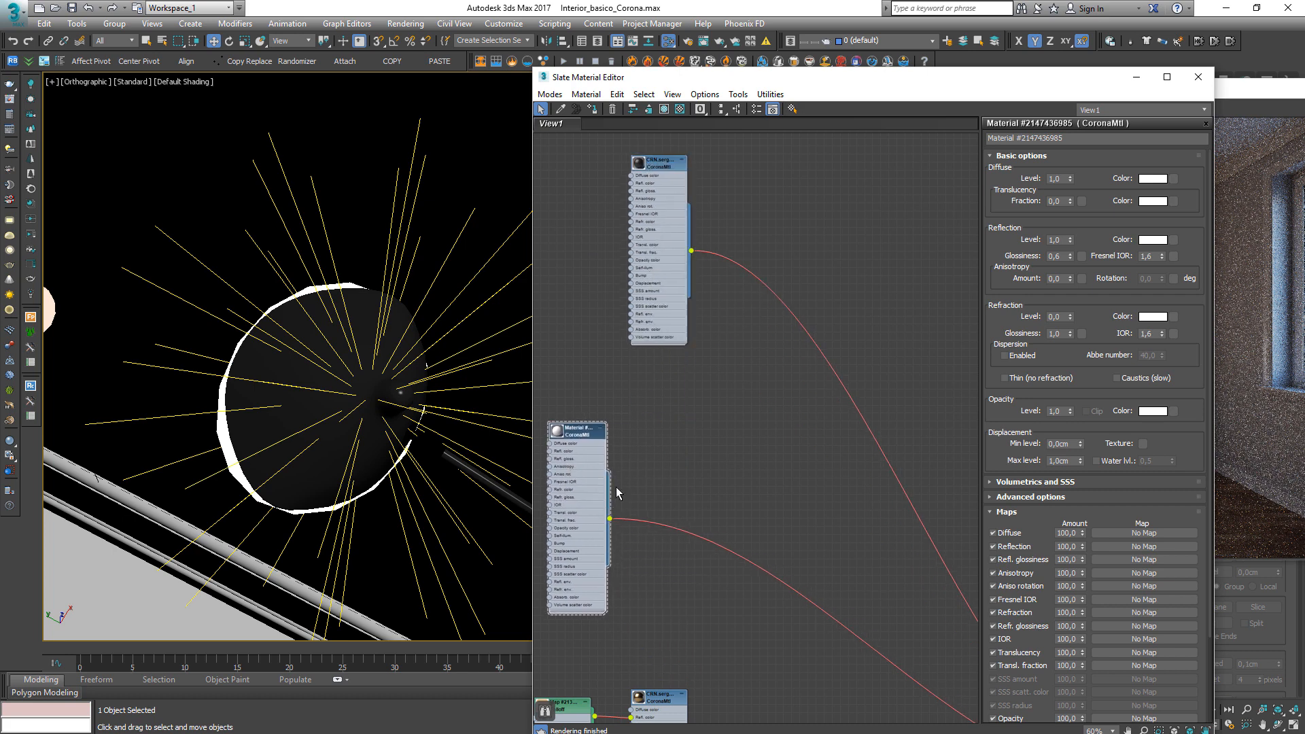
middle_drag(617, 492, 682, 414)
drag(643, 362, 613, 353)
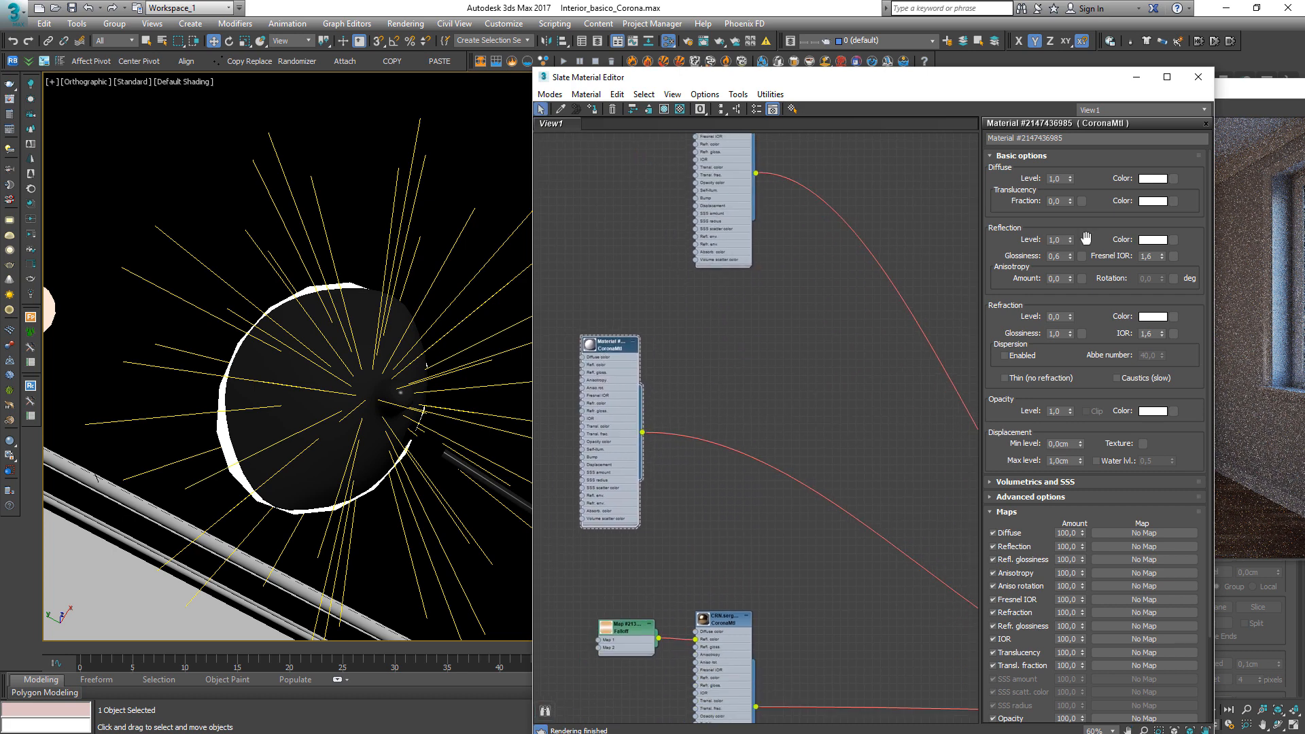
click(1153, 179)
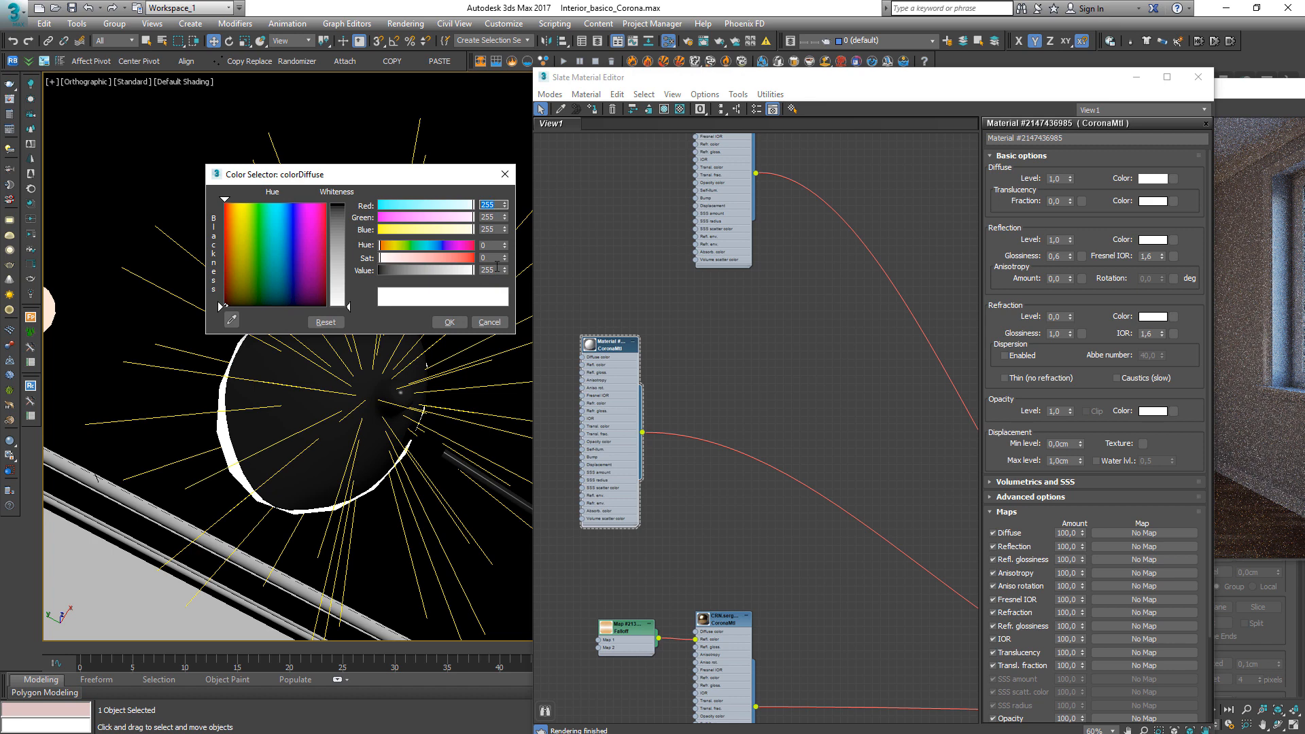
click(449, 322)
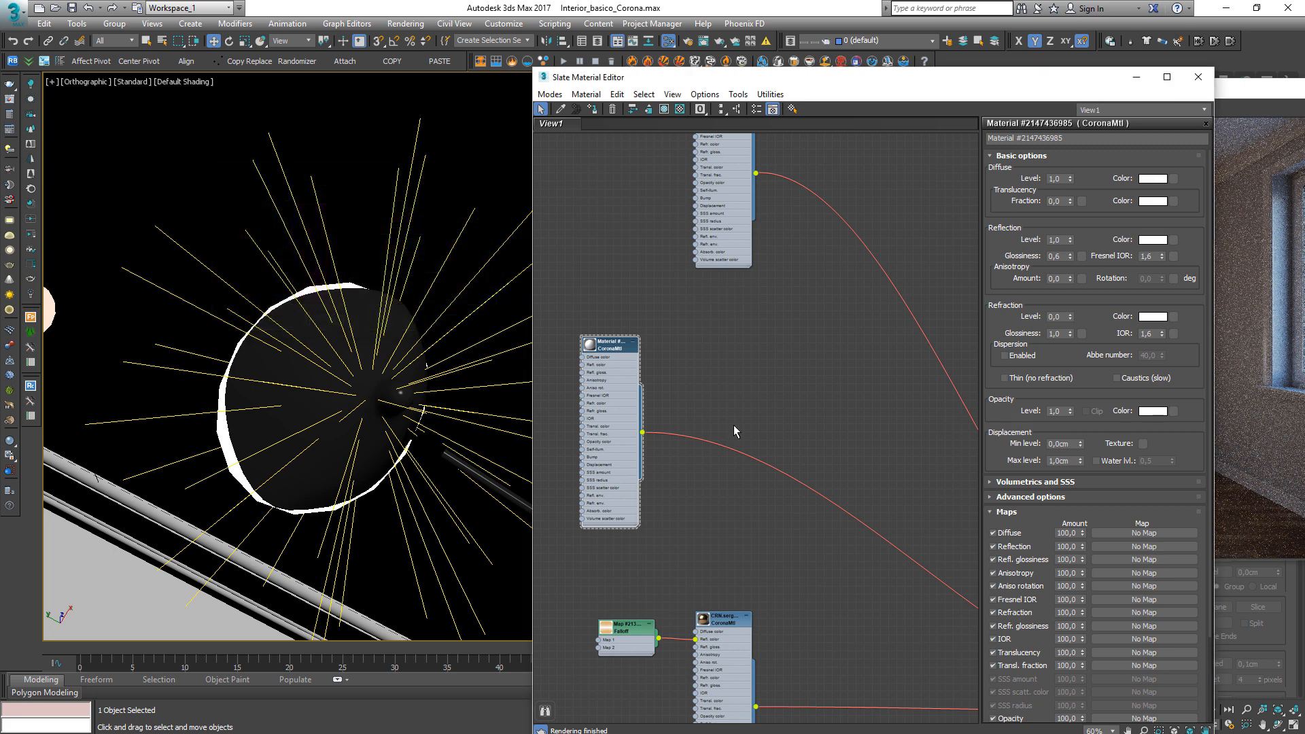
Add a CoronaRaySwitchMtl between the white CoronaMtl and the lamp's combined material.
scroll(734, 442, down, 2)
scroll(734, 449, down, 4)
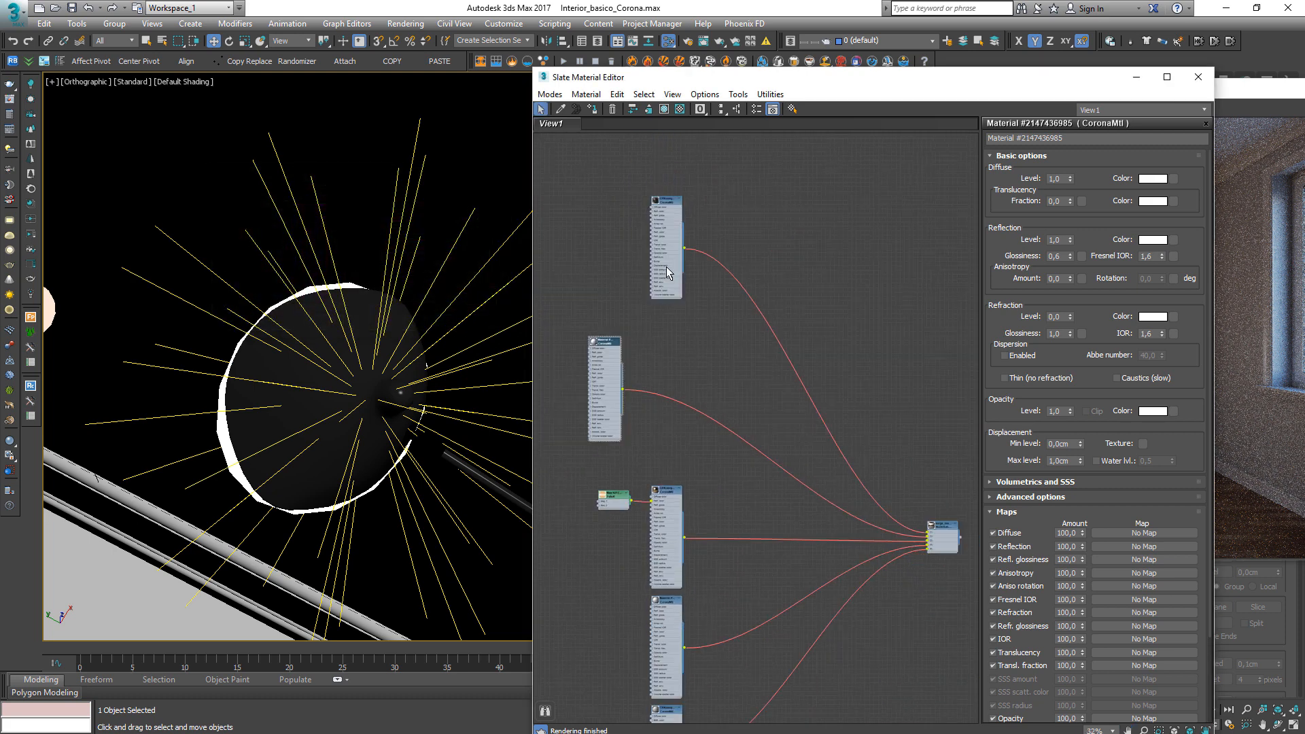
drag(628, 382, 622, 385)
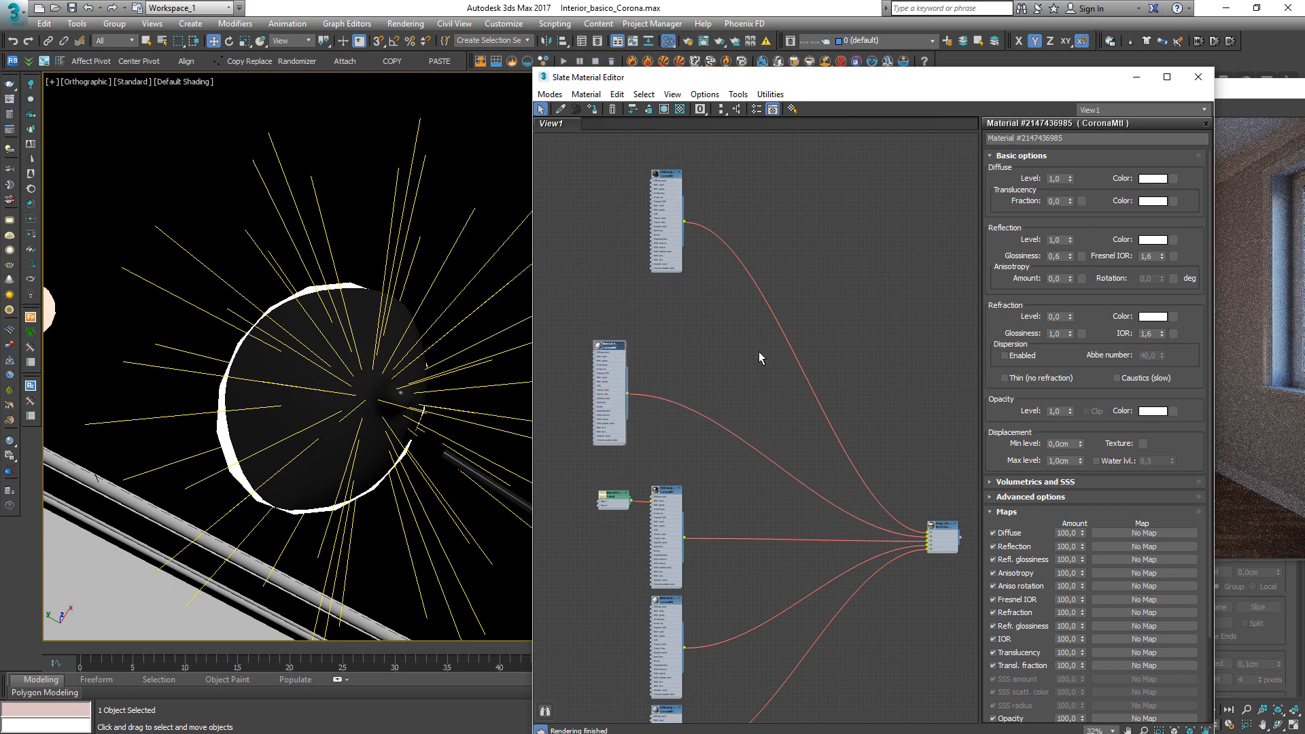
scroll(781, 457, up, 2)
right_click(641, 344)
mouse_move(699, 367)
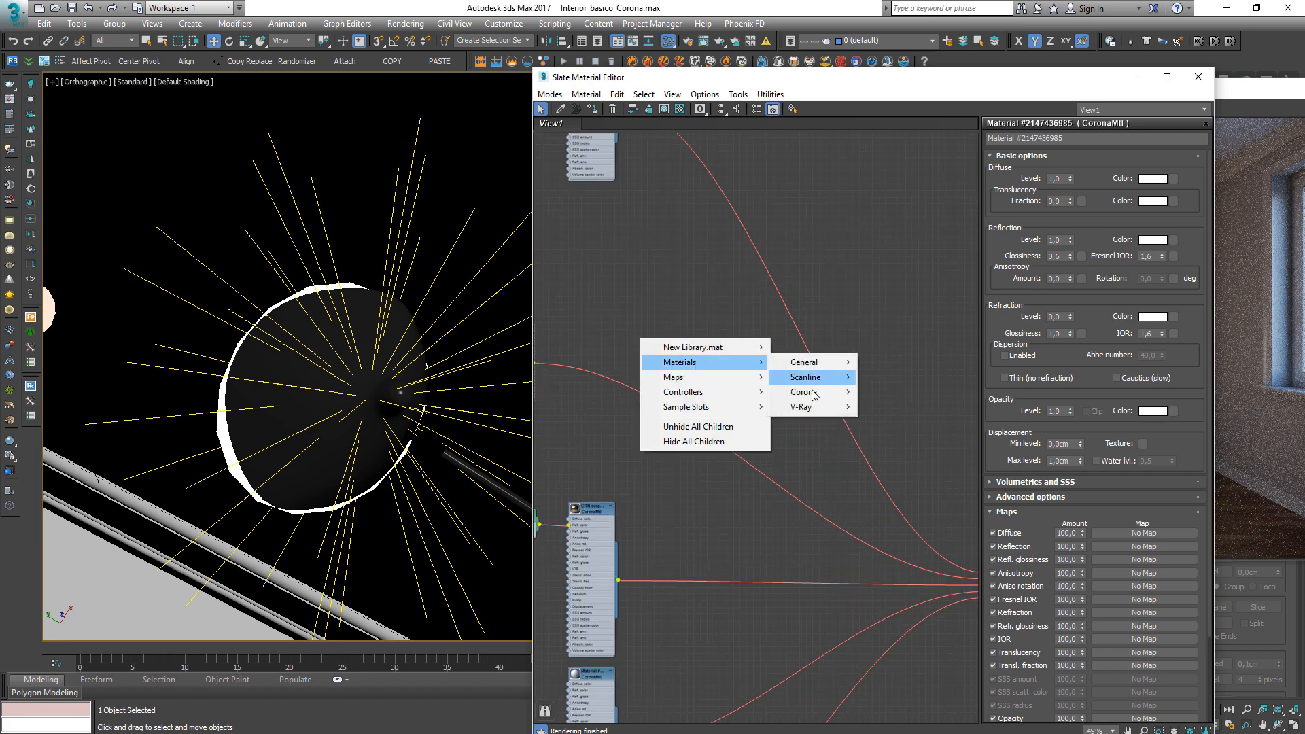
mouse_move(813, 395)
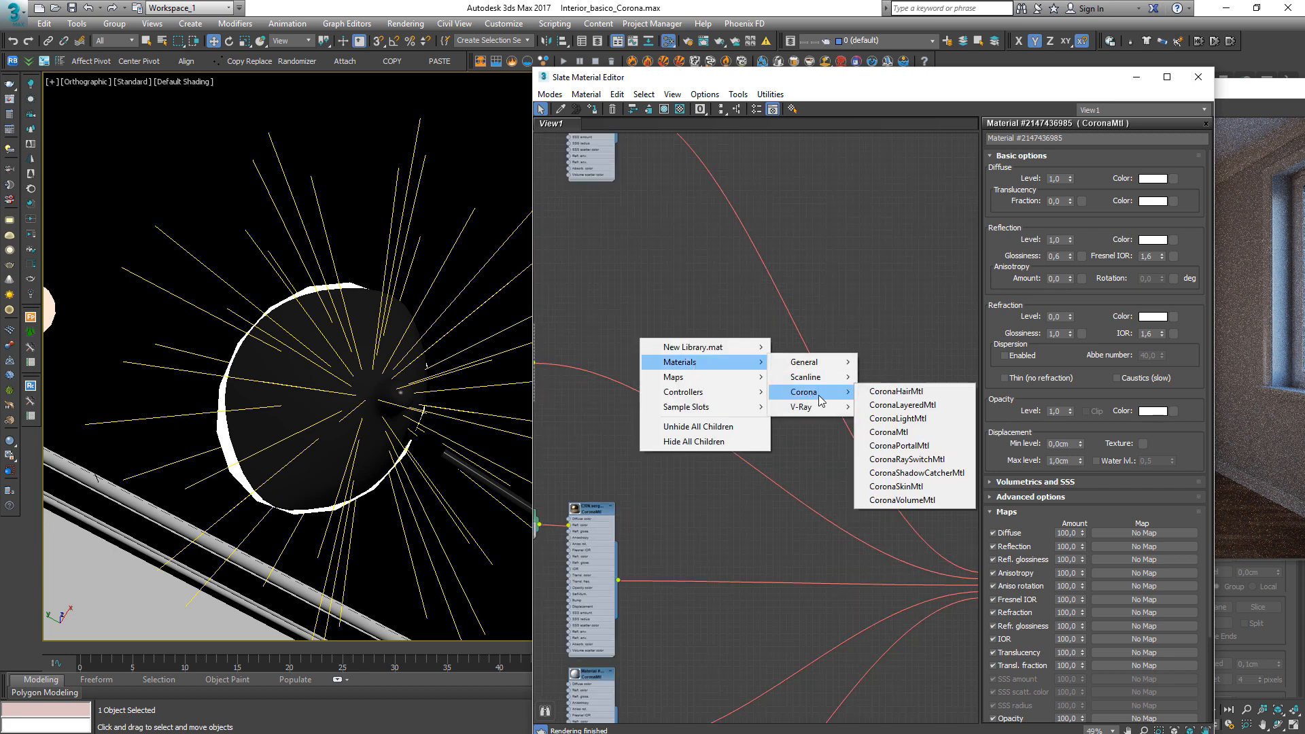
click(937, 460)
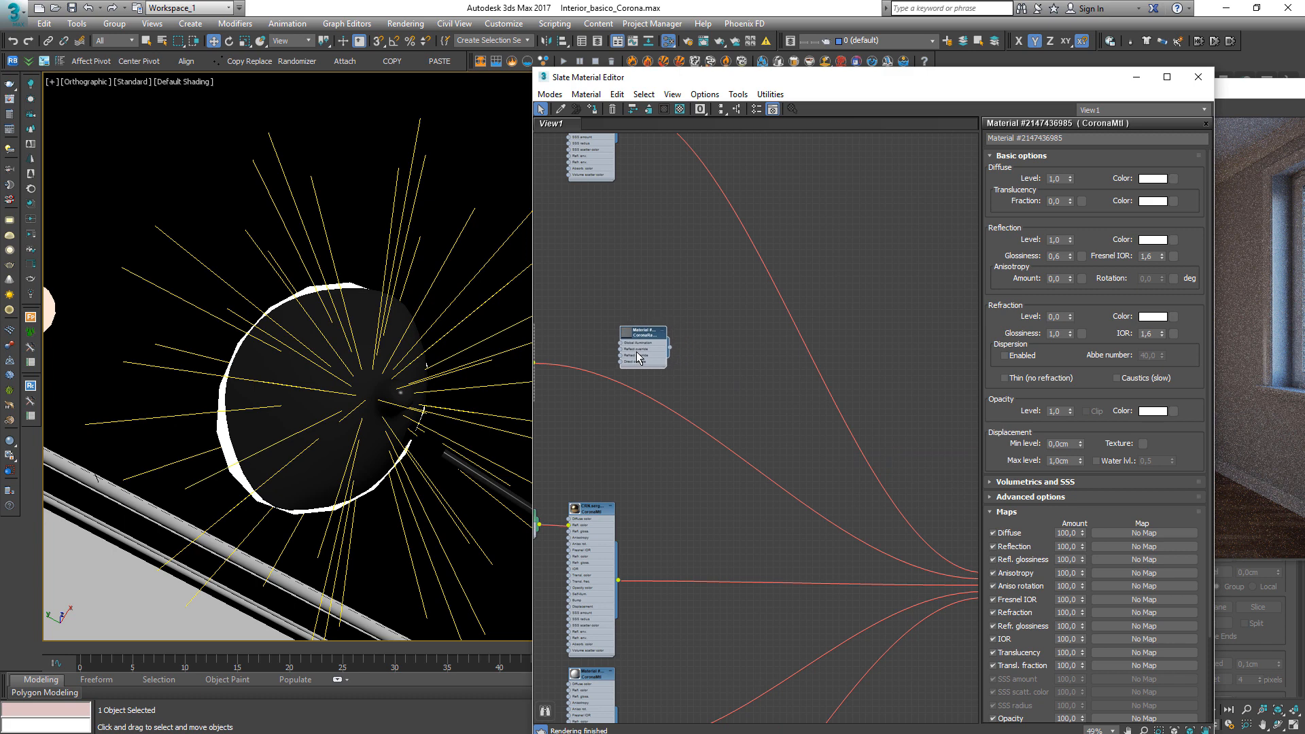
Connect the white CoronaMtl to the ray switch material's reflect, refract and direct overrides.
middle_drag(625, 441, 697, 440)
scroll(612, 355, up, 2)
scroll(605, 360, up, 2)
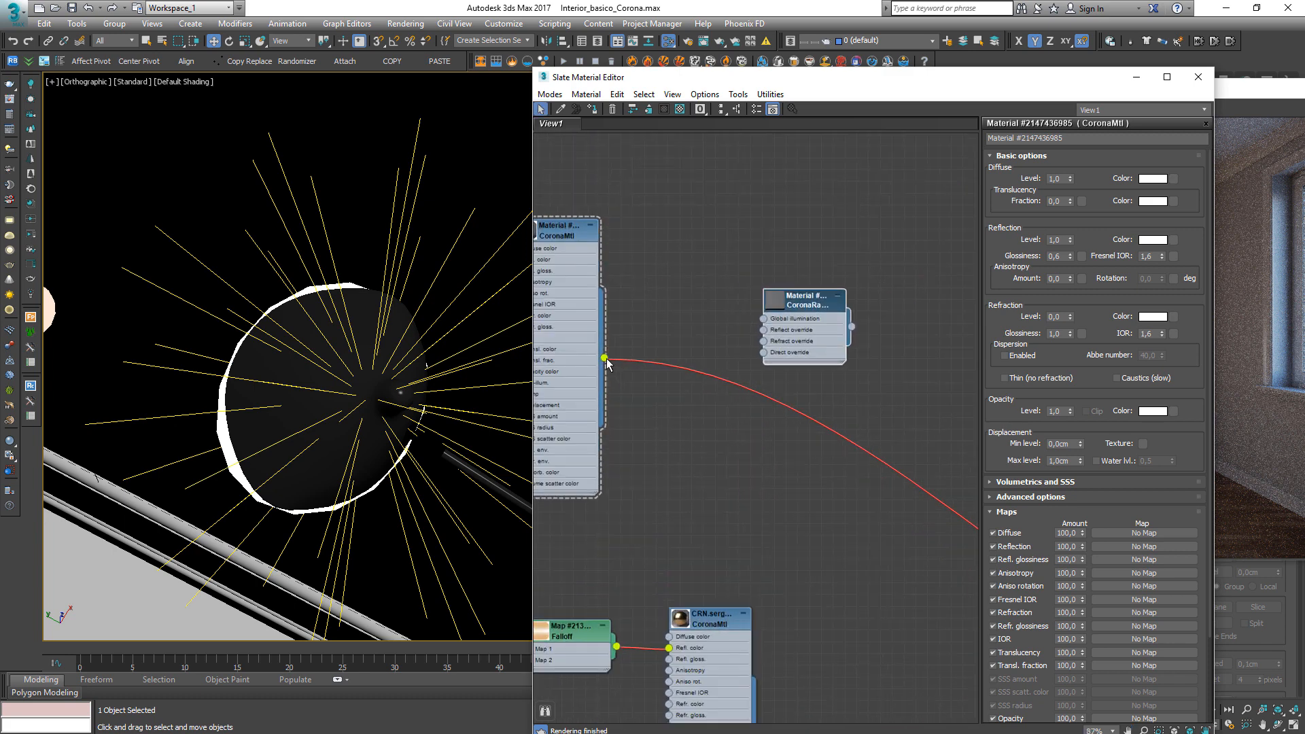
drag(604, 358, 764, 330)
drag(603, 359, 764, 342)
drag(603, 358, 763, 352)
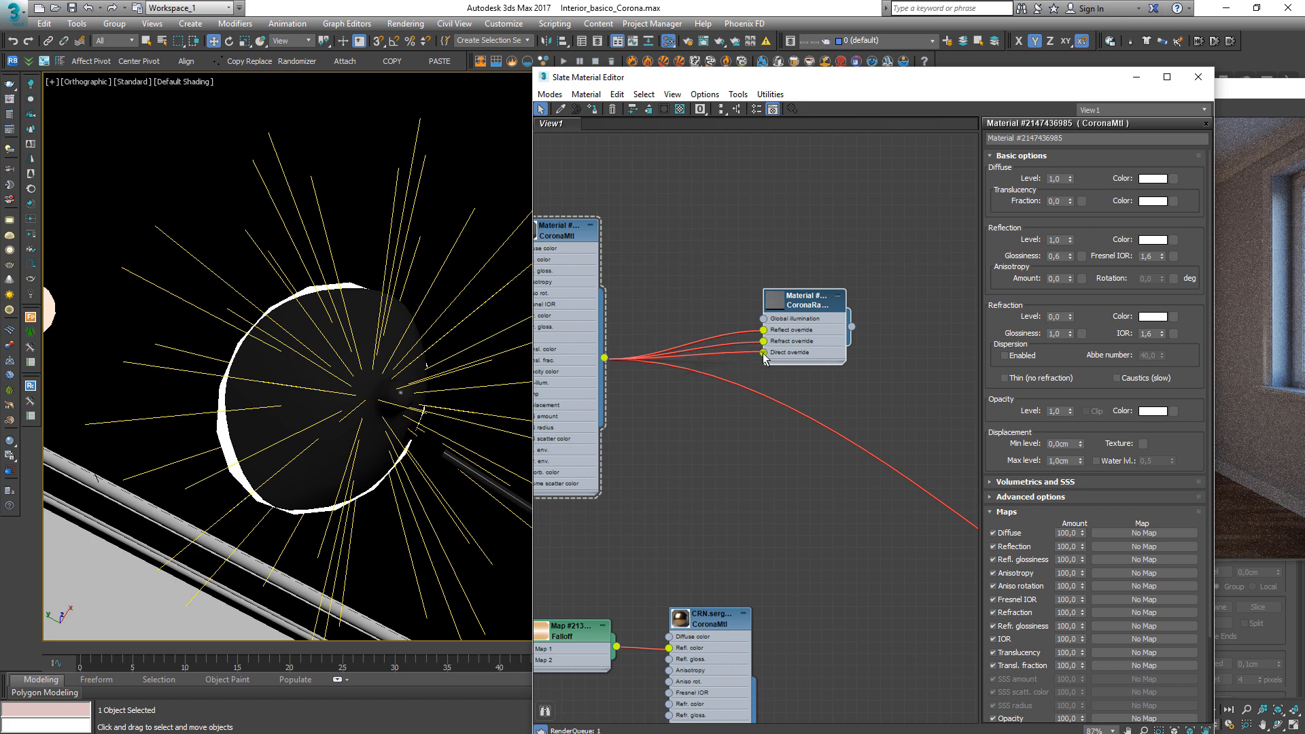
Create a new CoronaMtl feeding the ray switch material's Global illumination input.
scroll(763, 430, down, 3)
middle_drag(763, 430, 707, 372)
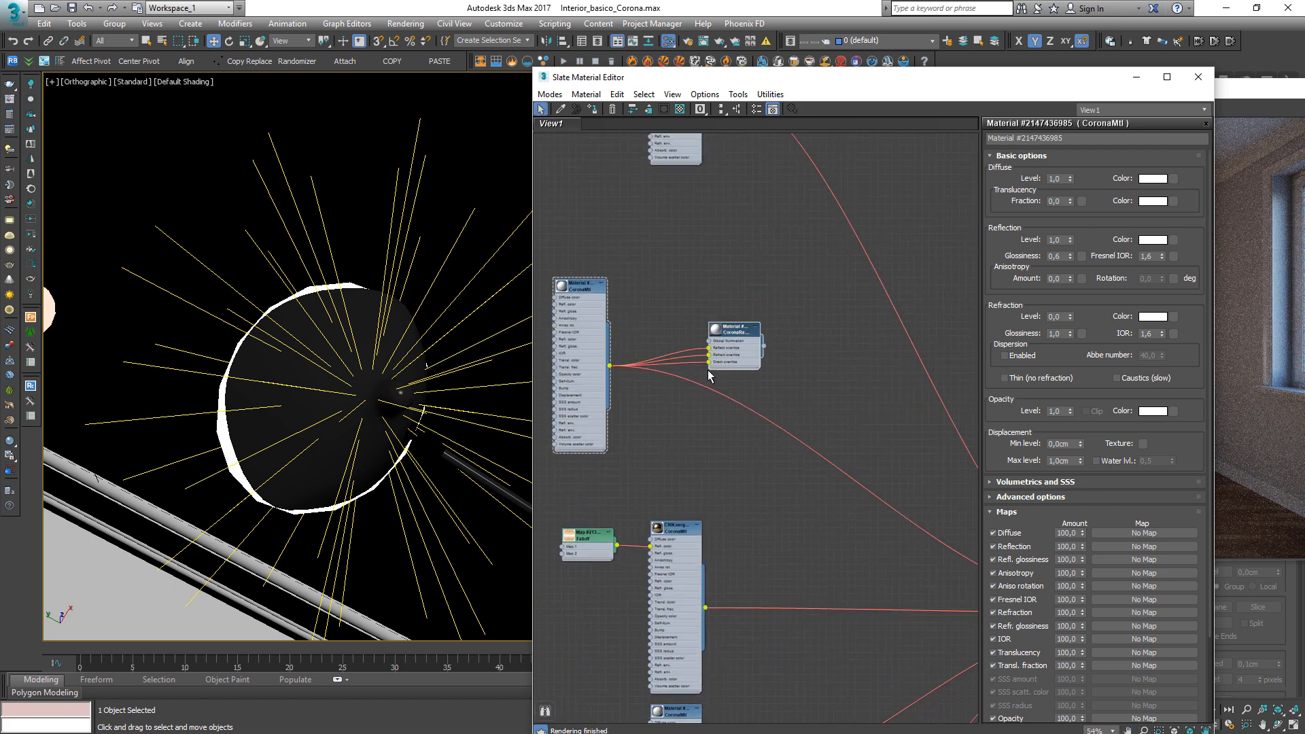
scroll(708, 373, up, 4)
scroll(807, 440, down, 3)
scroll(806, 440, up, 5)
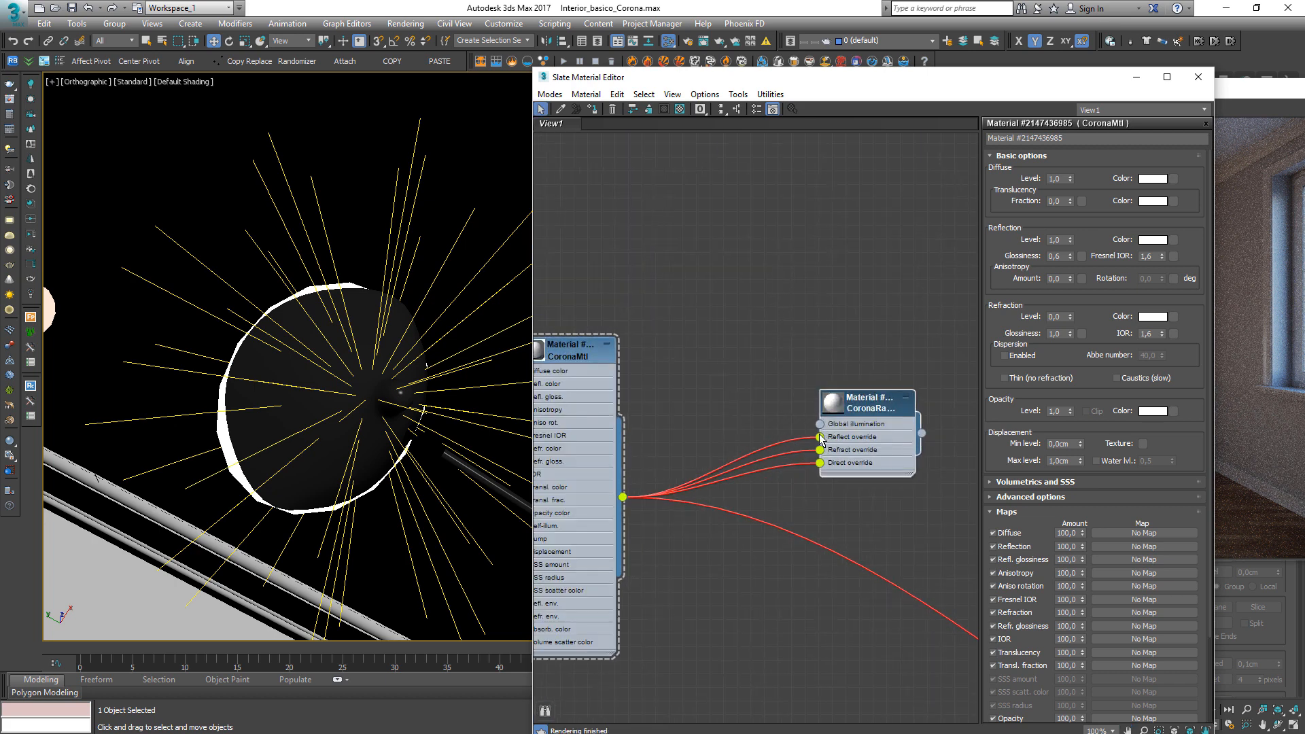
drag(820, 423, 699, 287)
mouse_move(740, 309)
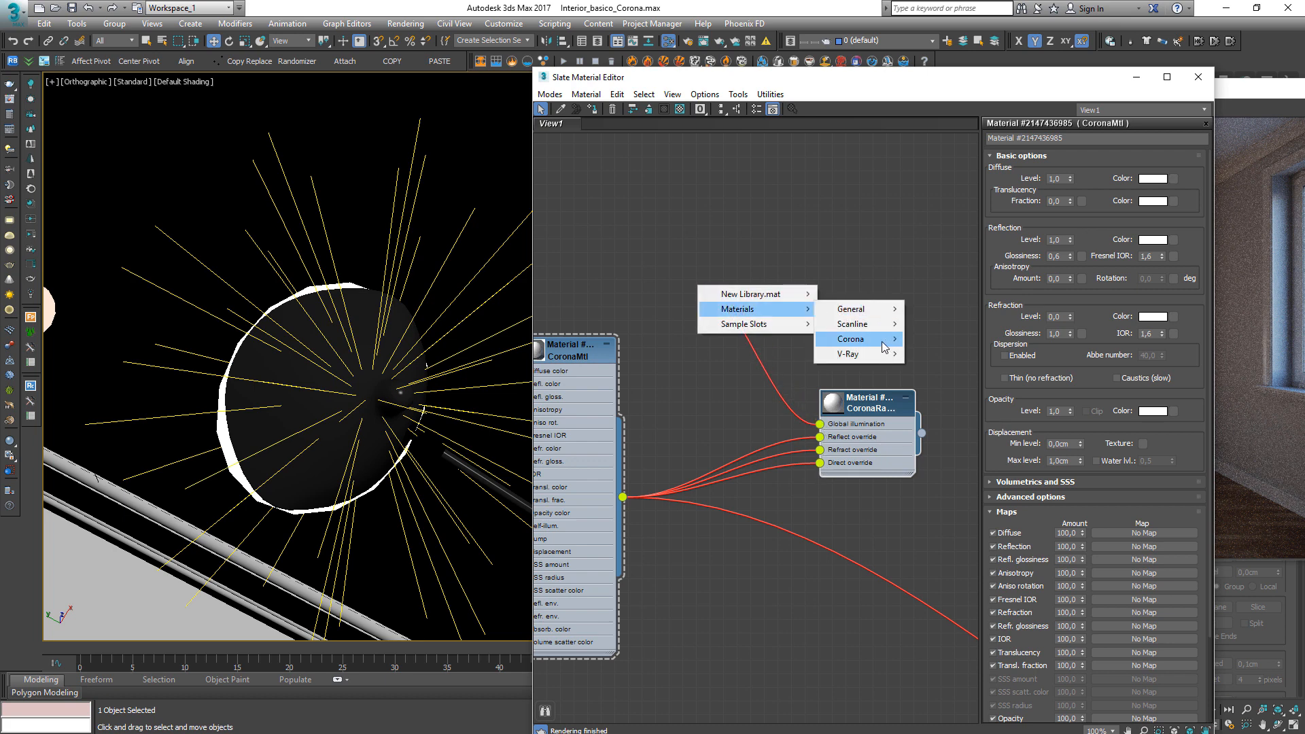
mouse_move(853, 342)
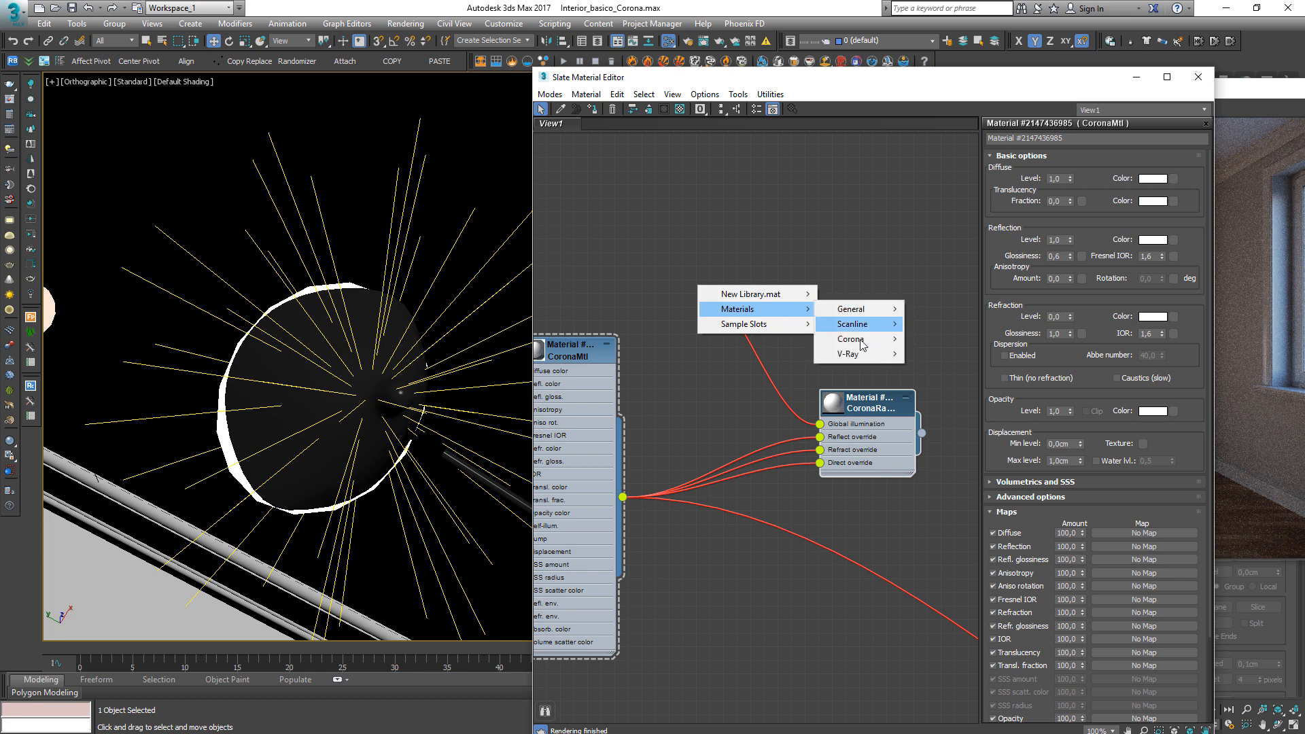
click(947, 381)
Place the new CoronaMtl above the white one and open its parameters.
middle_drag(793, 361, 851, 446)
scroll(850, 446, down, 1)
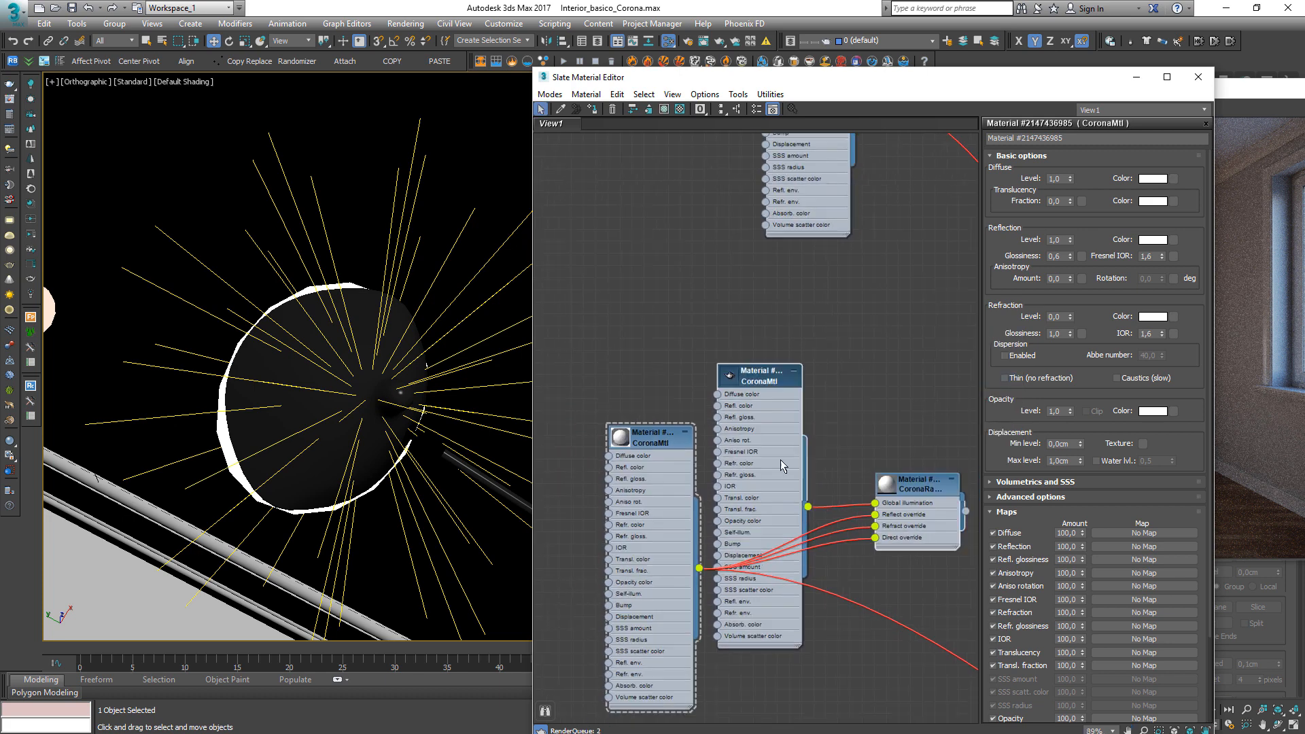
drag(780, 469, 668, 236)
middle_drag(713, 319, 742, 423)
double_click(684, 240)
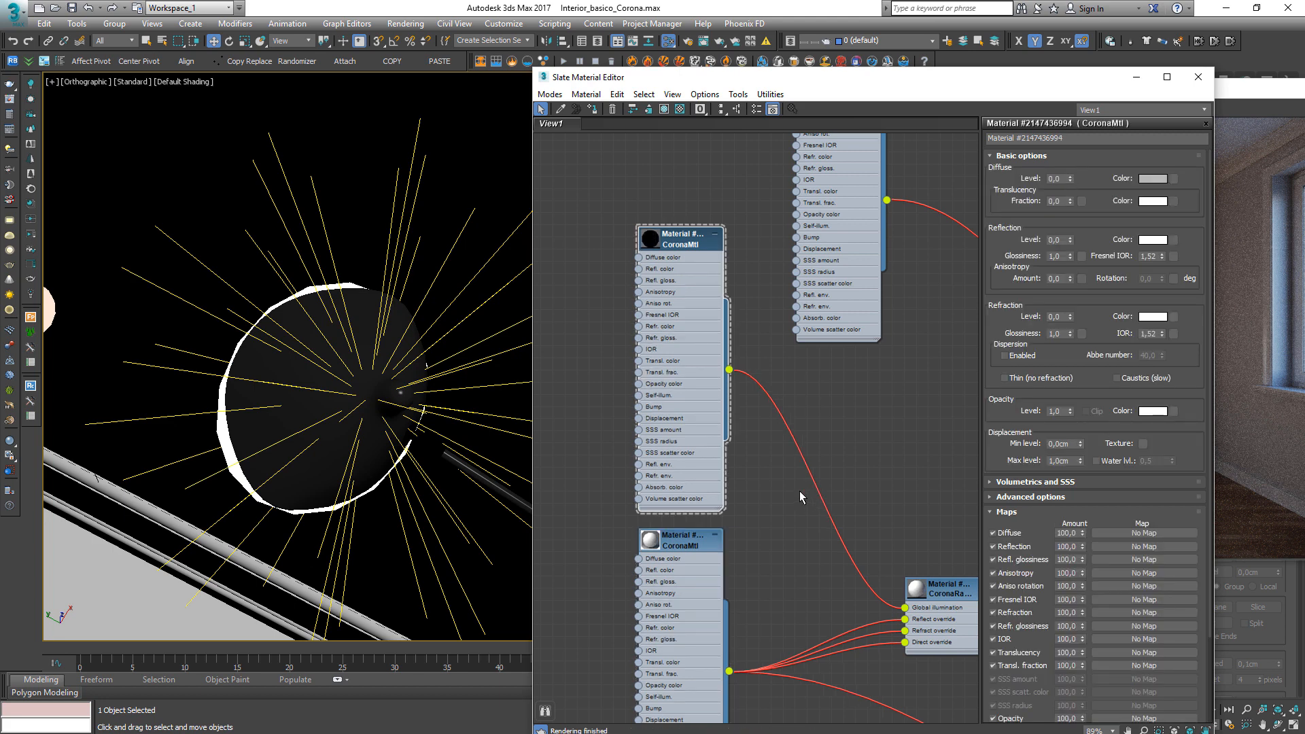
Connect the ray switch material's output to the lamp's combined material and close the material editor.
middle_drag(815, 530, 662, 379)
scroll(714, 465, down, 2)
scroll(625, 443, down, 1)
drag(641, 333, 964, 592)
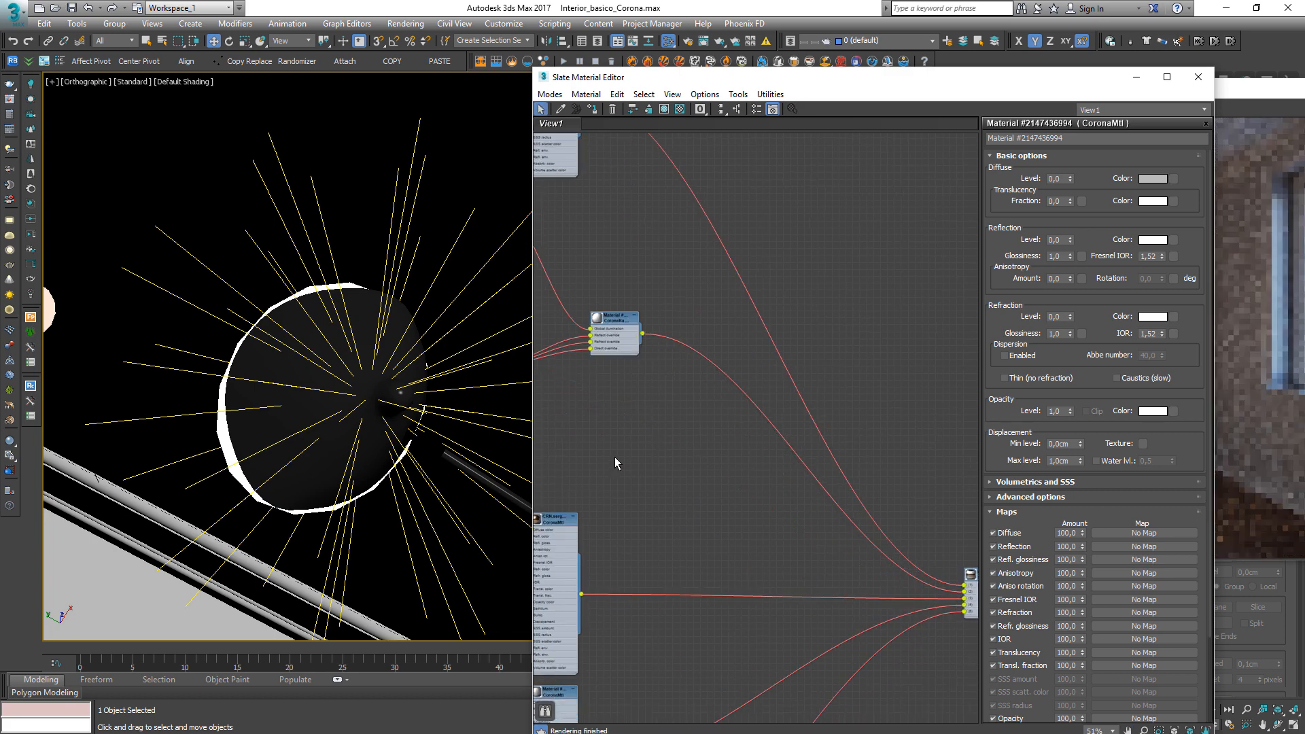
click(1194, 77)
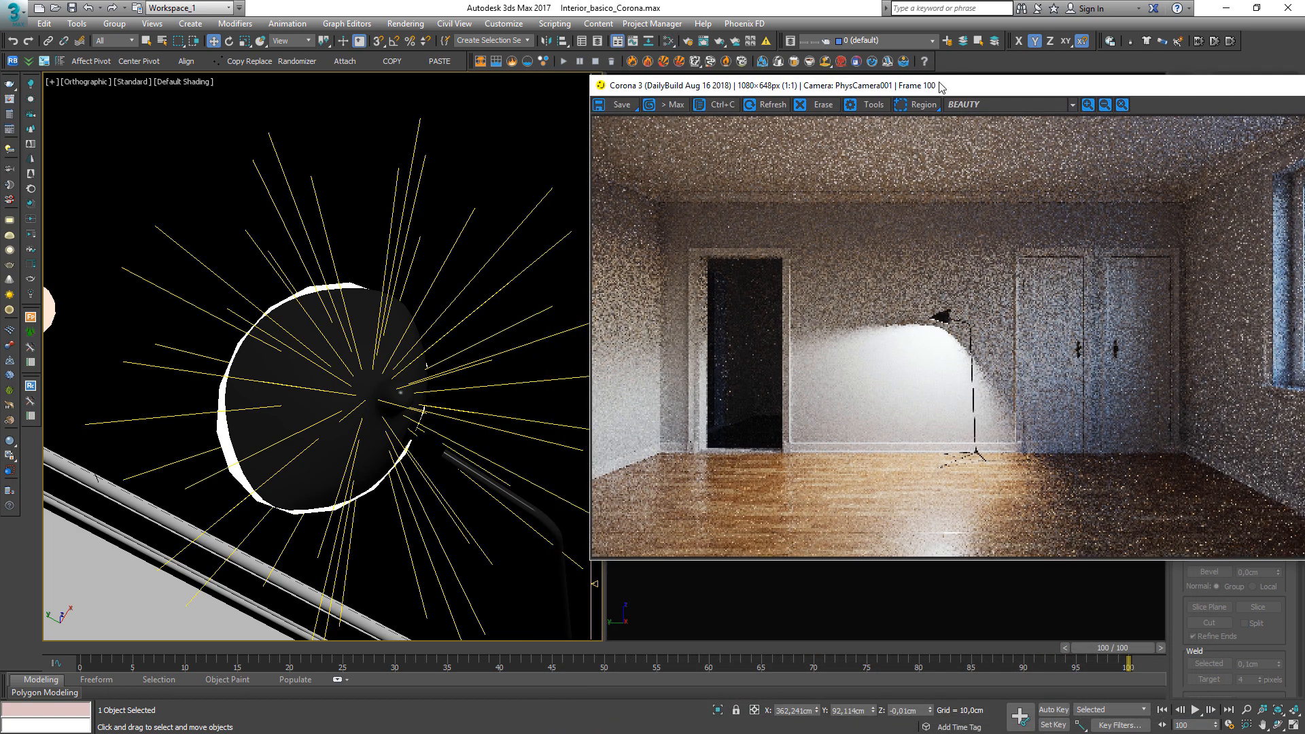
Examine the floor lamp's white shade and its light on the wall in the interactive render.
drag(942, 87, 757, 91)
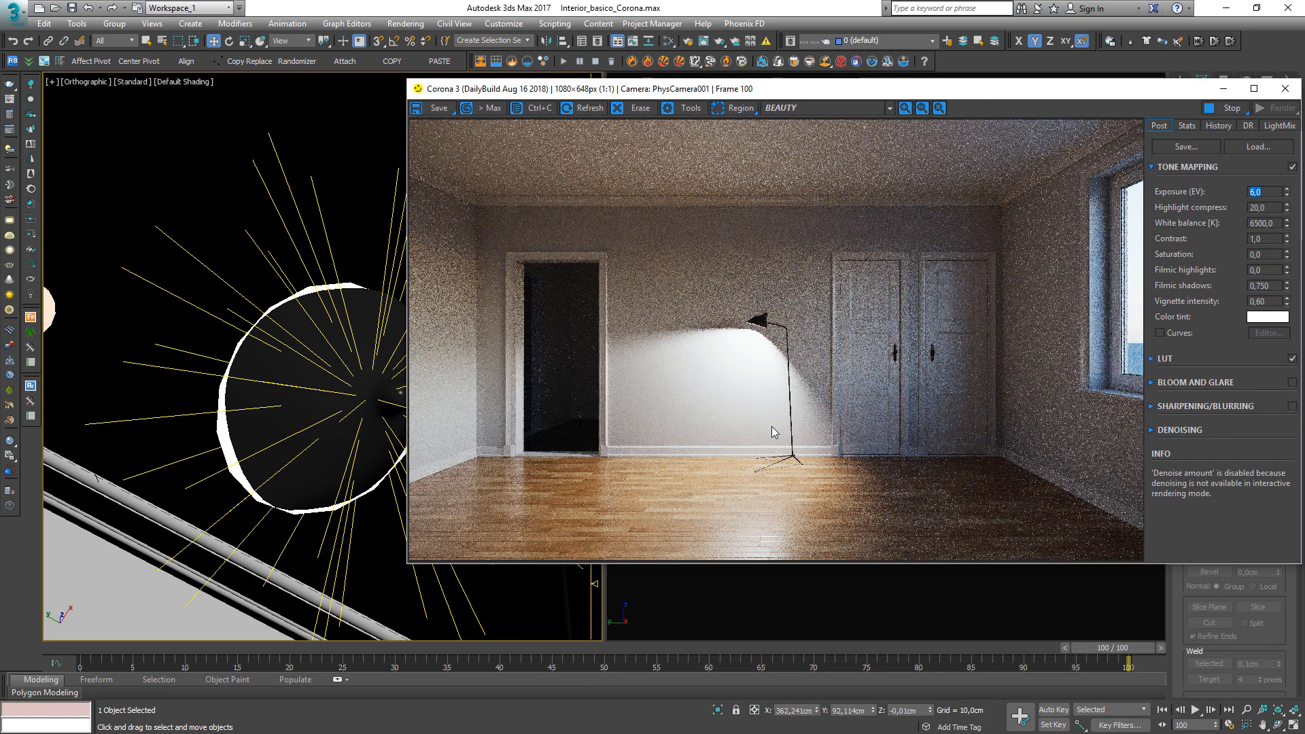
scroll(772, 426, up, 1)
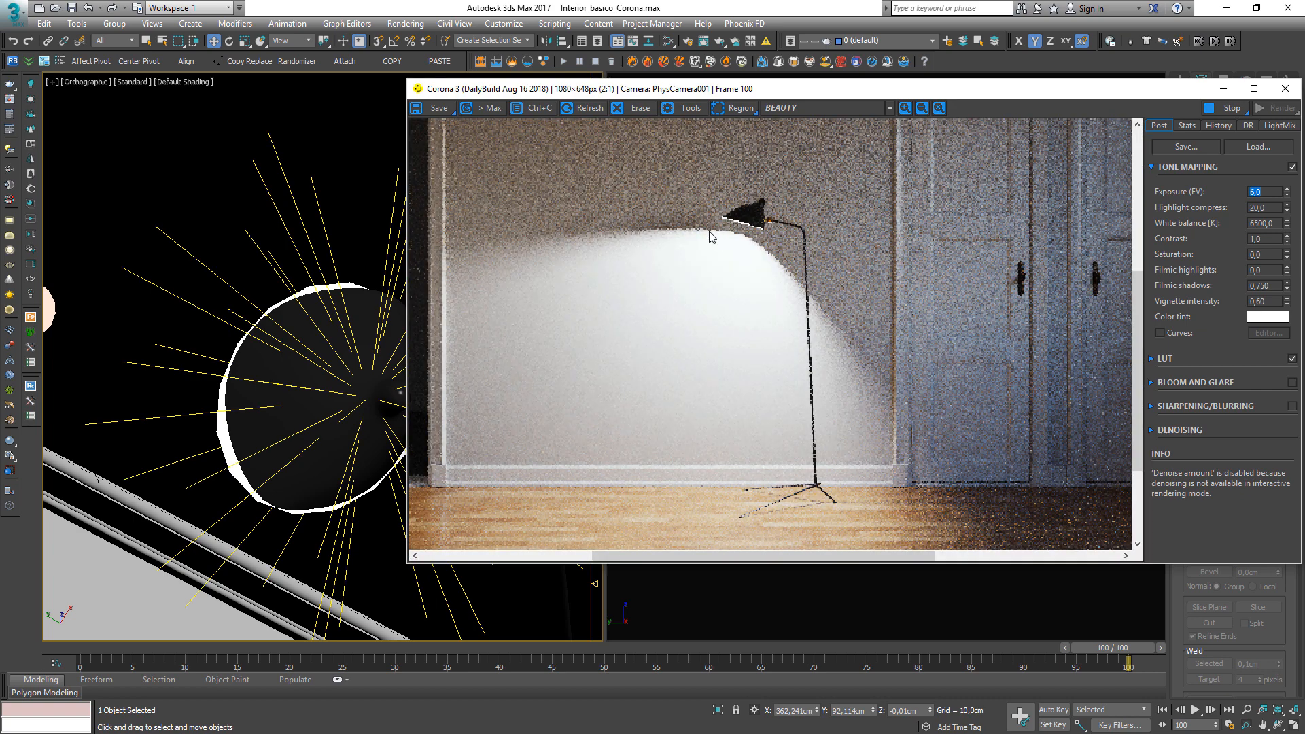
scroll(715, 216, down, 1)
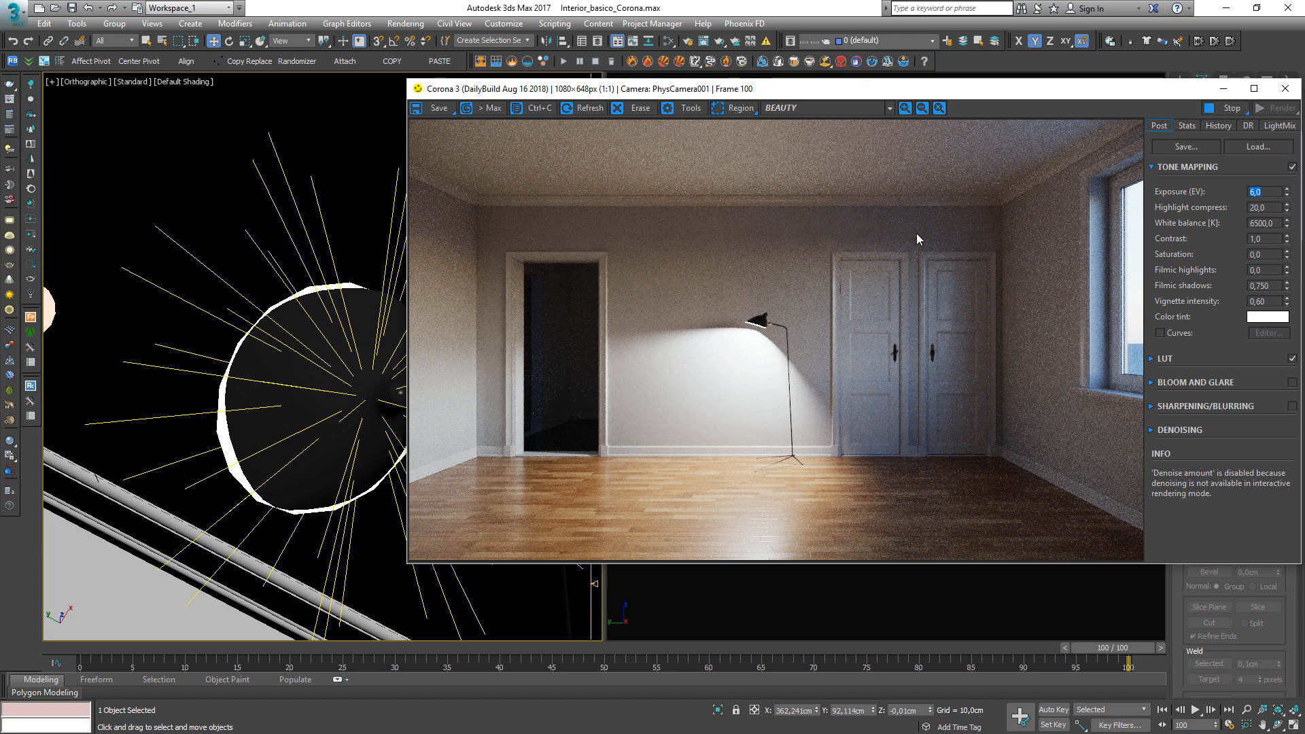
scroll(756, 331, up, 2)
scroll(692, 334, down, 1)
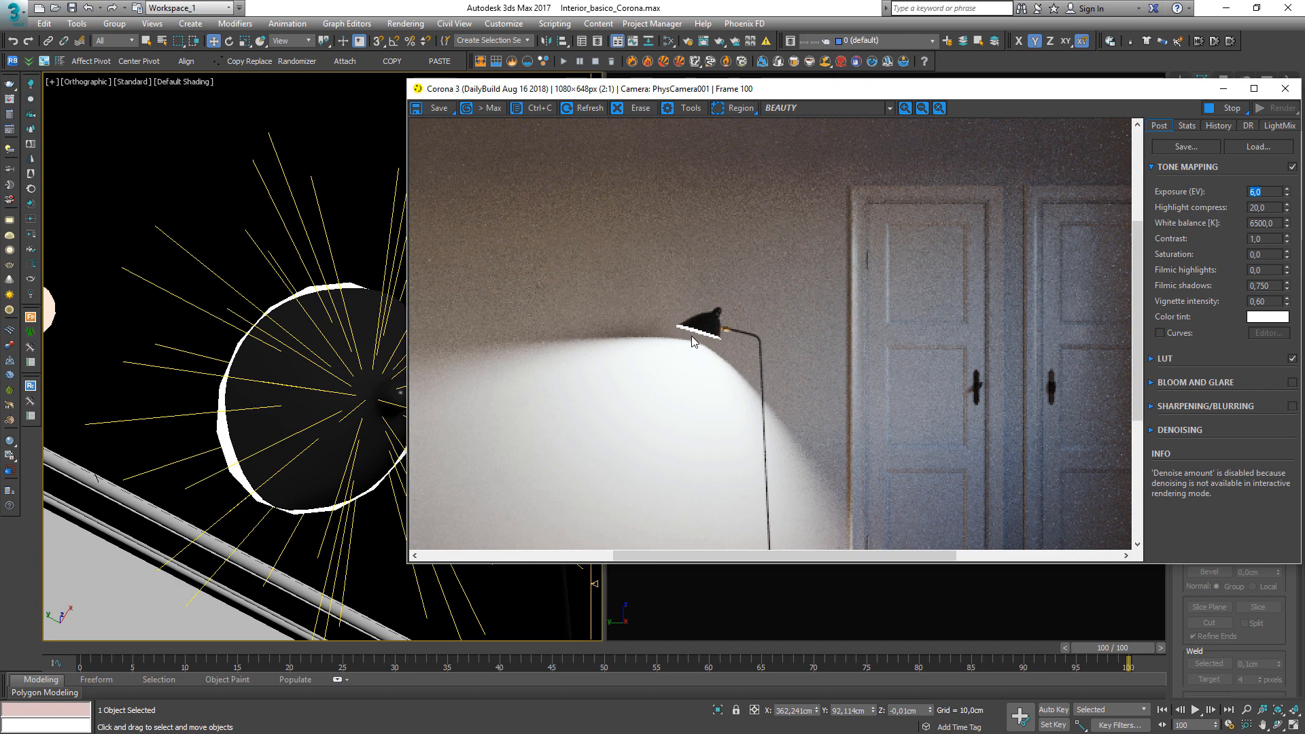
scroll(691, 336, down, 1)
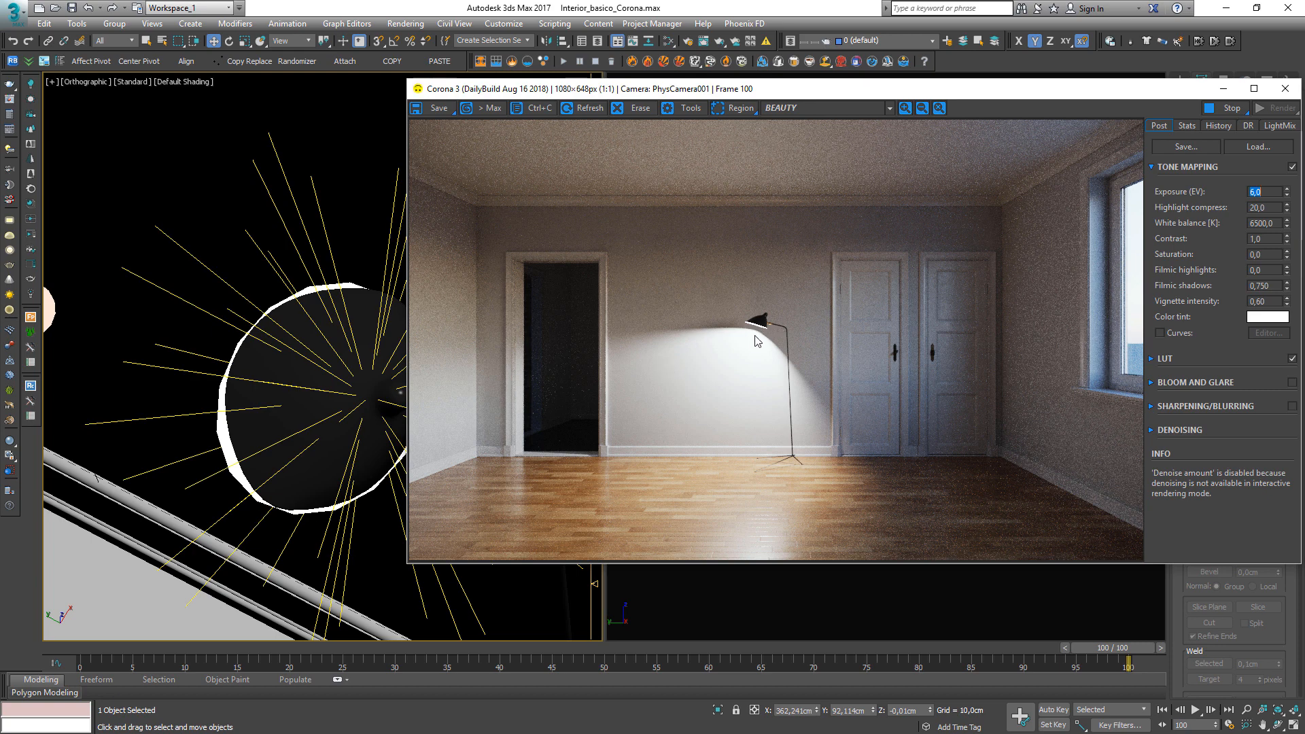
Select the Corona light inside the floor lamp's shade and show the shade from below in a perspective view.
scroll(224, 443, down, 3)
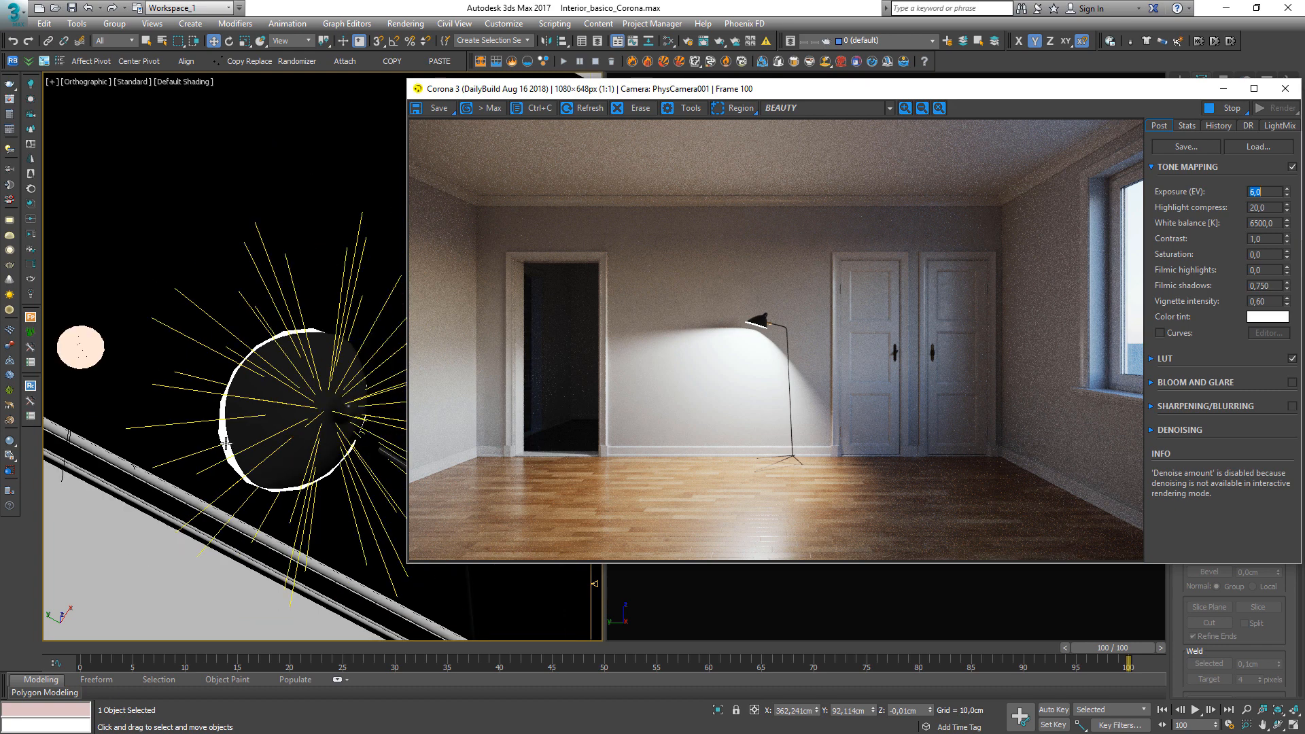
click(223, 443)
alt+middle_drag(224, 443, 279, 429)
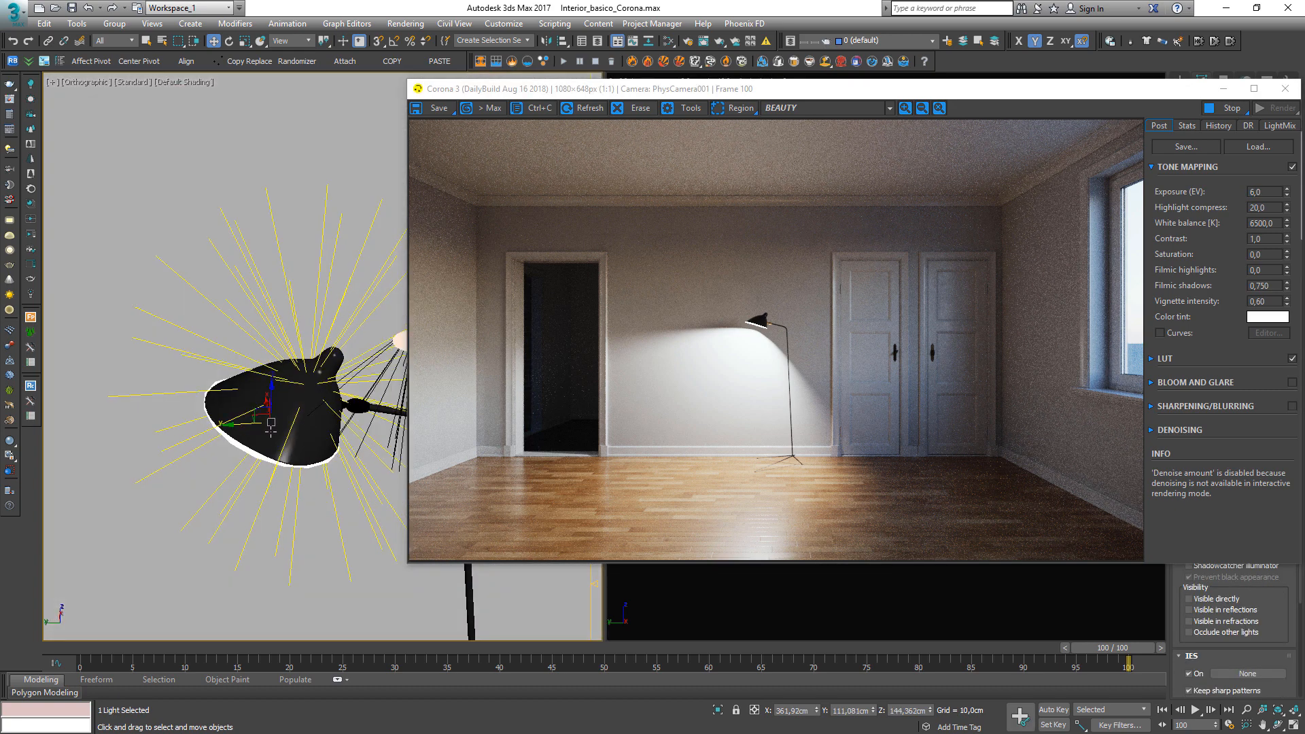
scroll(271, 426, down, 1)
scroll(270, 426, up, 2)
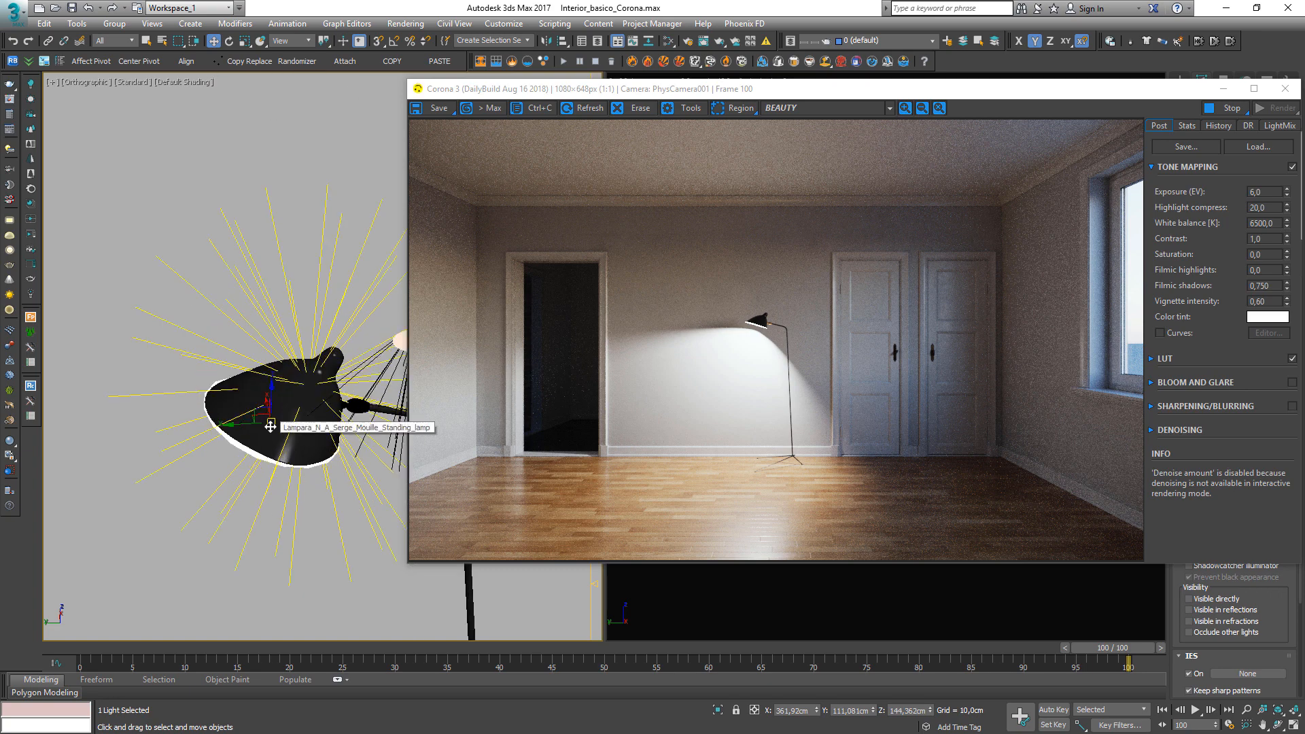
key(p)
scroll(297, 416, up, 4)
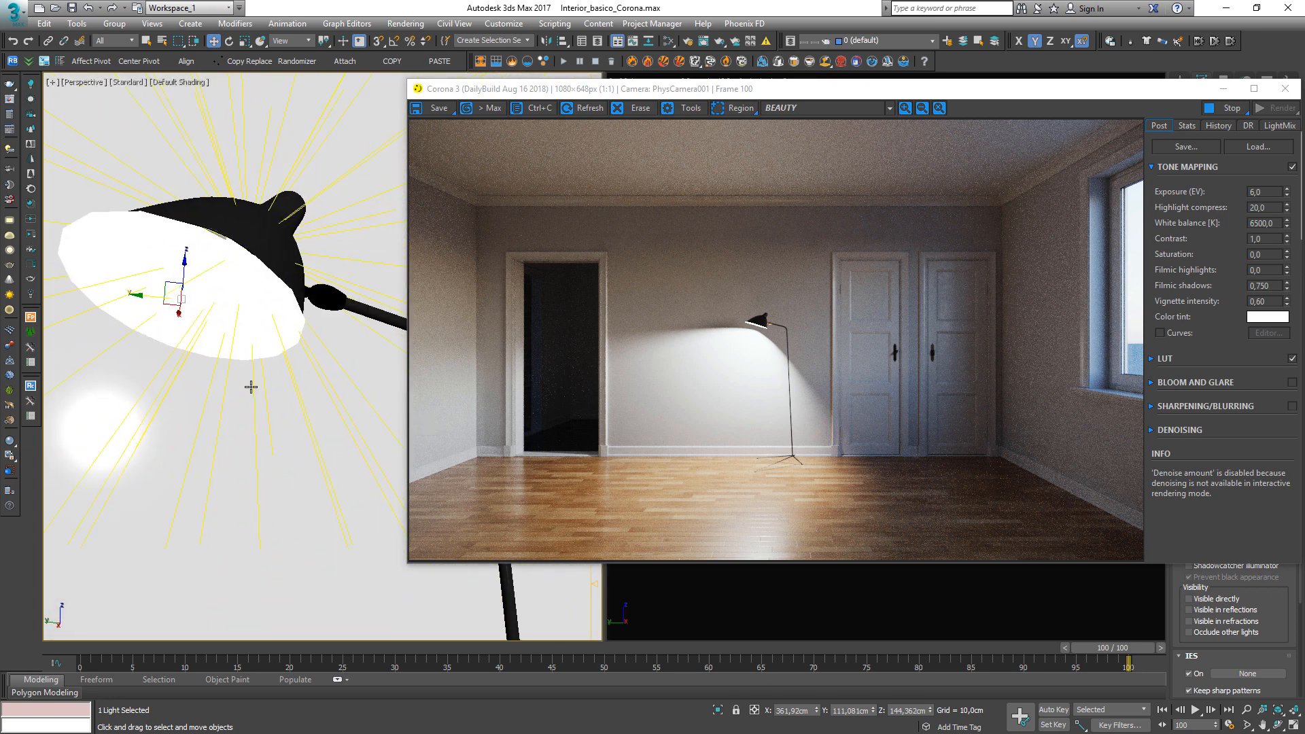
scroll(250, 386, down, 3)
alt+middle_drag(251, 386, 318, 369)
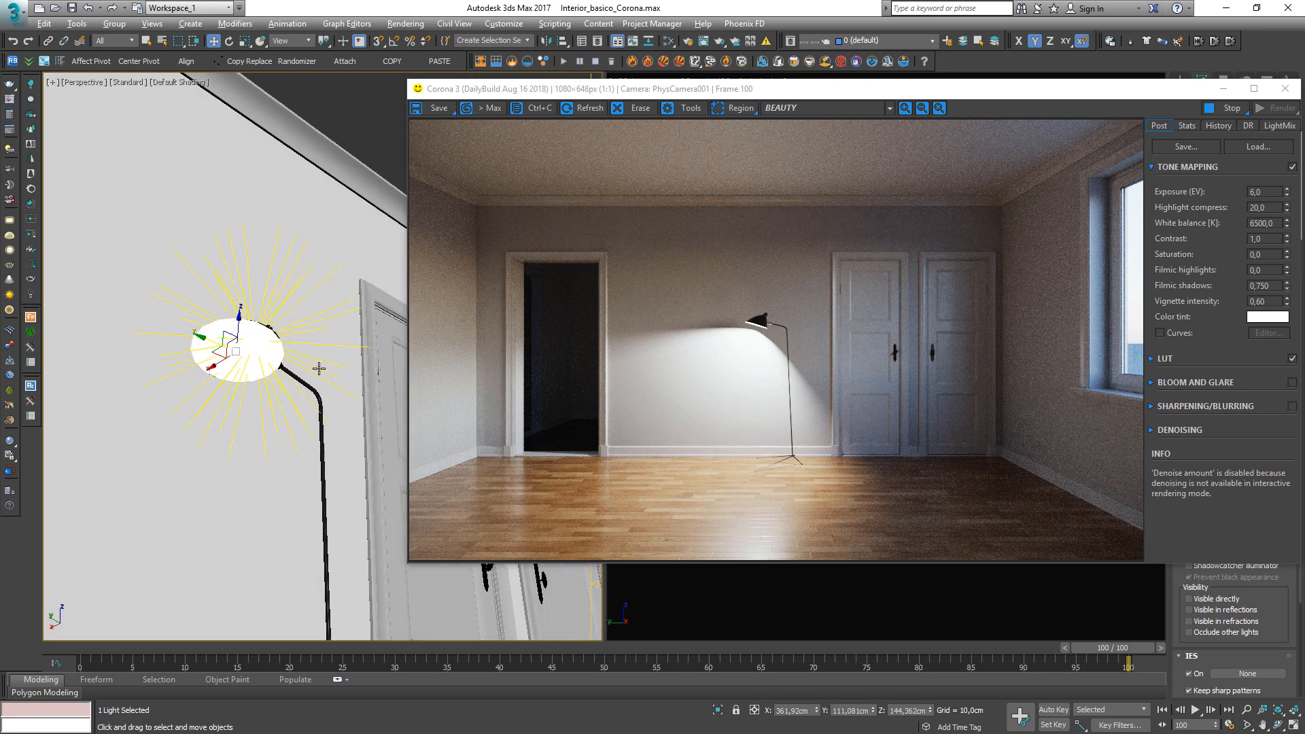
Switch on the selected disk-shaped Corona light and check the floor lamp in the render.
drag(816, 89, 618, 98)
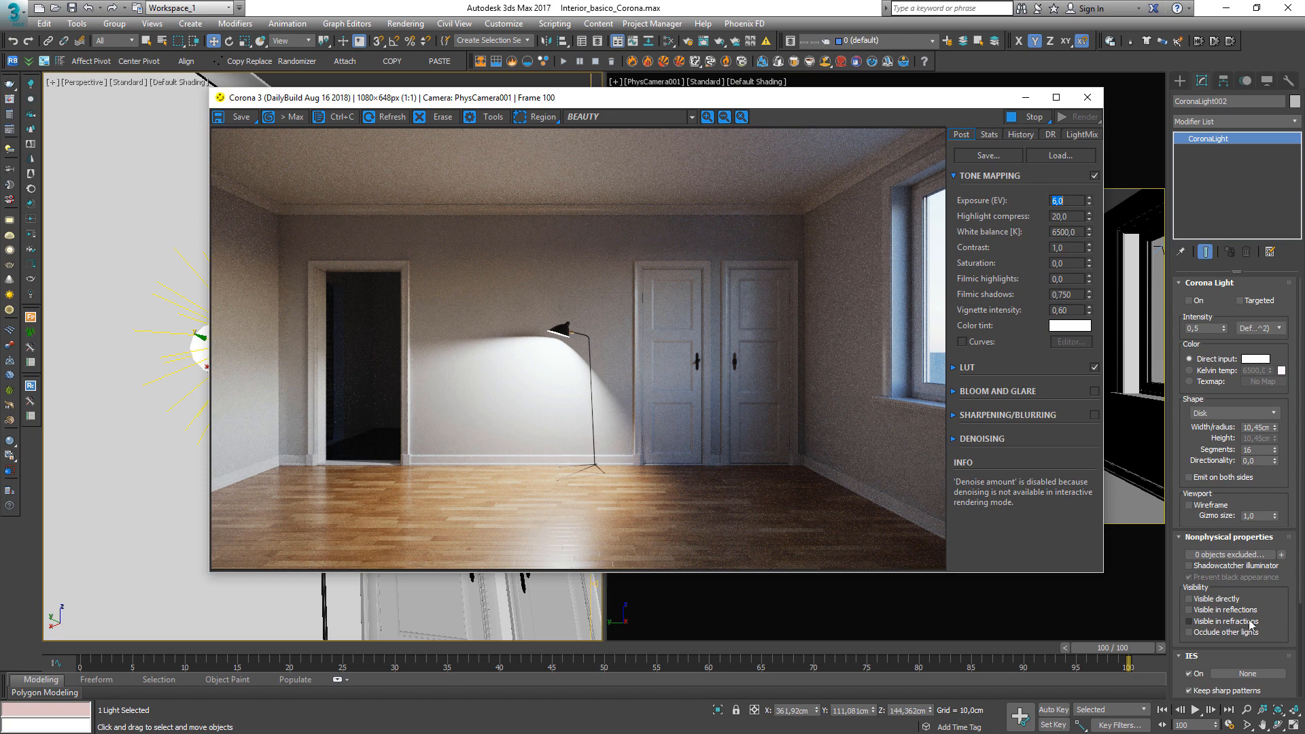
mouse_move(1236, 637)
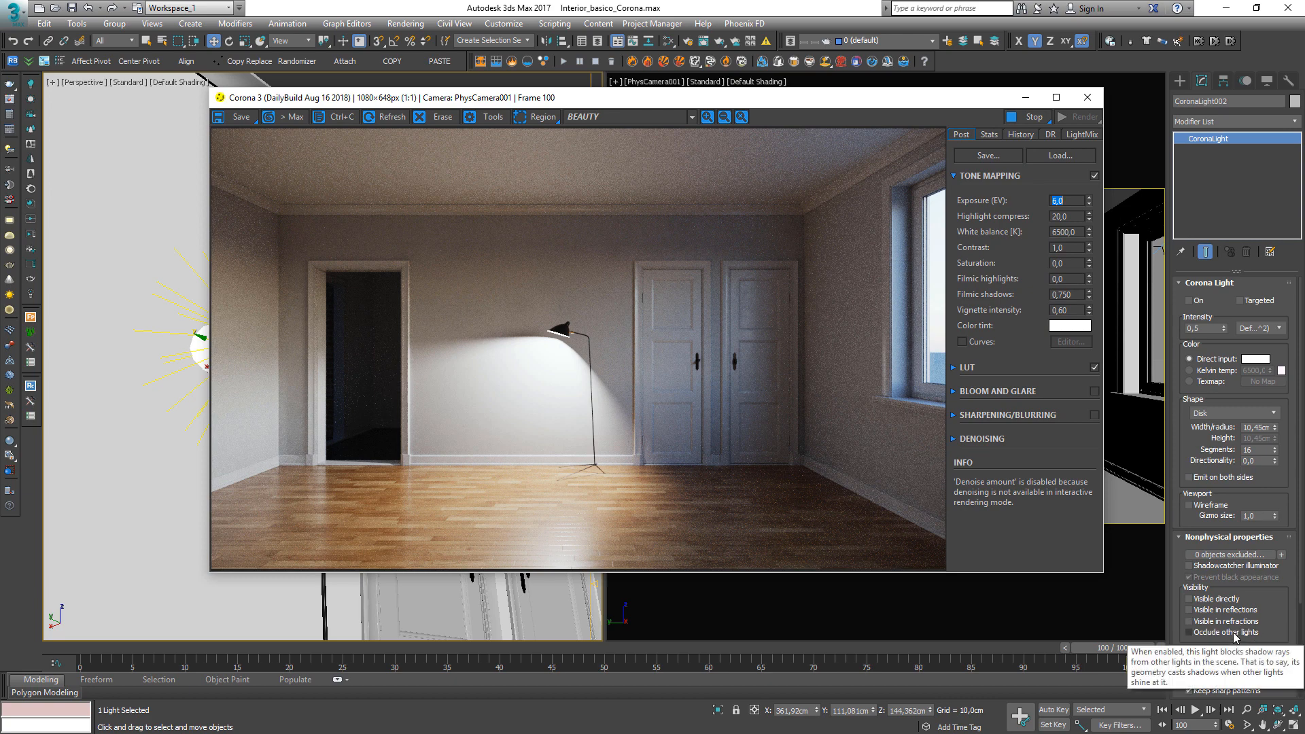
click(1194, 305)
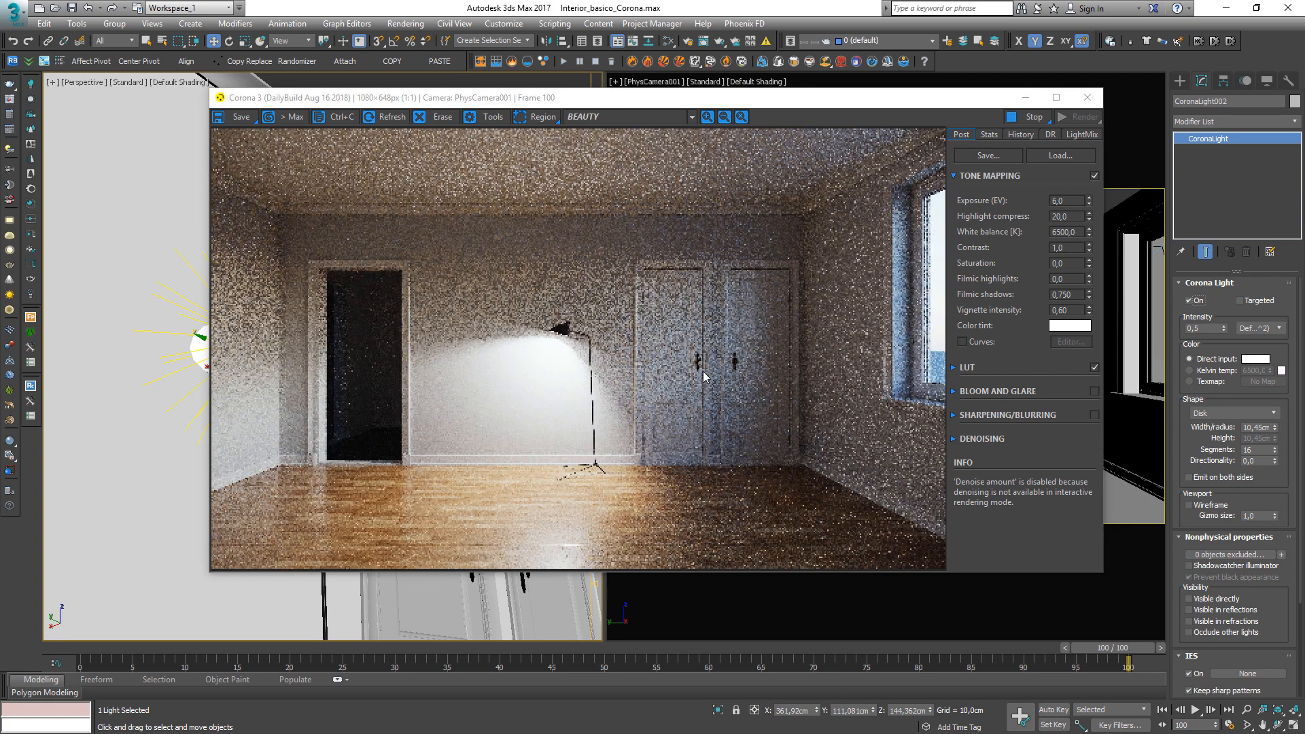
scroll(548, 334, up, 1)
drag(559, 343, 614, 354)
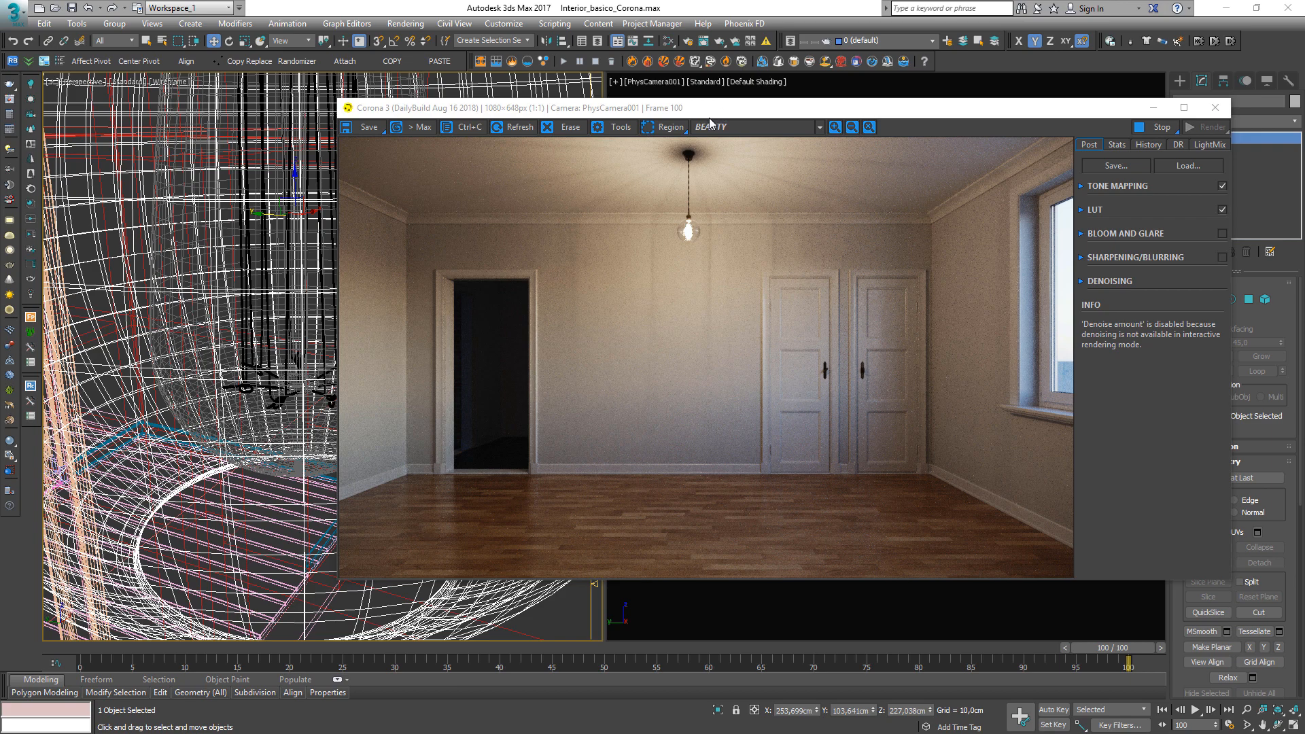
Select the filament wires inside the hanging lamp's bulb.
drag(703, 116, 854, 111)
key(z)
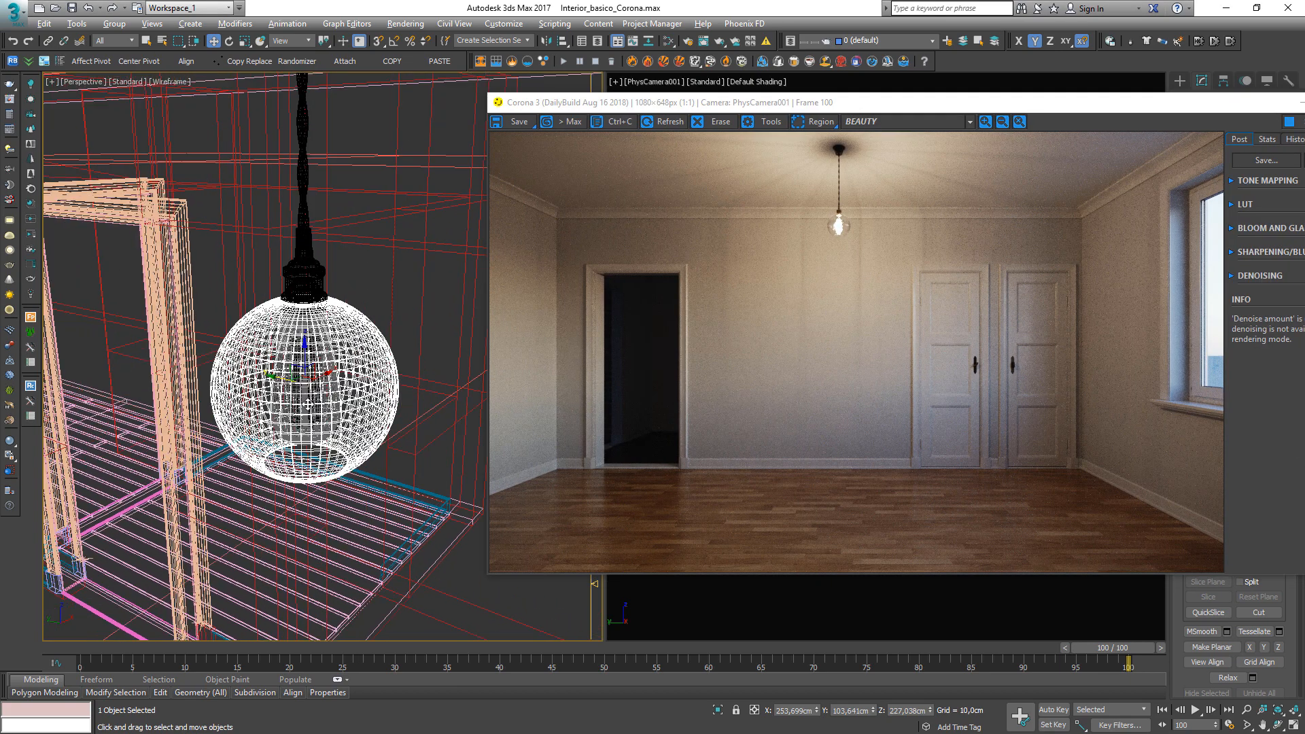
scroll(307, 412, up, 10)
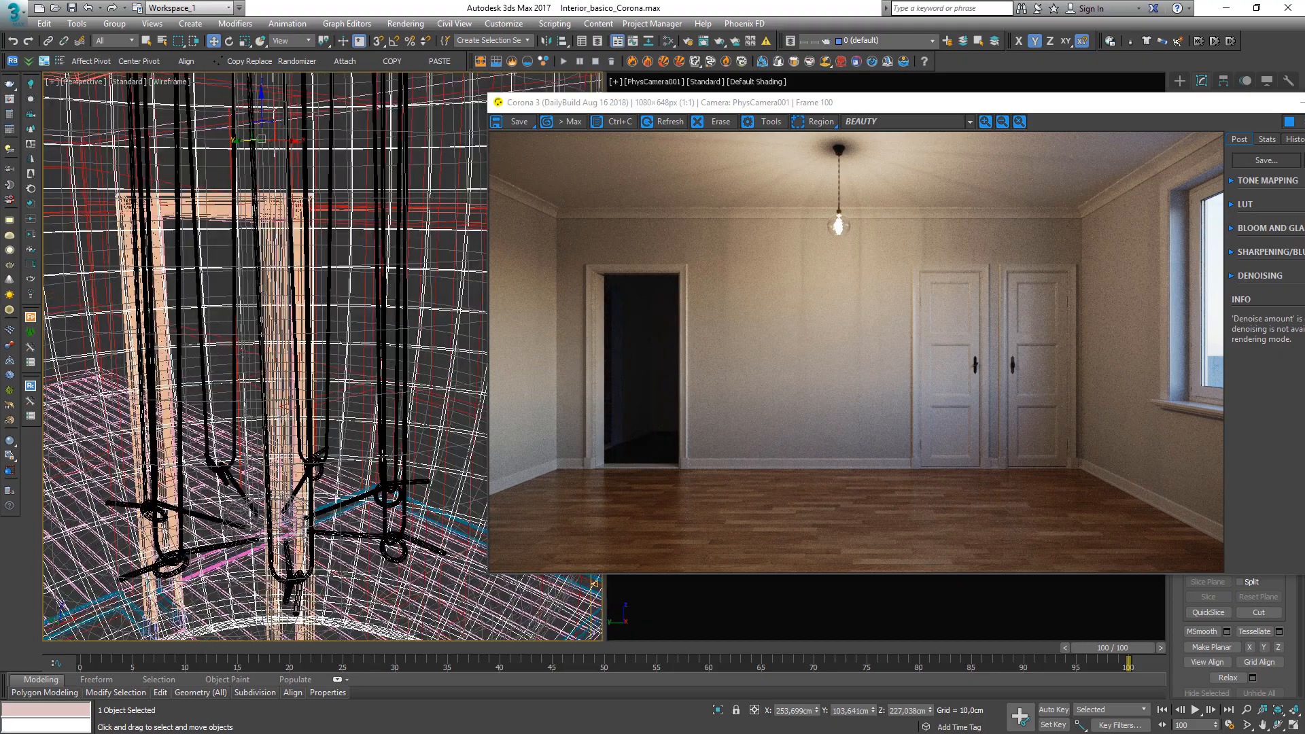
click(382, 455)
click(381, 436)
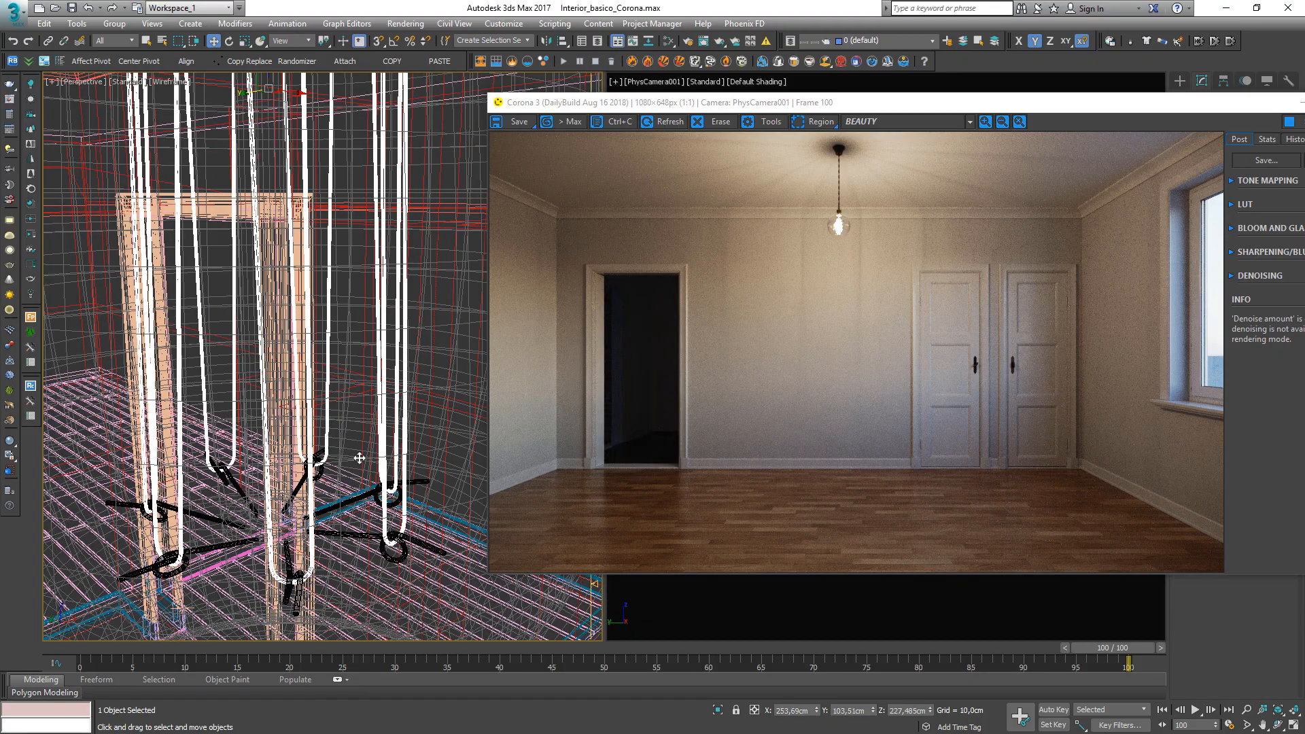
mouse_move(324, 483)
alt+middle_down()
mouse_move(380, 477)
mouse_move(348, 484)
alt+middle_up()
scroll(380, 477, down, 4)
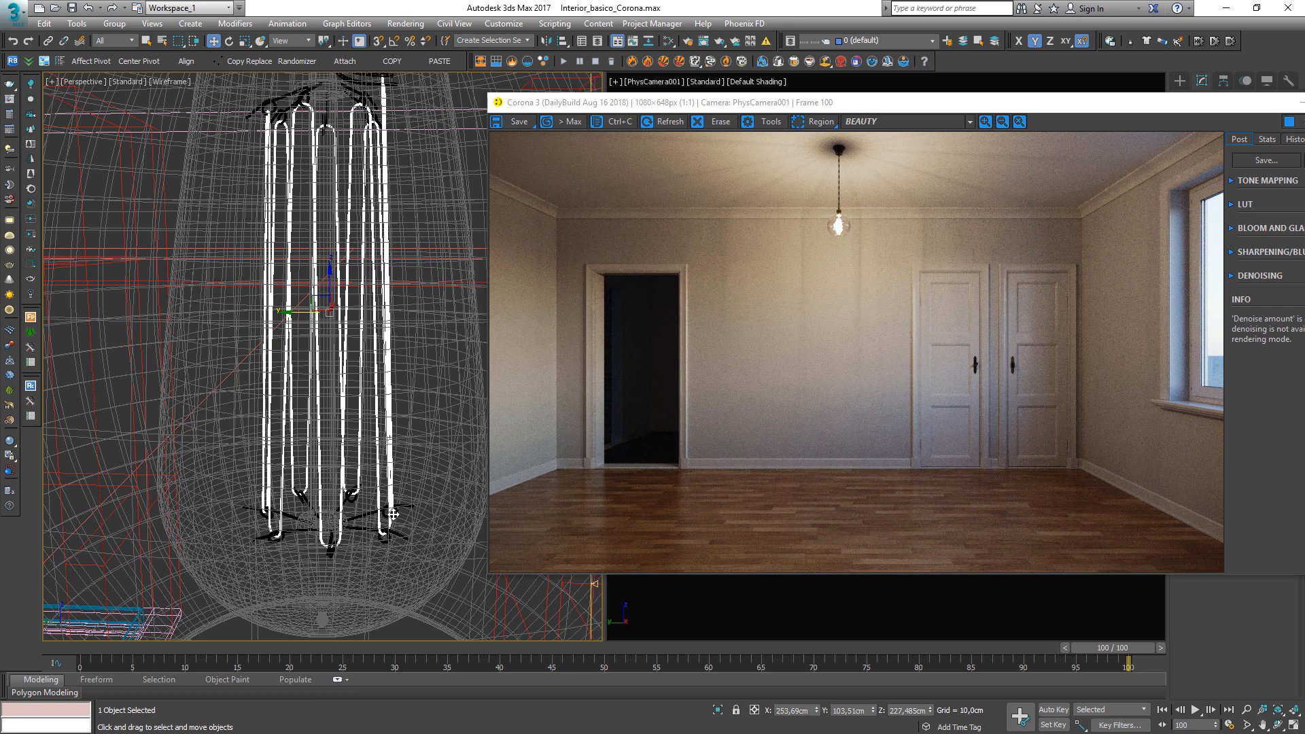
Pick the filament's CoronaLightMtl from the model into the Slate Material Editor.
key(m)
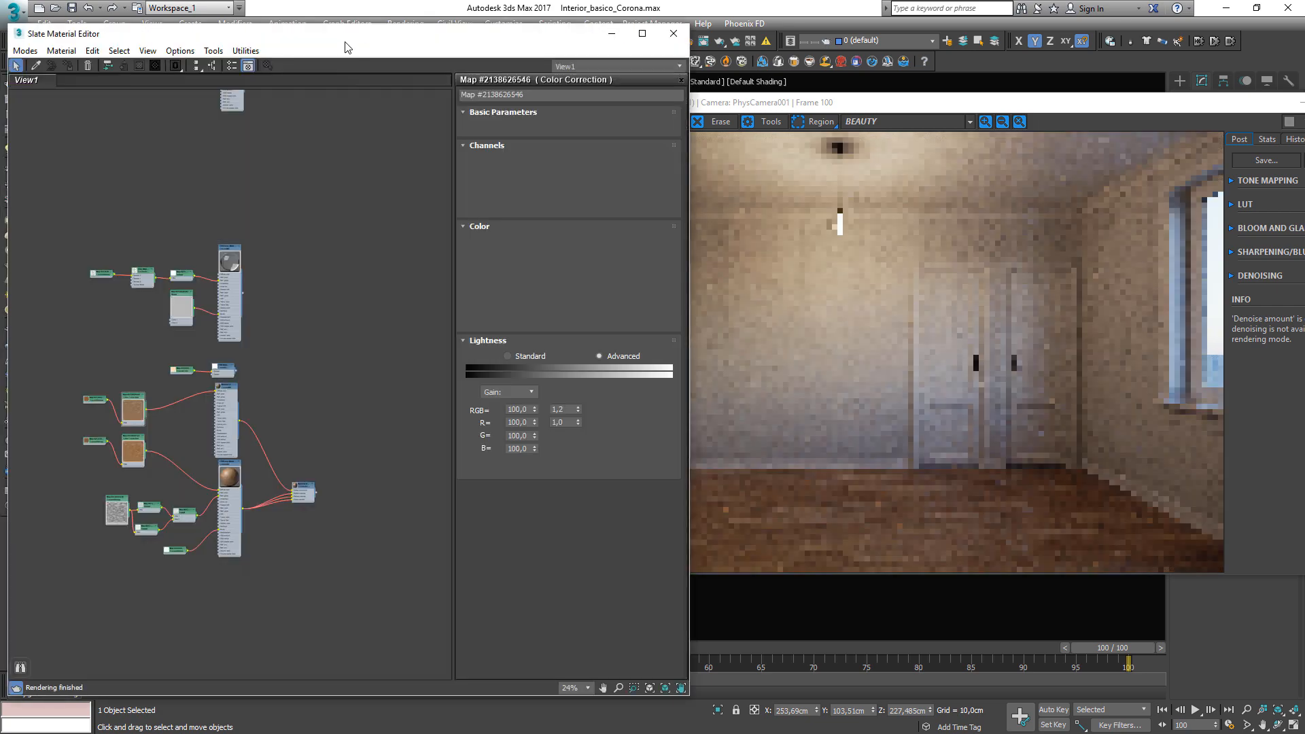
drag(343, 39, 658, 63)
middle_drag(499, 225, 573, 297)
middle_drag(402, 222, 568, 288)
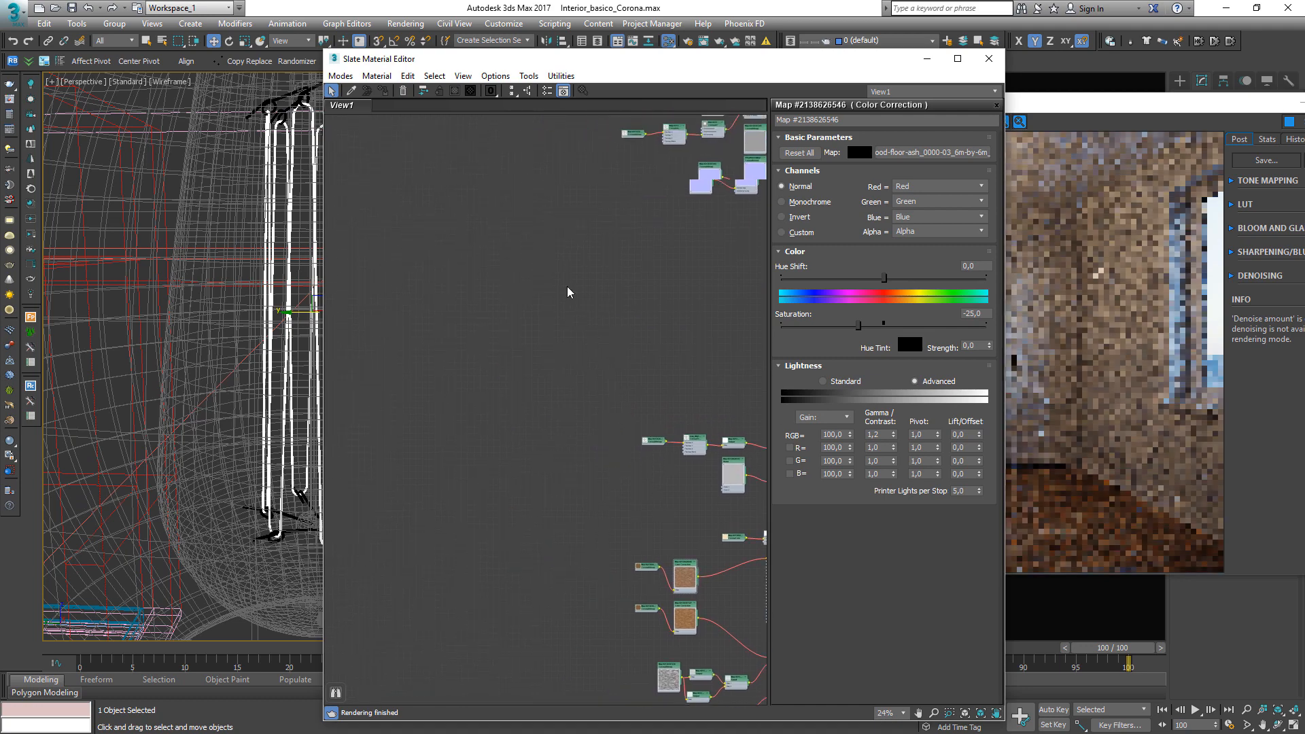
click(350, 91)
scroll(310, 131, up, 3)
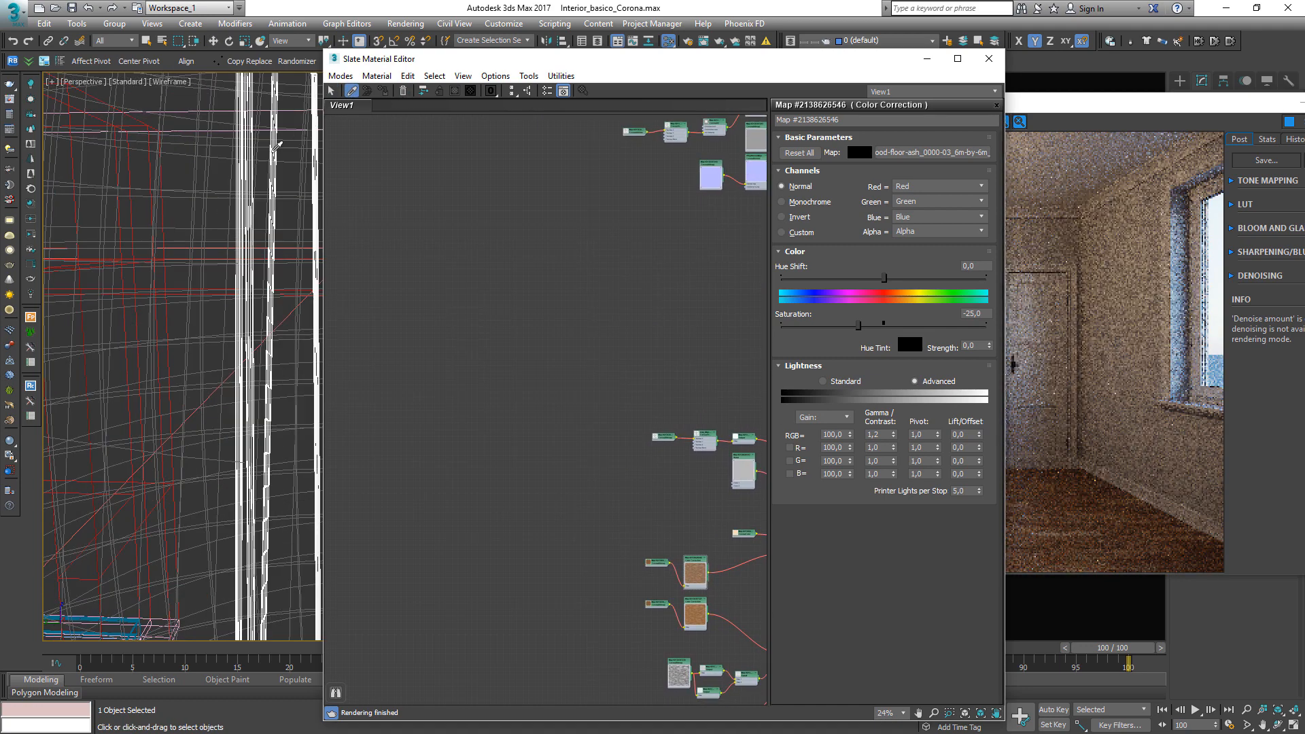
click(277, 146)
scroll(557, 408, up, 5)
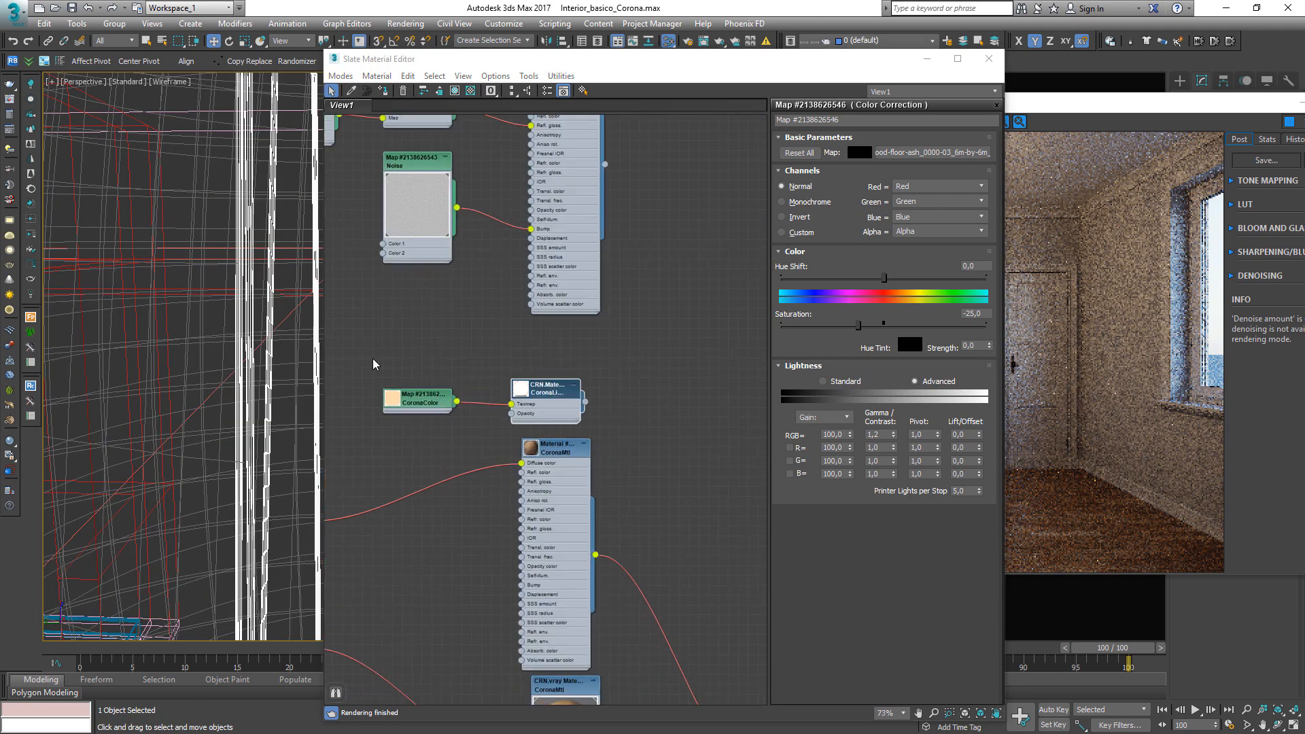
Move the filament's light material and its CoronaColor map to an empty area and open the material's parameters.
drag(554, 396, 684, 376)
middle_drag(684, 375, 369, 388)
drag(358, 390, 659, 274)
click(652, 321)
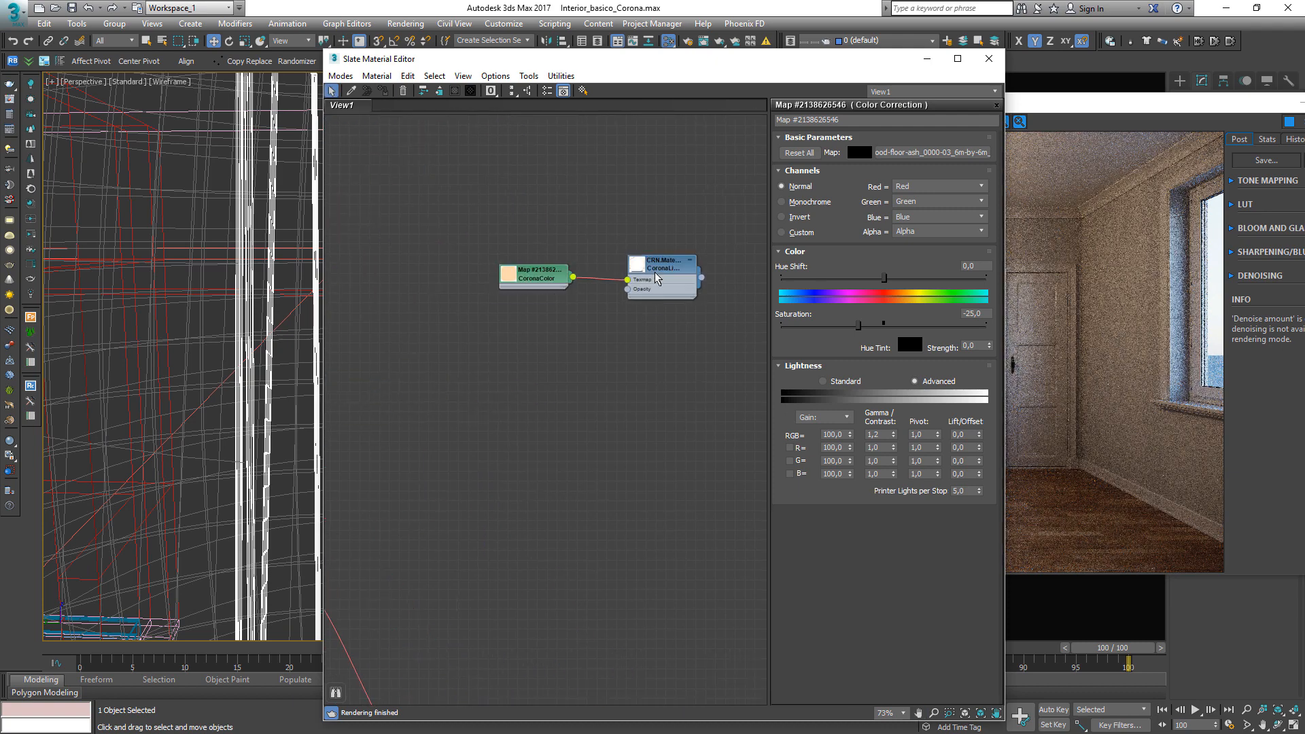
click(656, 271)
double_click(655, 271)
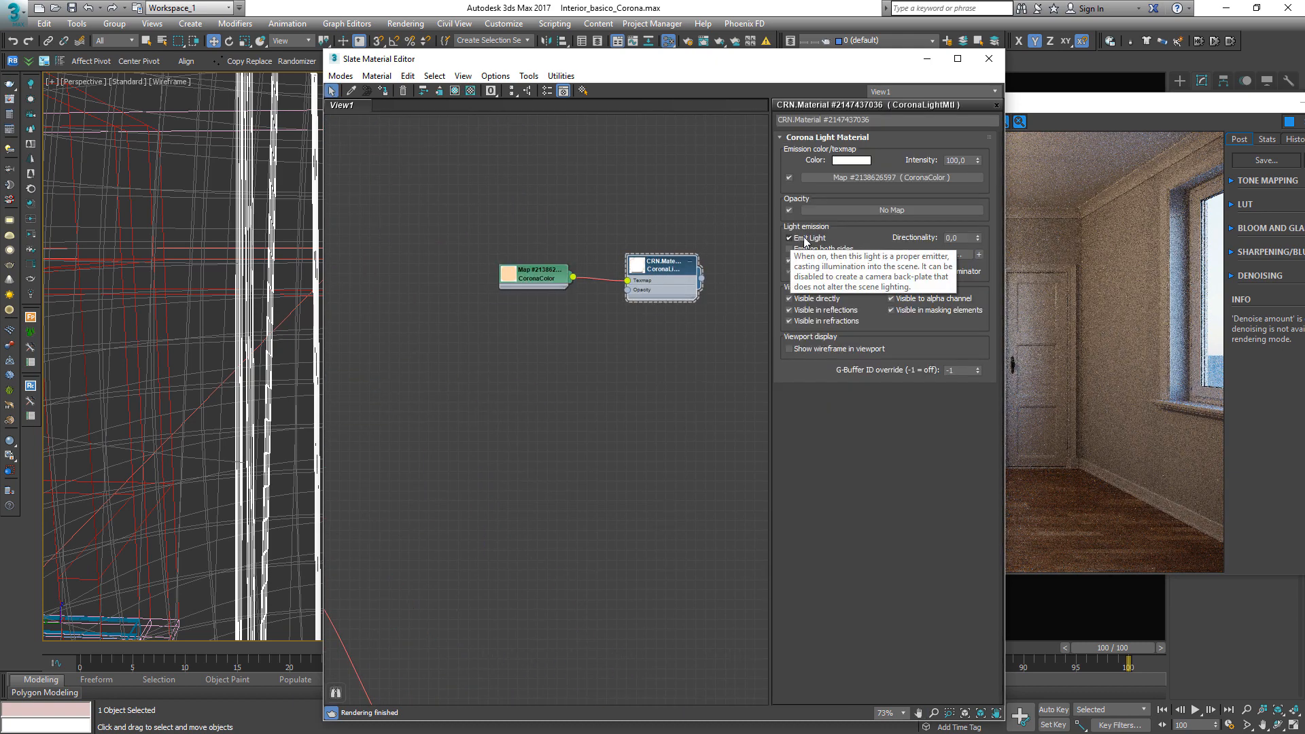
Show the render statistics and examine the filament wires inside the bulb.
click(1171, 215)
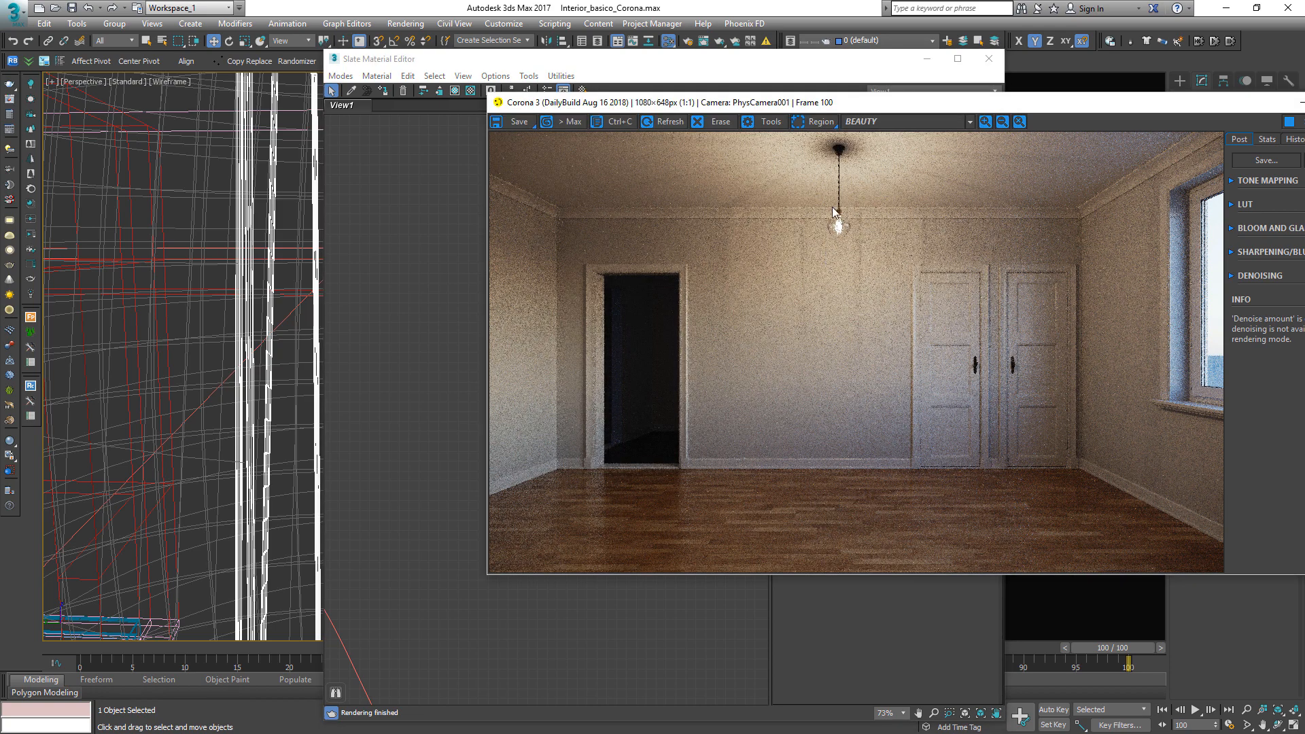
drag(1045, 102, 847, 99)
click(1069, 137)
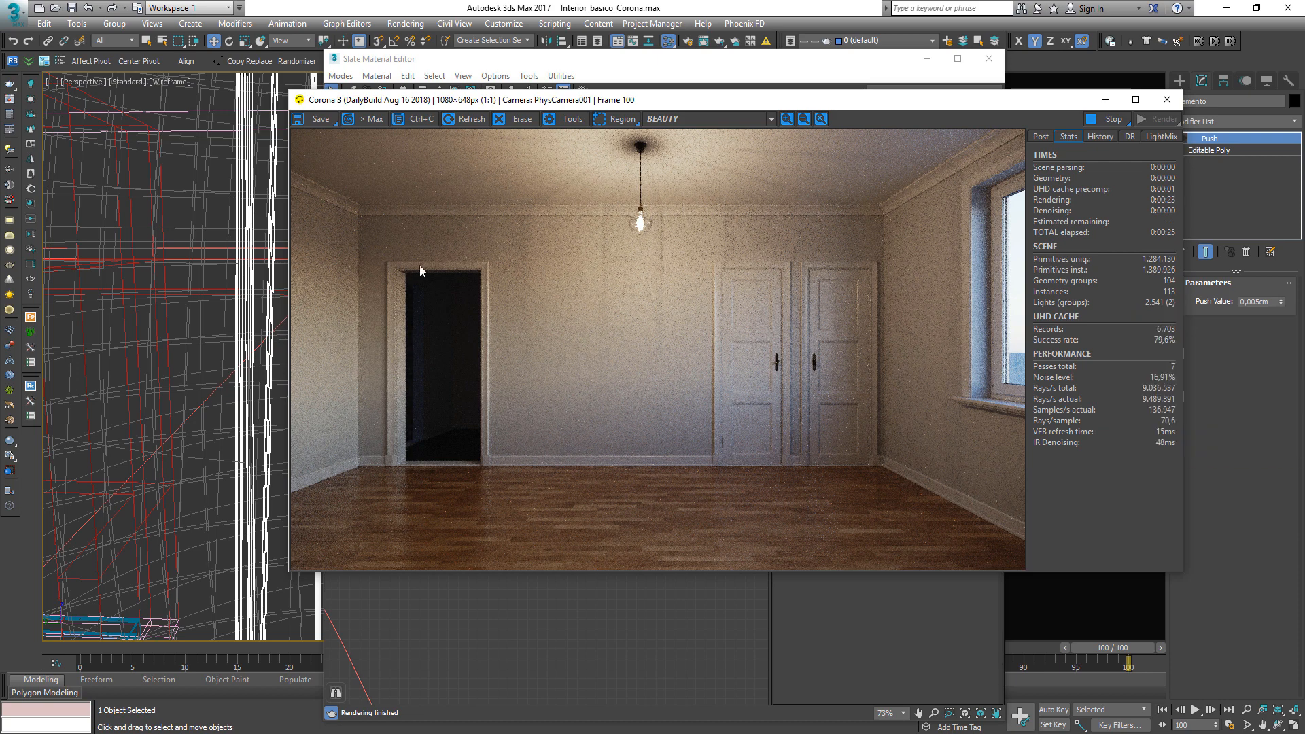
scroll(240, 206, up, 1)
scroll(240, 206, up, 4)
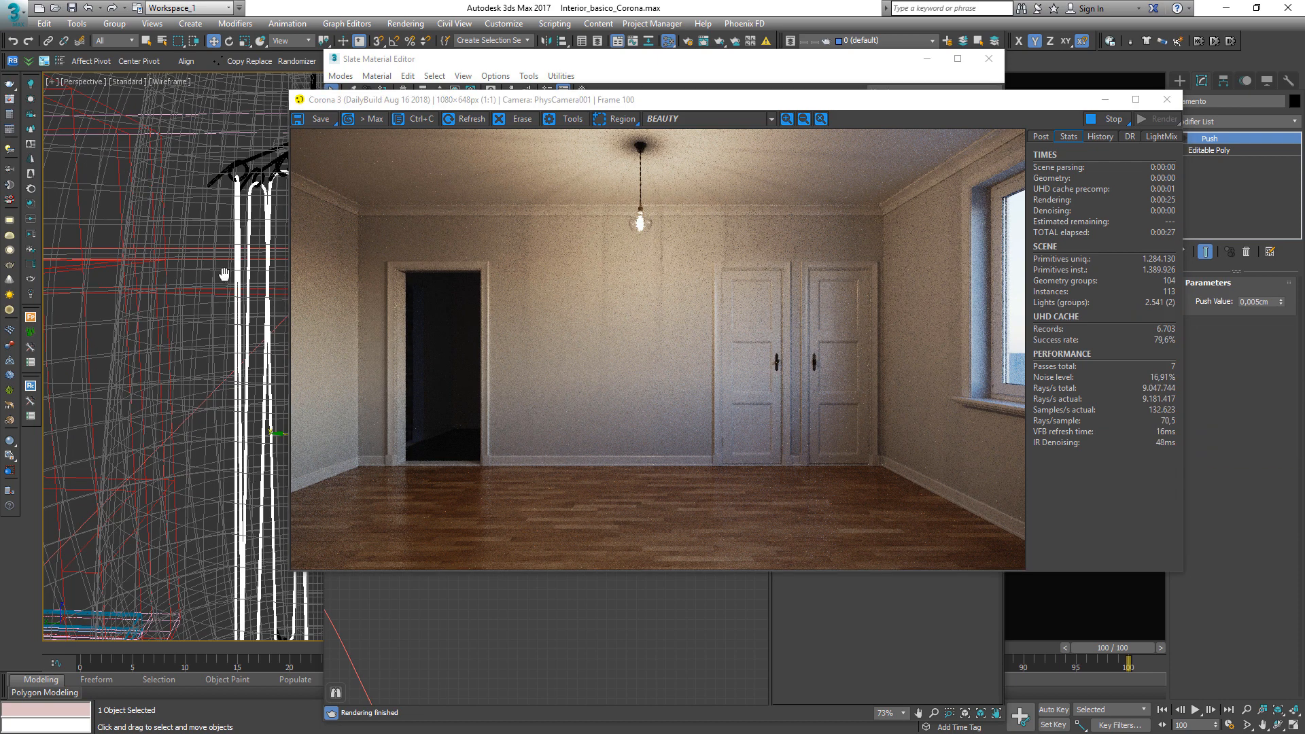
scroll(102, 245, down, 8)
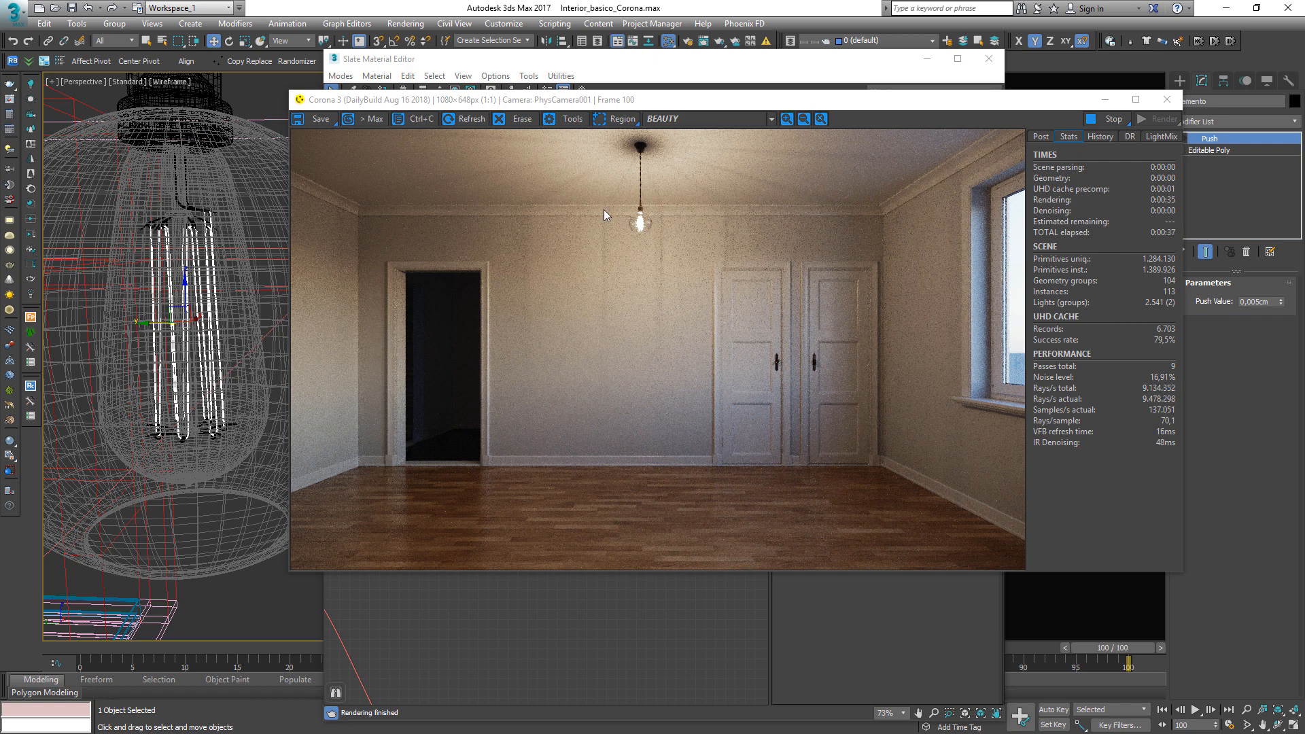
Disable Emit Light in the filament's CoronaLightMtl.
key(m)
key(m)
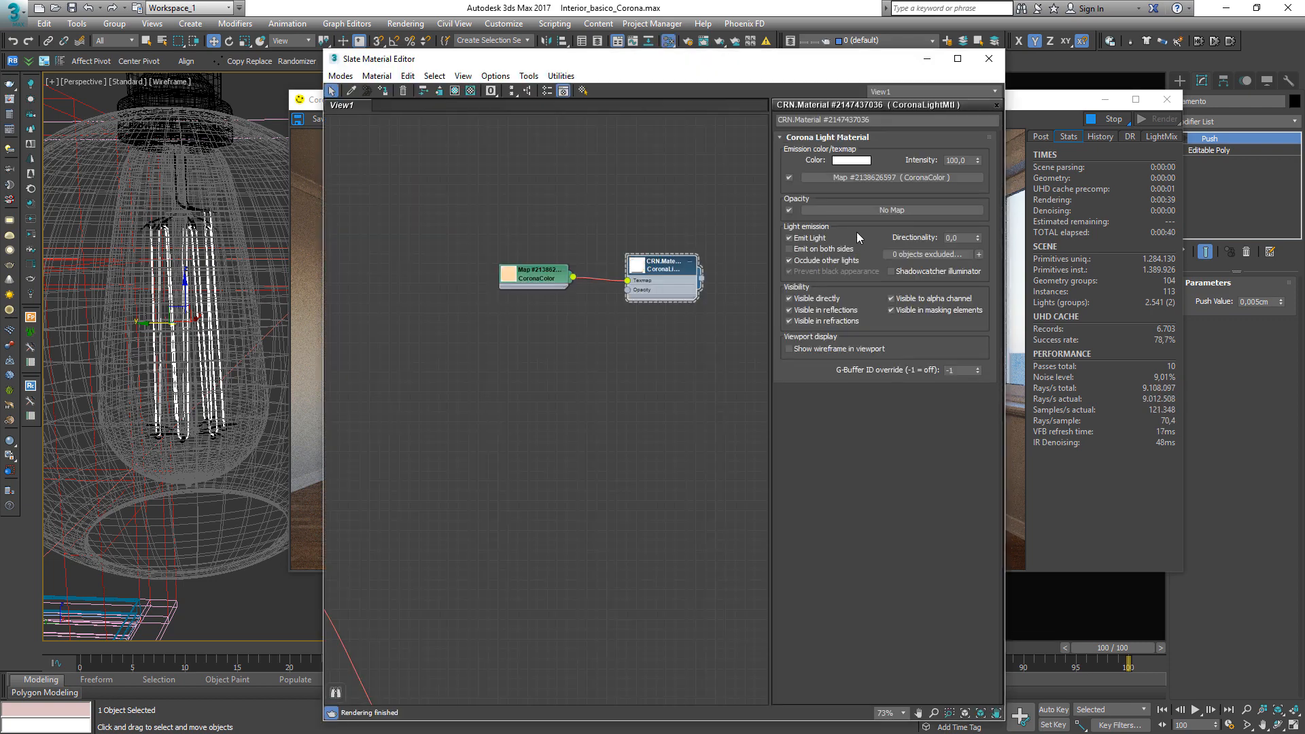
click(805, 238)
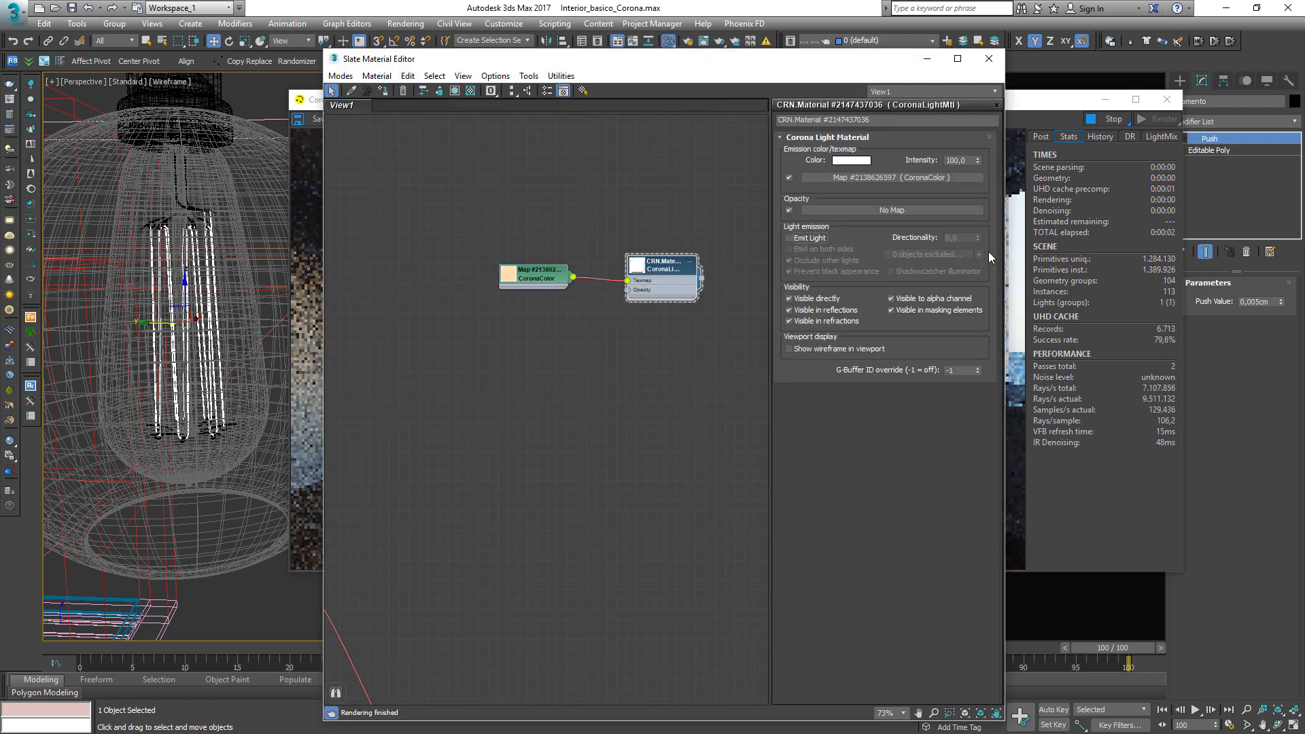
Inspect the hanging bulb up close in the render and check the number of lights in the statistics.
click(1013, 243)
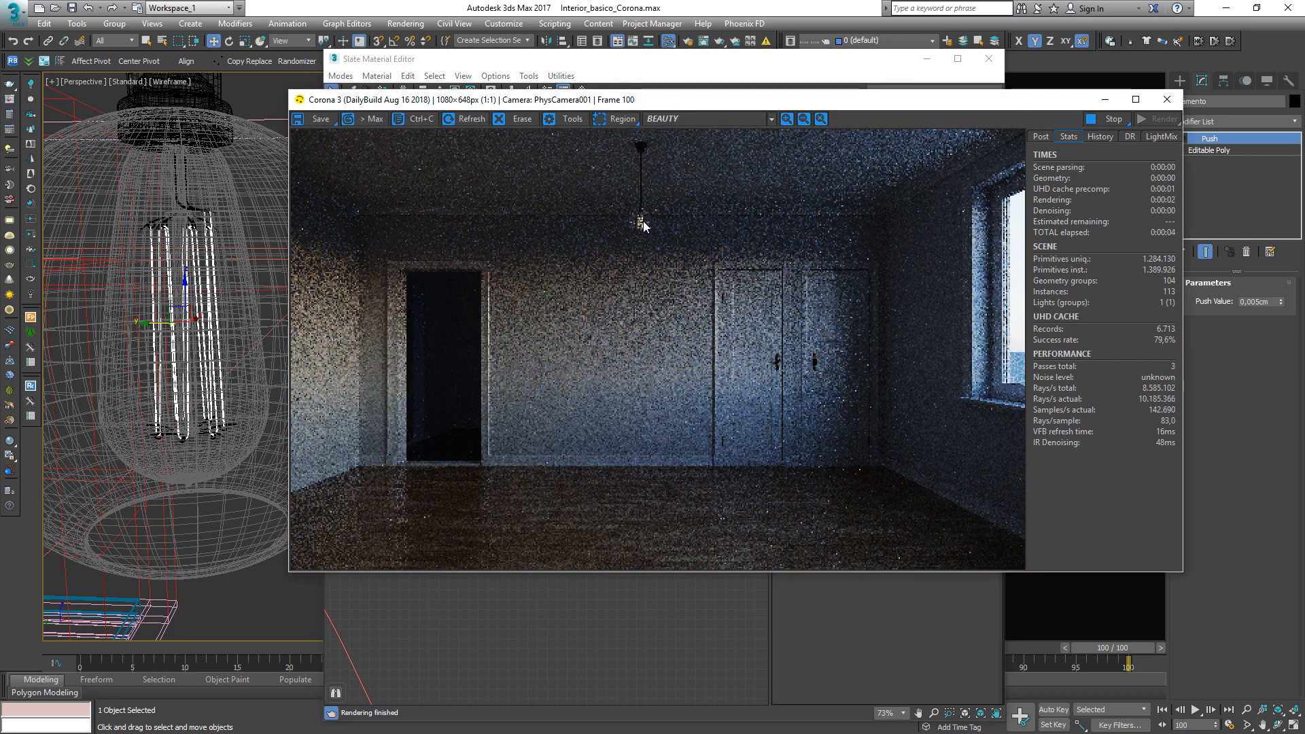
scroll(645, 226, up, 2)
drag(643, 221, 639, 291)
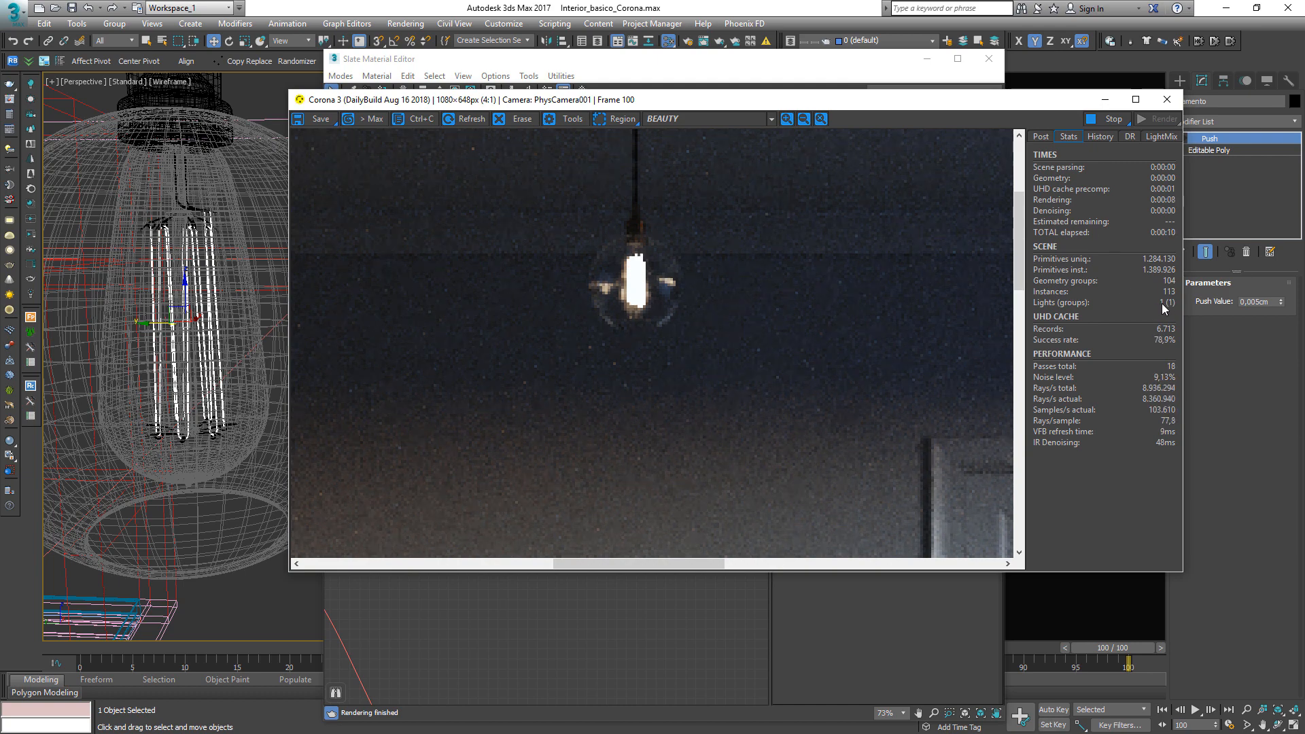
scroll(648, 280, down, 1)
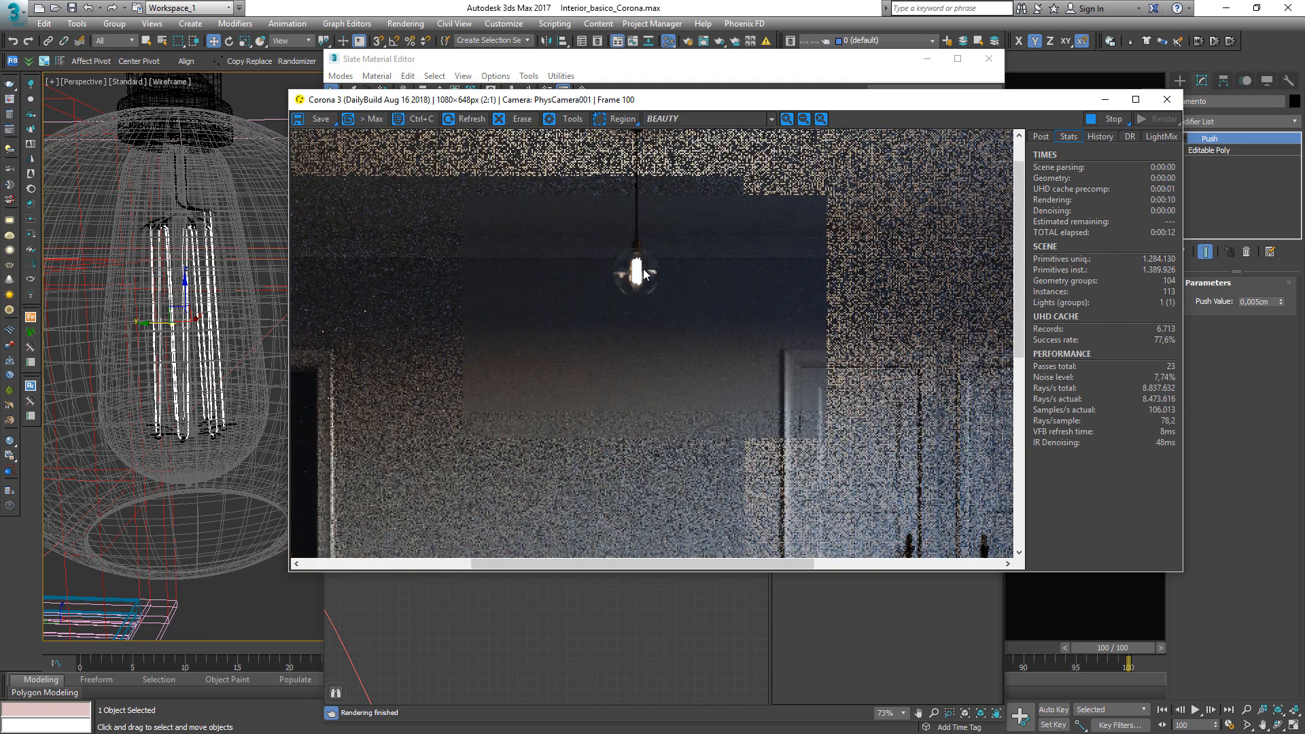
Show the whole room in the render and select the inner glass mesh of the hanging bulb.
scroll(649, 280, down, 1)
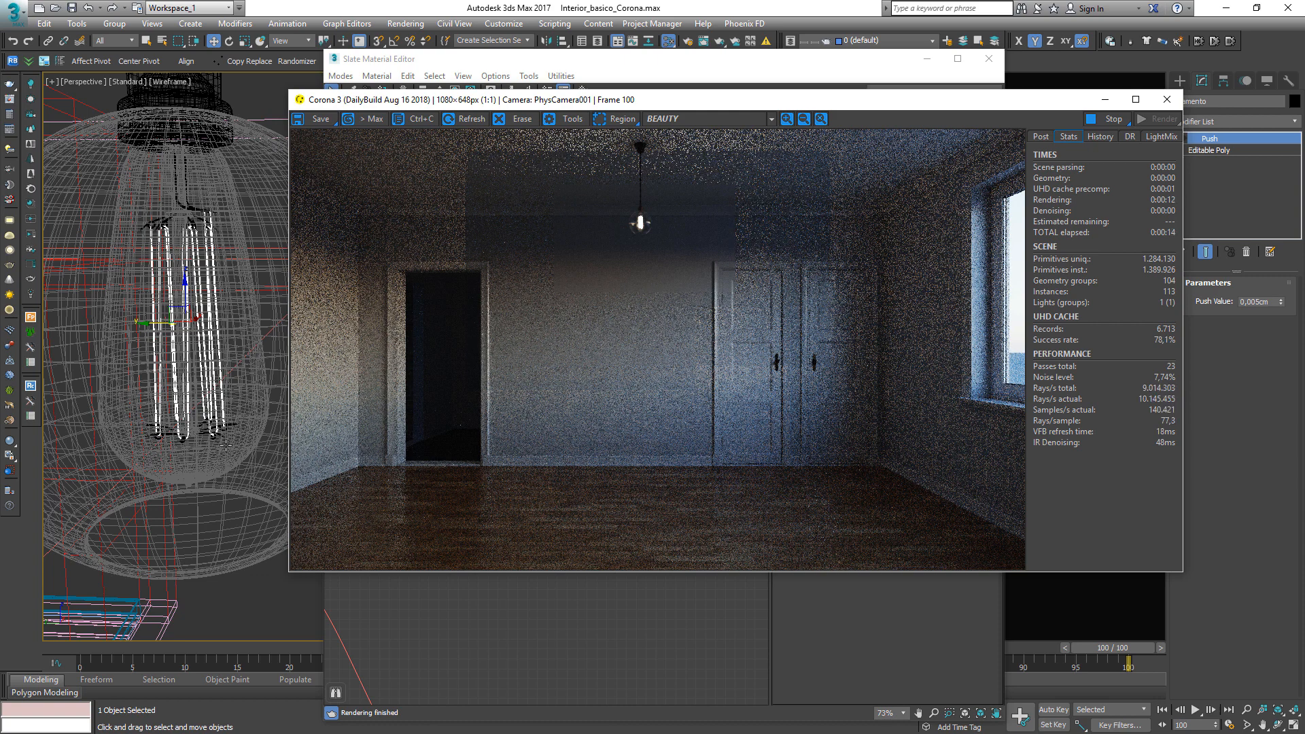
click(244, 393)
click(244, 393)
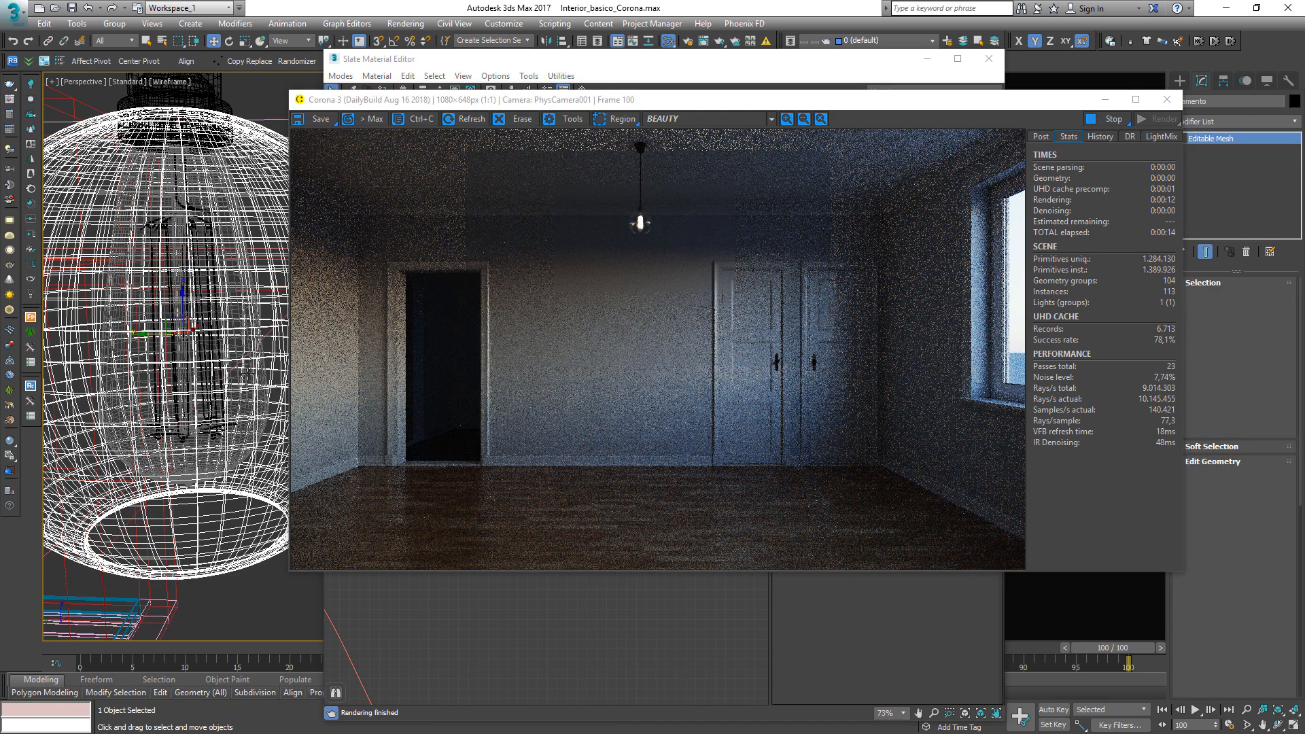
click(247, 379)
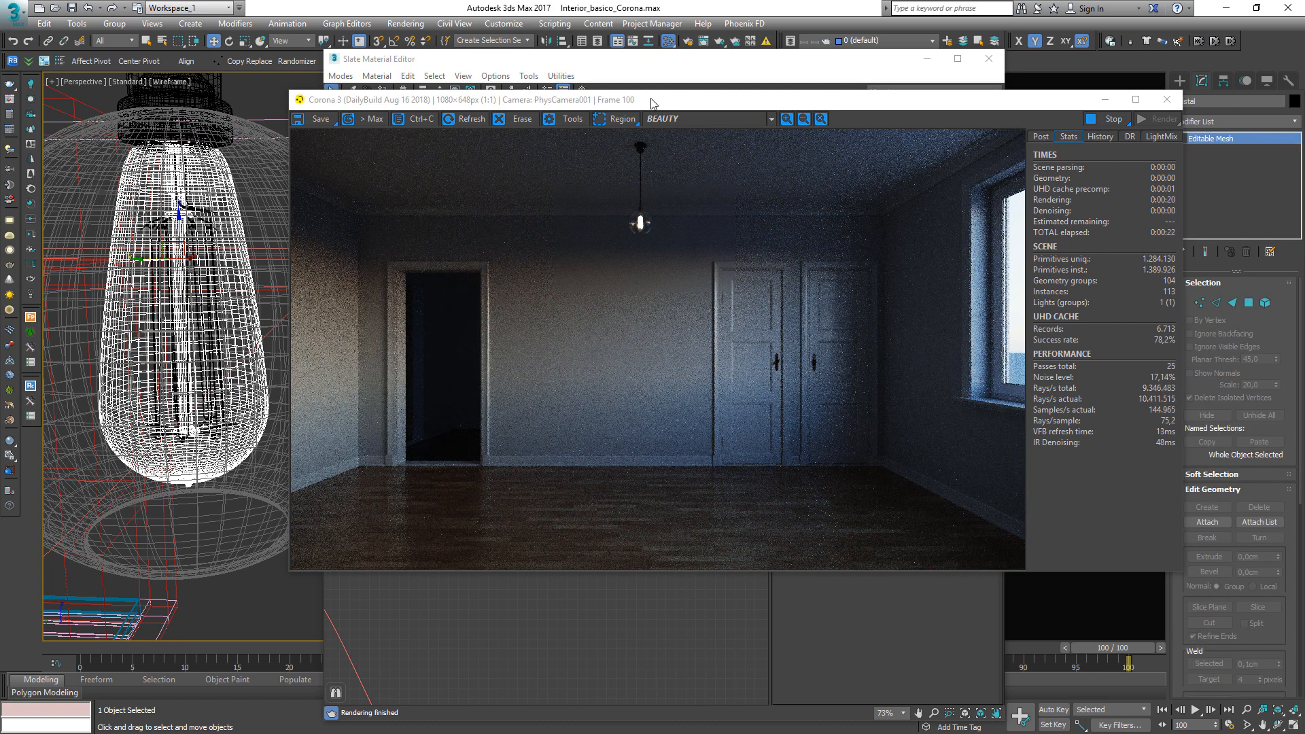
Close the Slate Material Editor and set up a new CoronaLight with the Sphere shape.
drag(651, 100, 698, 210)
click(989, 58)
drag(1218, 218, 1123, 94)
click(1180, 81)
click(1213, 101)
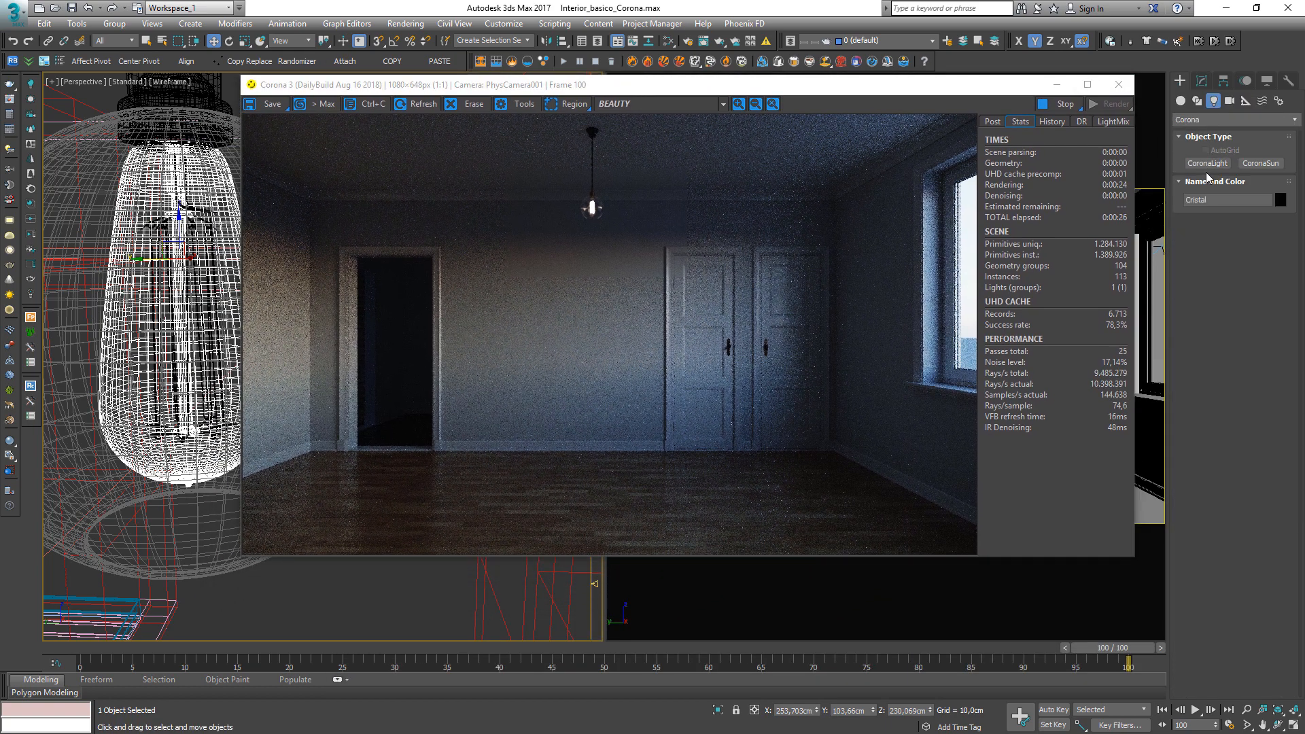
click(1206, 165)
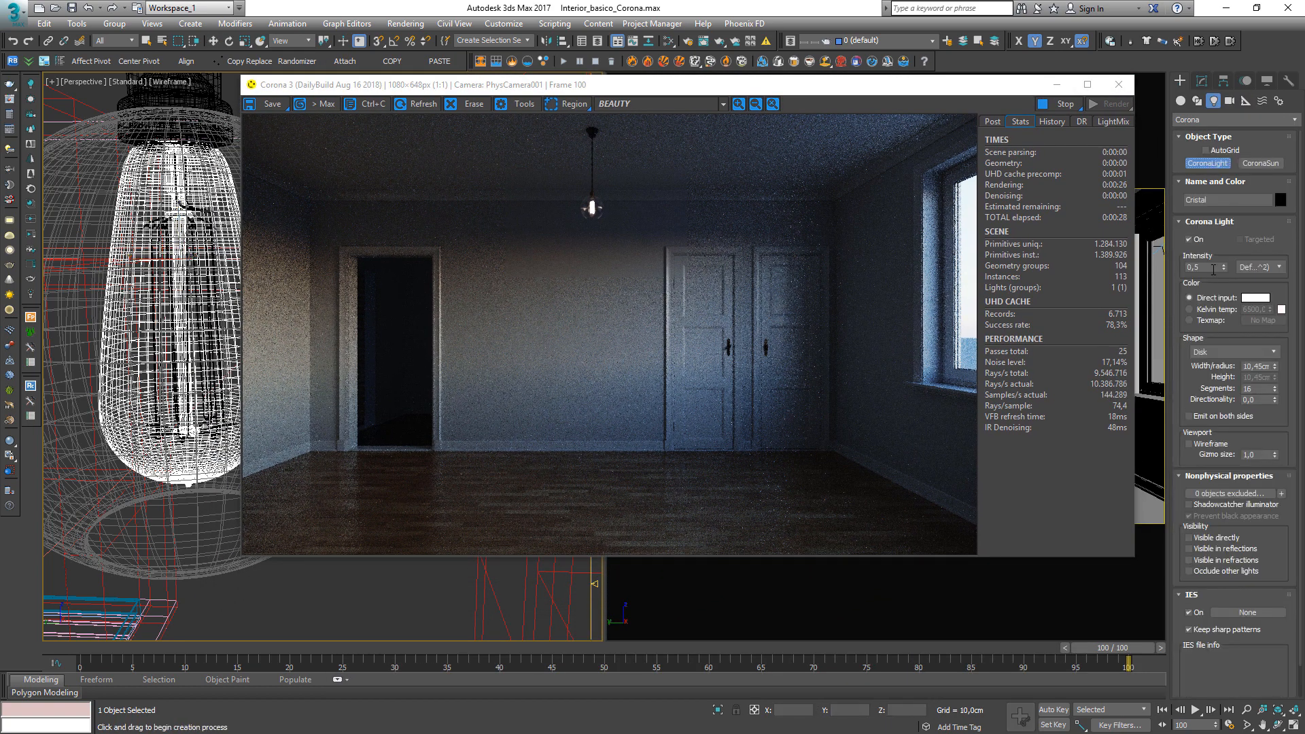
click(1228, 353)
click(1216, 384)
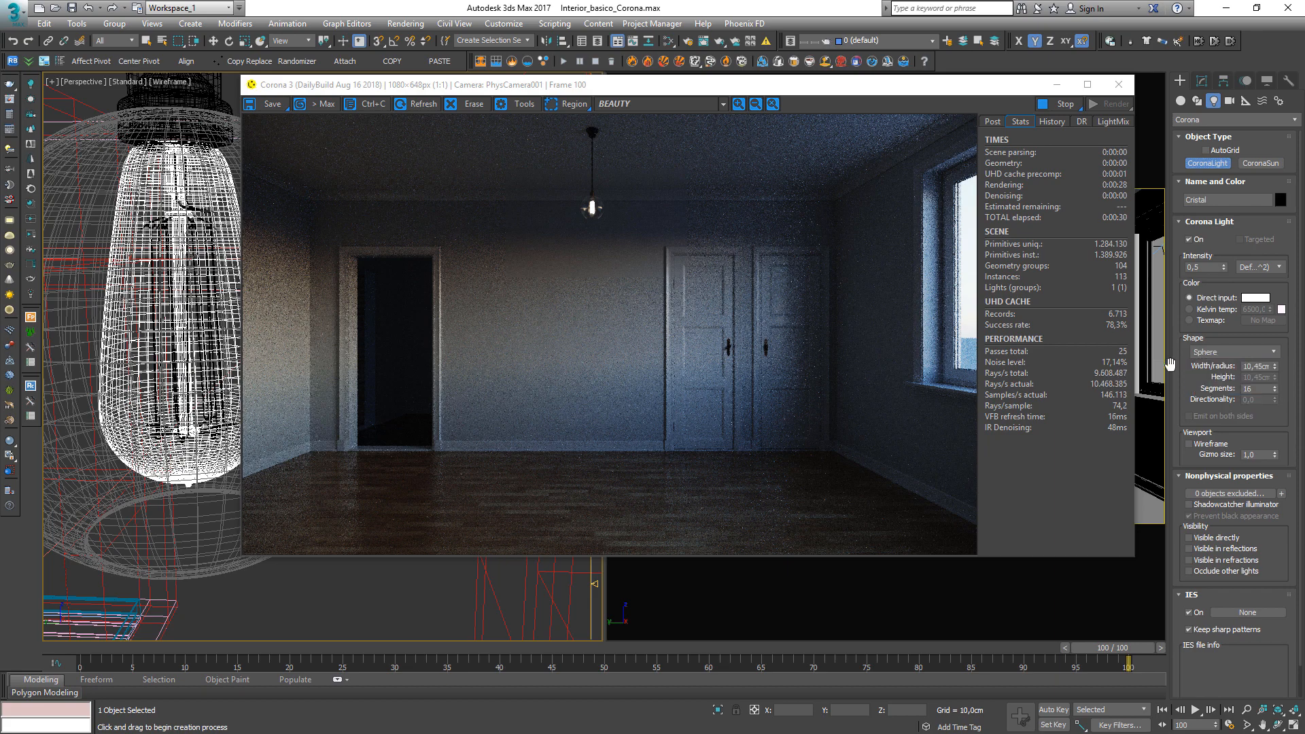
Draw the sphere light centred on the hanging bulb in the Top view, with a radius of about 2.5 cm, and switch to the Front view.
drag(505, 91, 675, 110)
key(t)
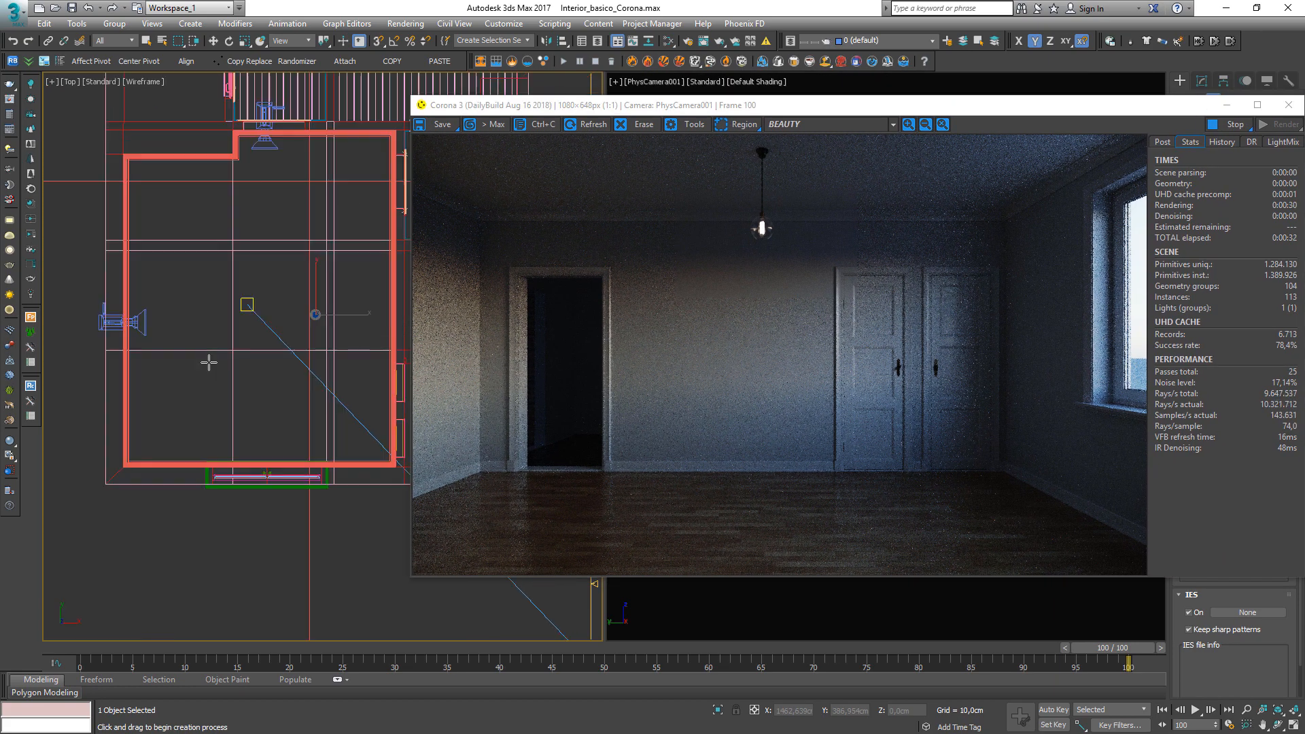
key(z)
middle_drag(297, 474, 205, 417)
drag(320, 384, 470, 439)
key(f)
scroll(240, 328, down, 10)
key(w)
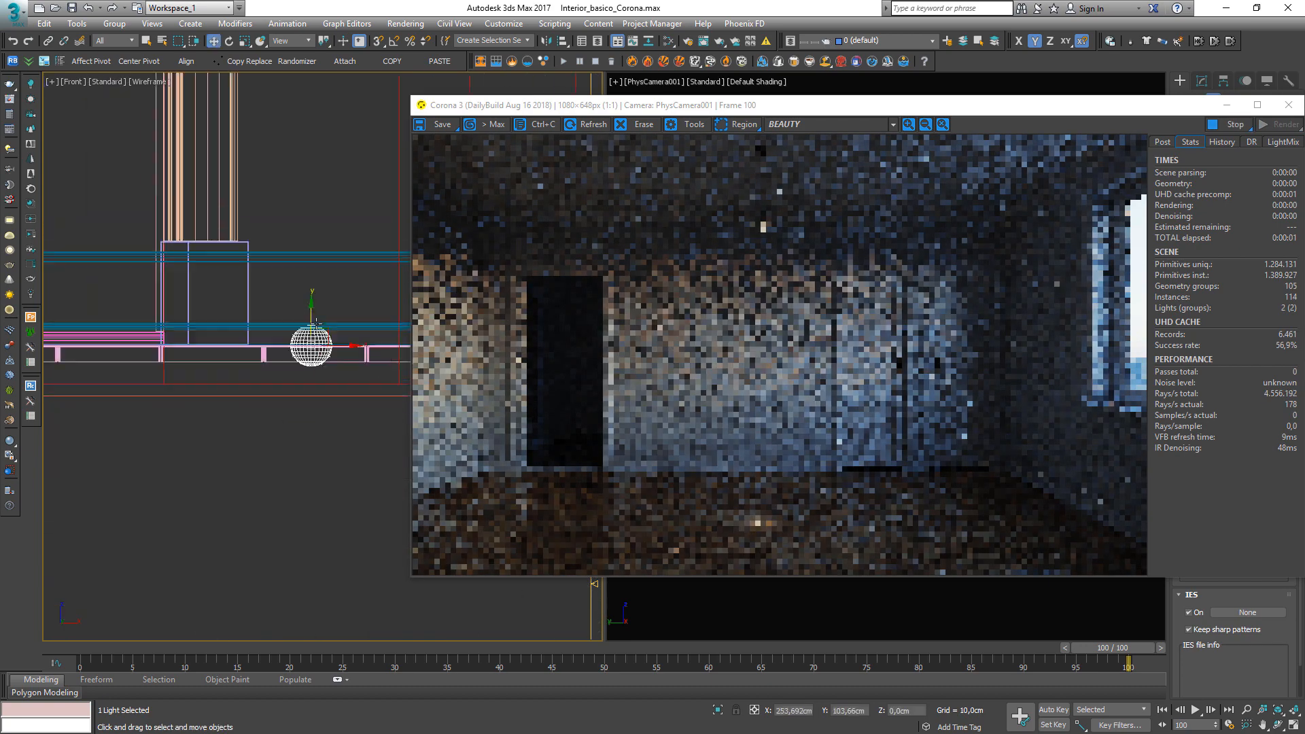
Raise the sphere light vertically into the lower part of the hanging bulb, to a height of about 224.6 cm.
scroll(307, 320, down, 4)
middle_drag(307, 321, 252, 496)
scroll(252, 496, down, 2)
drag(243, 481, 237, 129)
middle_drag(237, 129, 236, 460)
drag(249, 468, 252, 359)
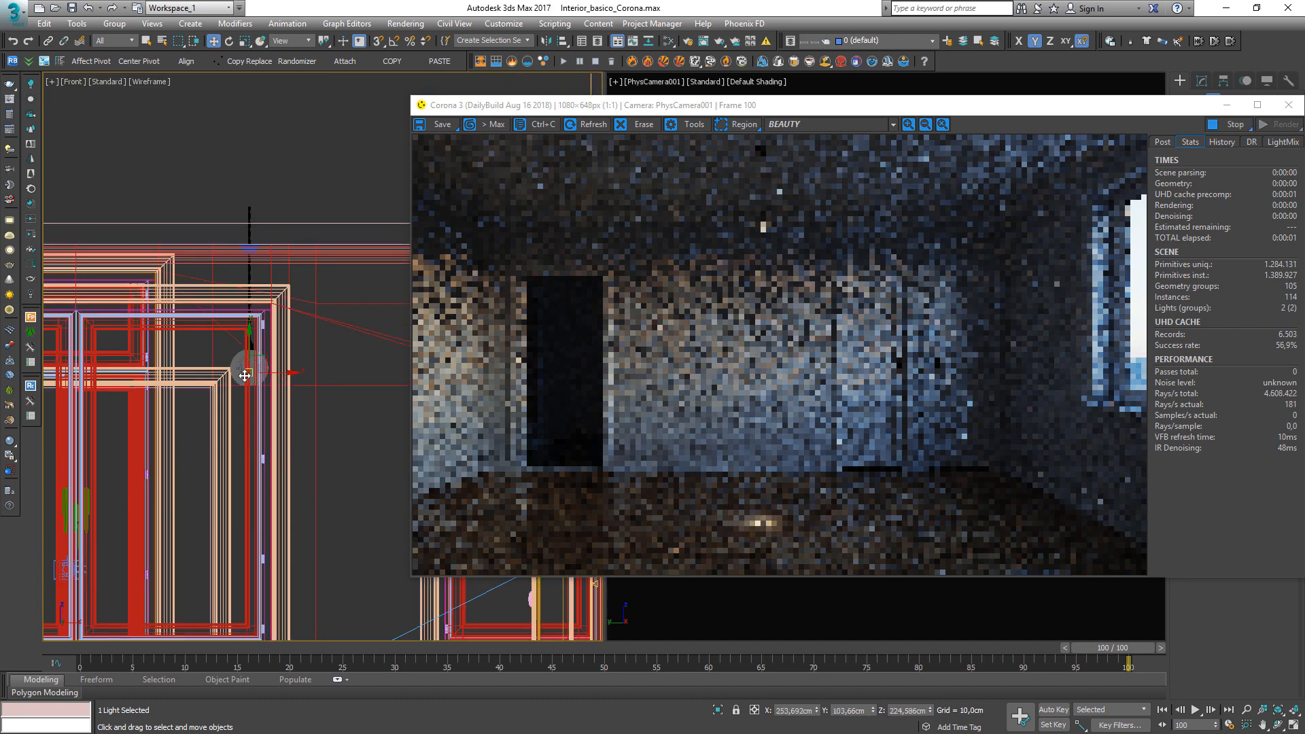
scroll(270, 346, up, 6)
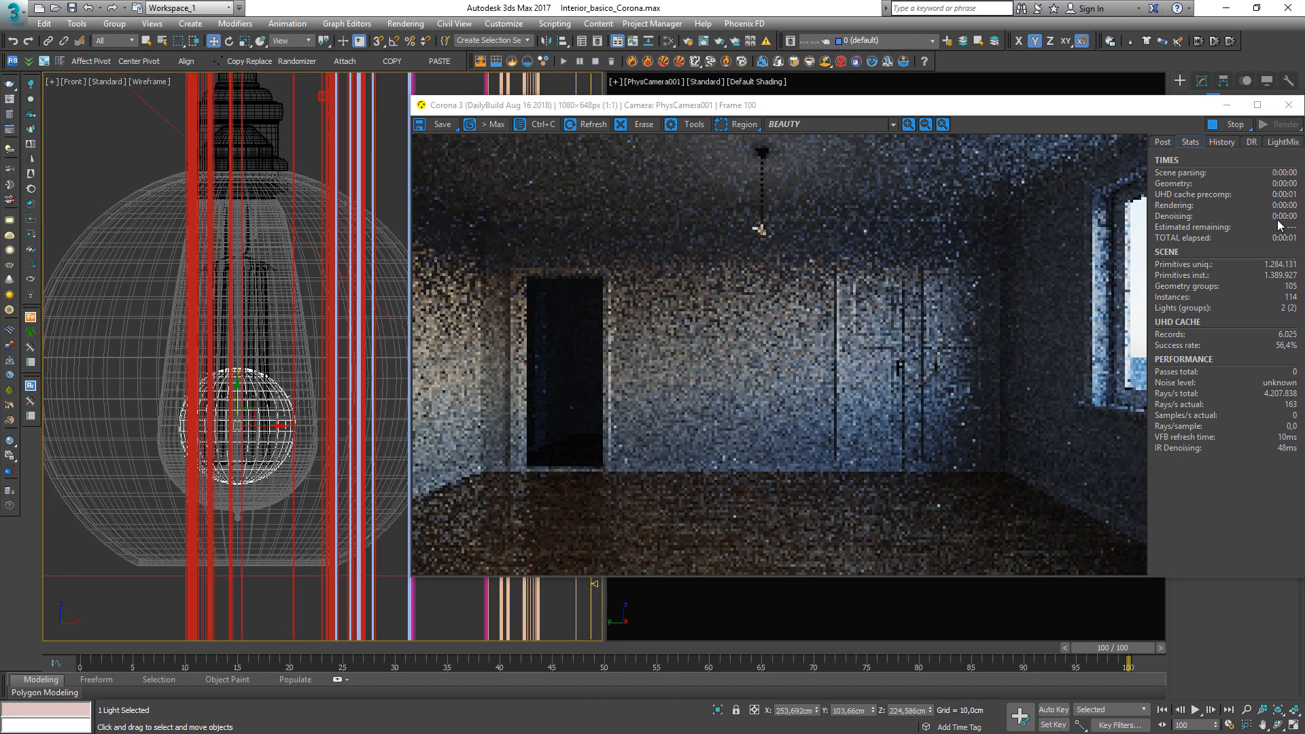
Enlarge the sphere light's radius to about 3.98 cm and examine the bulb up close in the render.
drag(1220, 102, 1026, 68)
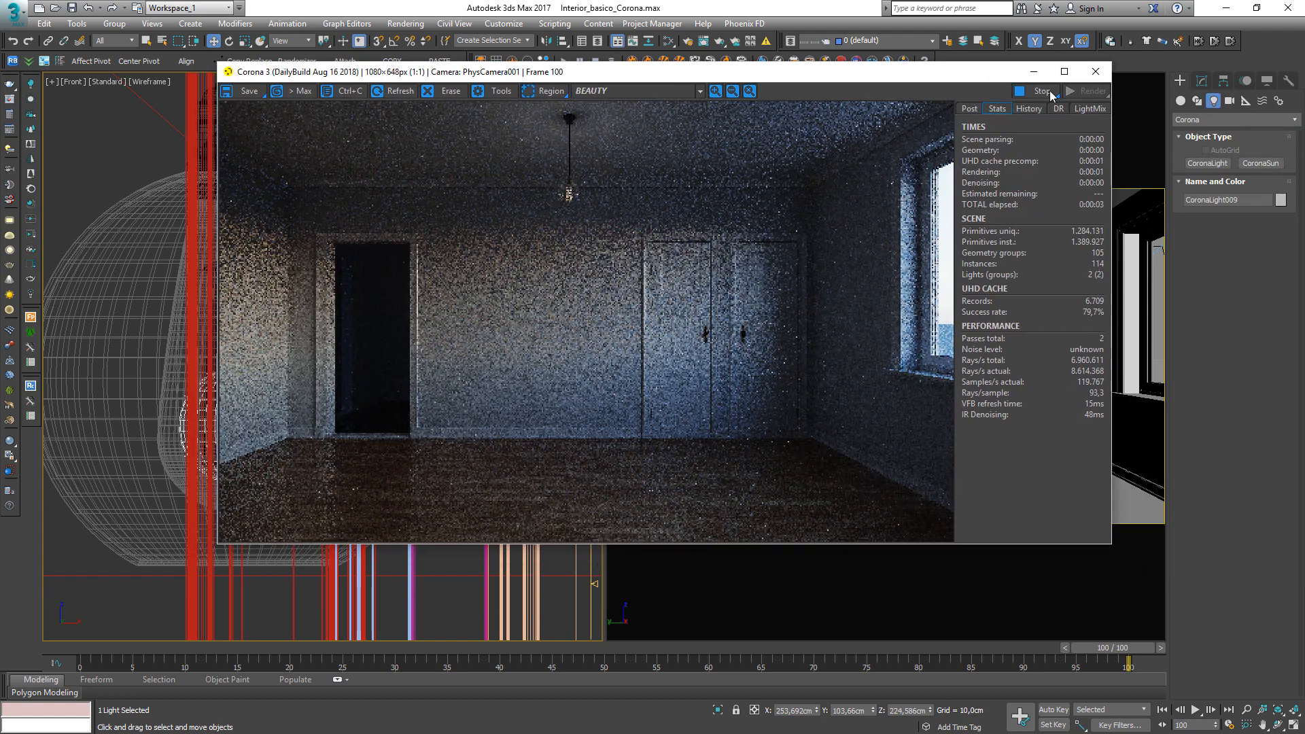
click(1202, 81)
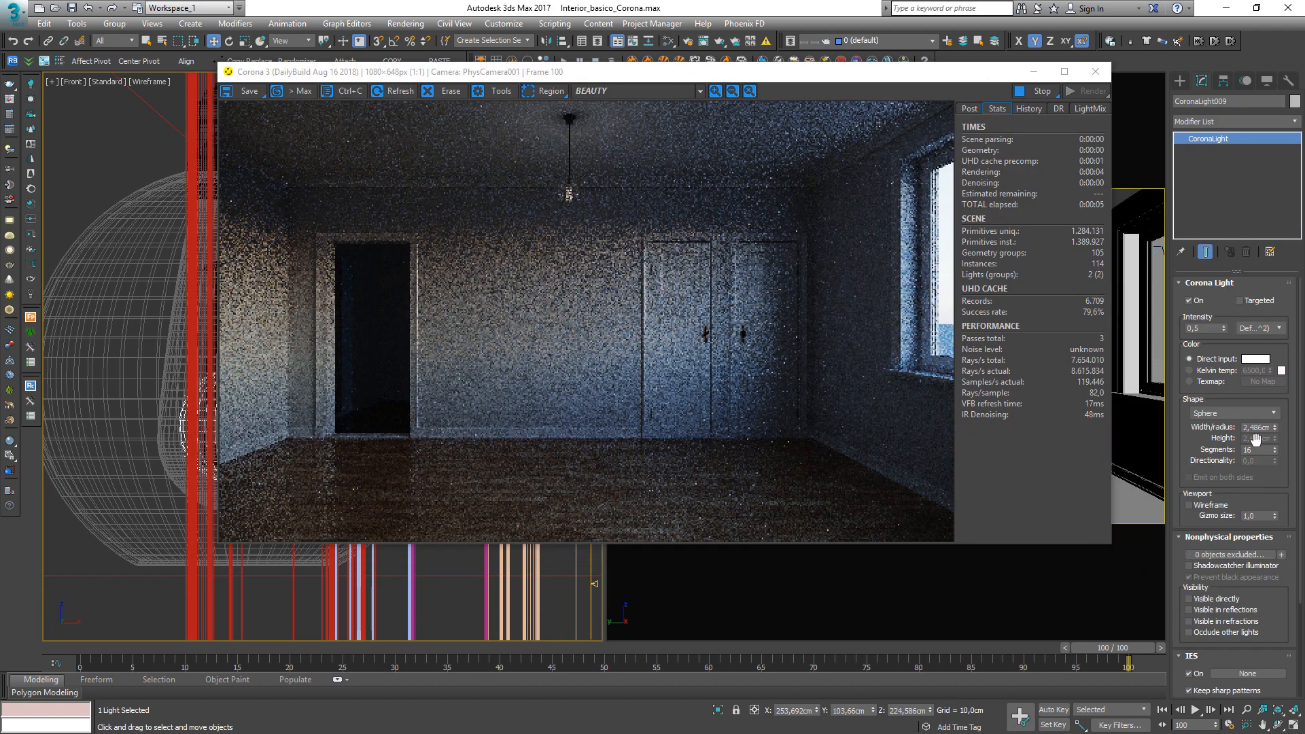
drag(1275, 428, 1275, 377)
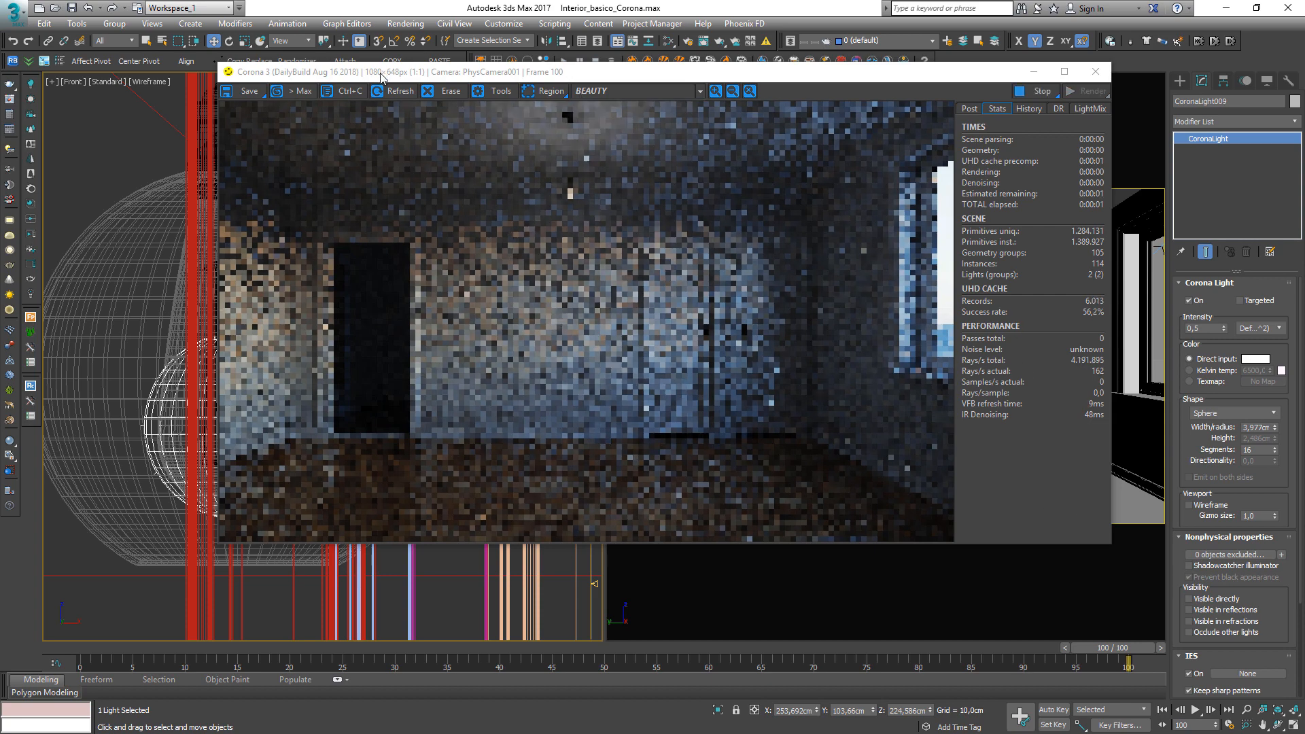
drag(384, 72, 535, 40)
middle_drag(240, 433, 211, 431)
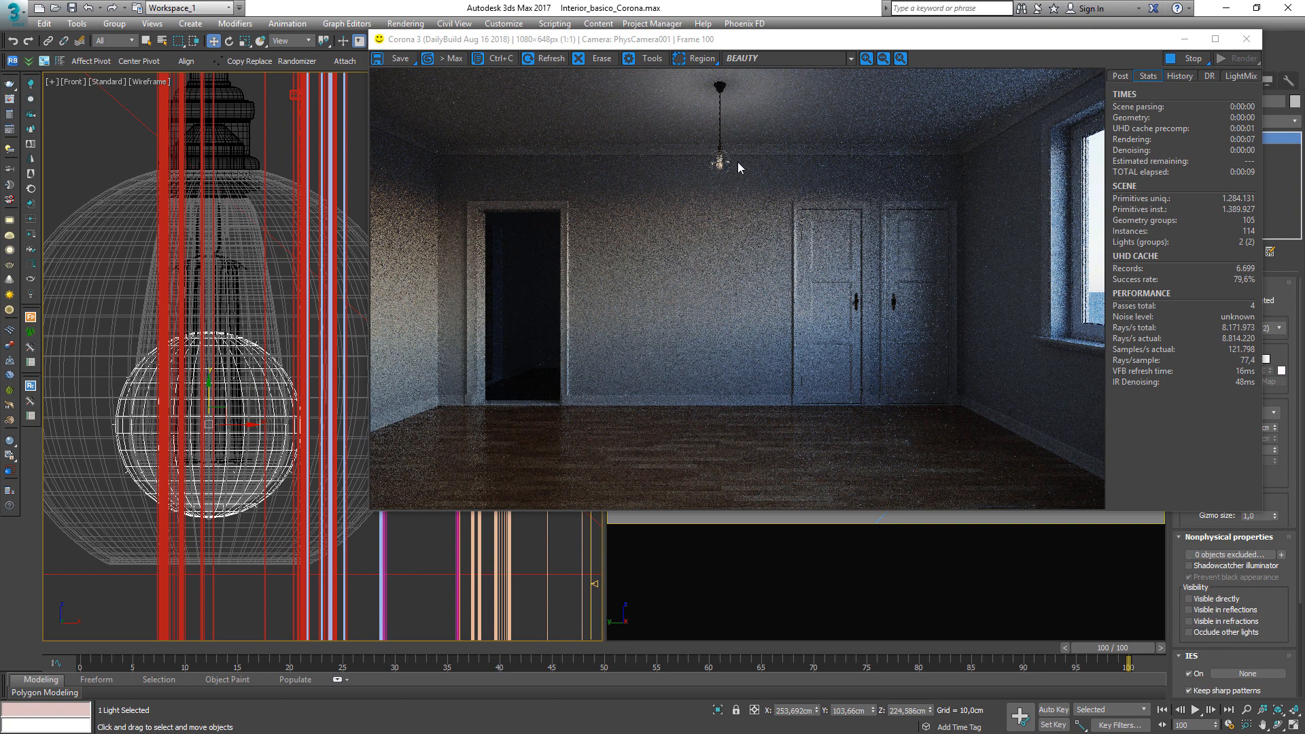
scroll(731, 166, up, 2)
drag(725, 178, 759, 284)
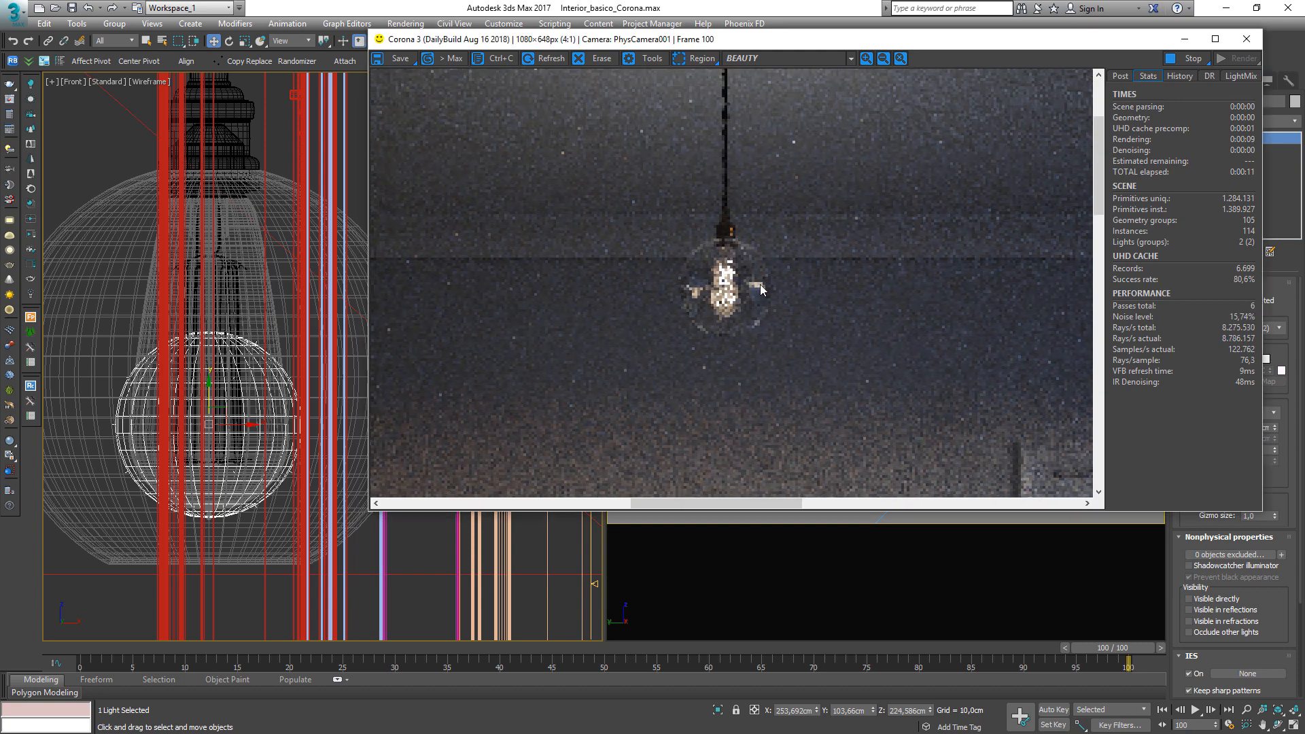
scroll(762, 288, up, 1)
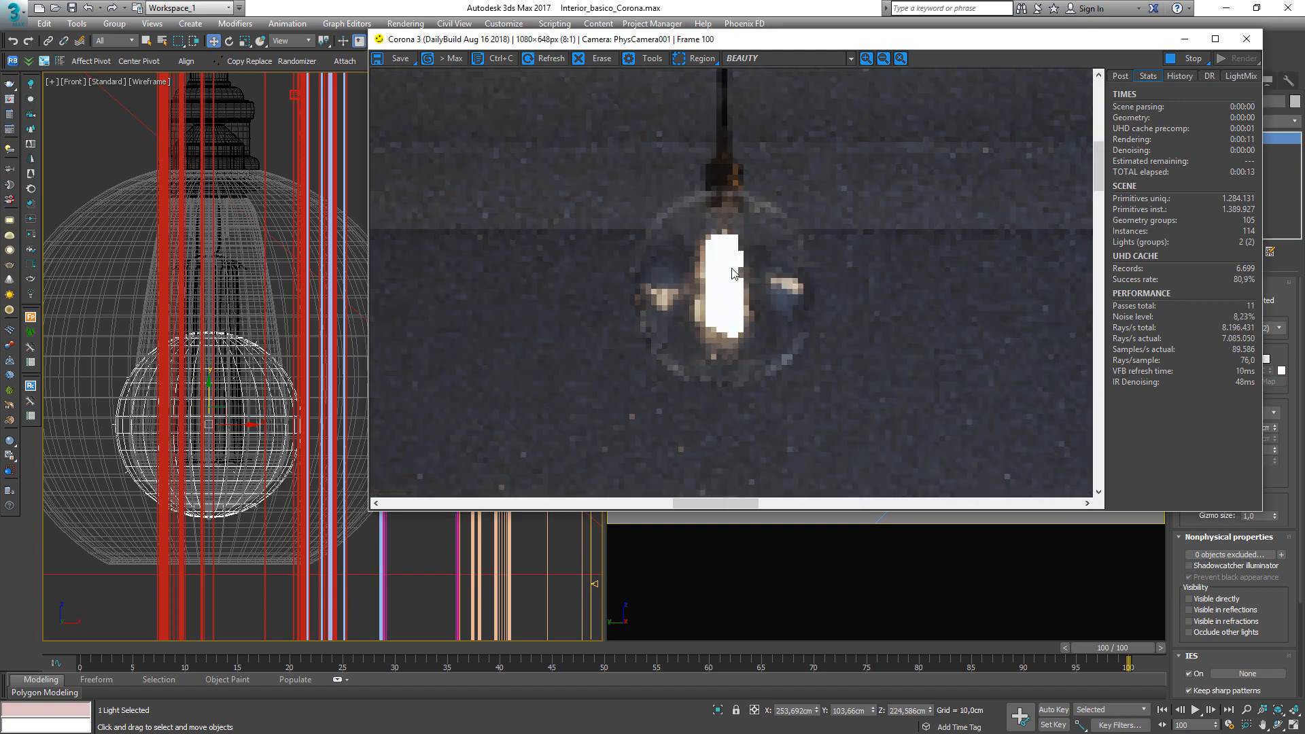
scroll(741, 325, down, 3)
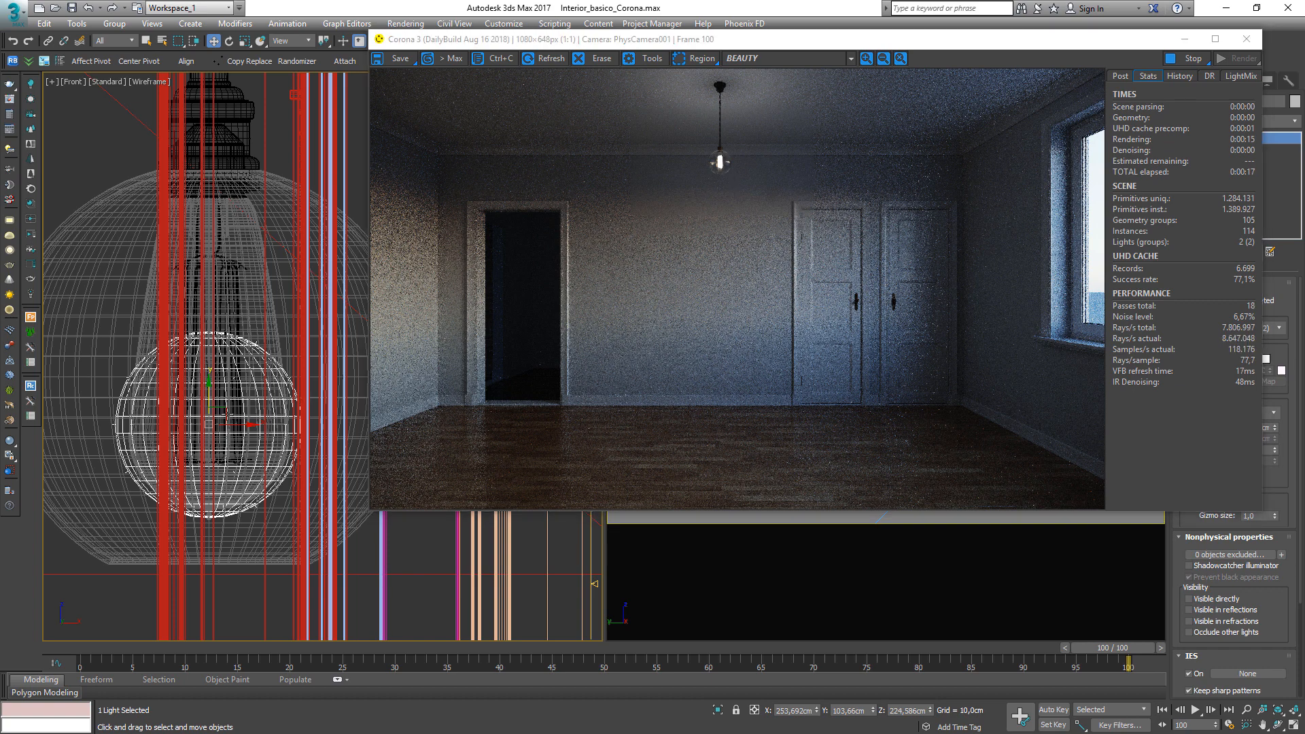
Switch the sphere light's intensity units to lumens (lm) and set the intensity to 1500.
middle_drag(252, 402, 228, 408)
drag(957, 43, 678, 83)
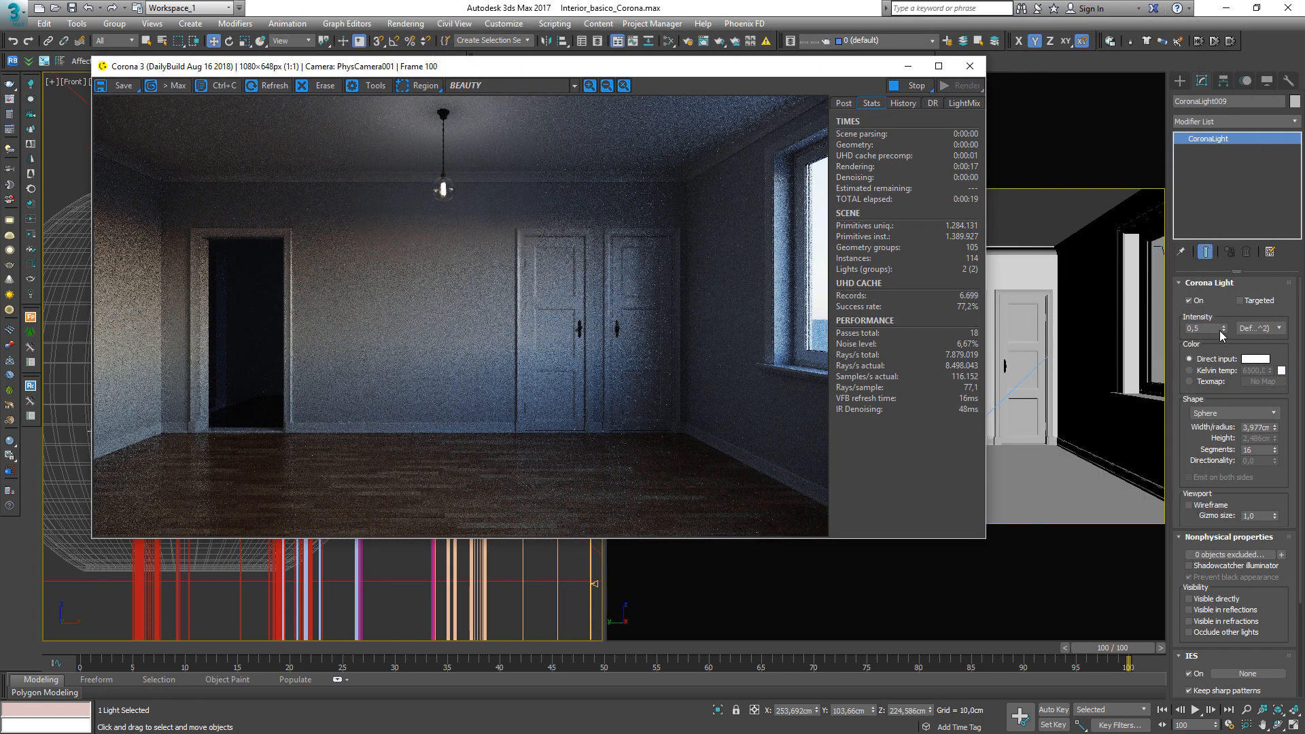
click(1261, 327)
click(1254, 358)
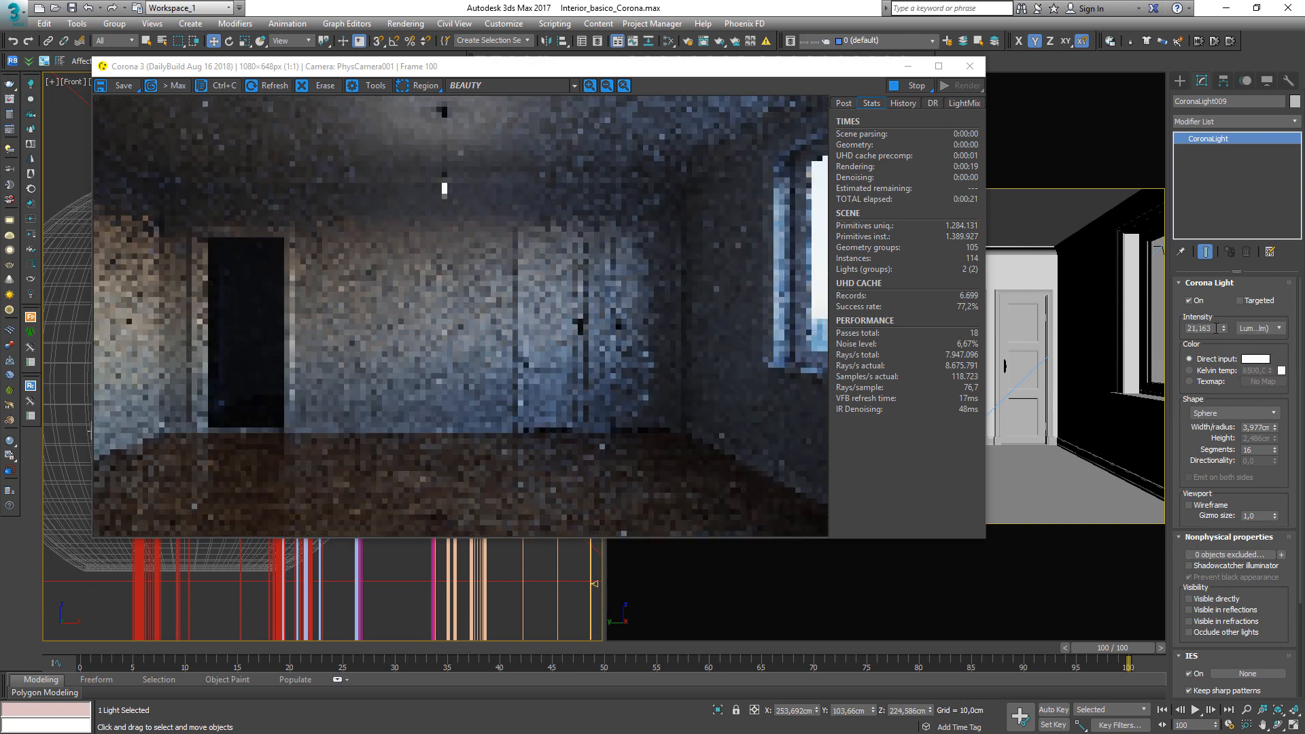
text(1500)
key(Return)
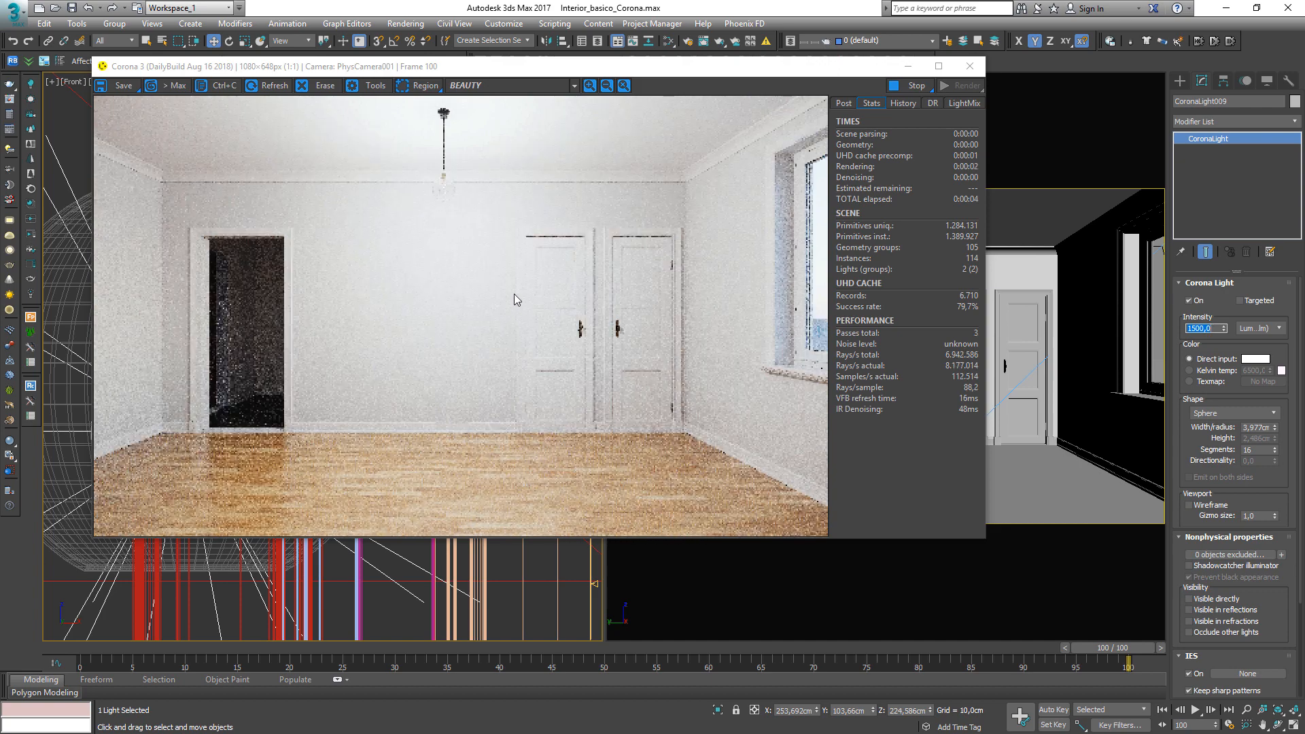
Set the render's tone mapping exposure (EV) to 4.
click(843, 102)
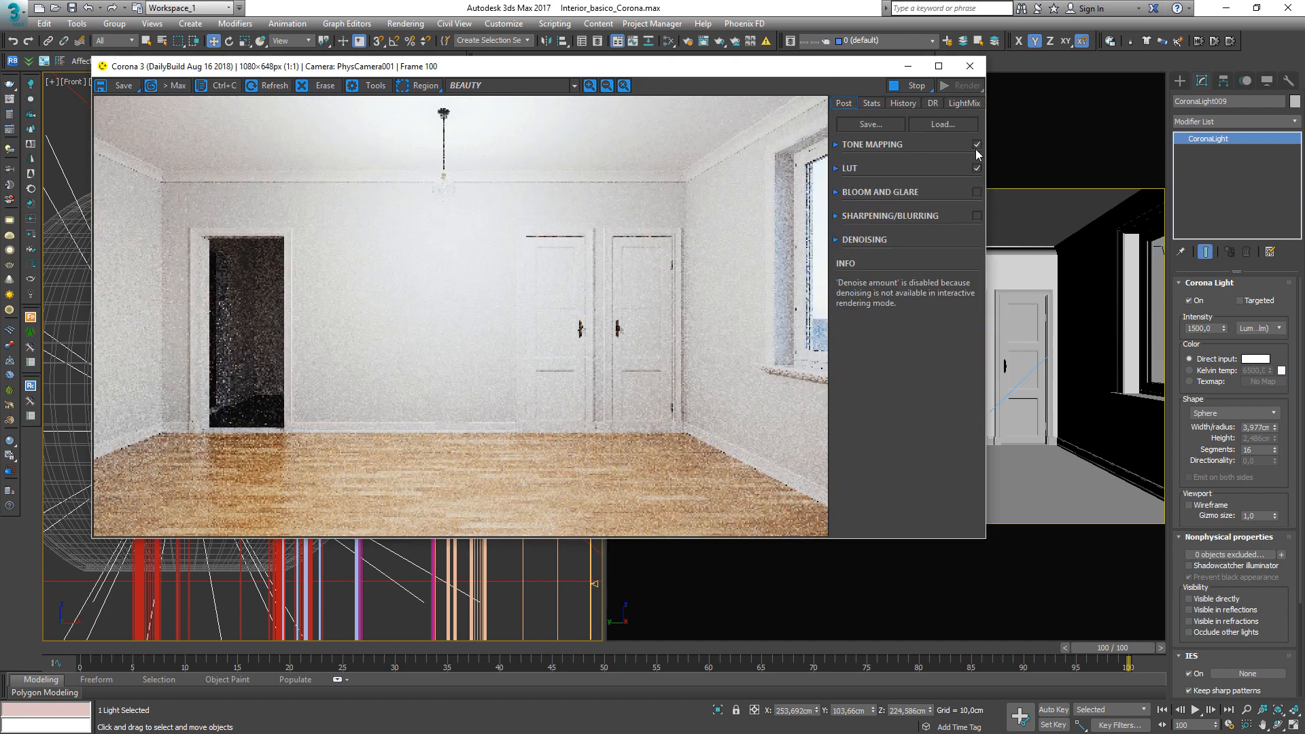
click(841, 144)
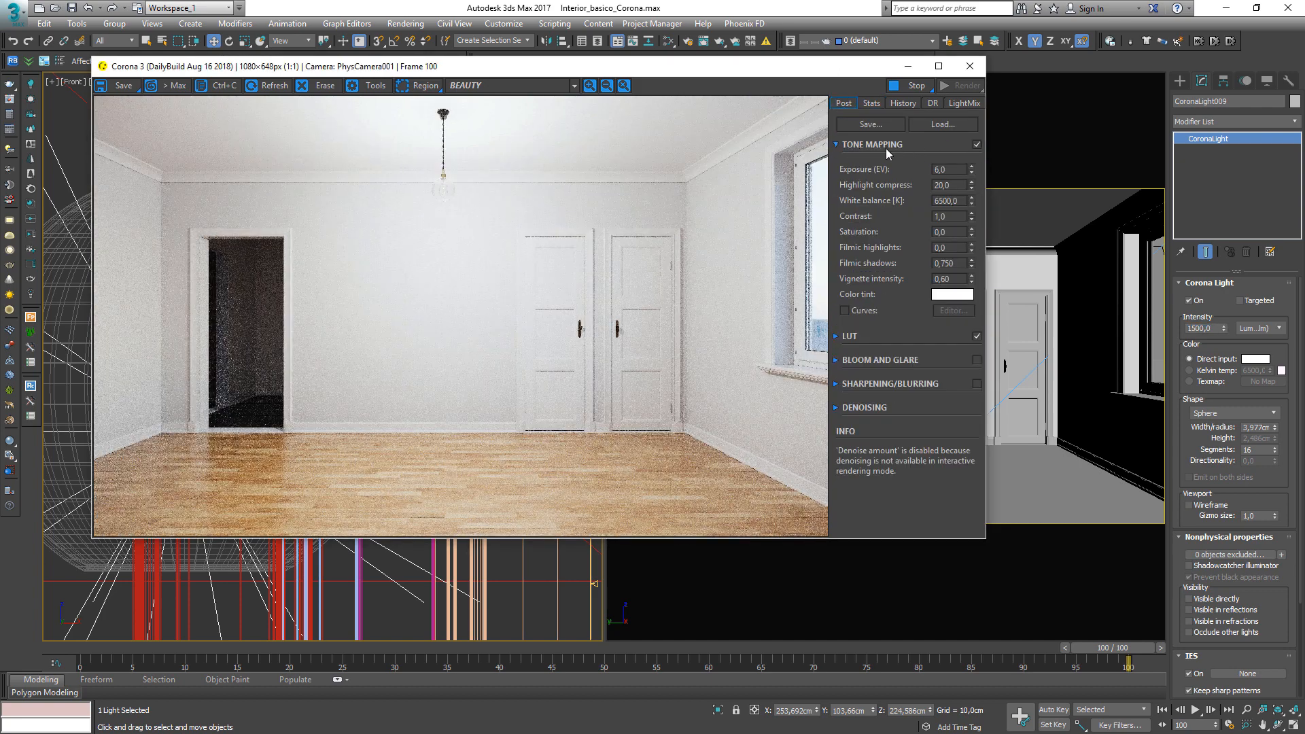
text(4)
key(Return)
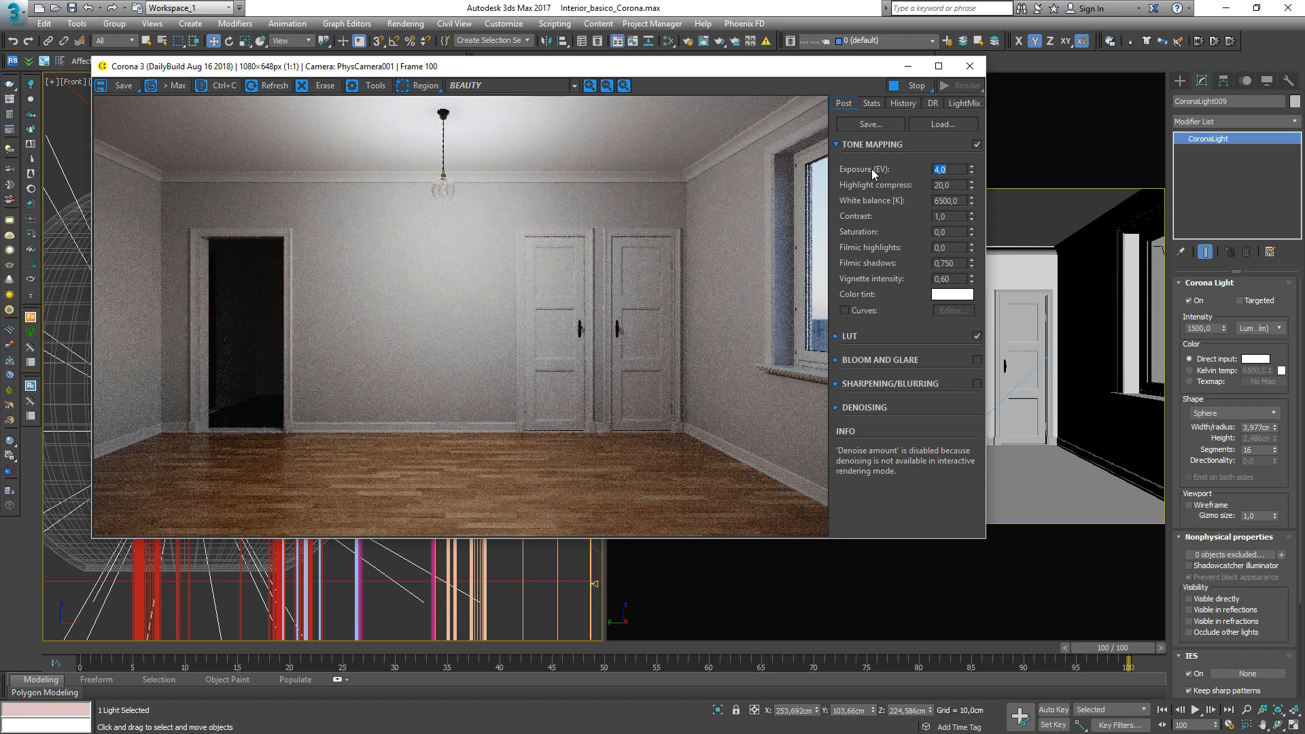
Examine the sphere light around the bulb in the Front view and the lit bulb up close in the render.
drag(523, 66, 828, 95)
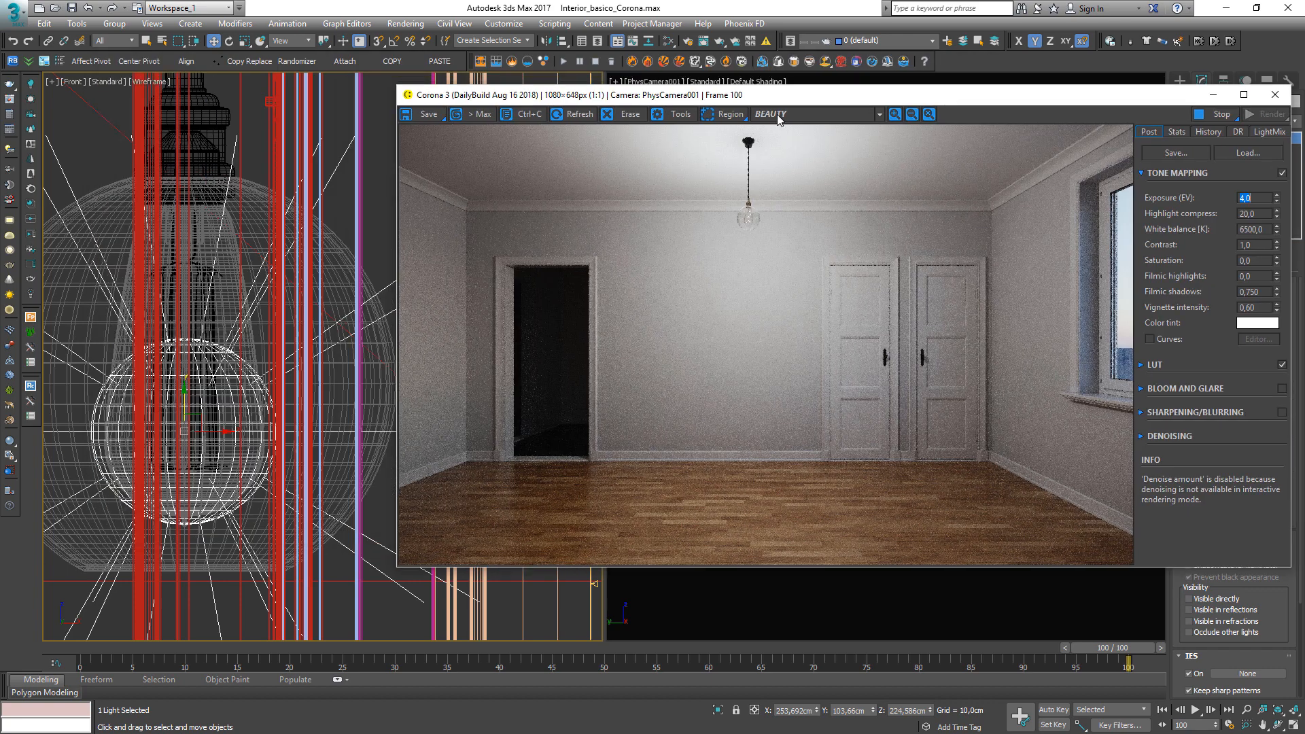
scroll(755, 218, up, 2)
scroll(755, 218, down, 2)
scroll(202, 403, down, 3)
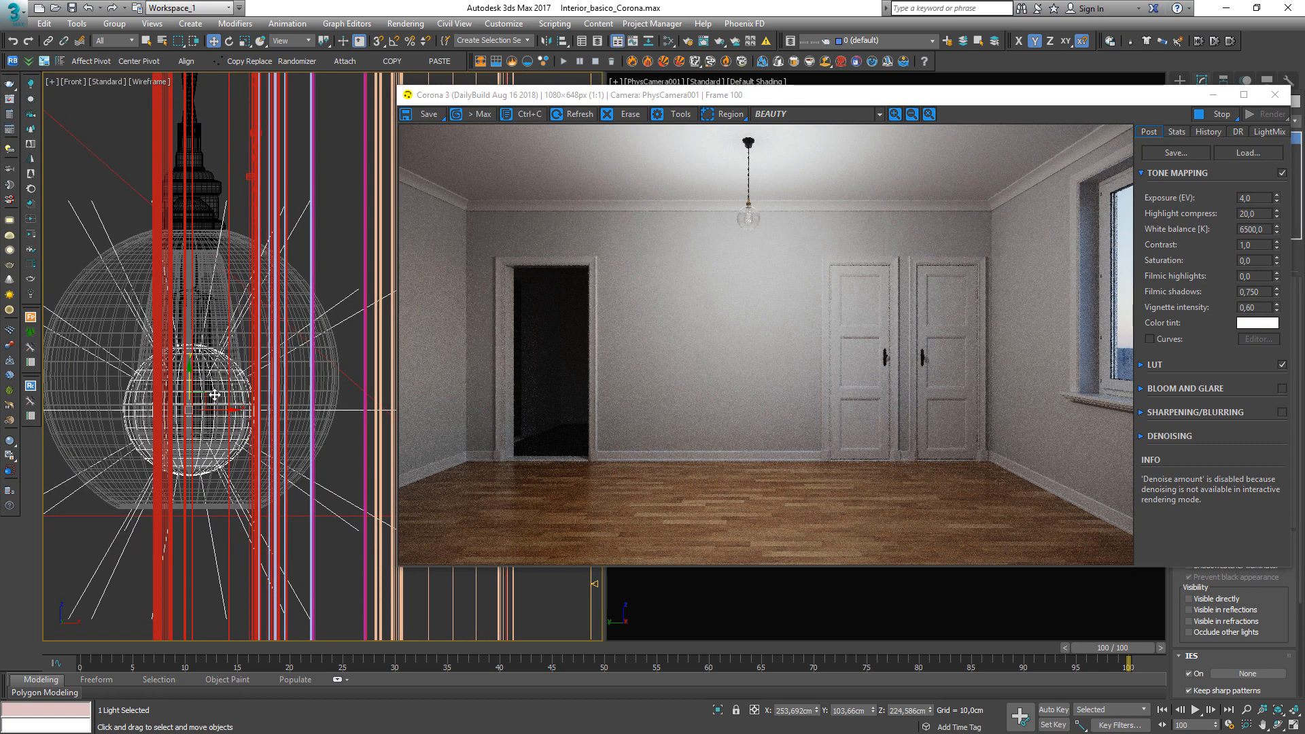
middle_drag(202, 404, 188, 395)
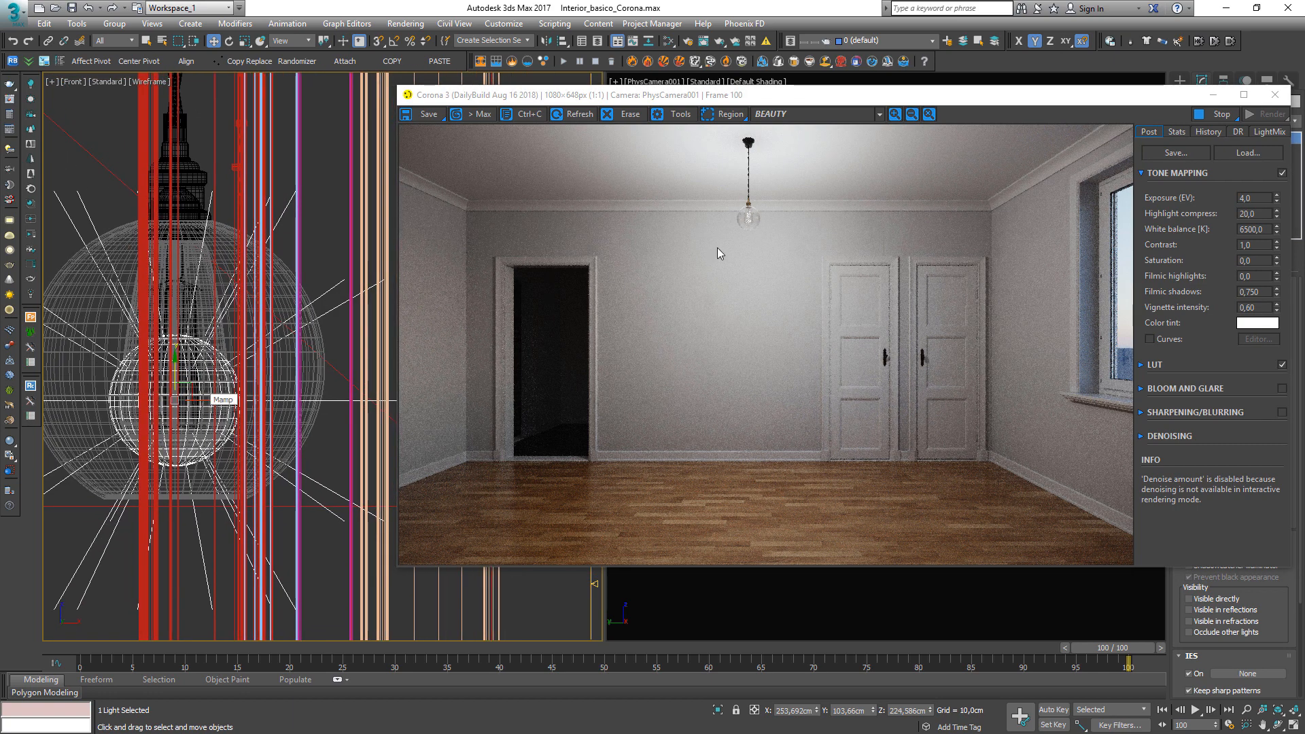
scroll(746, 221, up, 1)
scroll(746, 218, up, 1)
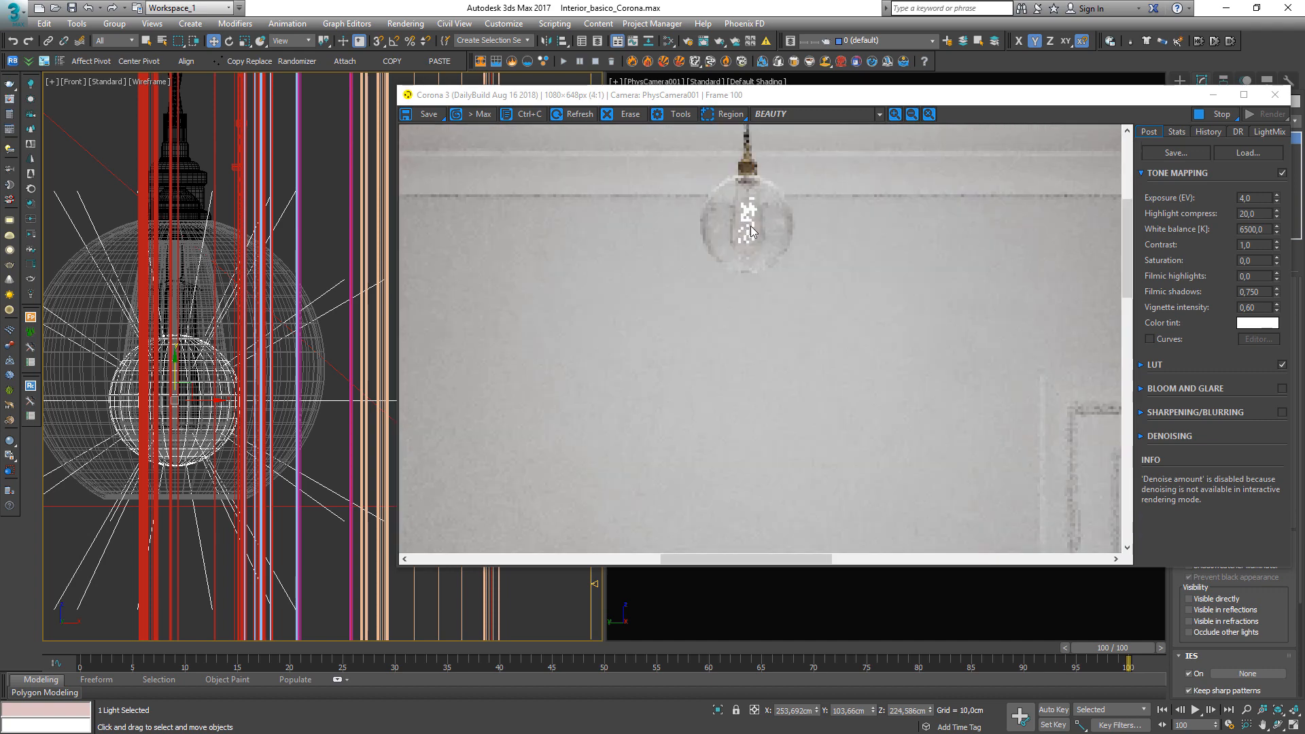
scroll(760, 231, down, 2)
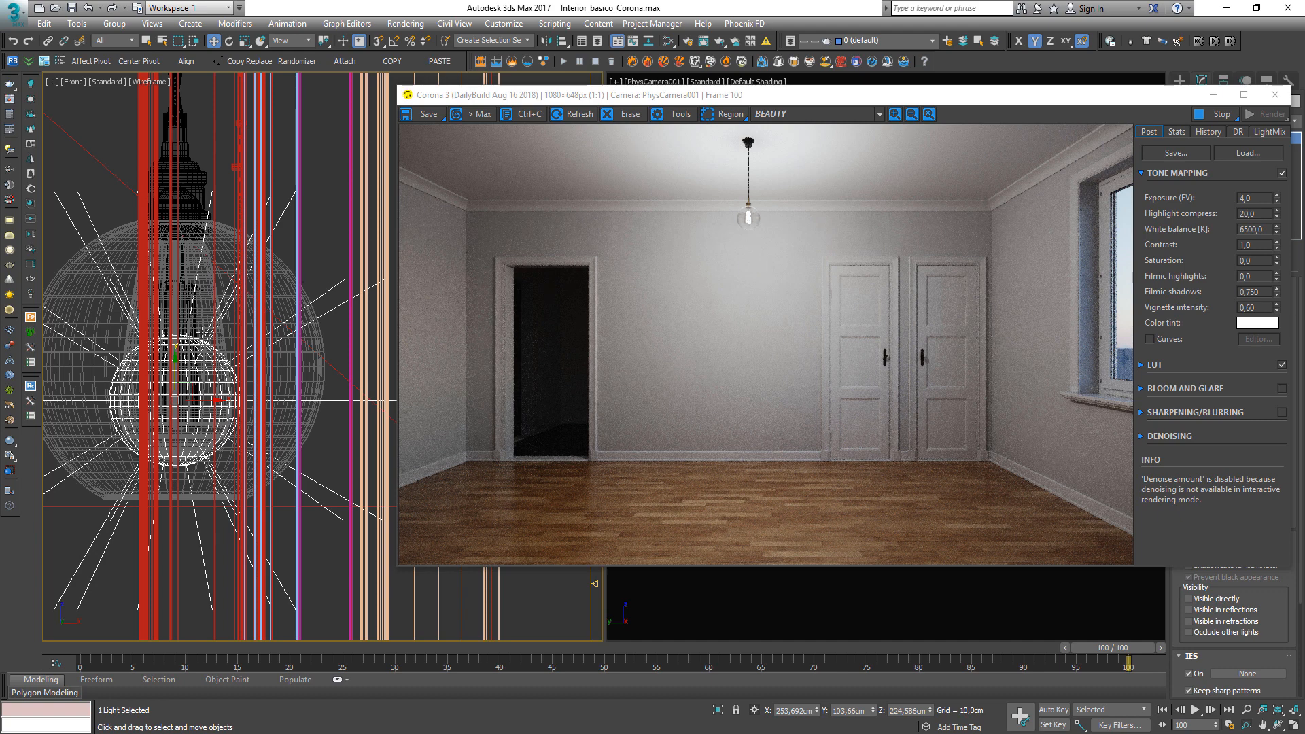
Select the bulb's inner glass mesh again and show the render statistics.
click(199, 314)
scroll(199, 315, up, 2)
click(206, 315)
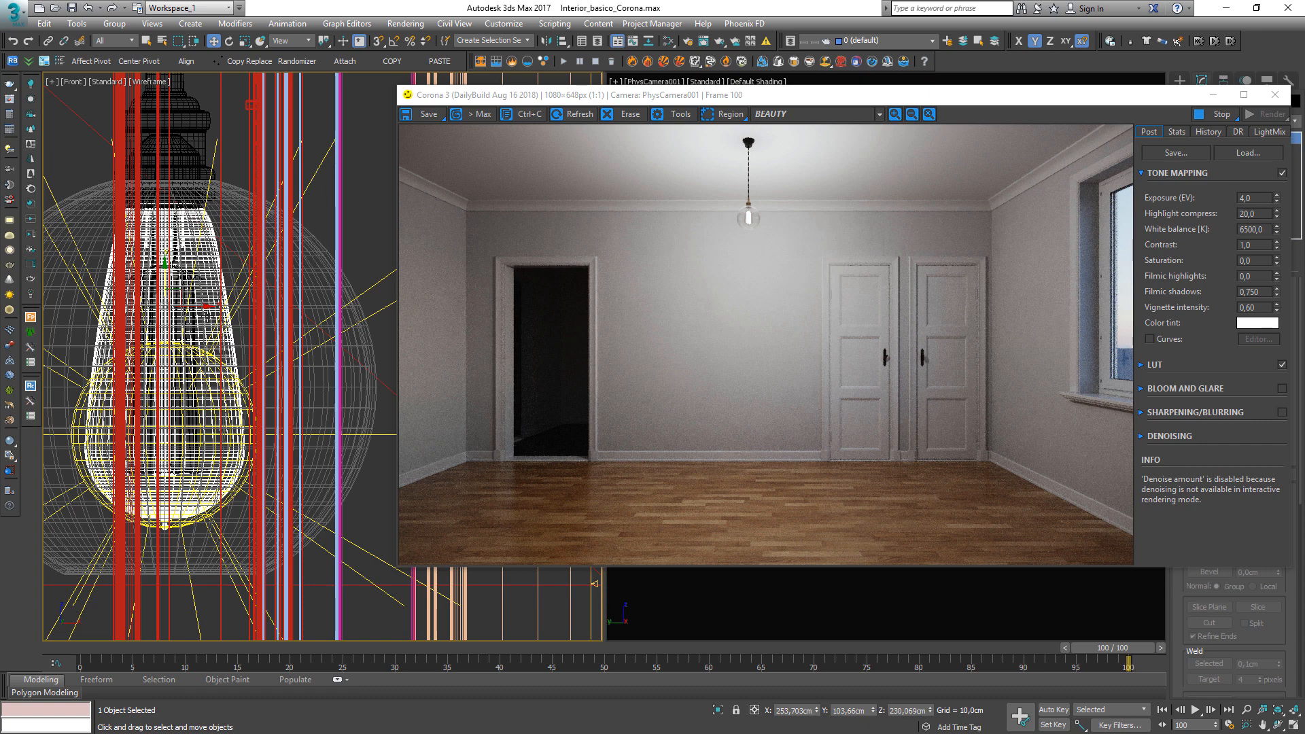
scroll(239, 341, down, 5)
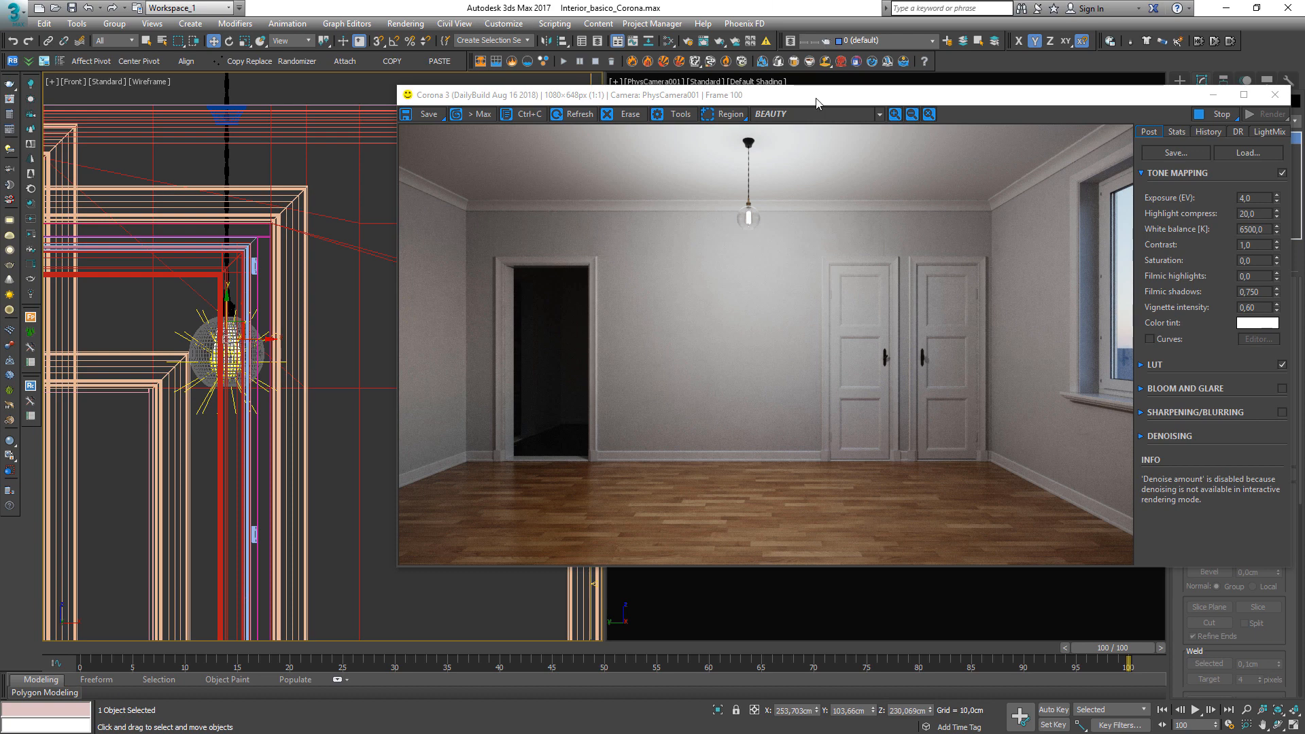
drag(818, 96, 682, 100)
click(1040, 136)
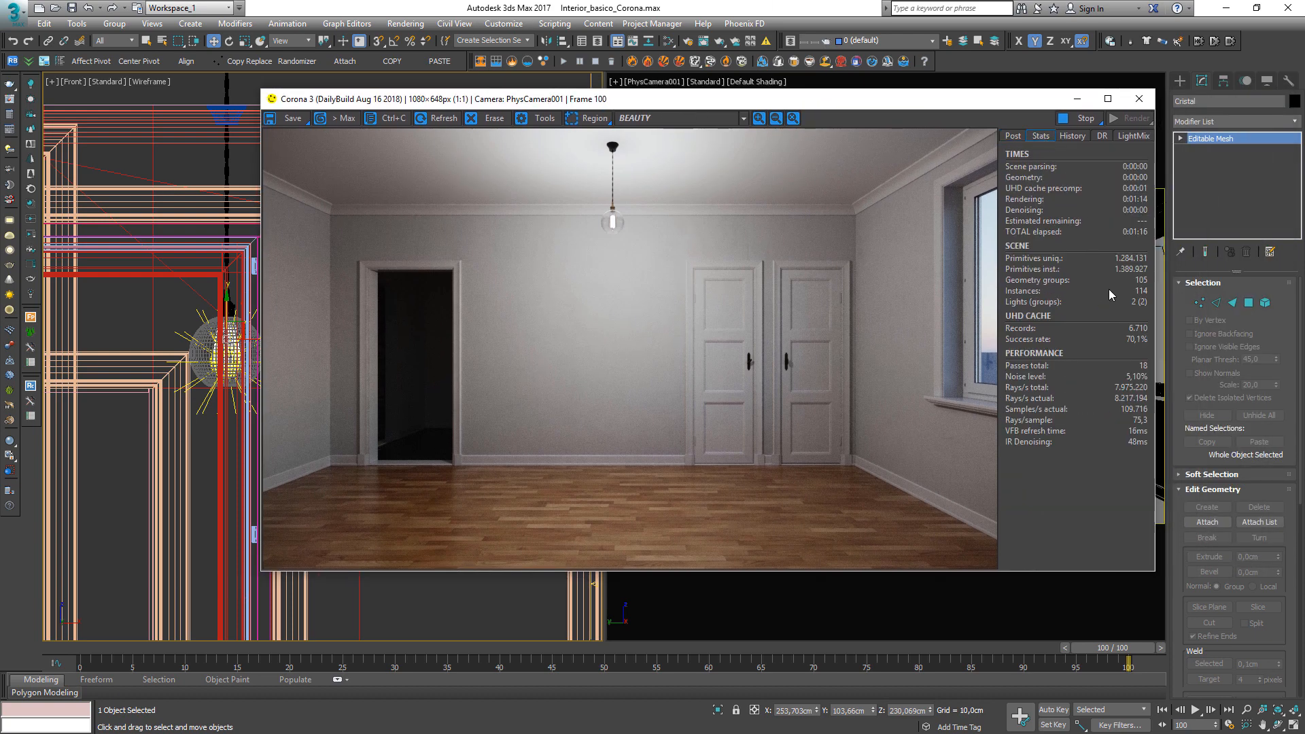
mouse_move(1125, 338)
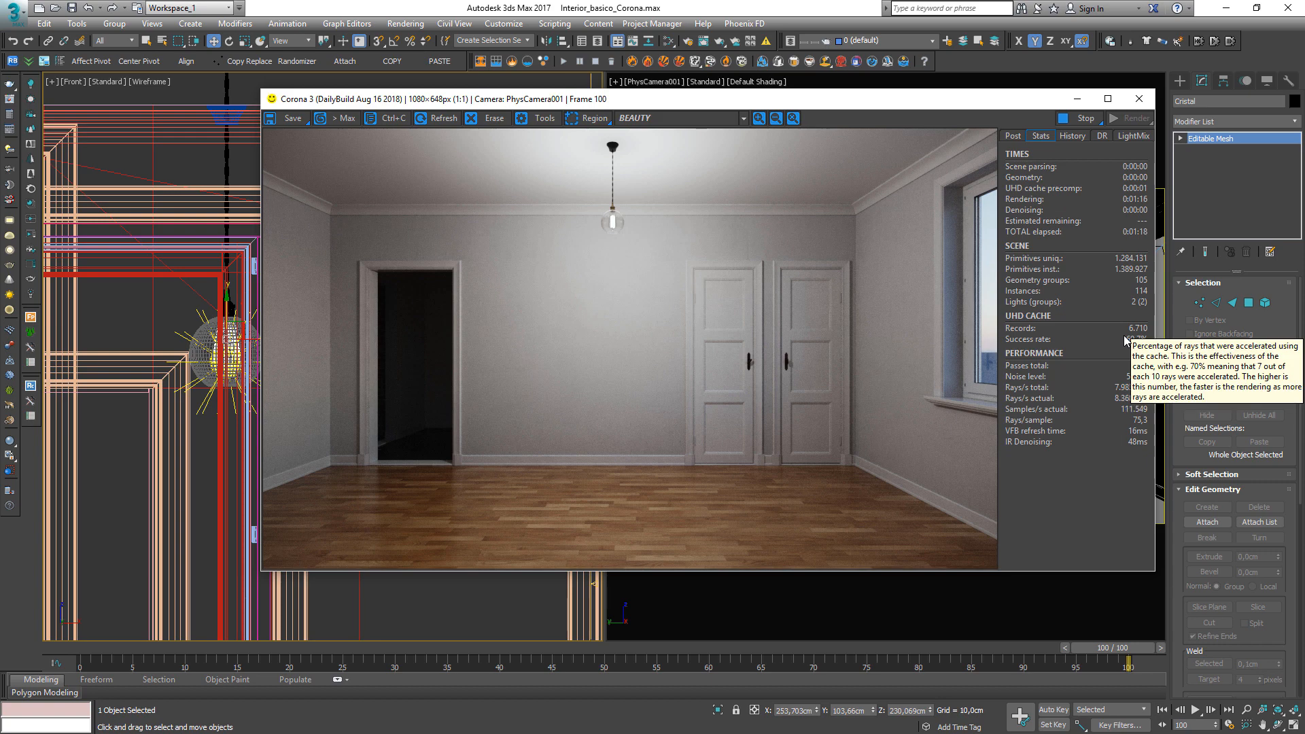